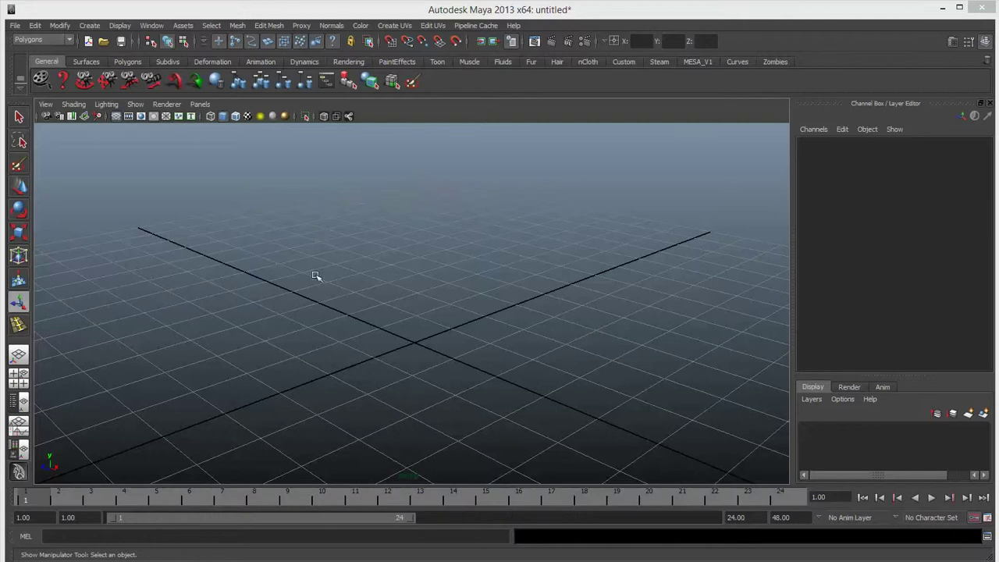
Step: Create a polygon cube from Create > Polygon Primitives
click(90, 25)
mouse_move(104, 58)
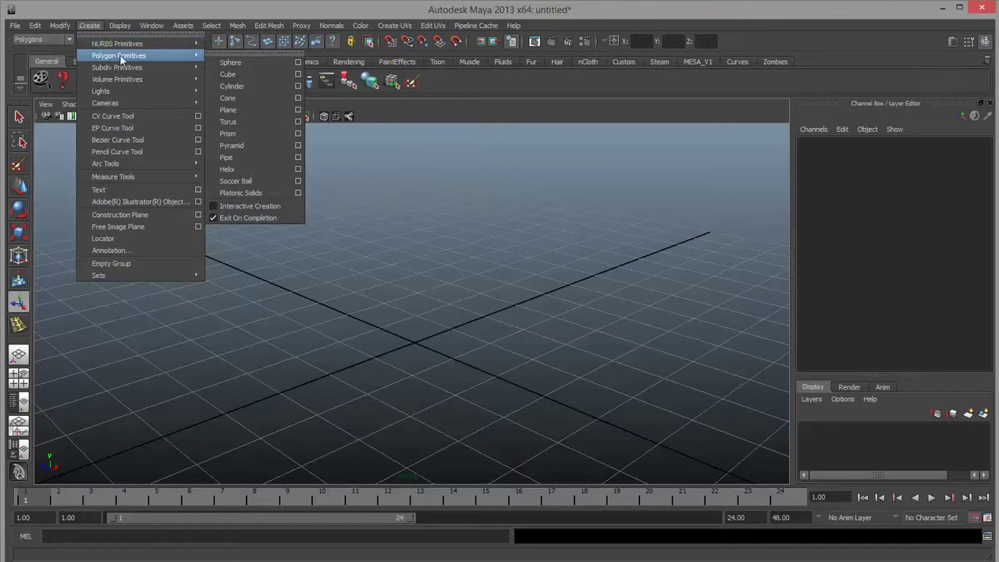
click(244, 72)
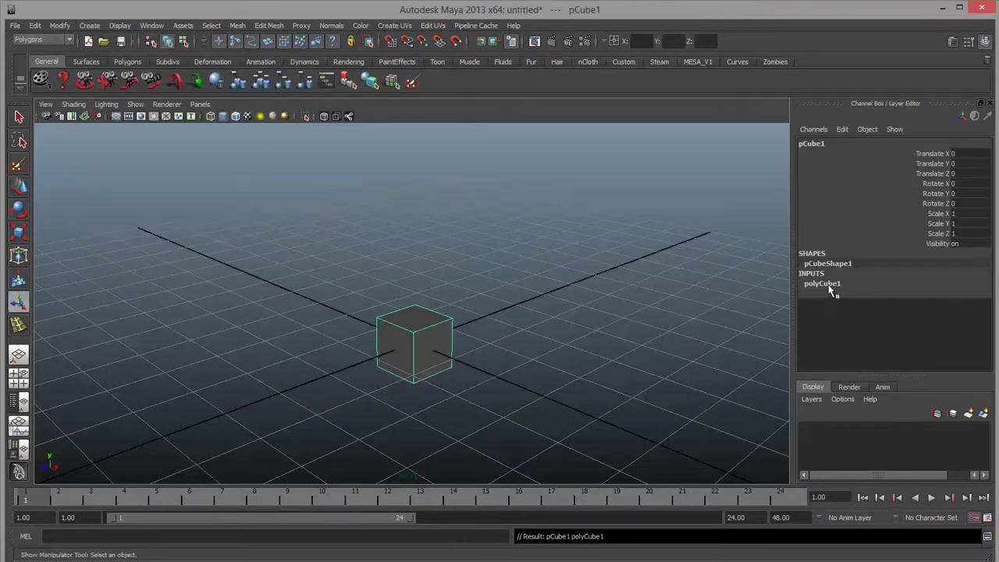
Step: In the polyCube1 attributes, set Width to 2.8 and Subdivisions Width to 2
click(830, 286)
click(940, 292)
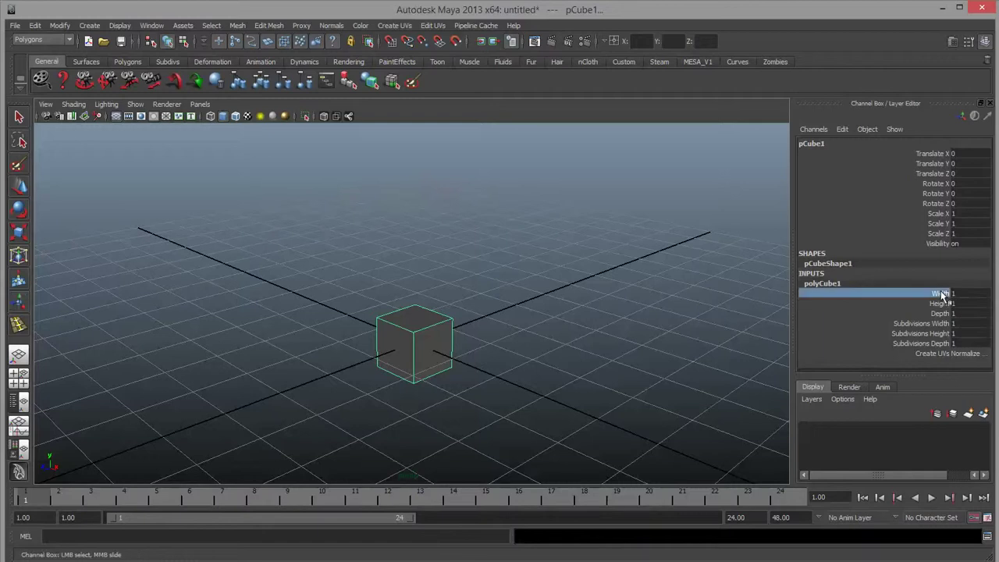
middle_drag(488, 372, 502, 327)
click(947, 324)
scroll(489, 406, up, 4)
scroll(504, 367, up, 3)
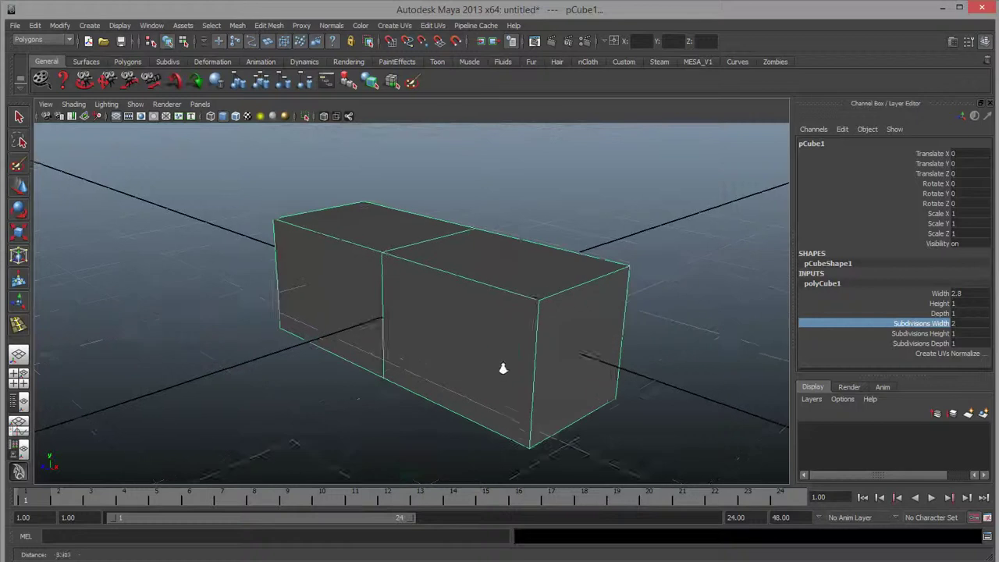
scroll(585, 383, down, 2)
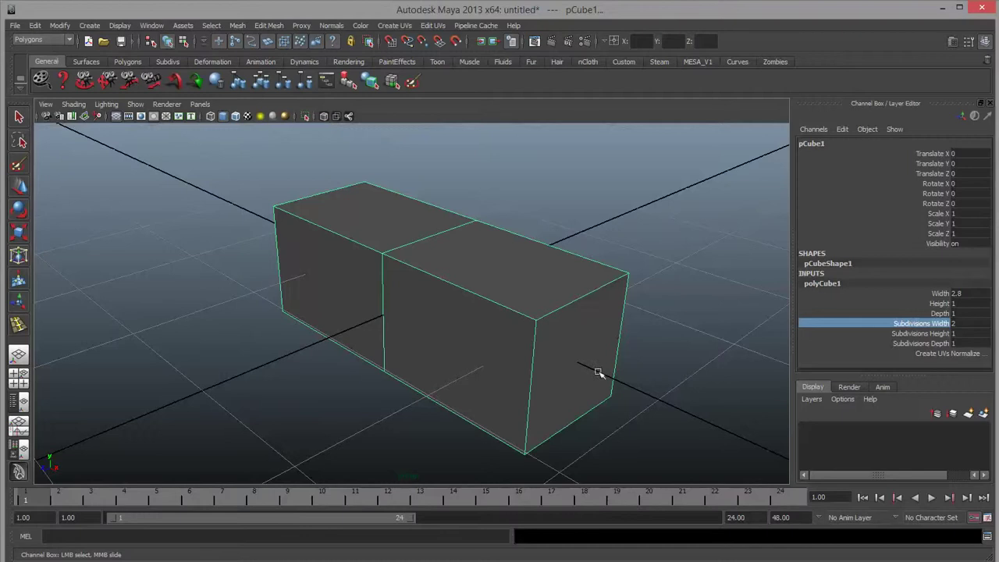
Step: Browse the polygon marking menu over the cube and close it without choosing a tool
shift+right_click(501, 286)
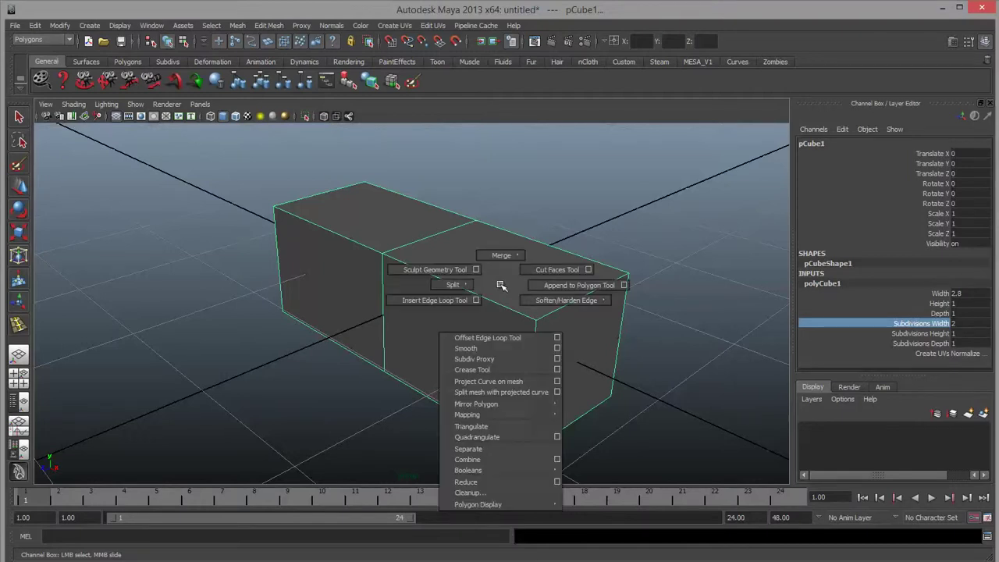
mouse_move(501, 286)
shift+right_down()
mouse_move(511, 301)
mouse_move(491, 305)
mouse_move(492, 277)
mouse_move(504, 304)
mouse_move(500, 282)
shift+right_up()
shift+right_drag(500, 284, 503, 287)
shift+right_drag(501, 287, 502, 287)
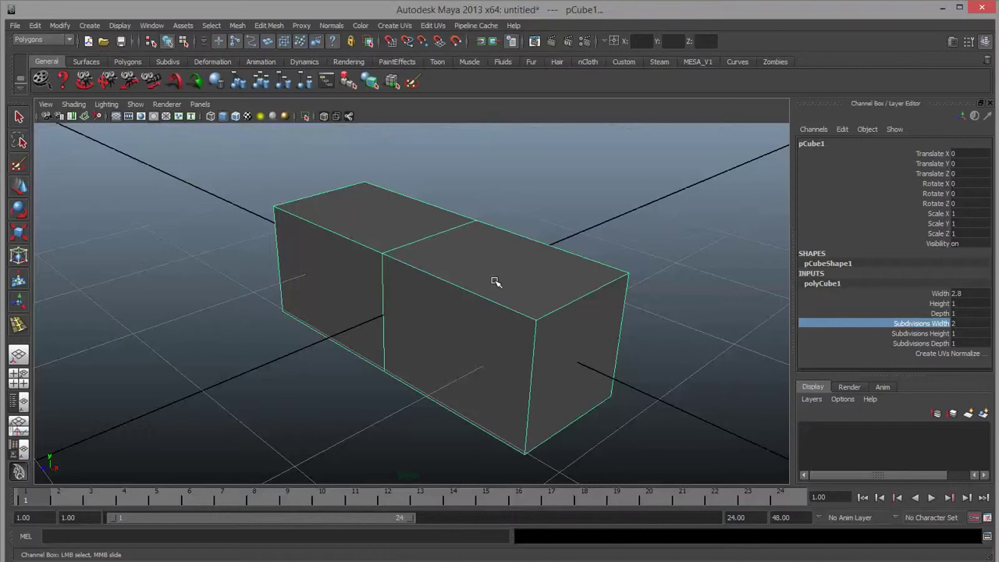
Step: Reopen the polygon marking menu, look at the soften/harden and merge options, then choose Insert Edge Loop Tool
shift+right_click(495, 282)
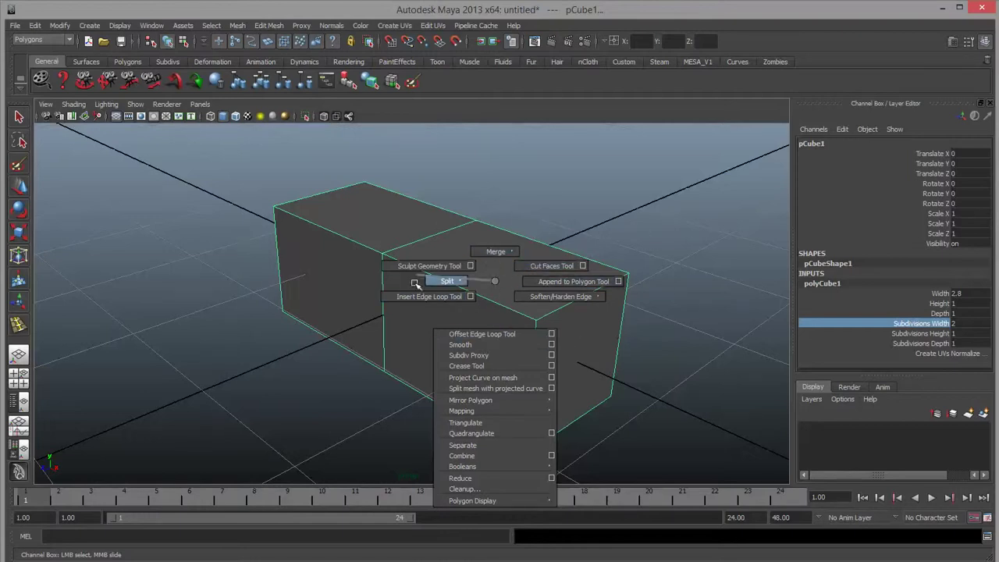
shift+right_drag(527, 331, 496, 281)
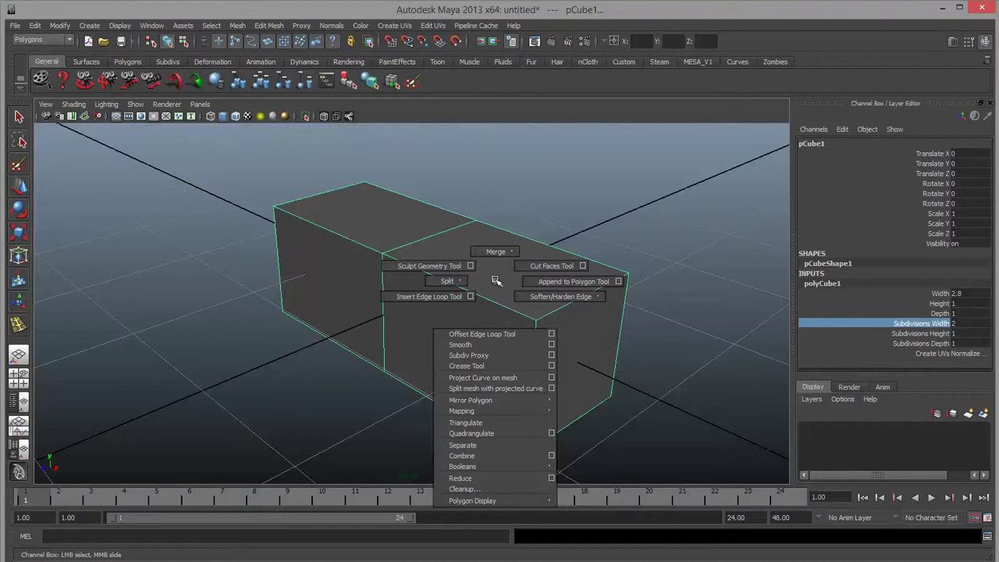
shift+right_drag(496, 281, 573, 291)
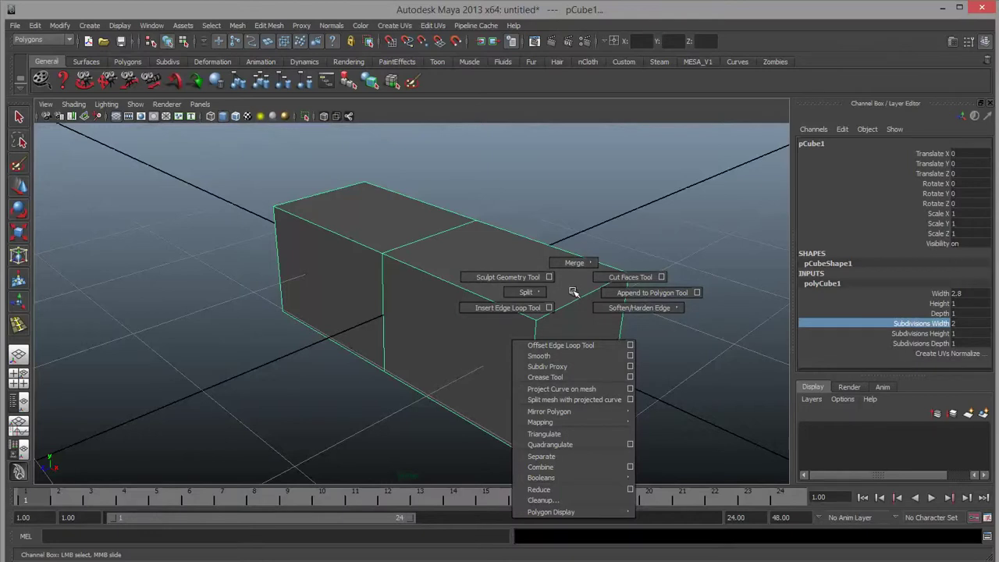
mouse_move(573, 291)
shift+right_down()
mouse_move(600, 309)
mouse_move(601, 321)
mouse_move(602, 308)
mouse_move(571, 294)
mouse_move(581, 411)
mouse_move(664, 412)
mouse_move(606, 447)
mouse_move(620, 476)
mouse_move(601, 400)
mouse_move(596, 310)
mouse_move(578, 288)
shift+right_up()
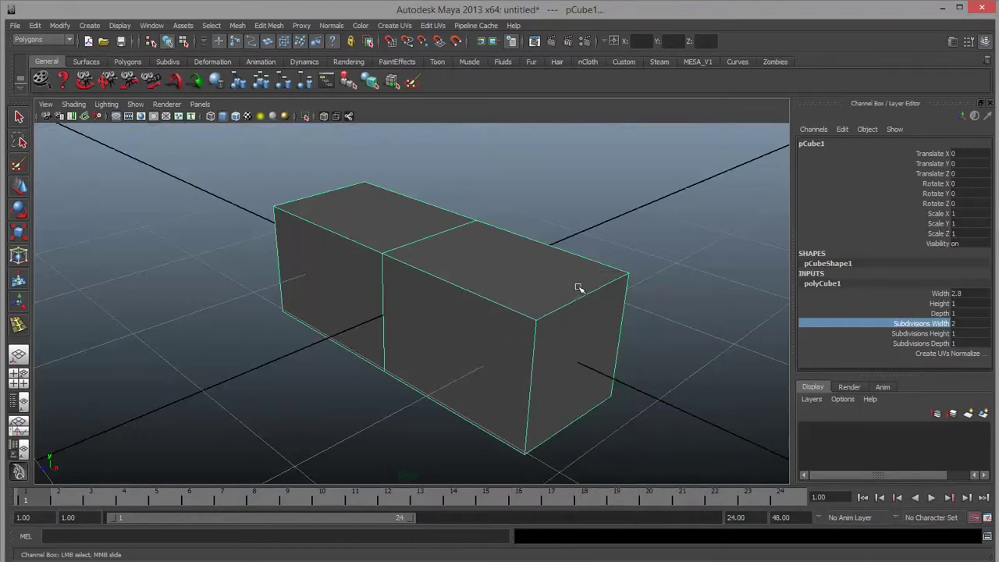
shift+right_click(502, 267)
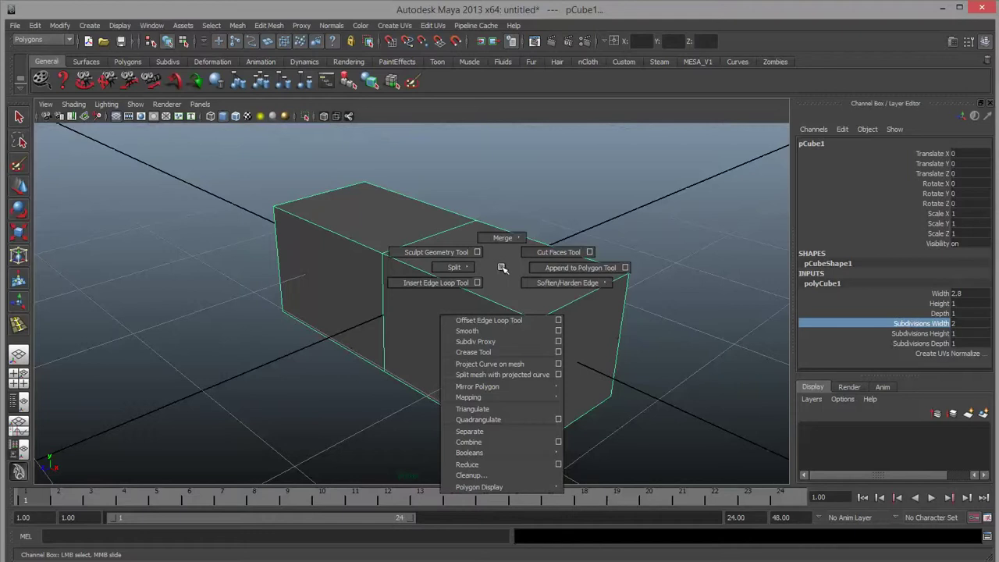
shift+right_drag(501, 267, 434, 284)
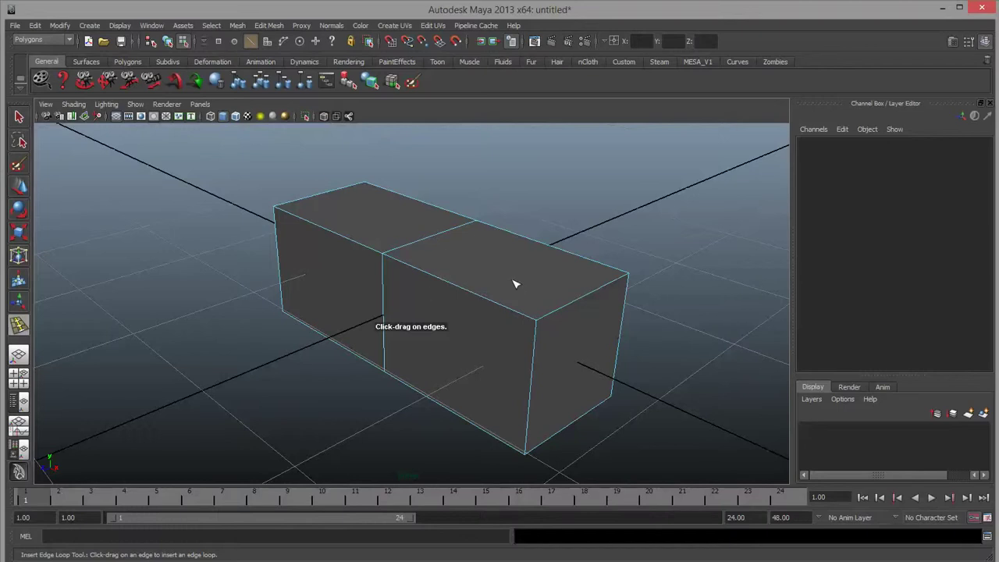
Step: Activate Move, switch the cube to Edge mode, select a top edge and bring up the edge tools
key(w)
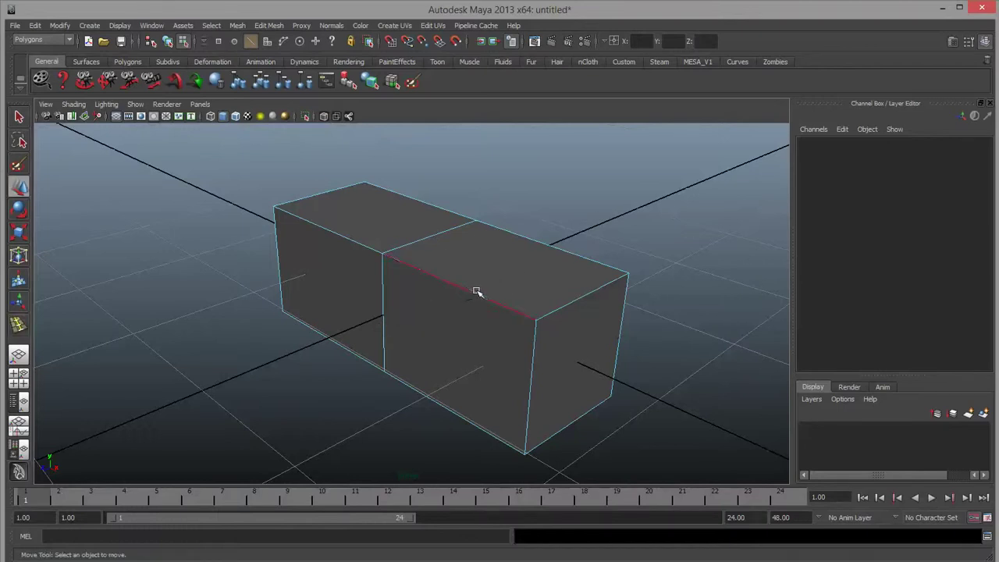
right_click(497, 268)
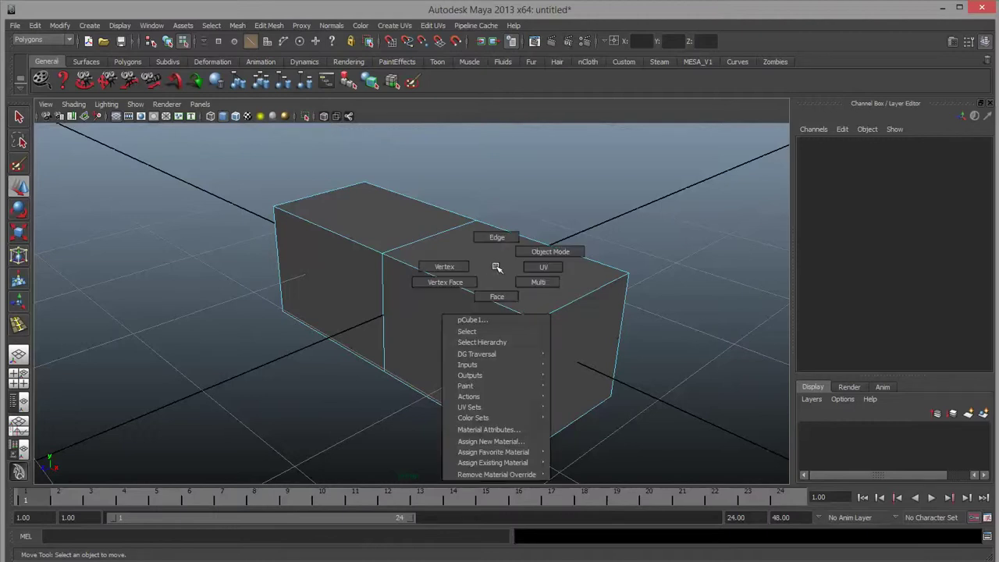
click(496, 237)
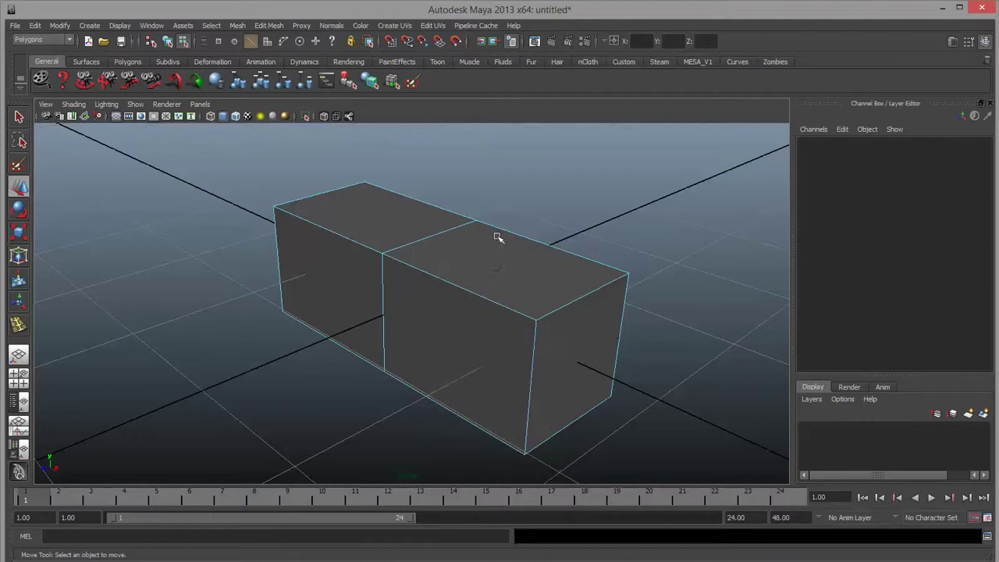
click(466, 290)
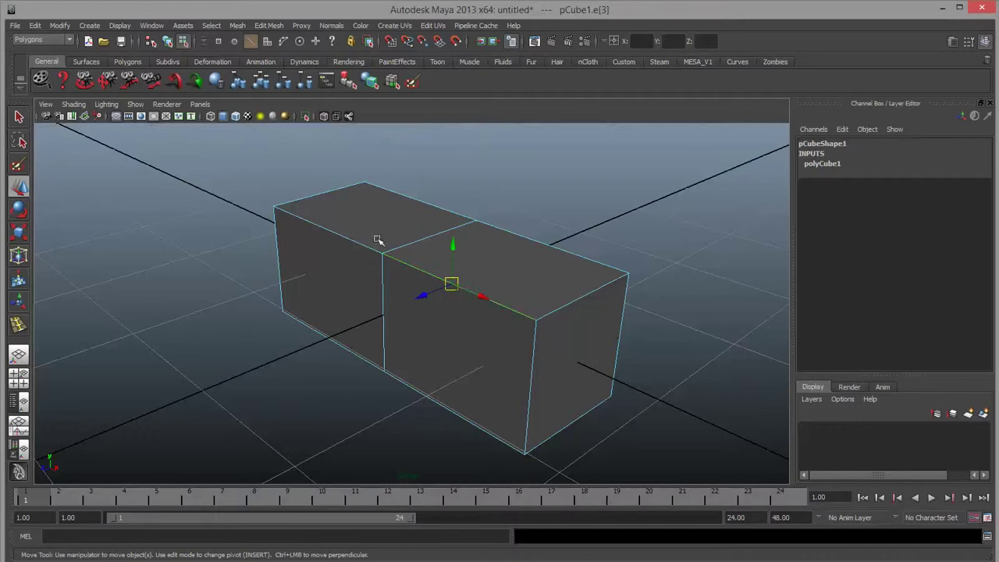
click(332, 201)
shift+right_click(363, 210)
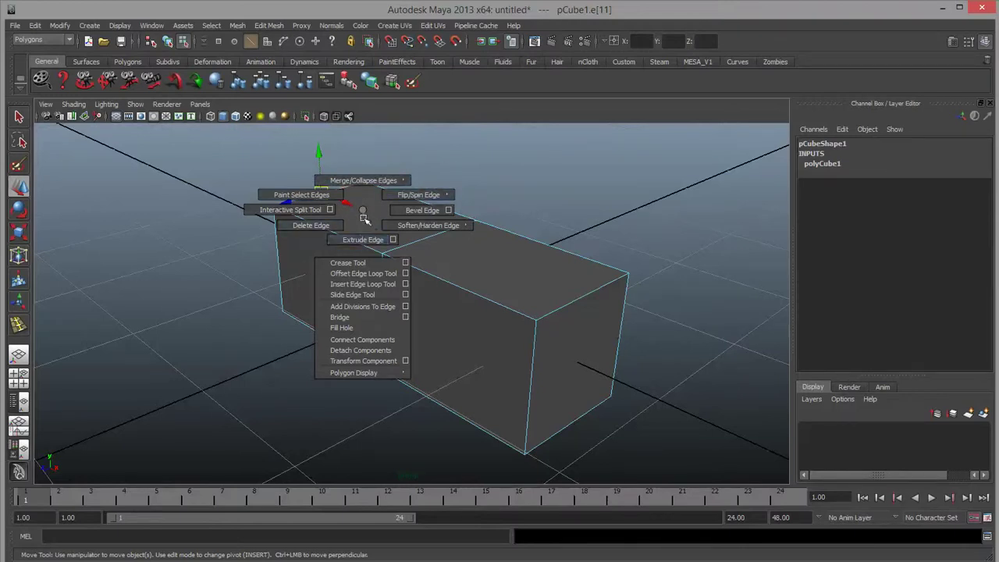
Step: Insert an edge loop across the cube's right half and show the tool's settings
click(370, 284)
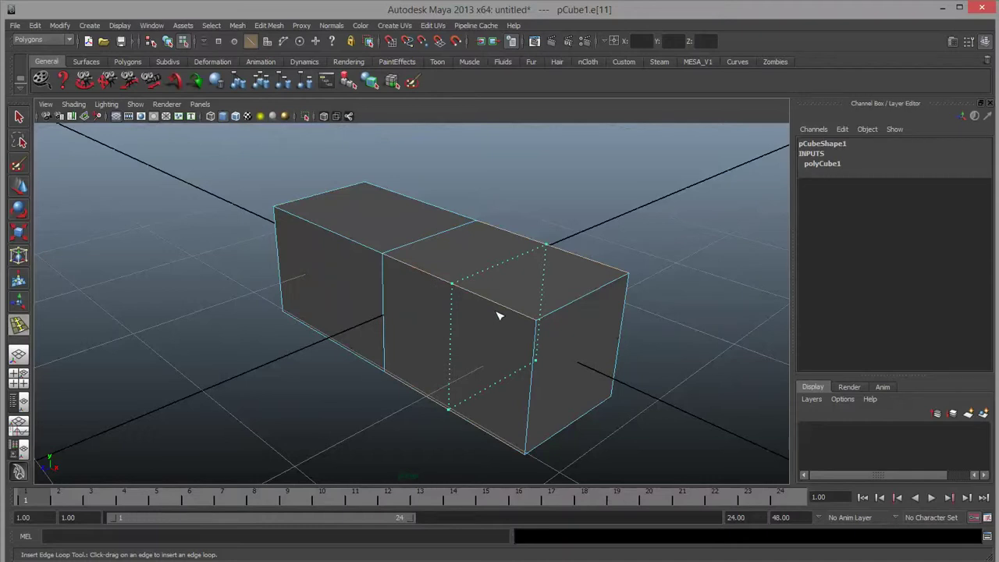
mouse_move(499, 315)
mouse_down()
mouse_move(412, 267)
mouse_move(398, 275)
mouse_move(481, 307)
mouse_up()
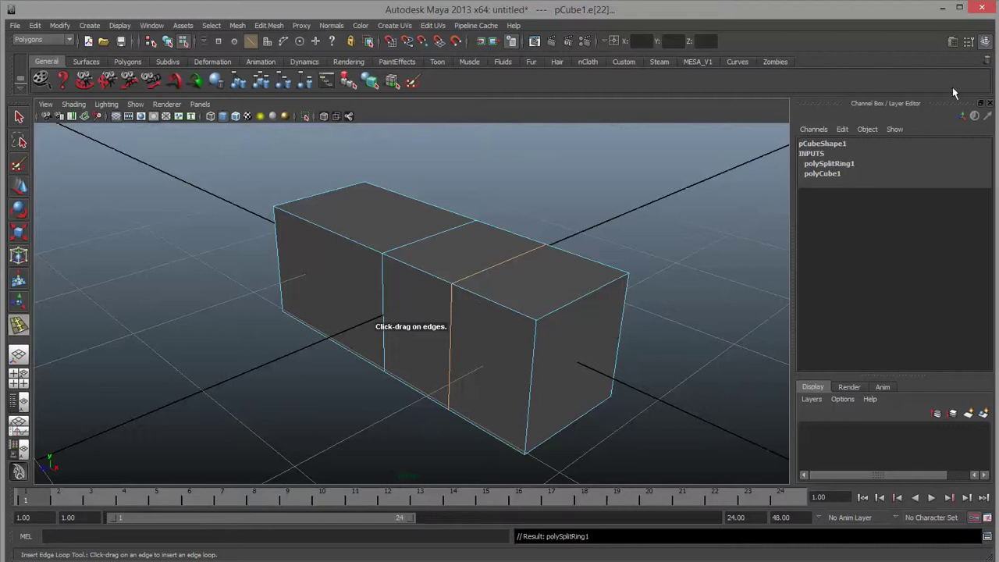
click(969, 41)
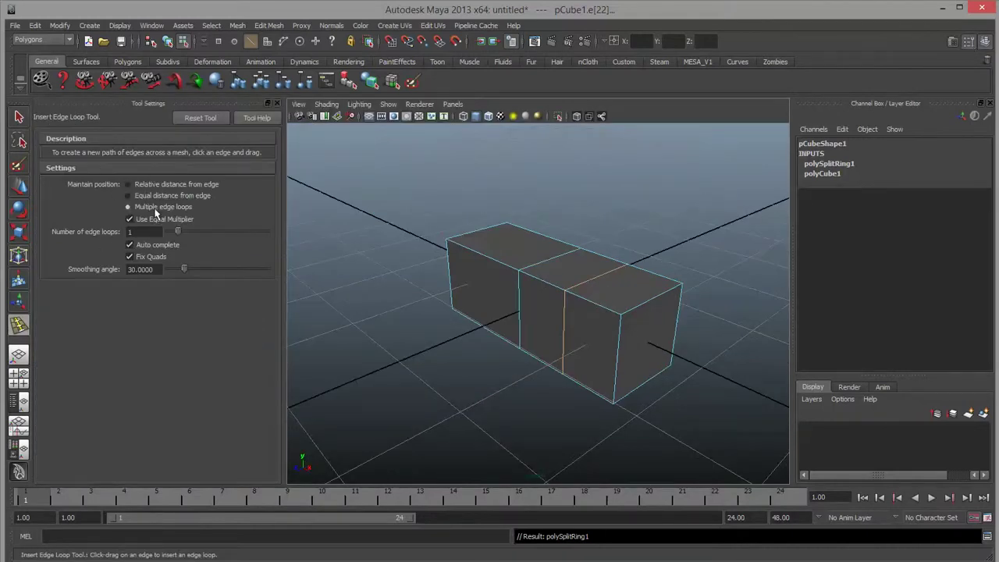
Step: Undo the first edge loop and reset the Insert Edge Loop Tool settings
click(971, 45)
click(971, 46)
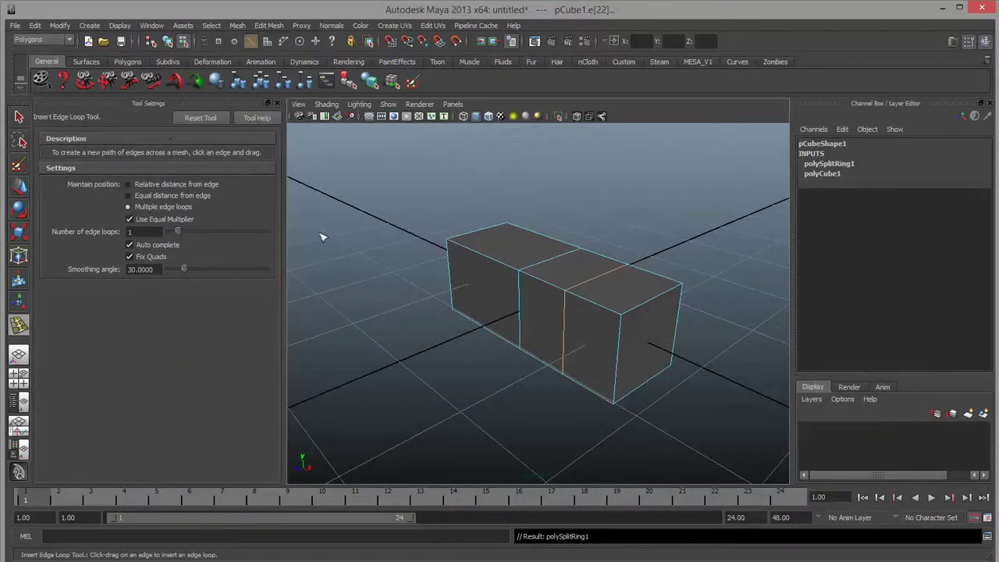
key(ctrl+z)
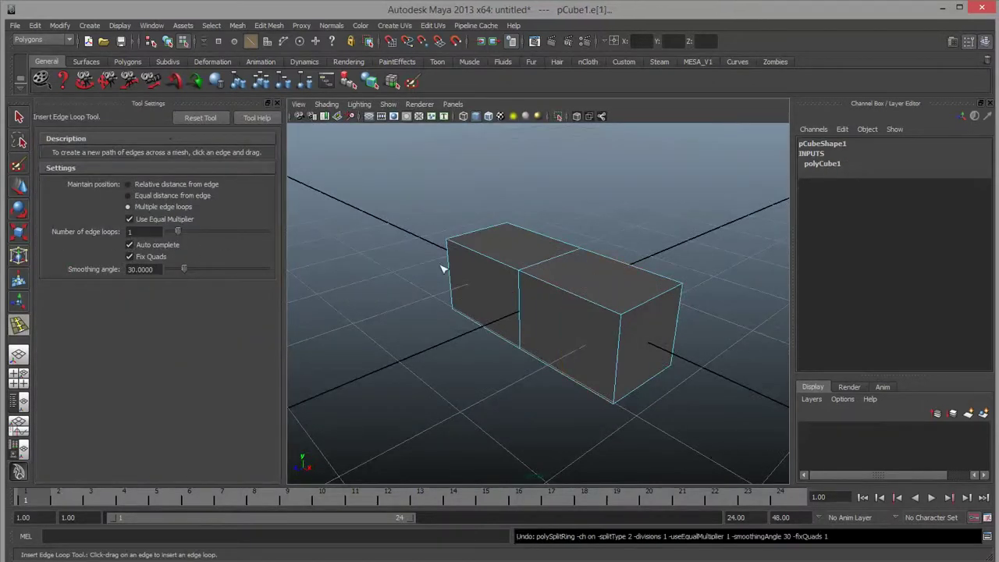
click(189, 119)
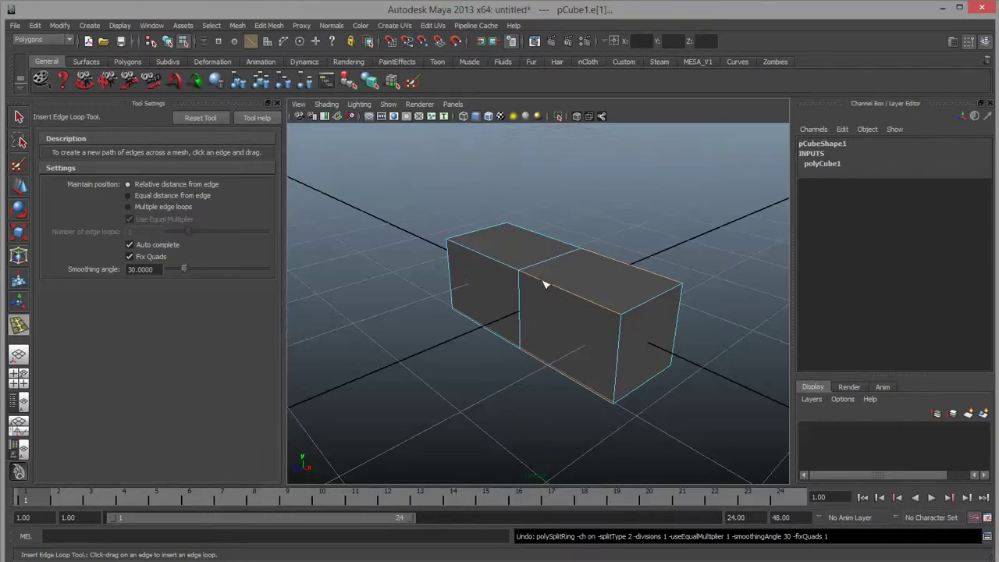
Step: Insert an edge loop near the cube's right end and another running lengthwise
drag(545, 285, 604, 314)
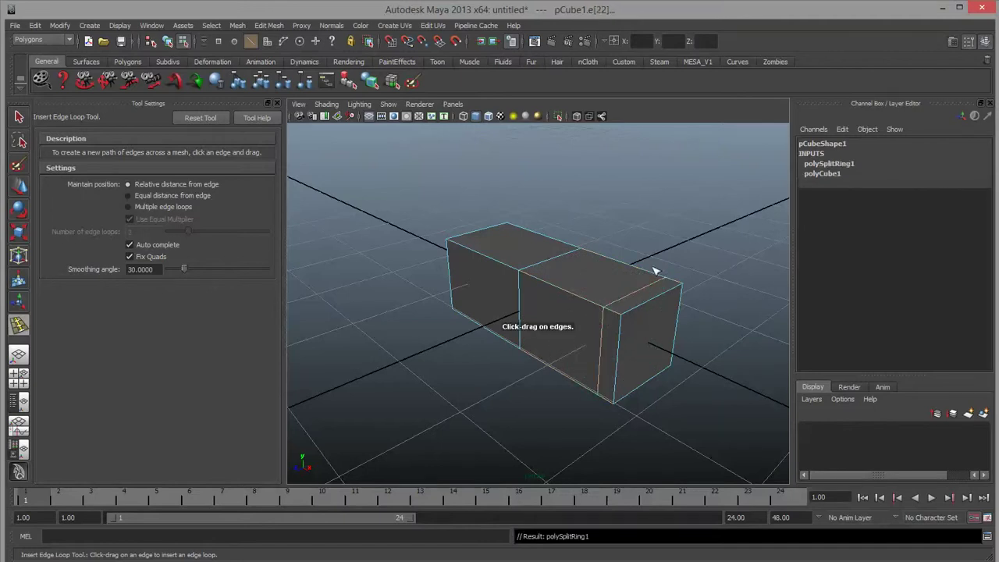
alt+drag(705, 397, 685, 363)
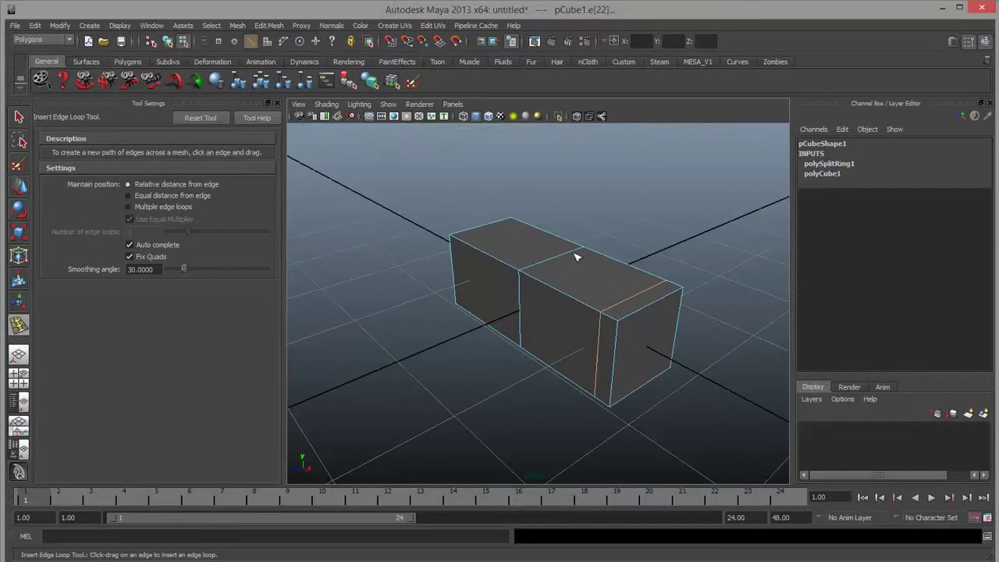
mouse_move(574, 254)
mouse_down()
mouse_move(562, 260)
mouse_move(576, 265)
mouse_up()
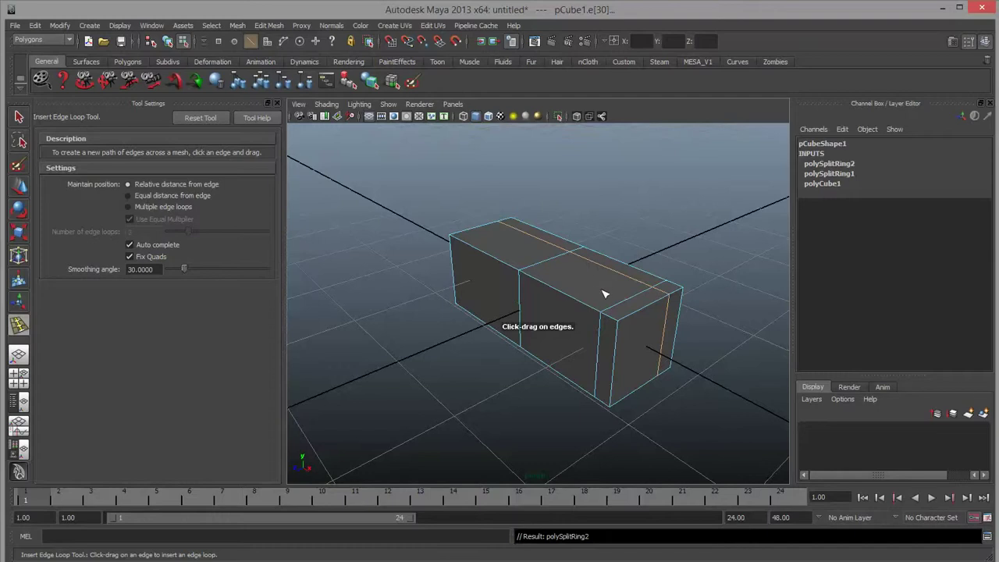
alt+drag(601, 292, 557, 261)
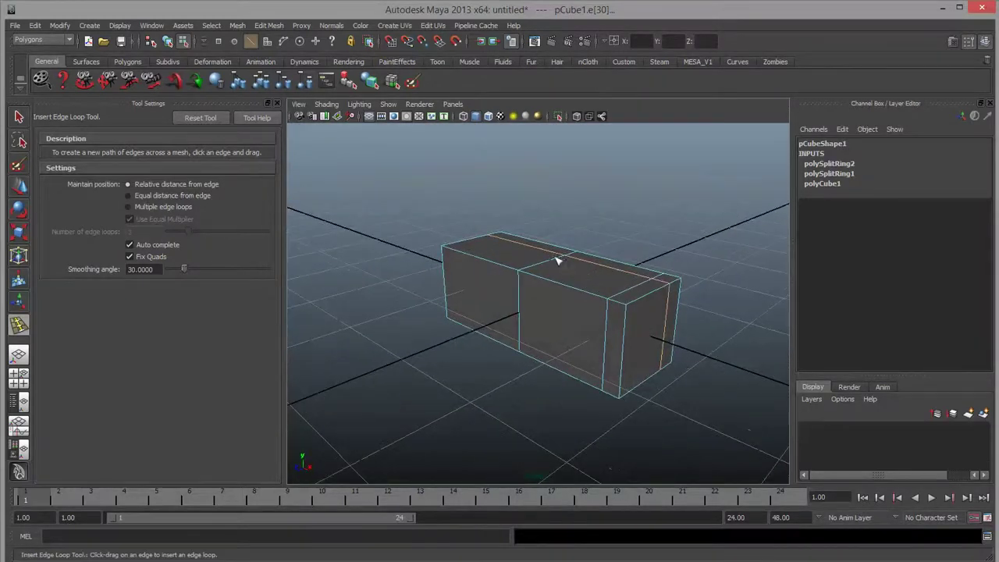
alt+drag(635, 305, 580, 286)
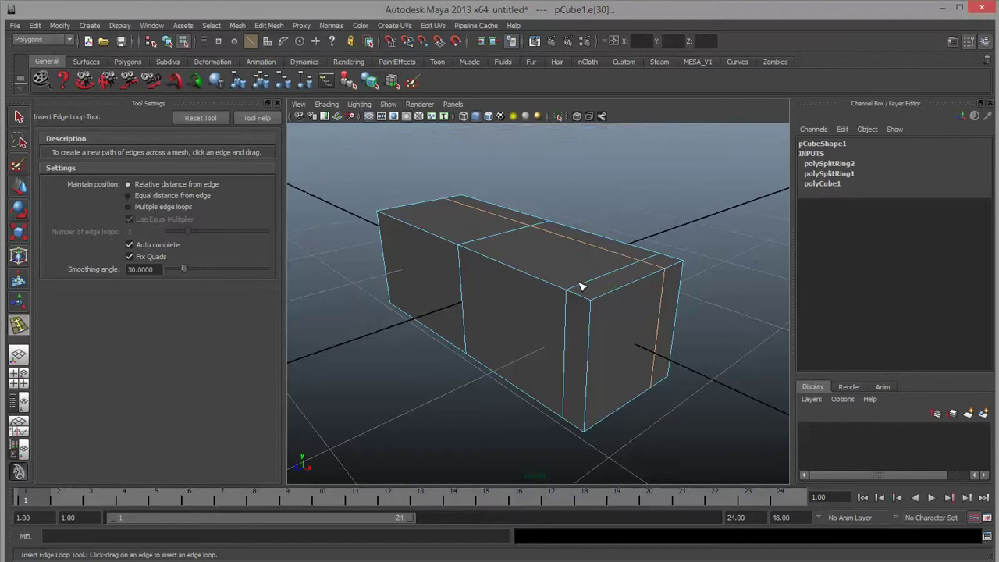
Step: Tumble the camera to view the box and its two edge loops from above and the side
alt+drag(536, 283, 609, 314)
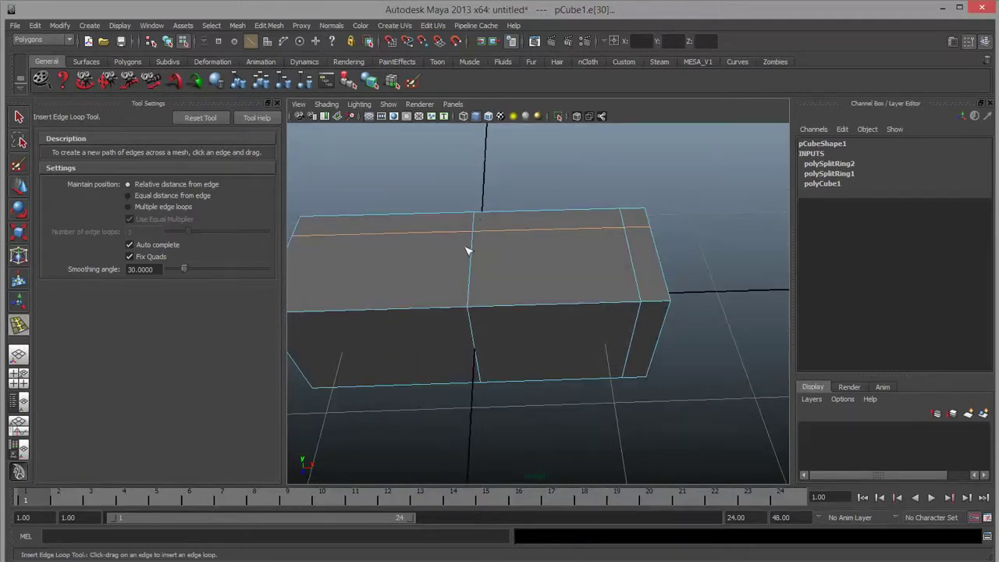
alt+drag(572, 342, 516, 350)
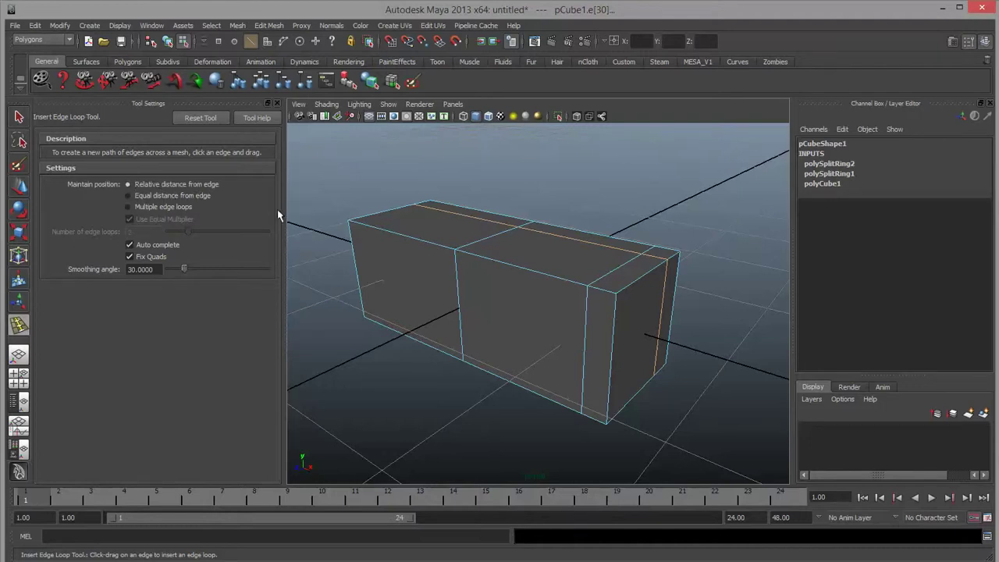
Step: Try and undo an Equal distance loop, then insert two loops with Multiple edge loops
click(139, 196)
drag(468, 263, 530, 285)
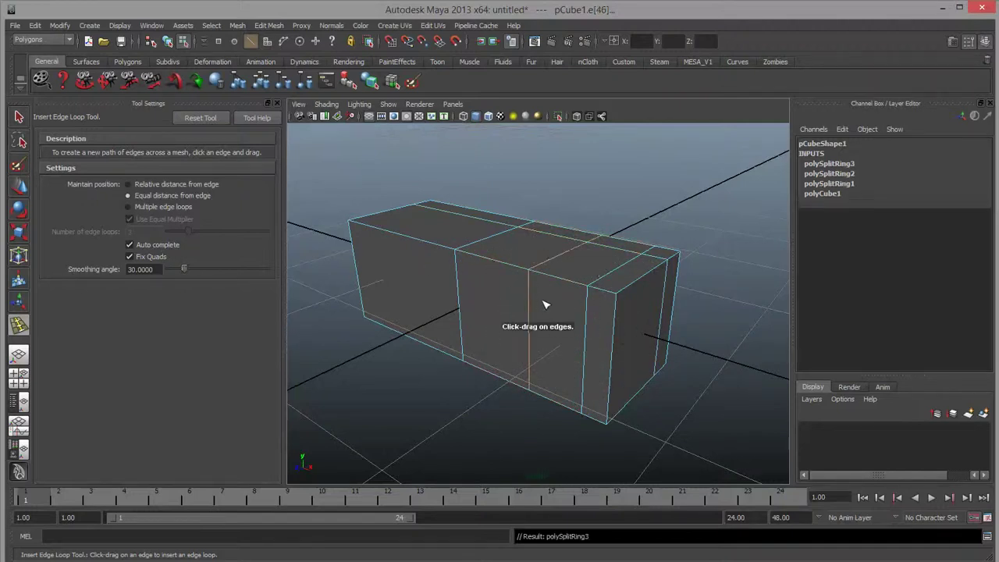
key(ctrl+z)
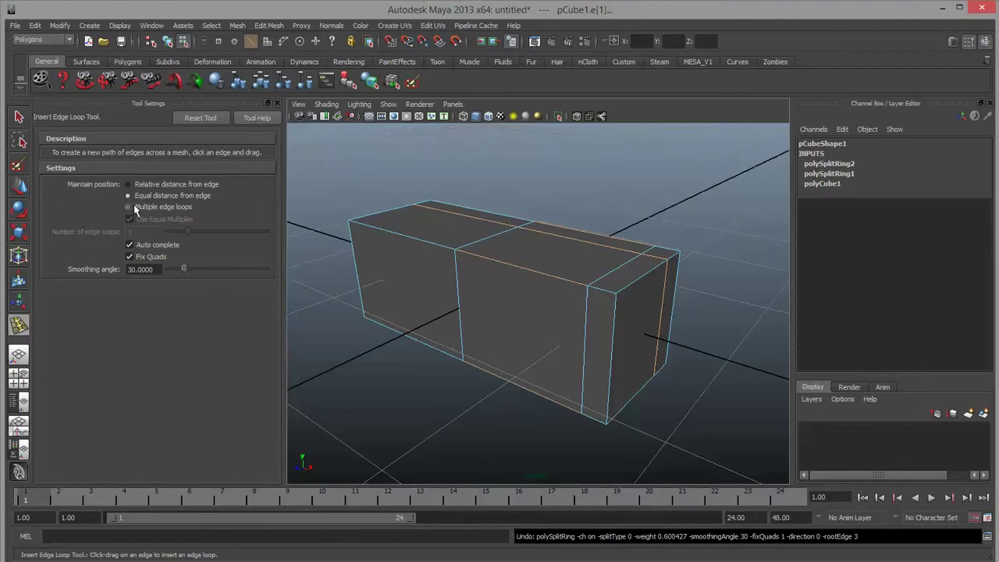
click(133, 204)
mouse_move(529, 272)
mouse_down()
mouse_move(577, 316)
mouse_move(461, 252)
mouse_move(598, 284)
mouse_move(622, 302)
mouse_move(519, 286)
mouse_up()
Step: Undo the two loops, then try and undo two unevenly spaced loops with Use Equal Multiplier off
key(ctrl+z)
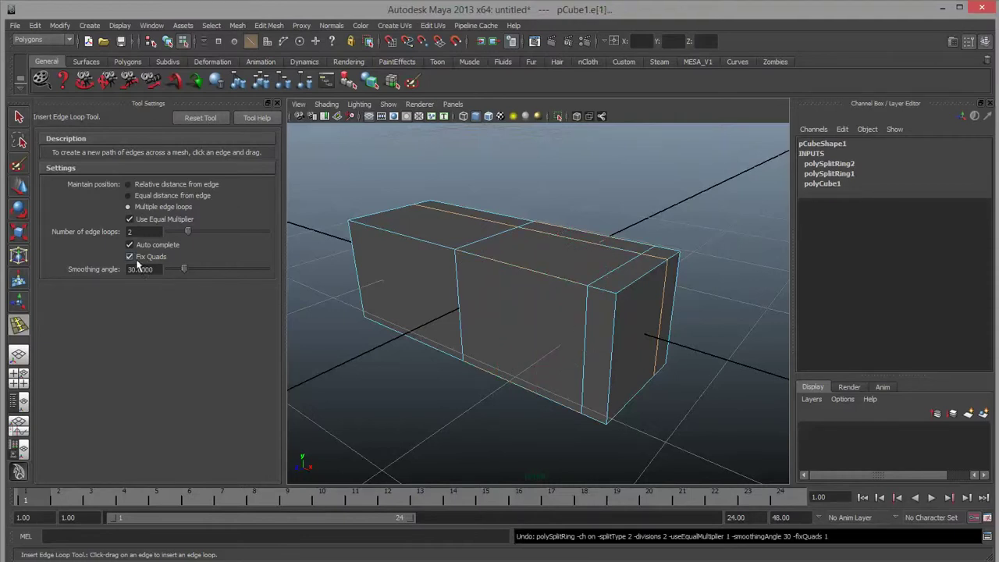
click(129, 220)
drag(518, 269, 562, 286)
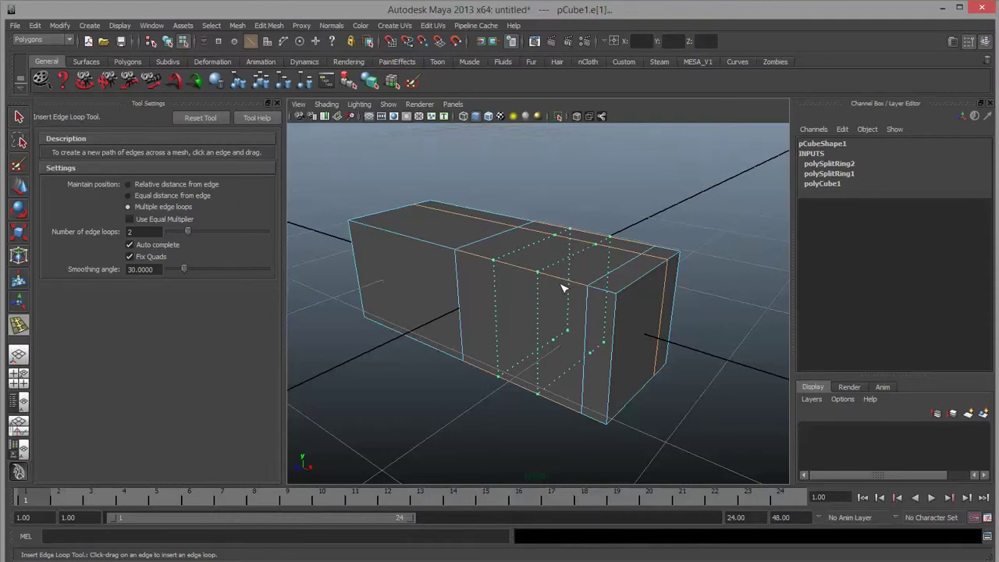
drag(563, 289, 559, 288)
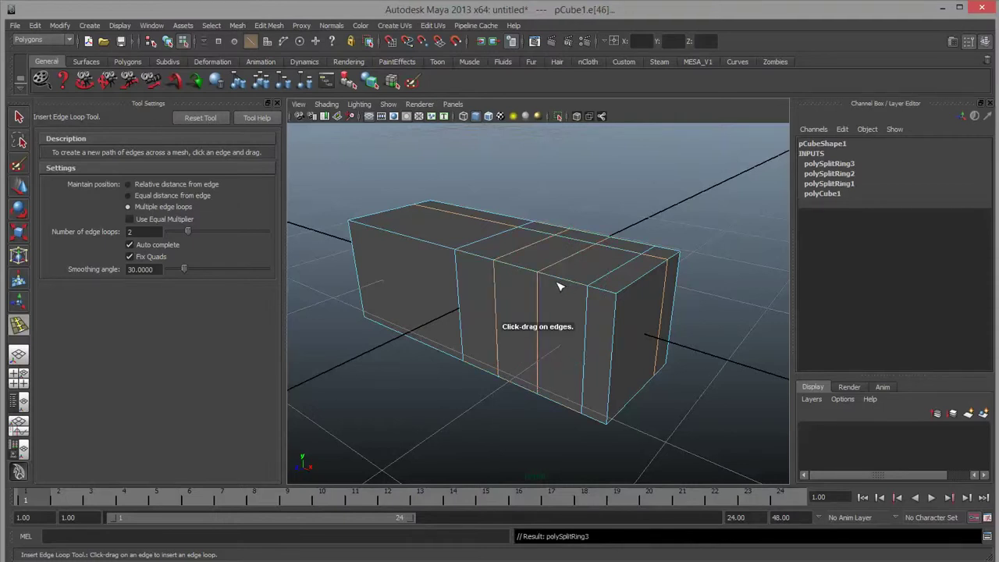
key(ctrl+z)
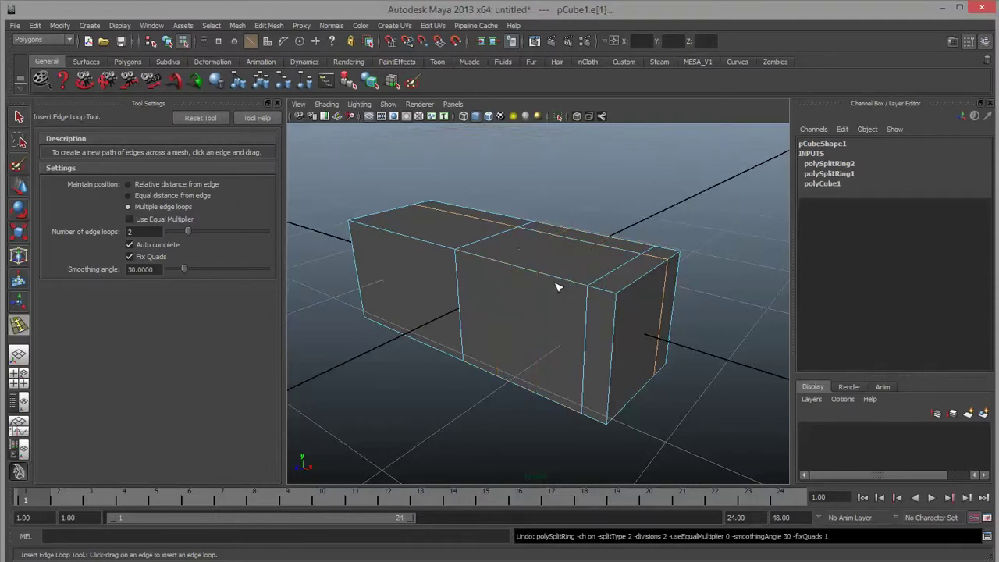
Step: Turn Use Equal Multiplier on, set the number of edge loops to 1, and insert one loop in the left section
click(129, 219)
double_click(154, 232)
drag(411, 239, 409, 233)
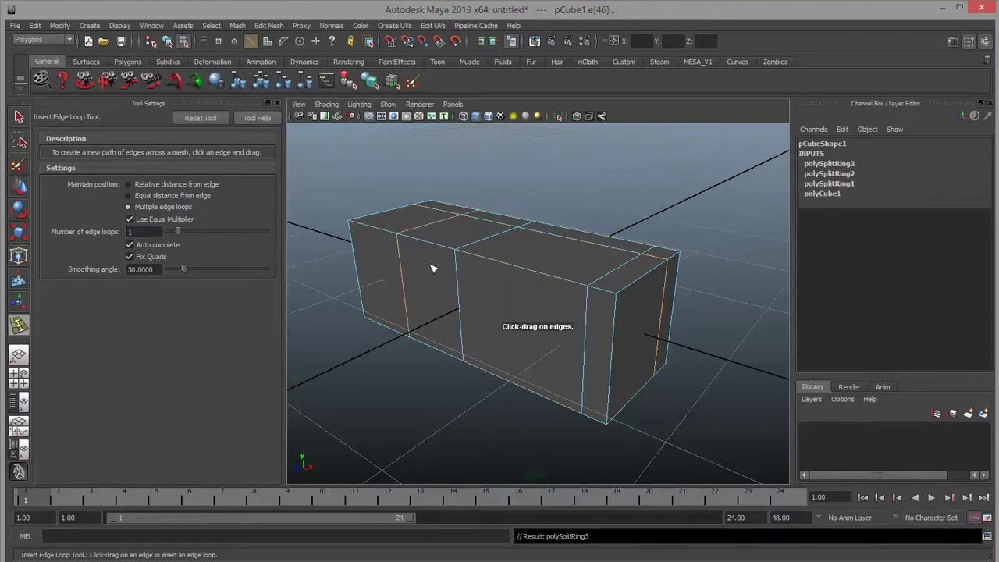
alt+drag(433, 268, 537, 334)
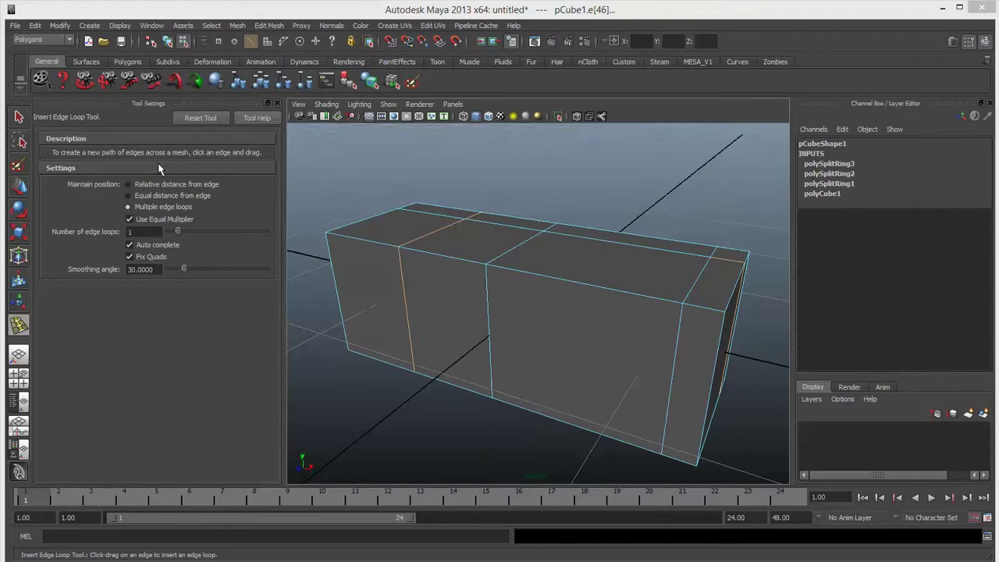
mouse_move(605, 356)
alt+mouse_down()
mouse_move(577, 370)
mouse_move(578, 348)
mouse_move(446, 323)
mouse_move(538, 297)
mouse_move(642, 379)
mouse_move(585, 346)
mouse_move(594, 346)
alt+mouse_up()
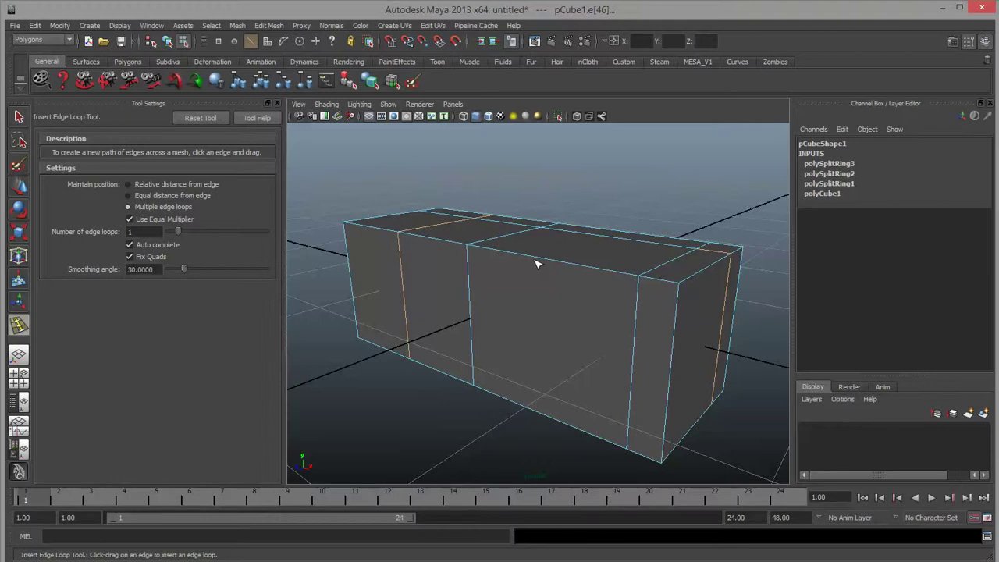
alt+drag(536, 263, 549, 284)
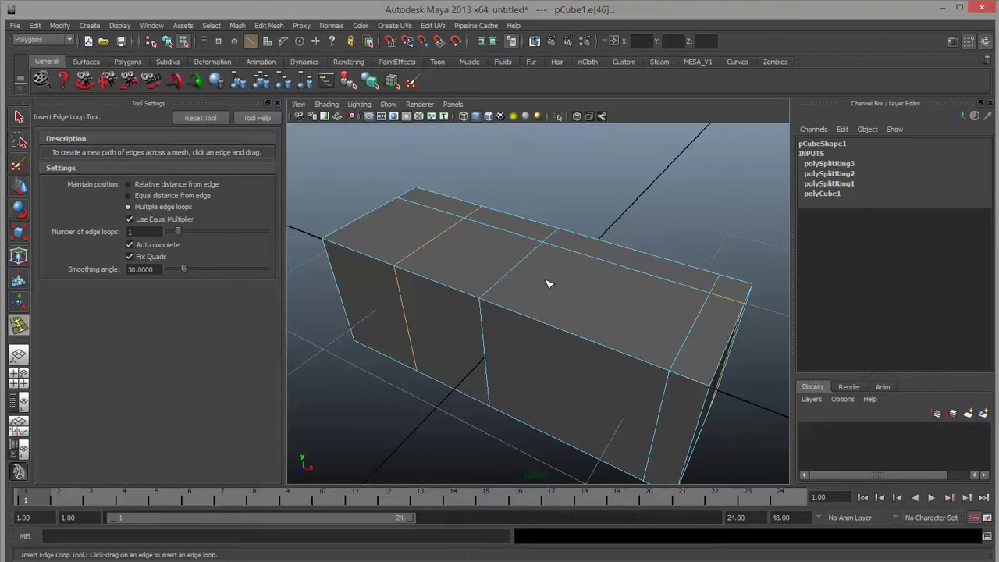
key(w)
alt+drag(551, 290, 508, 272)
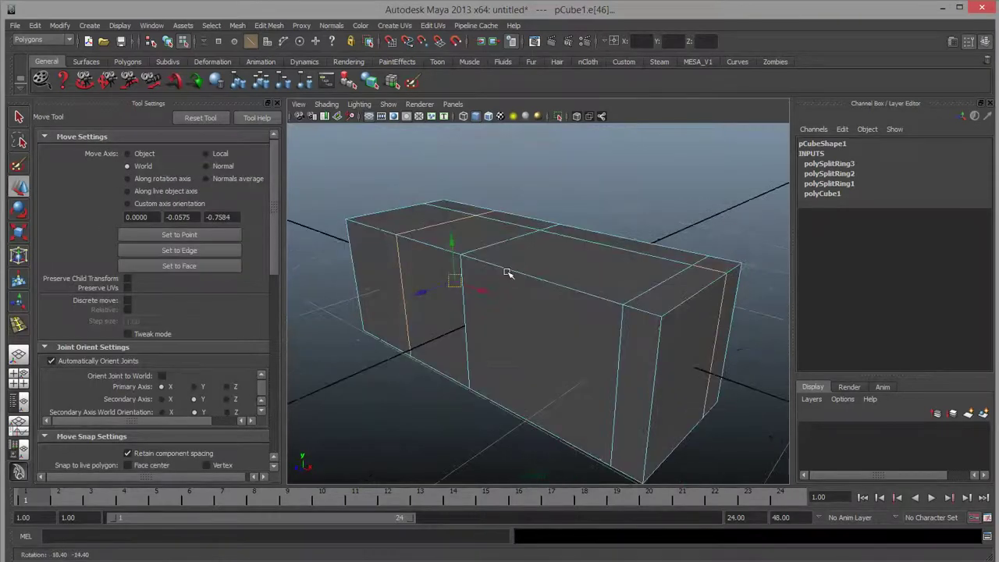
Step: Clear the selection and undo the left-section edge loop (polySplitRing3)
click(577, 252)
mouse_move(577, 252)
alt+mouse_down()
mouse_move(562, 279)
mouse_move(579, 445)
mouse_move(582, 269)
alt+mouse_up()
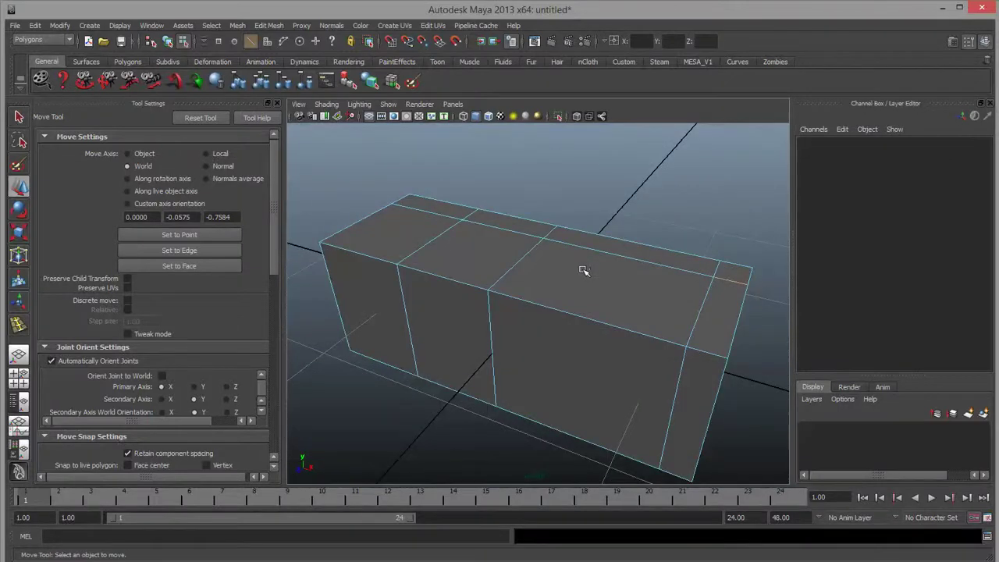
key(ctrl+z)
alt+drag(722, 350, 631, 348)
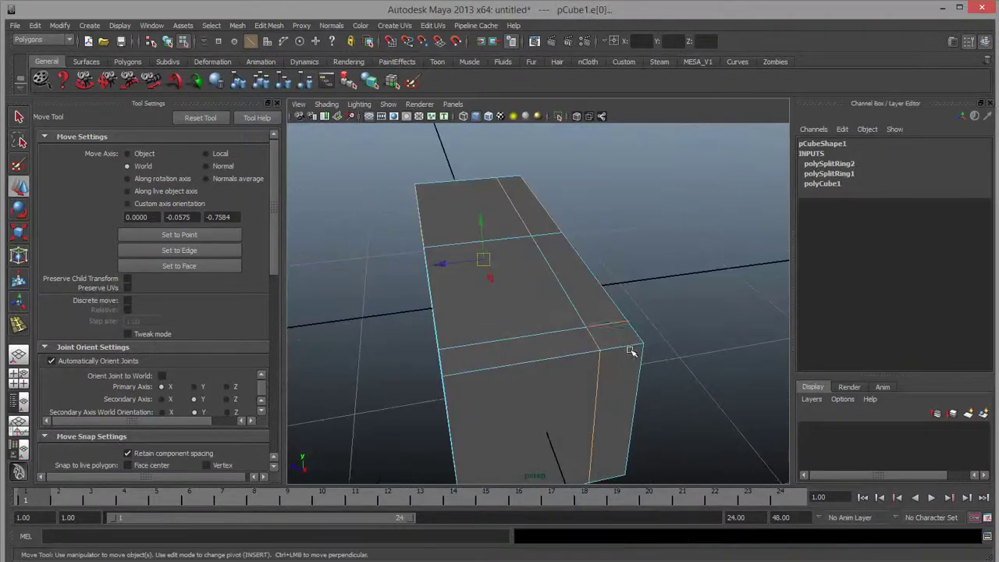
Step: Zoom in on the box's end and switch to Vertex selection
click(542, 333)
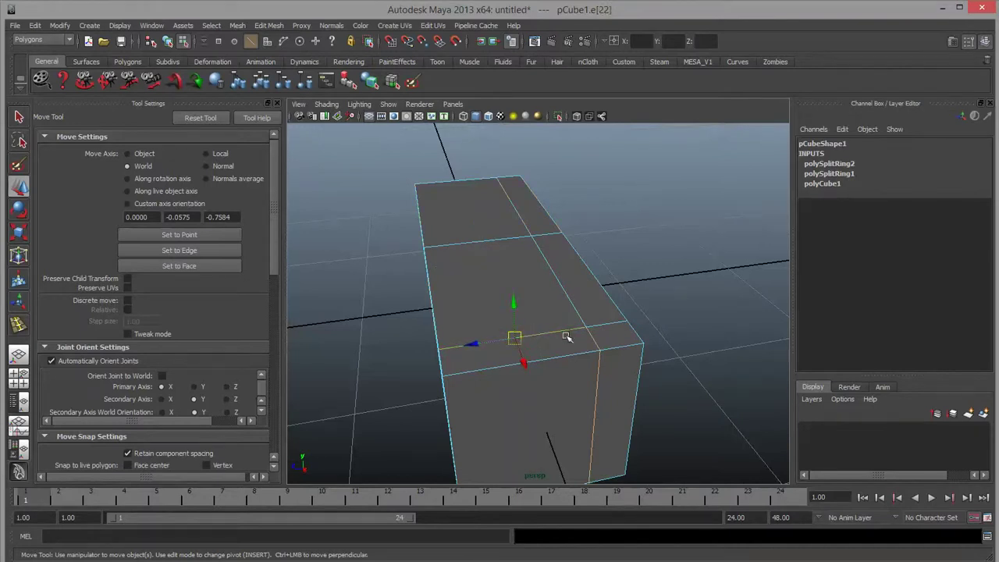
alt+drag(568, 337, 593, 331)
alt+right_drag(593, 332, 624, 294)
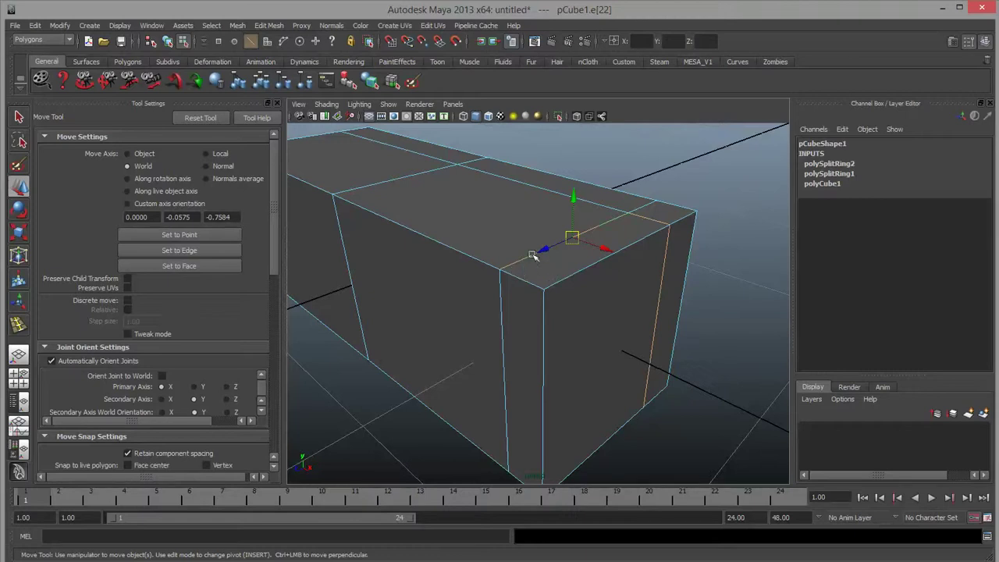
click(605, 279)
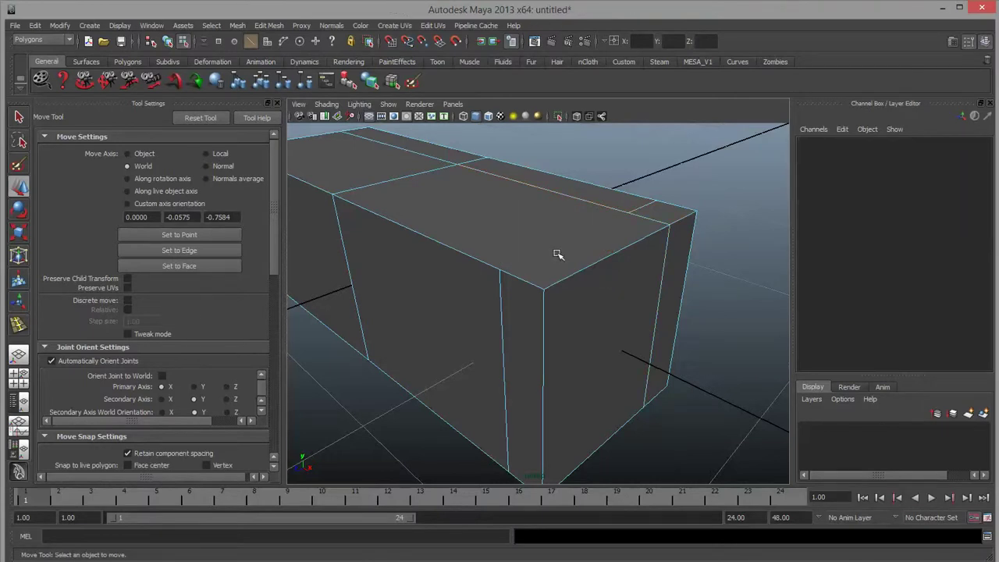
alt+drag(557, 254, 557, 276)
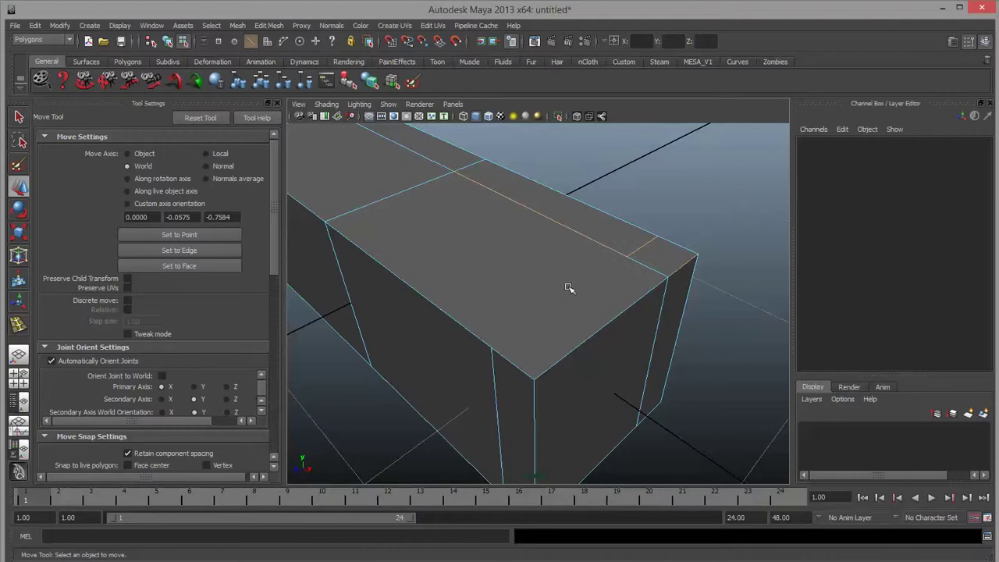
right_drag(568, 286, 511, 293)
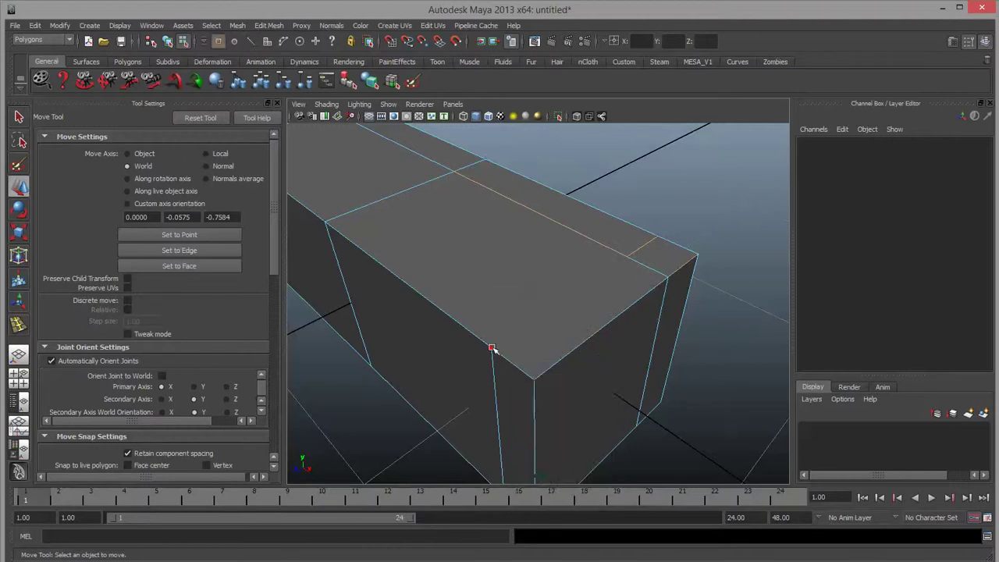
Step: Select the corner edge and the leftover corner vertex at the box's end
right_click(642, 261)
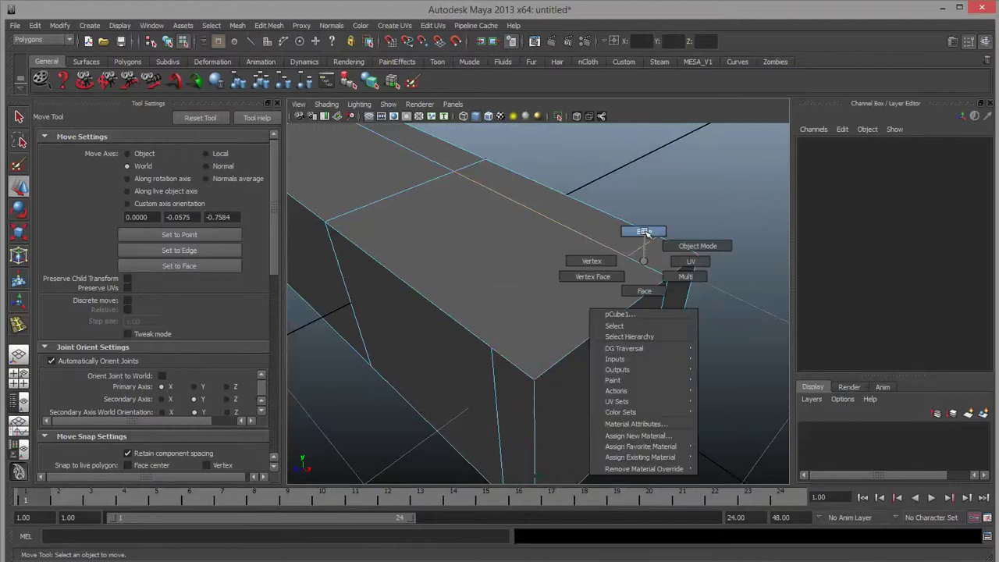
click(643, 231)
click(493, 399)
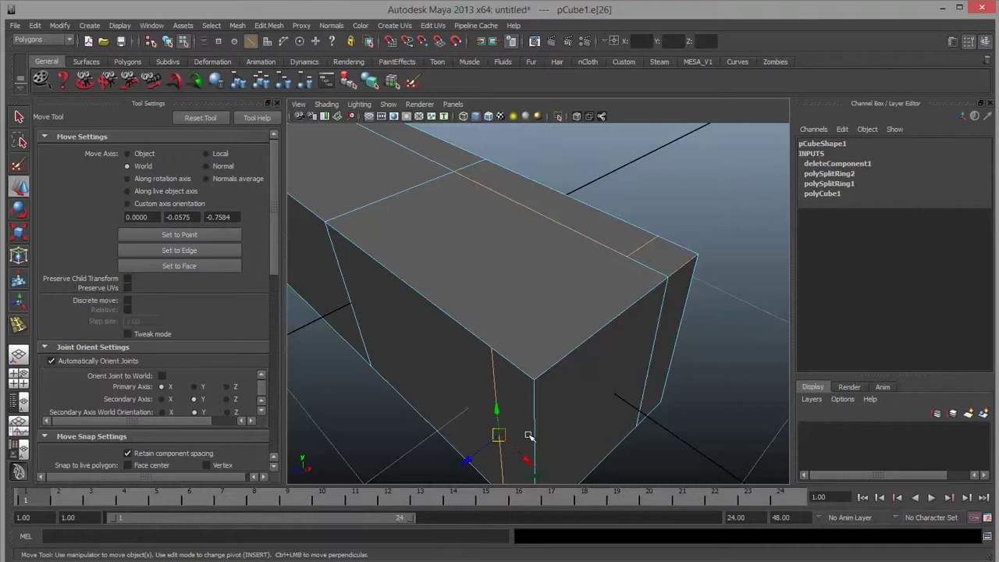
click(508, 362)
right_drag(508, 361, 475, 357)
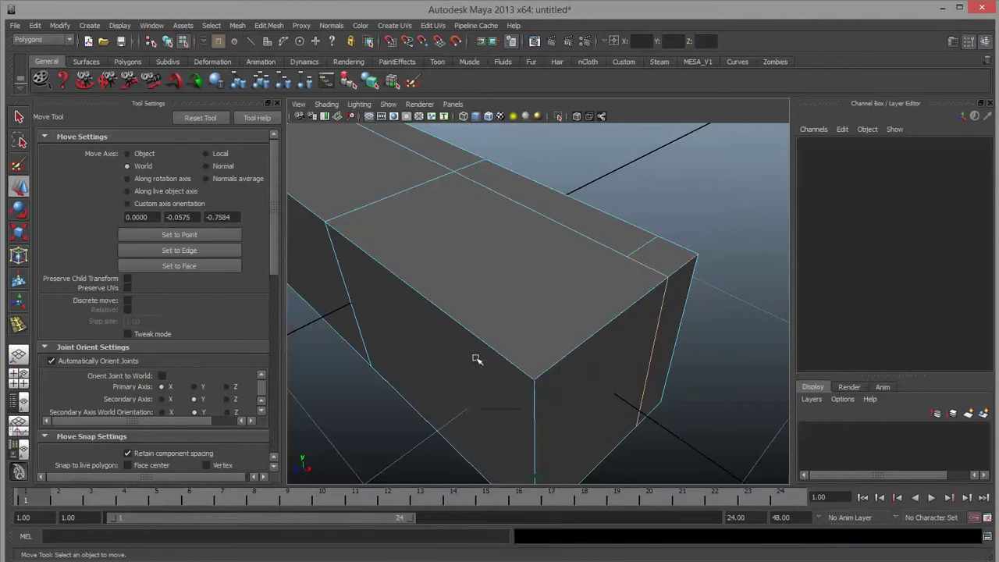
click(492, 348)
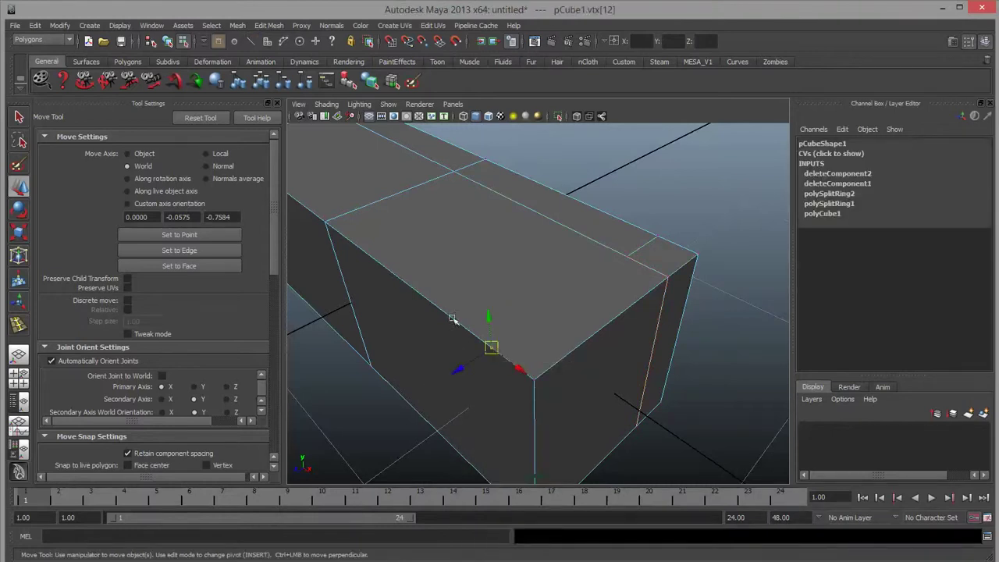
click(567, 431)
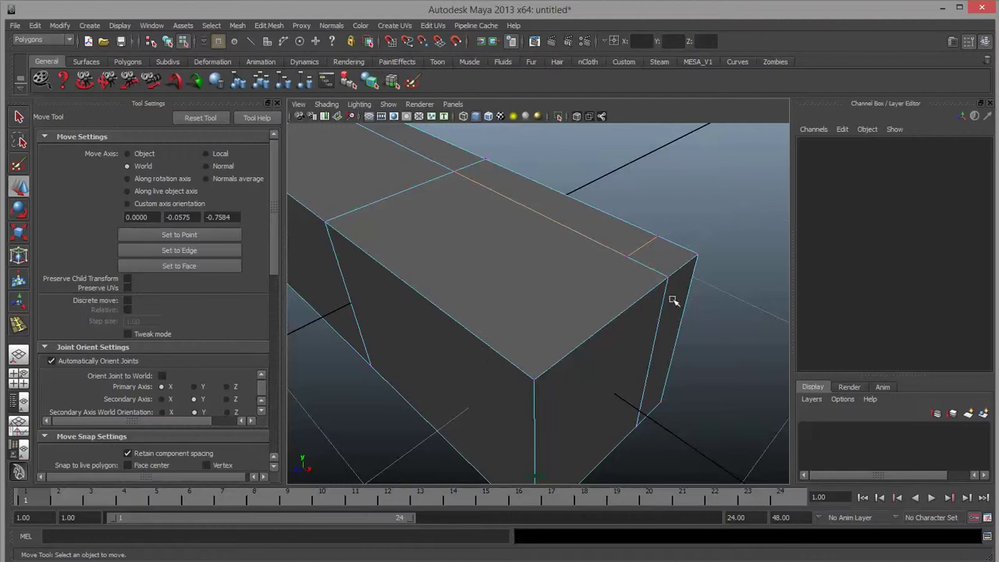
Step: Select the leftover end edge and the stray top-edge vertex, then select the box's top face
right_drag(643, 241, 638, 213)
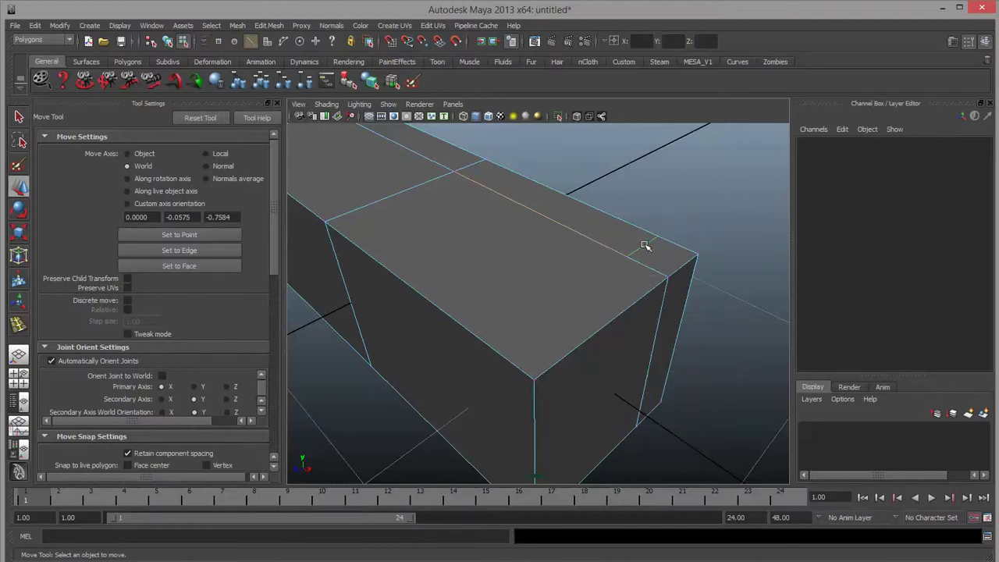
click(644, 245)
click(642, 247)
right_drag(646, 263, 631, 259)
click(626, 257)
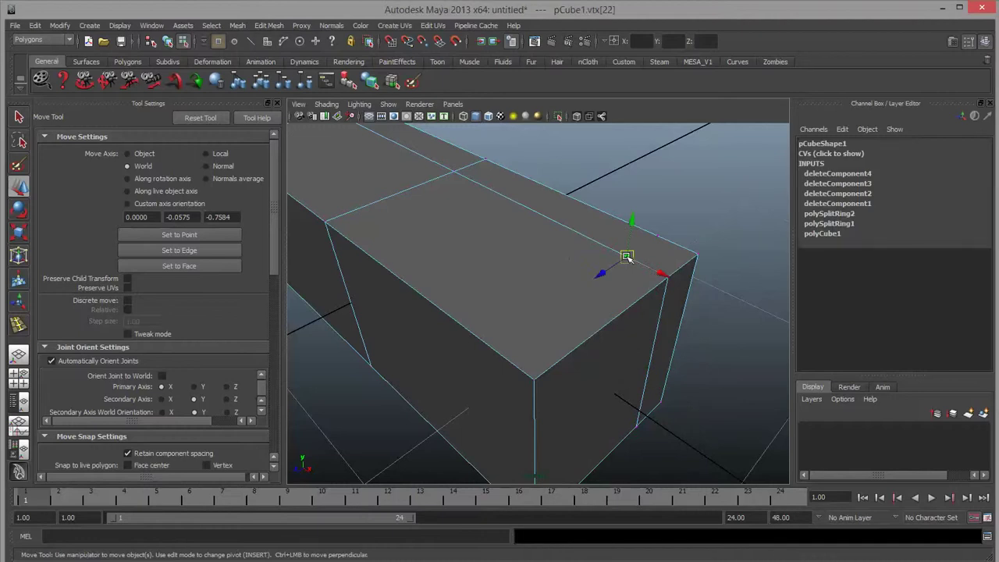
click(626, 257)
right_drag(521, 264, 517, 291)
click(570, 315)
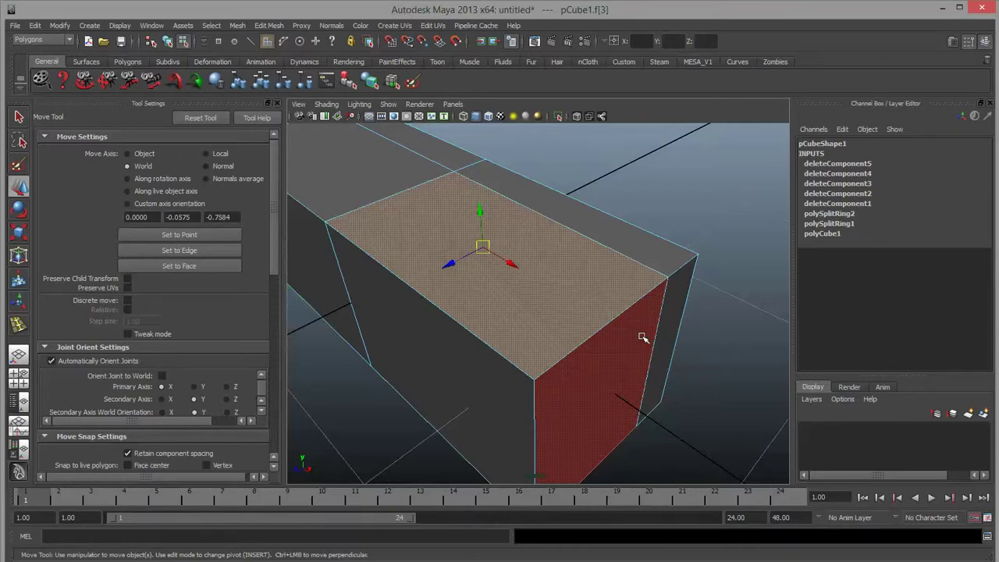
Step: Undo the recent component selection changes on the box
key(ctrl+z)
key(shift+z)
key(ctrl+z)
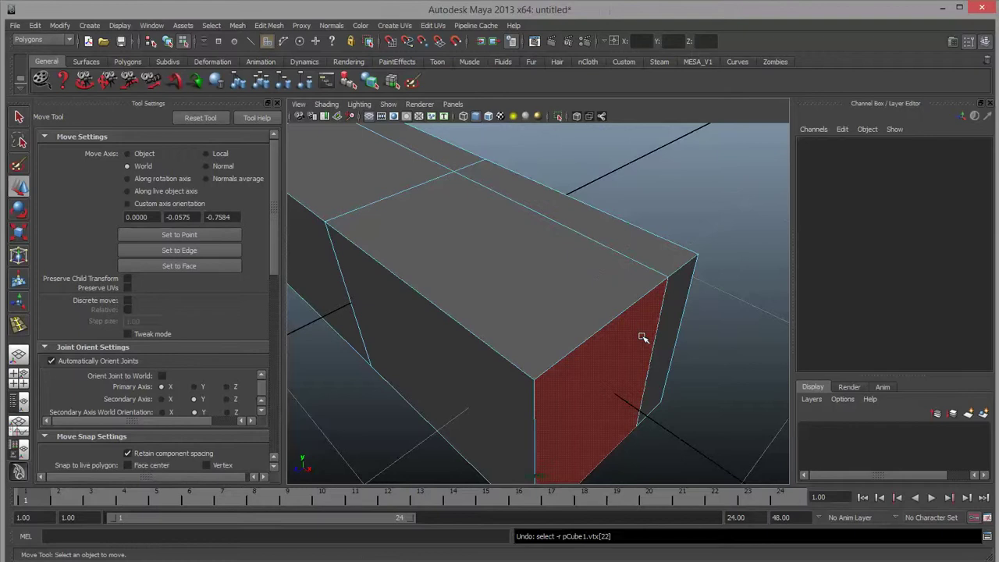
key(ctrl+z)
key(shift+z)
key(ctrl+z)
key(shift+z)
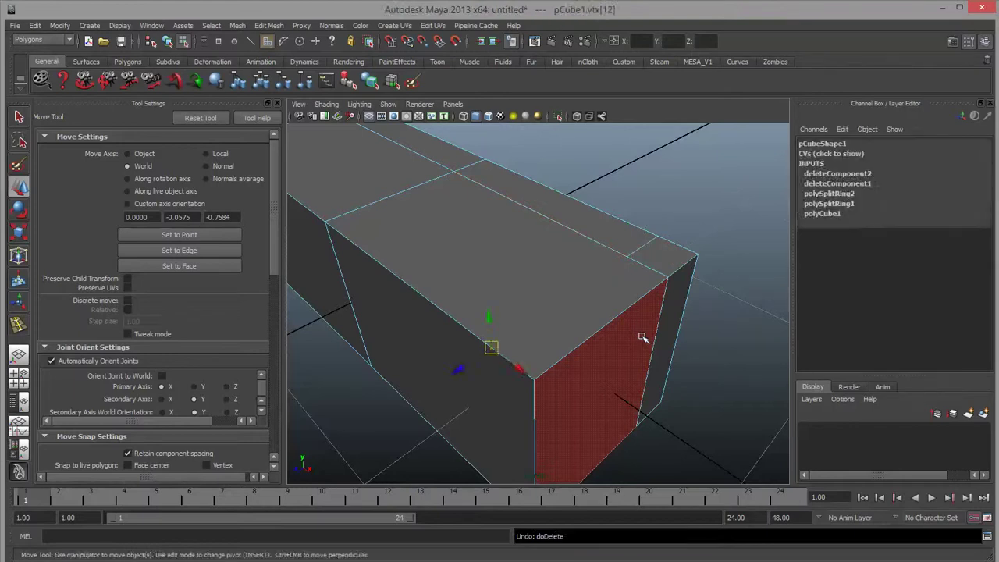
key(ctrl+z)
key(ctrl+z)
key(ctrl+z)
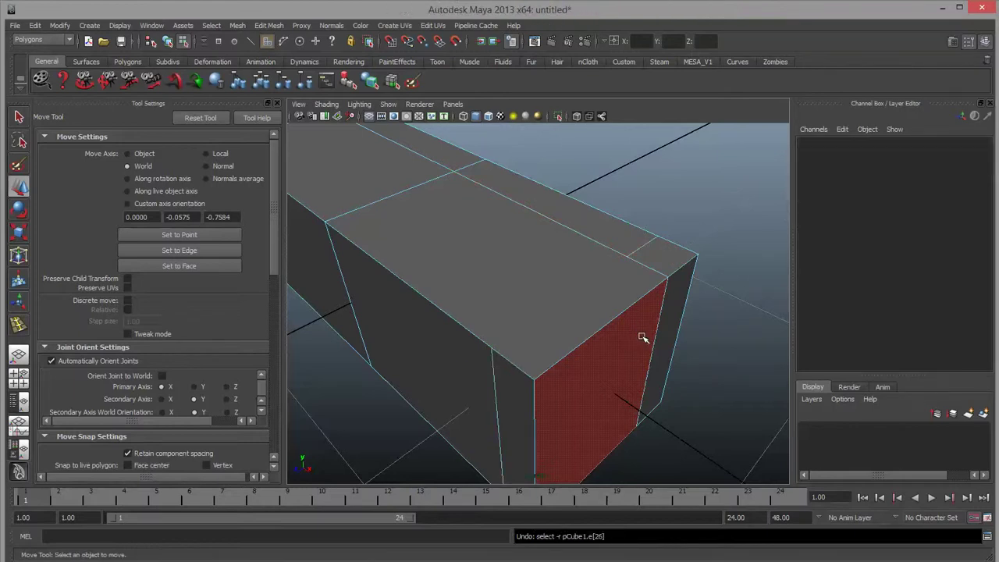
key(ctrl+z)
key(ctrl+z)
key(ctrl+z)
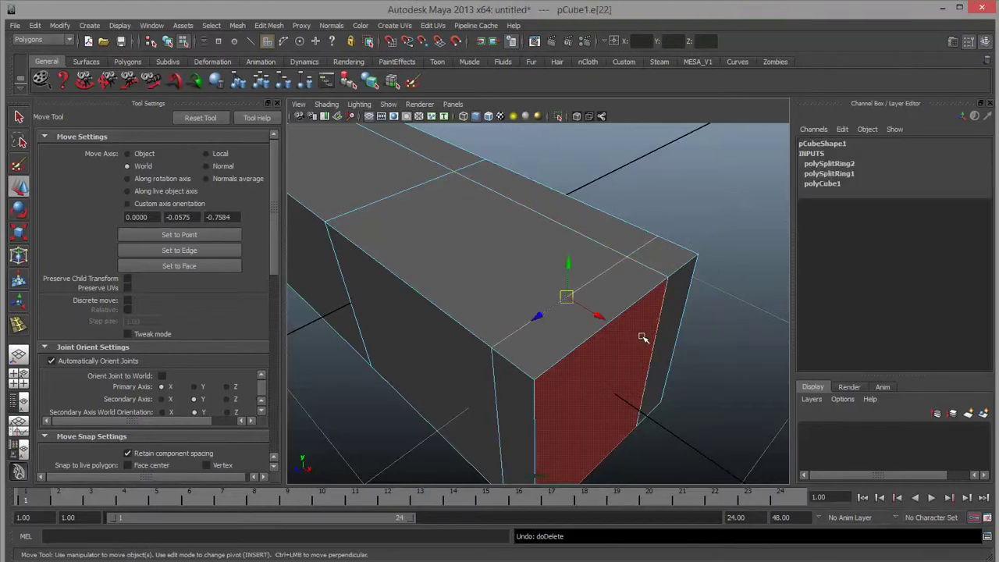
Step: Select the ring of edges around the box's near end, then tumble the view
right_drag(615, 258, 683, 194)
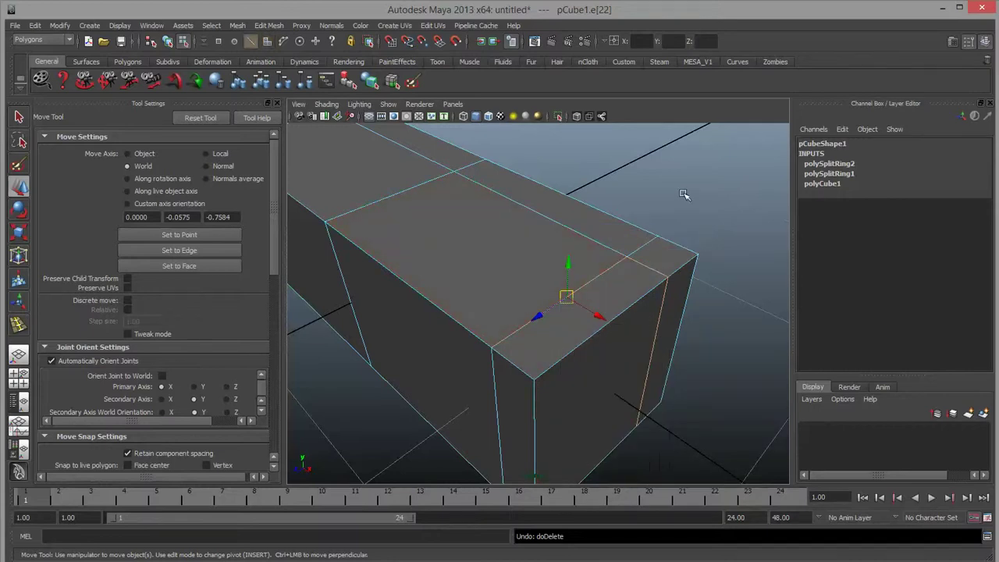
click(684, 194)
click(614, 263)
click(642, 245)
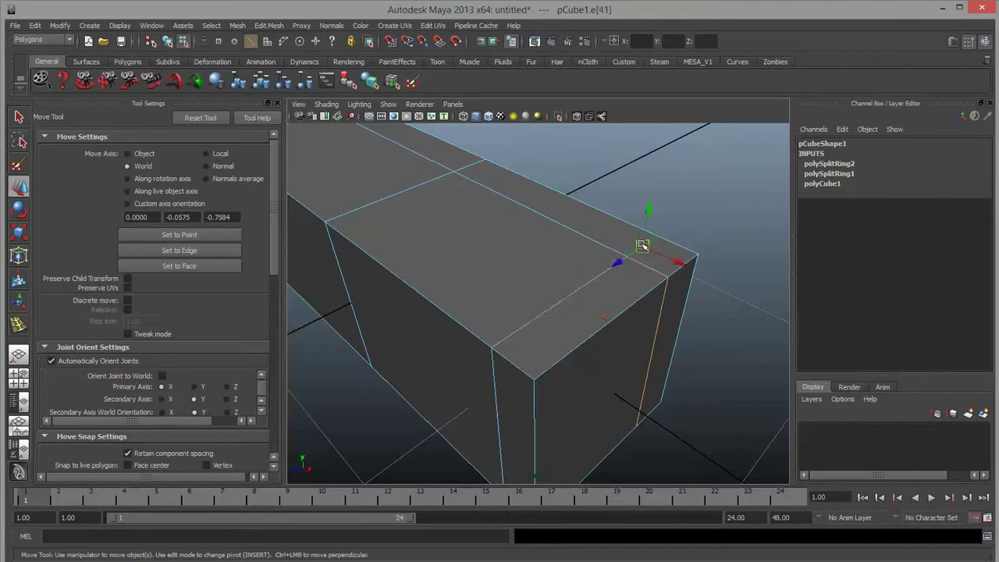
click(551, 306)
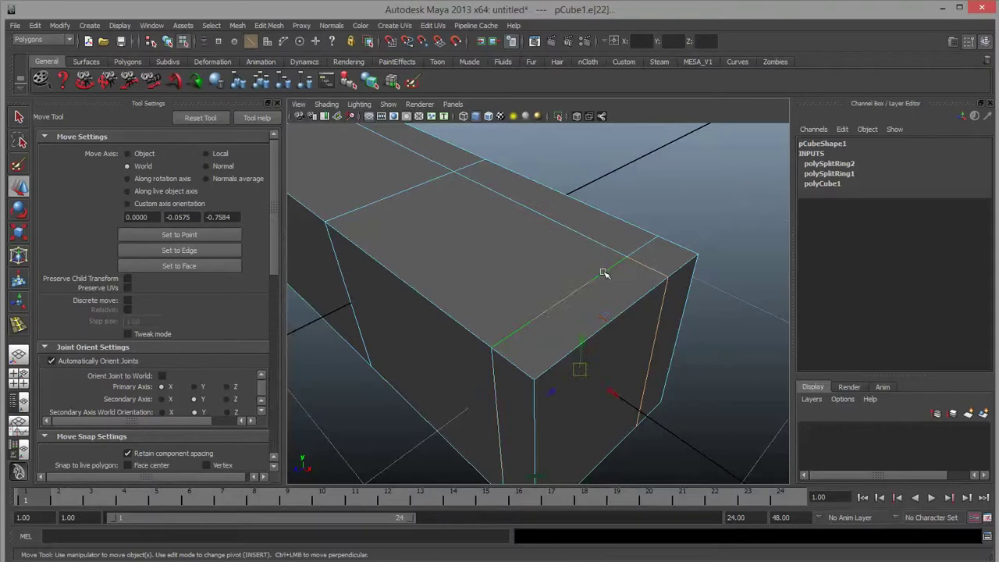
alt+drag(663, 380, 650, 338)
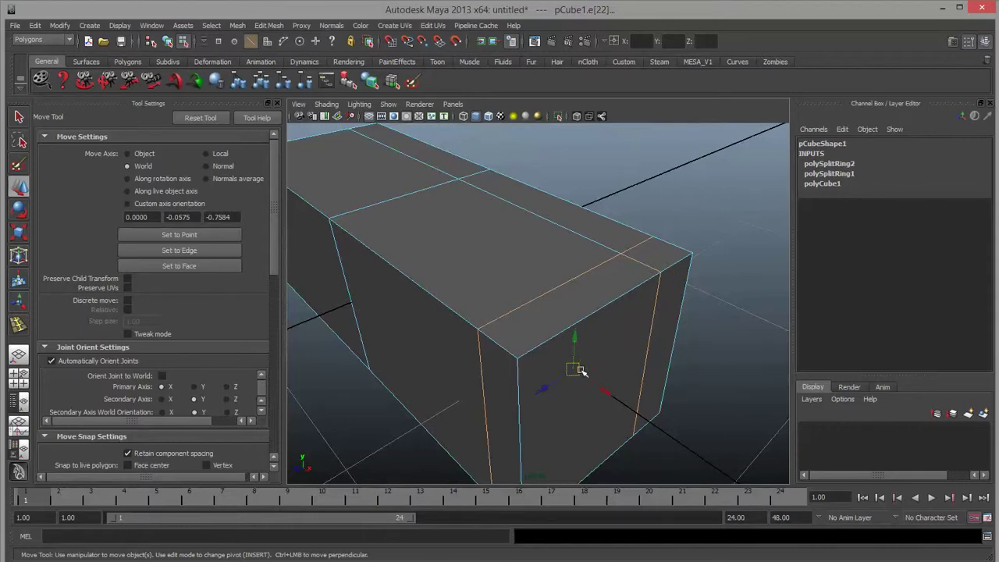
drag(573, 367, 430, 284)
key(ctrl+z)
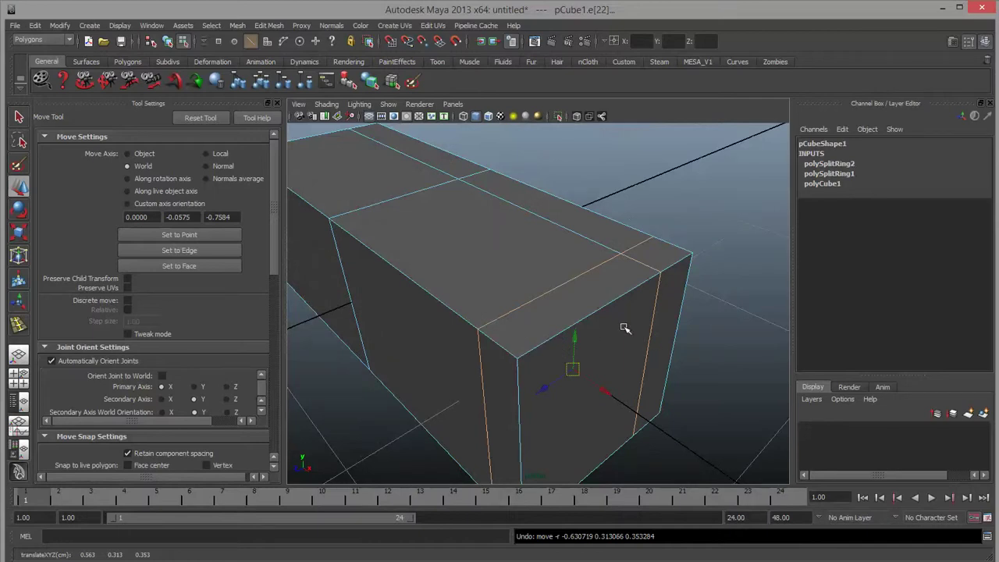
key(bracketleft)
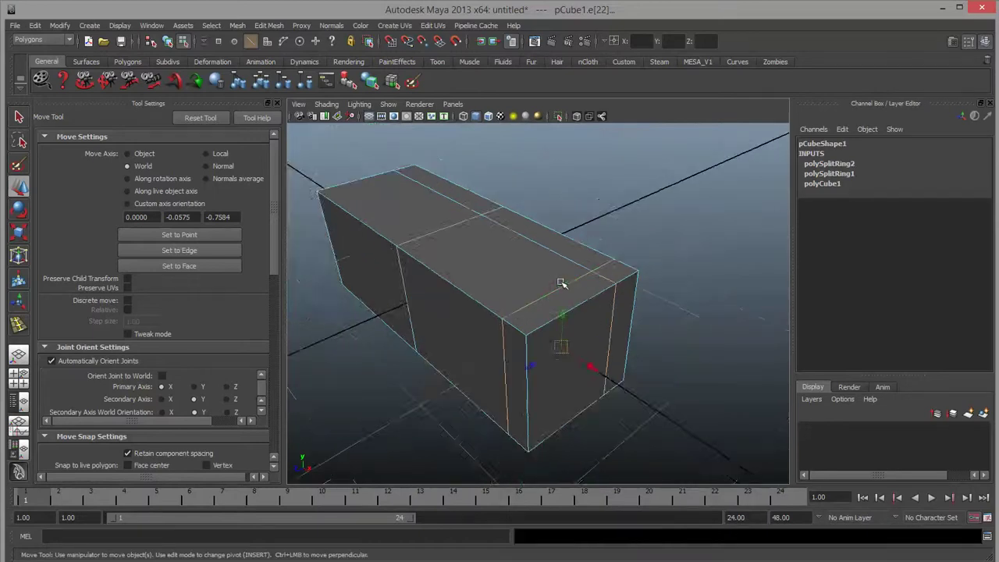
key(bracketleft)
key(bracketright)
key(bracketright)
mouse_move(617, 321)
alt+mouse_down()
mouse_move(595, 327)
mouse_move(542, 245)
mouse_move(600, 329)
alt+mouse_up()
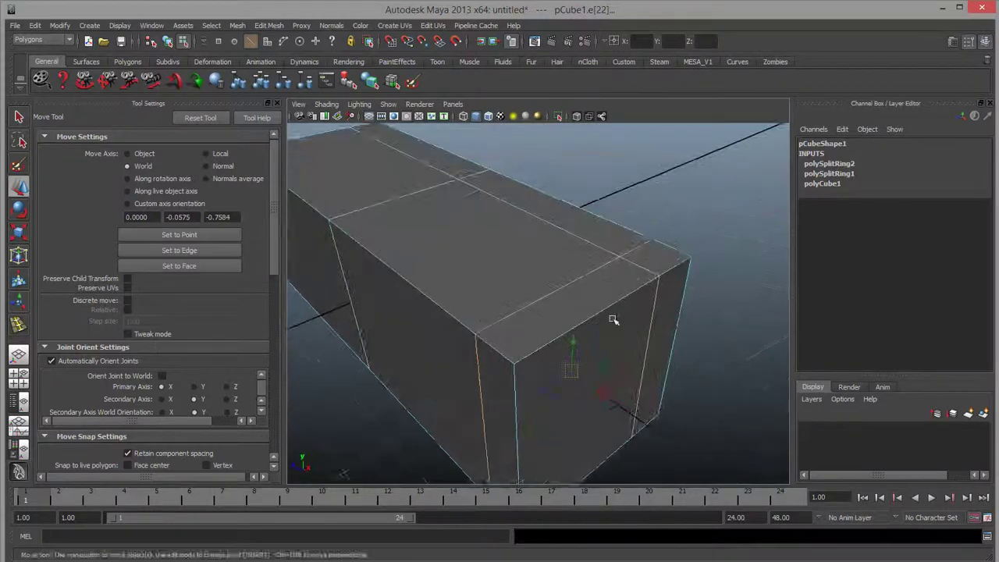
key(bracketleft)
key(bracketleft)
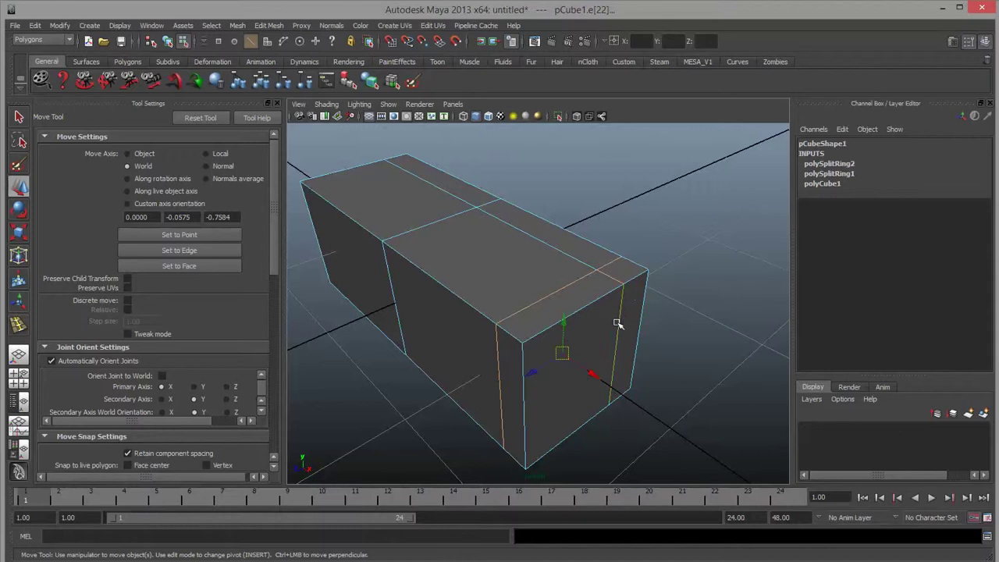
right_drag(593, 289, 576, 266)
scroll(576, 265, down, 4)
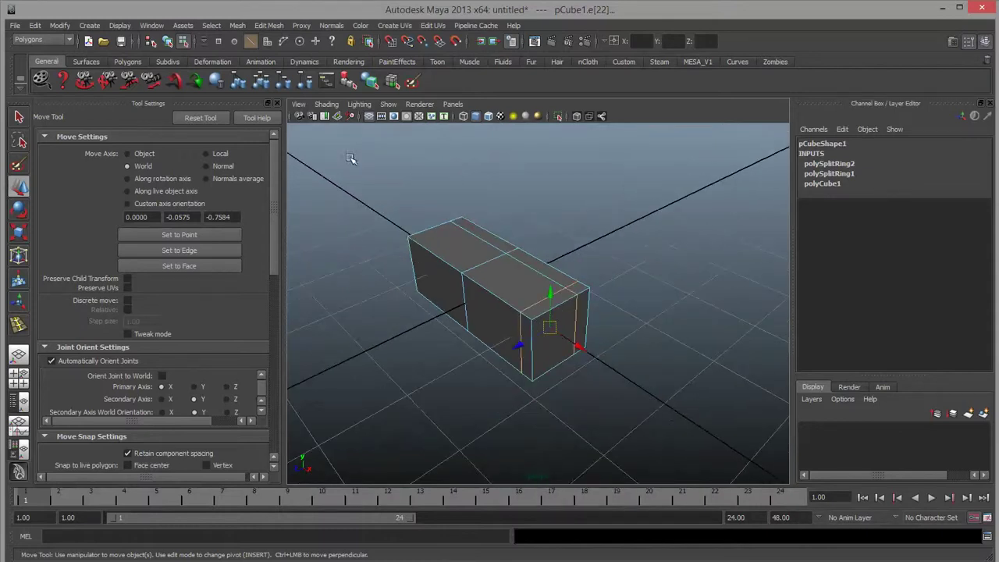
drag(351, 221, 671, 449)
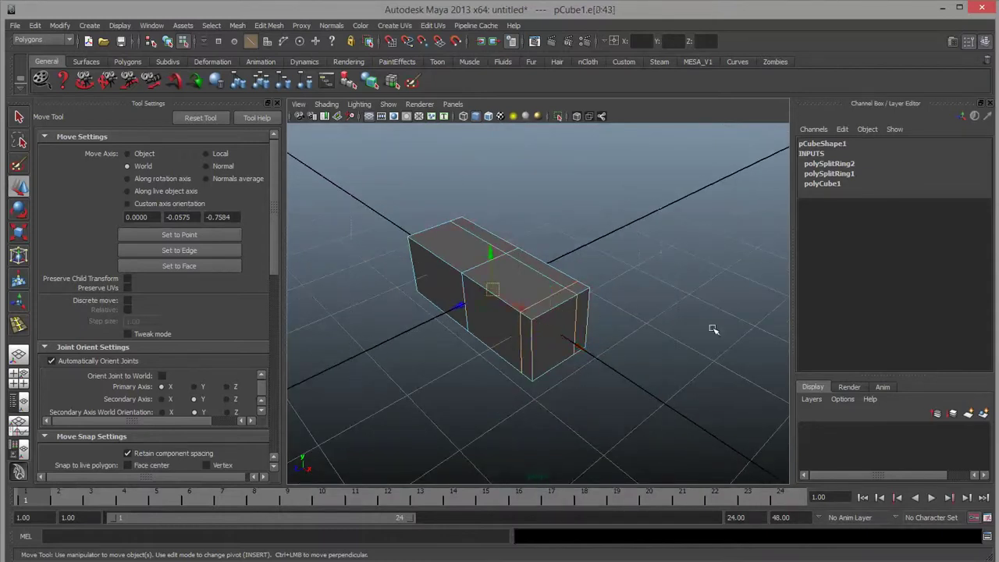
click(712, 329)
scroll(522, 330, up, 5)
scroll(595, 332, down, 1)
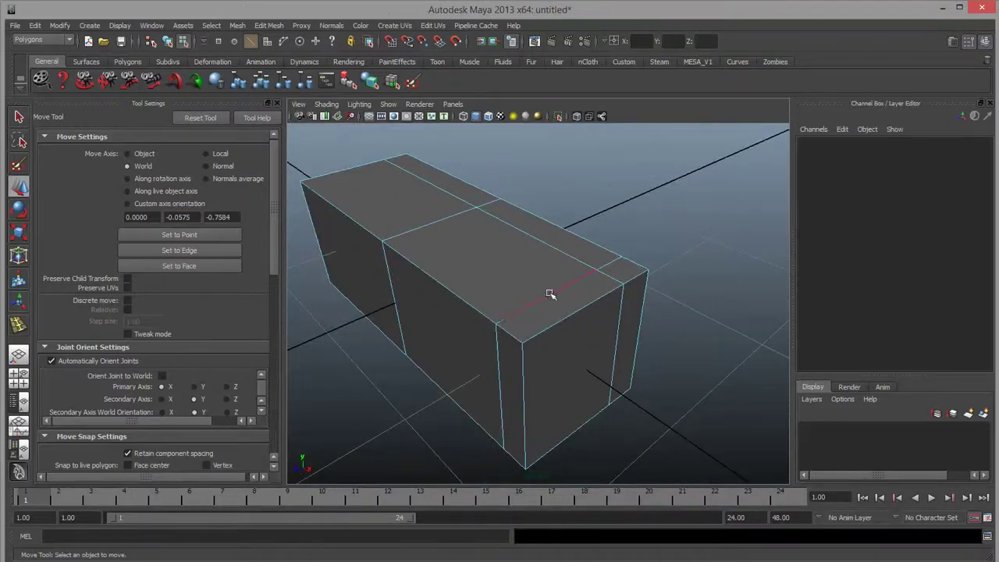
click(549, 294)
alt+drag(586, 355, 595, 390)
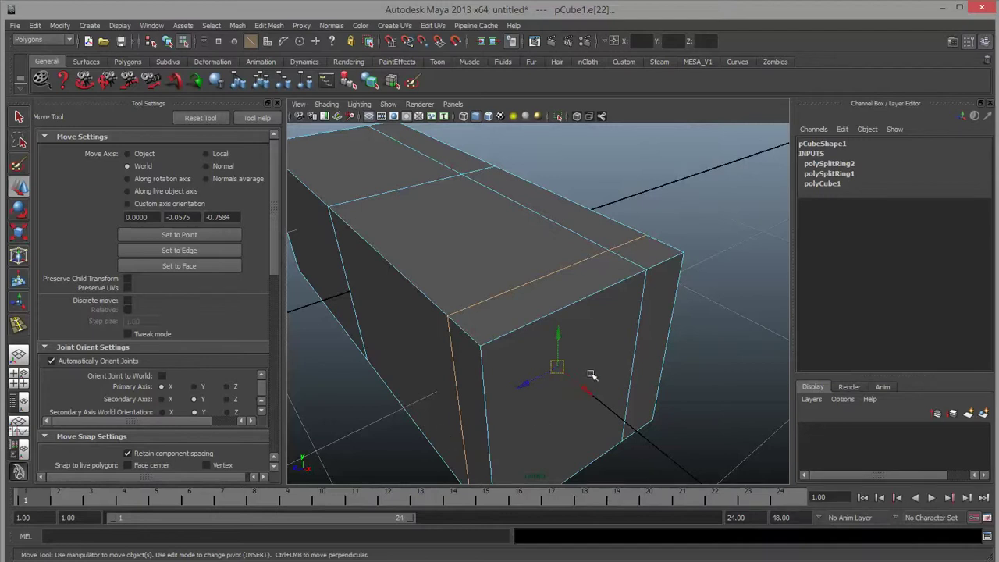
Step: Delete the inserted edge ring, then switch to vertices and select a box corner vertex
shift+right_click(552, 272)
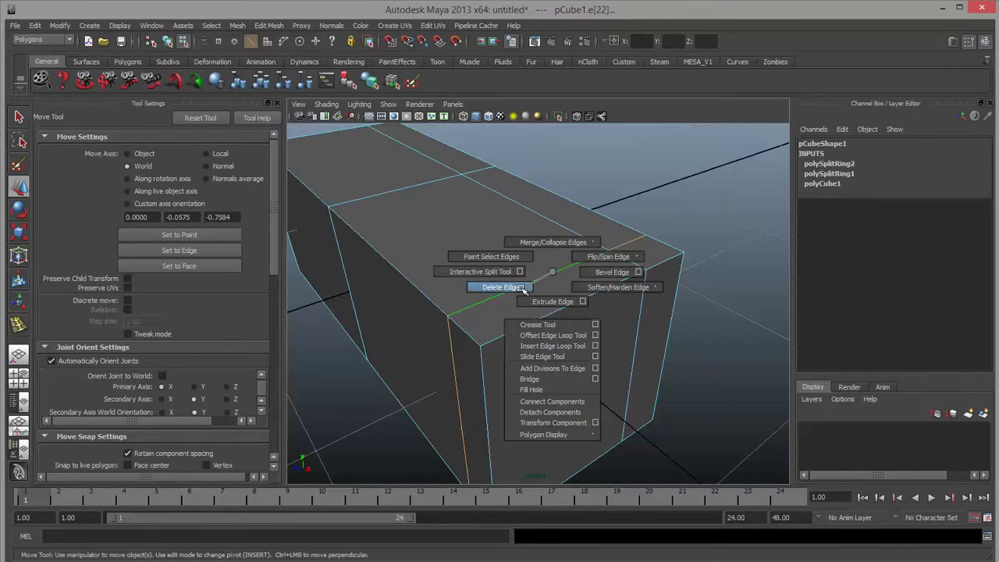
click(522, 287)
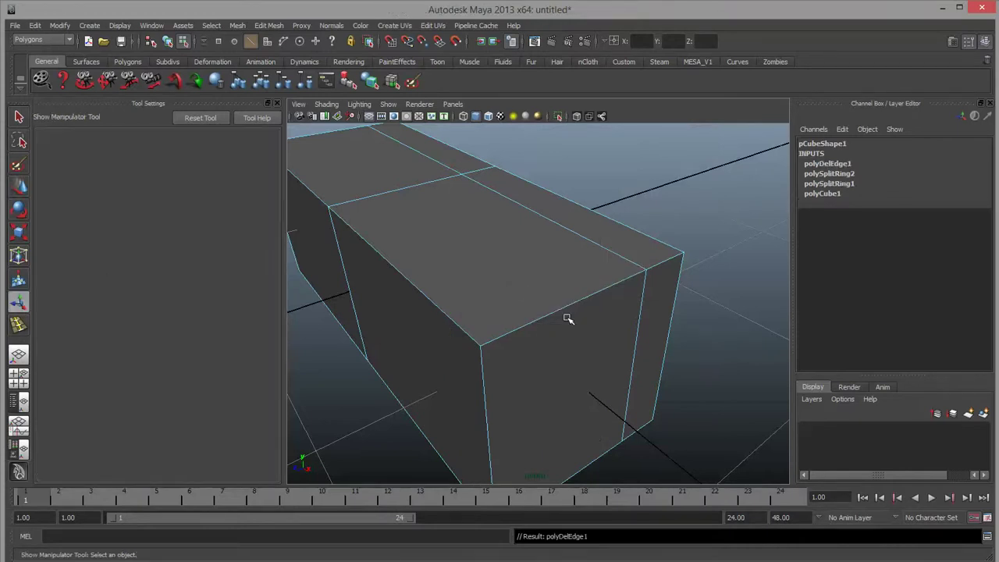
right_click(563, 291)
alt+drag(435, 297, 616, 312)
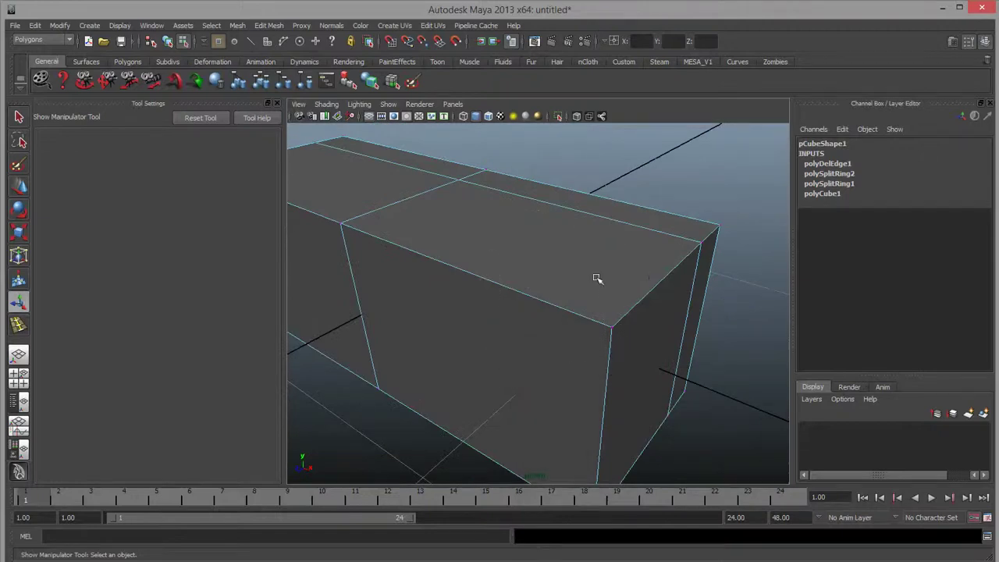
drag(595, 279, 652, 387)
alt+drag(640, 440, 620, 416)
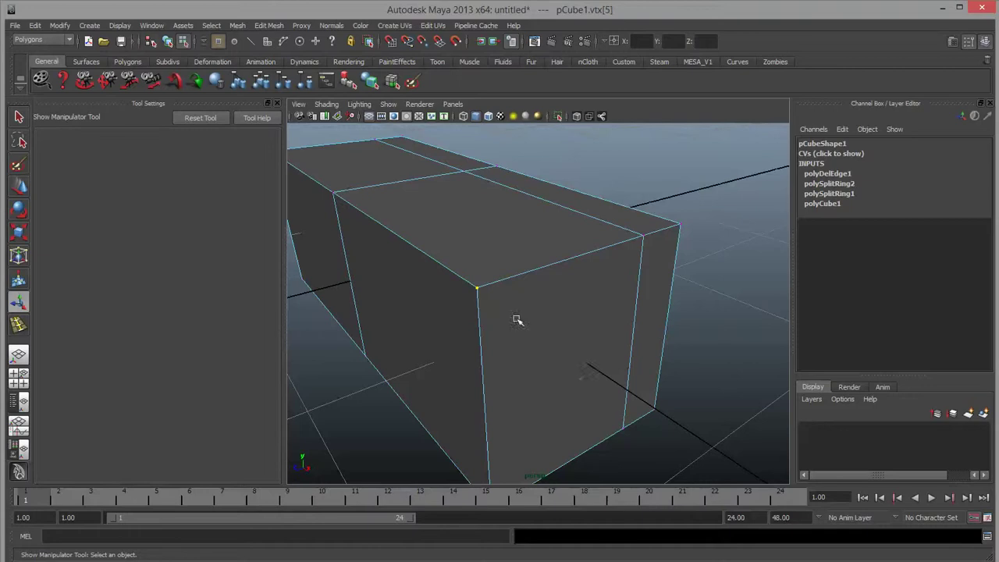
Step: Delete a long top edge of the box, inspect the result, then undo it
alt+drag(517, 317, 544, 319)
right_drag(545, 318, 504, 336)
click(548, 322)
alt+drag(690, 397, 537, 332)
click(658, 348)
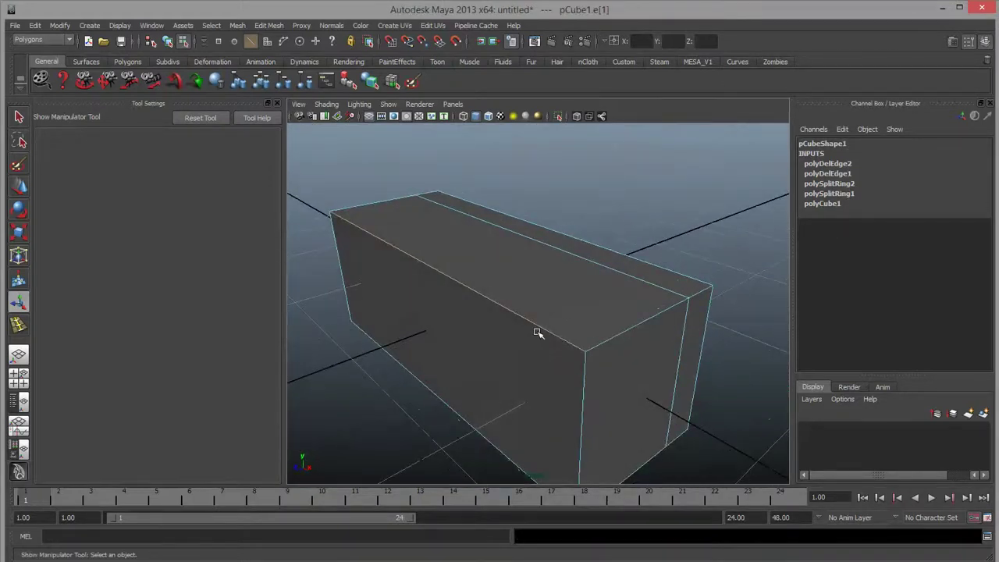
shift+right_drag(536, 331, 523, 342)
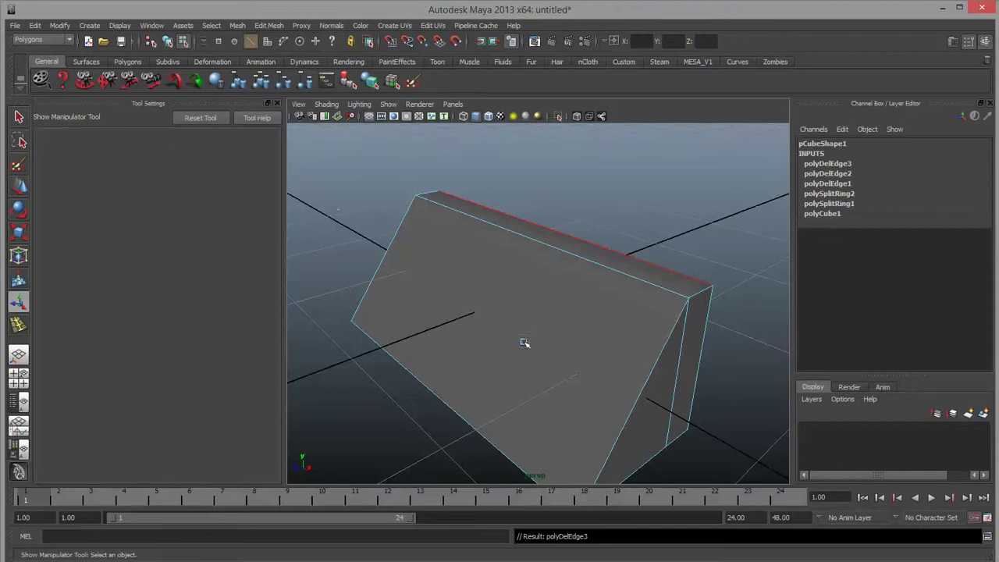
alt+drag(523, 341, 580, 252)
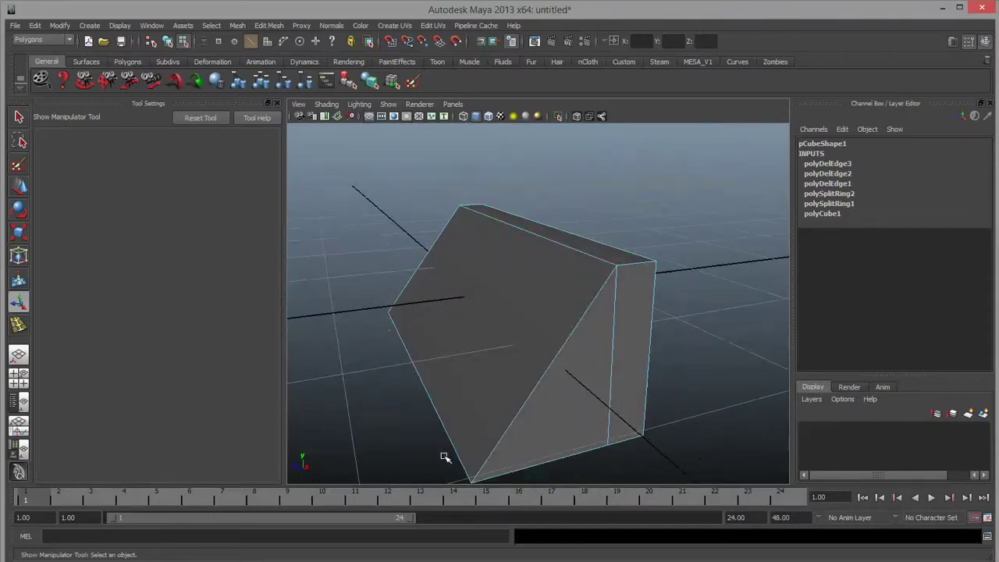
alt+drag(651, 468, 492, 364)
key(ctrl+z)
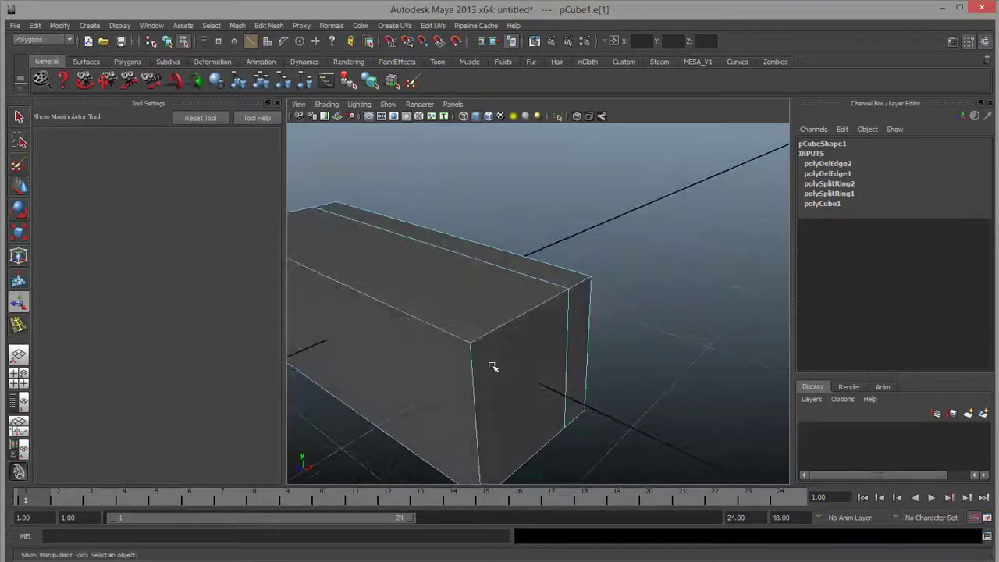
Step: Test deleting another top edge, undo it, and return to object selection
click(519, 316)
shift+right_drag(519, 316, 491, 332)
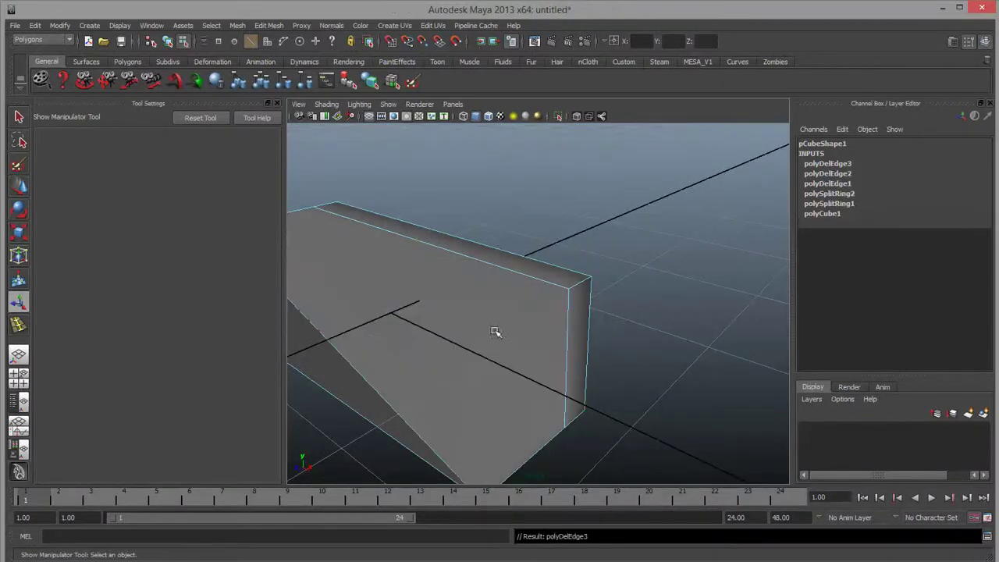
alt+drag(494, 335, 528, 330)
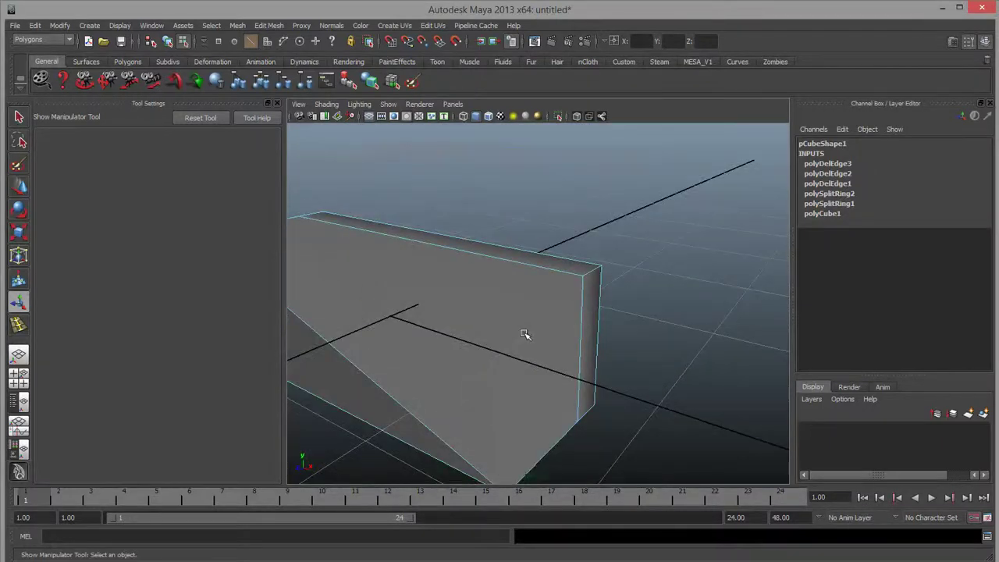
key(ctrl+z)
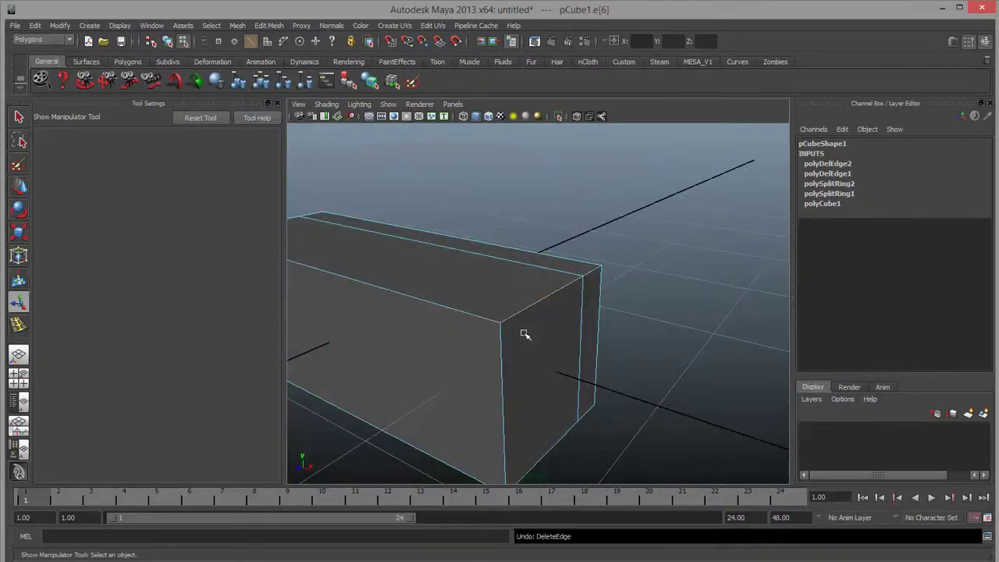
alt+drag(452, 285, 493, 311)
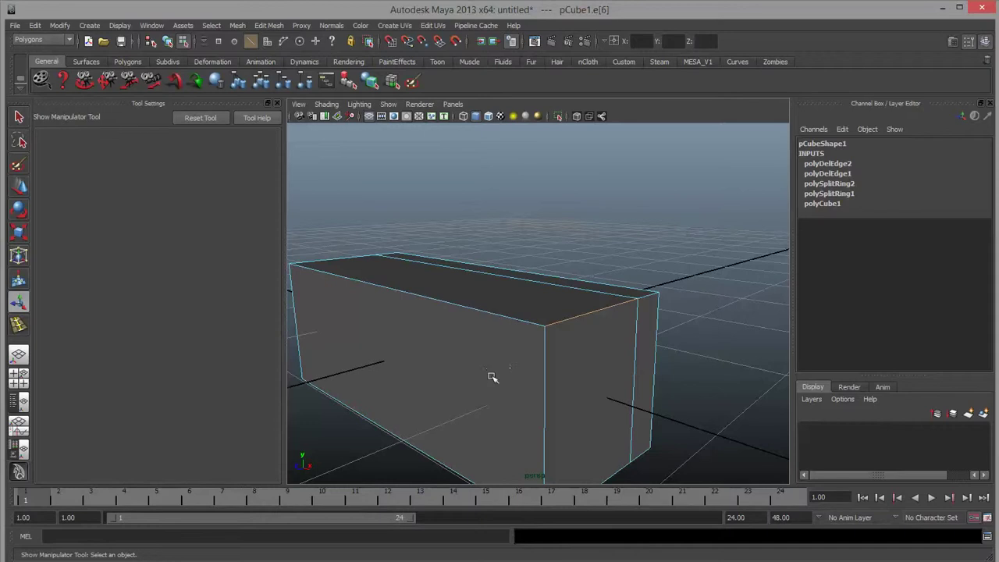
alt+drag(508, 379, 536, 292)
right_drag(536, 291, 573, 275)
Step: Delete the box and create a new polygon cylinder
key(Delete)
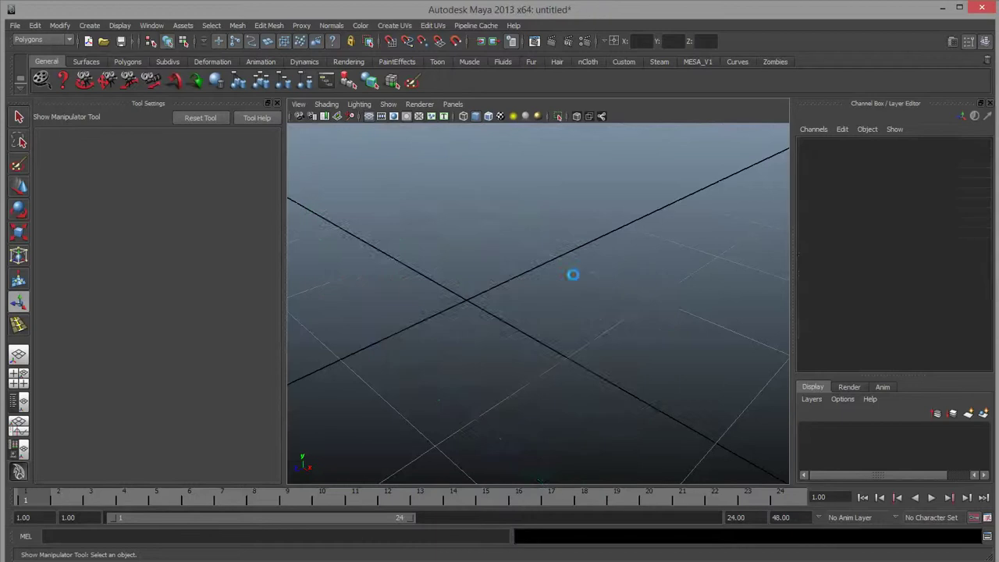
click(89, 25)
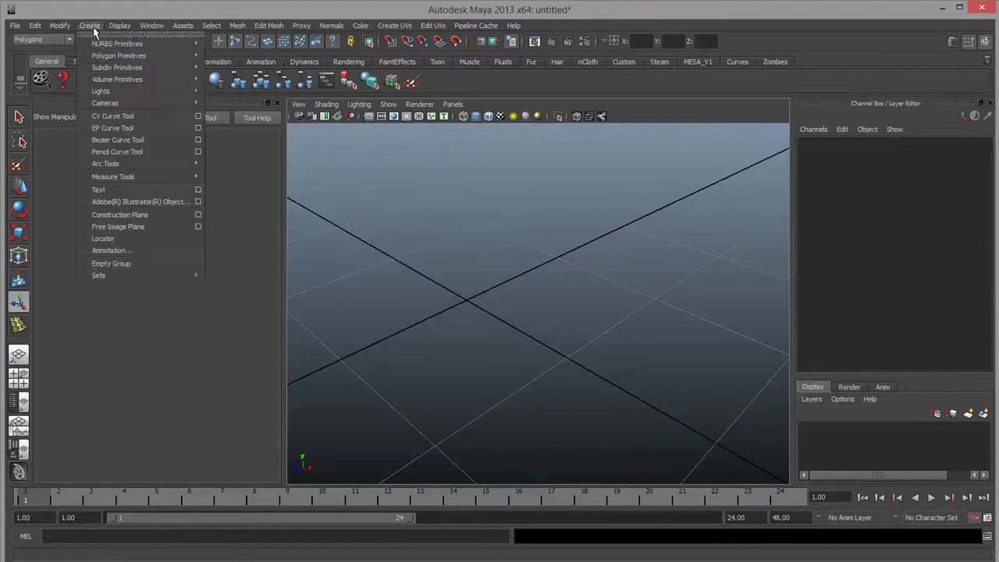
mouse_move(156, 68)
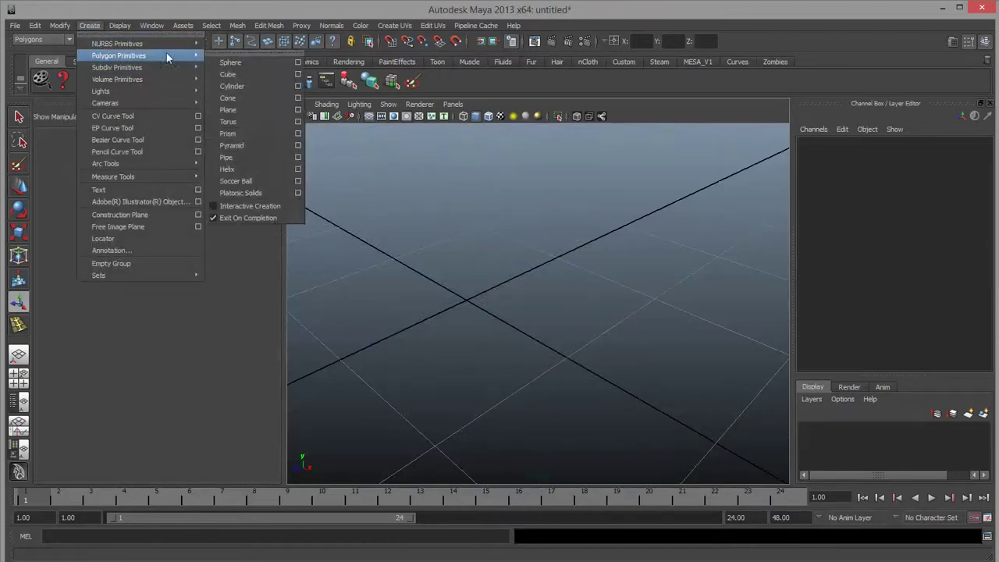
click(238, 87)
Step: Expand polyCylinder1 in the Channel Box to show radius, height and subdivisions
scroll(468, 304, down, 10)
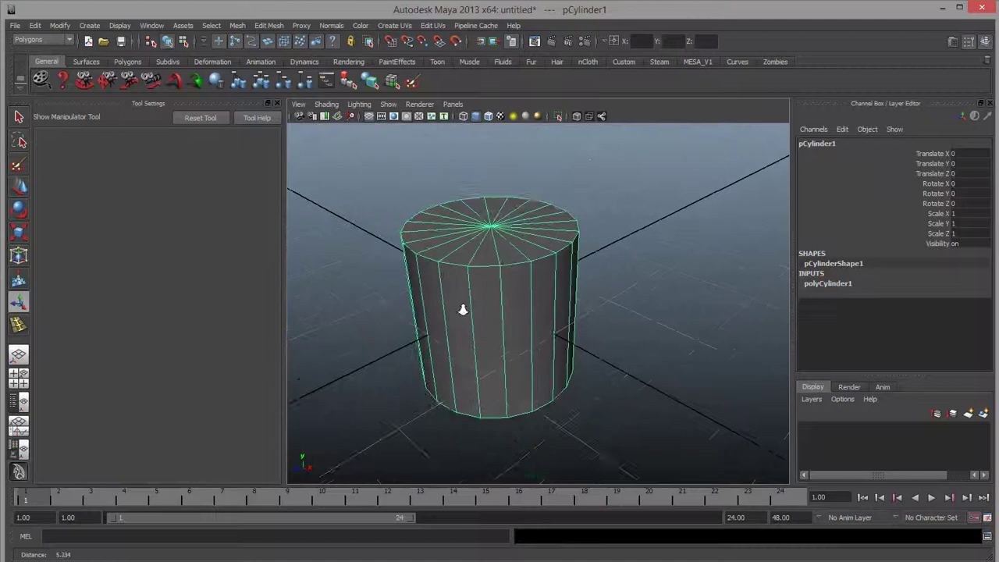
scroll(505, 302, down, 5)
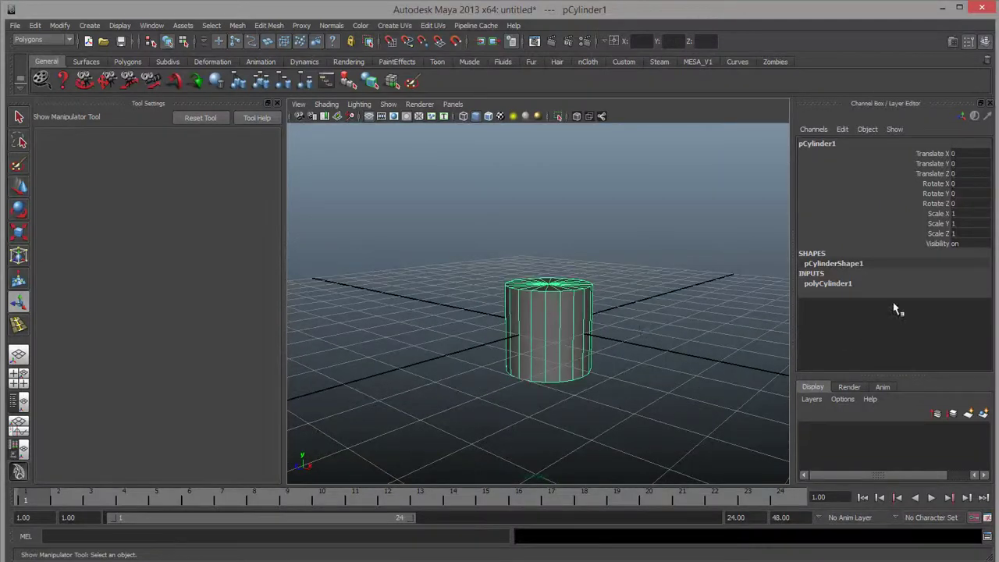
click(827, 283)
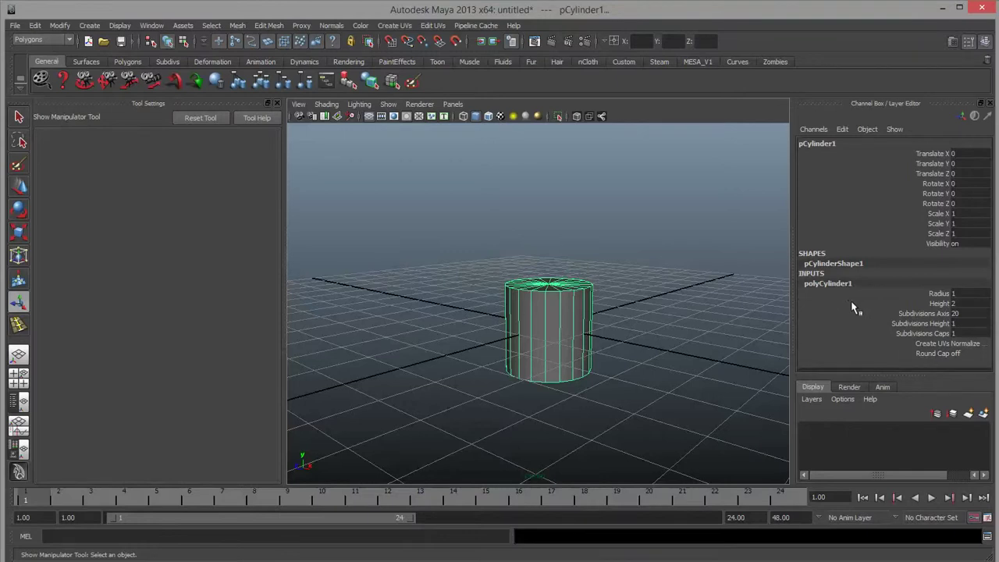
Step: Set the cylinder's Height to 3 and Translate Y to 1.5
double_click(955, 303)
text(3)
key(Return)
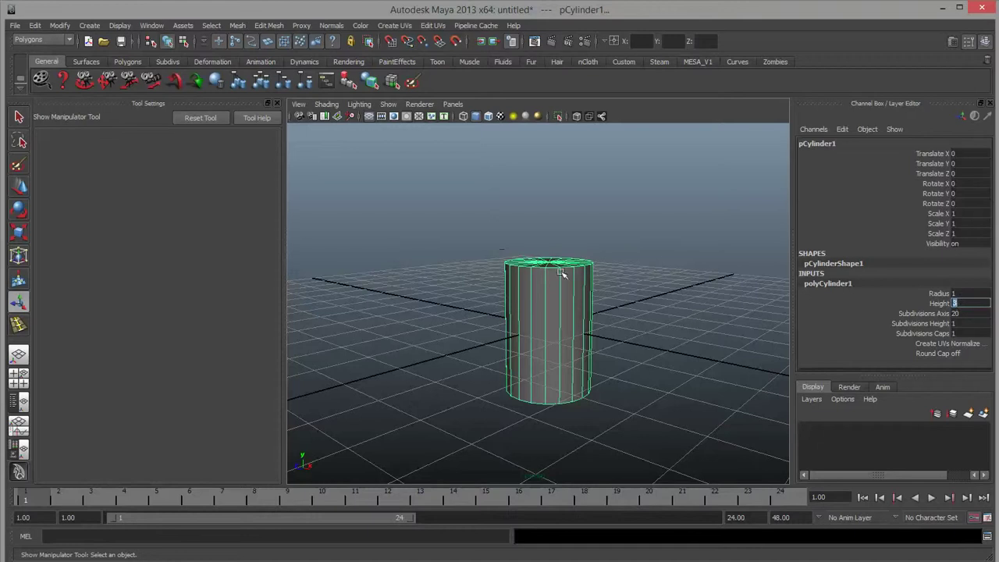
alt+drag(561, 273, 557, 272)
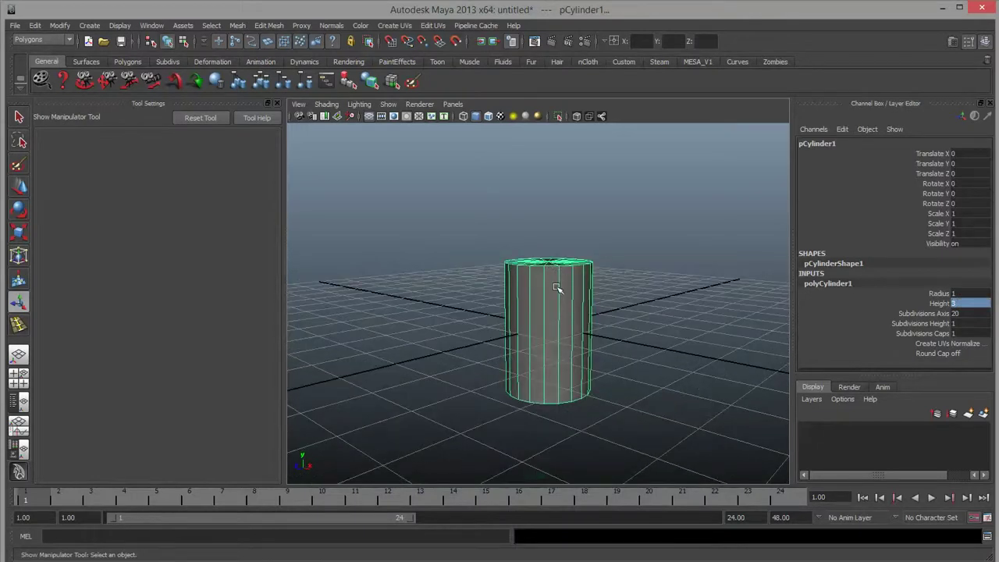
click(968, 163)
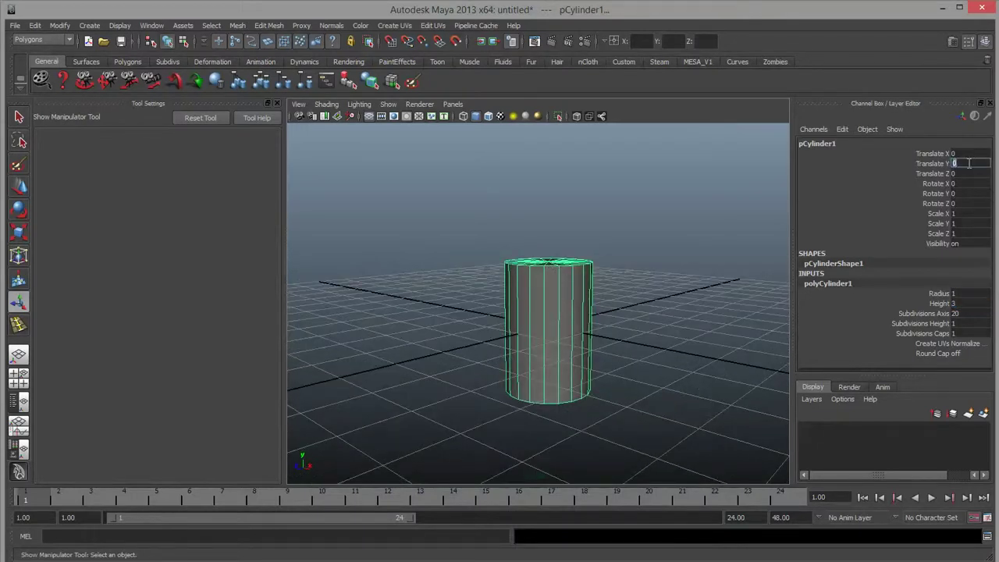
text(1.5)
key(Return)
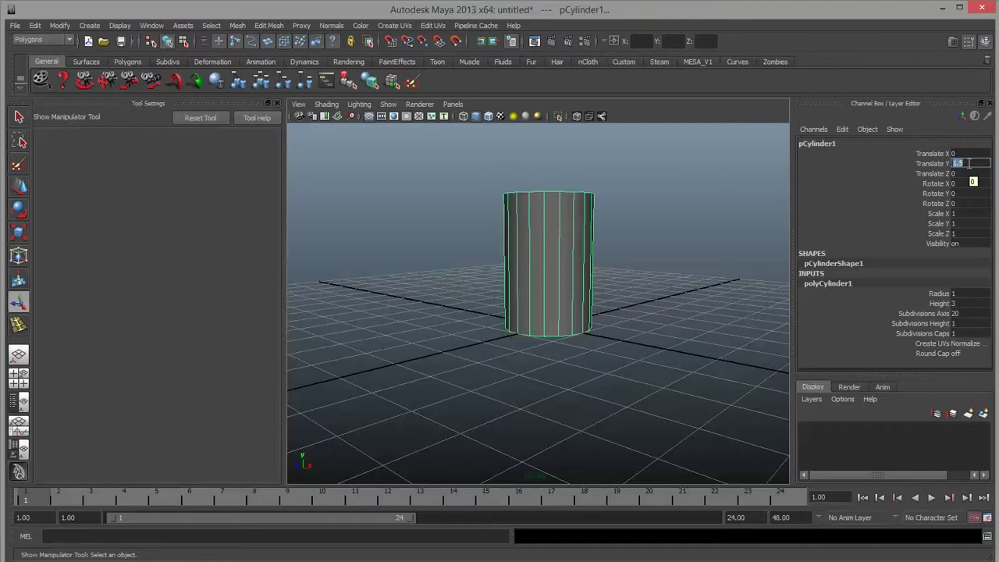
Step: Reselect the cylinder, switch to Edge mode and pick a vertical edge
alt+right_drag(450, 278, 544, 335)
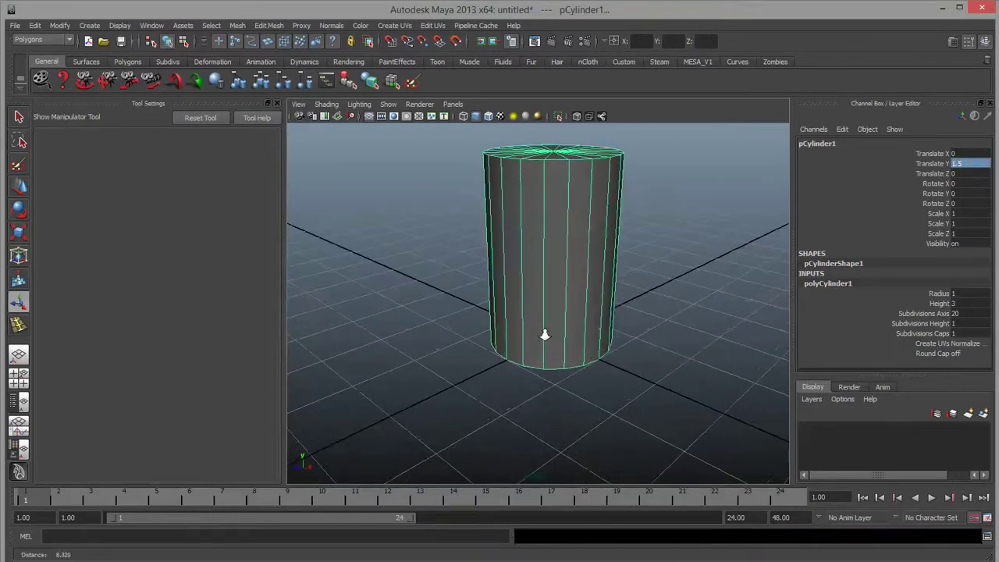
alt+drag(567, 310, 597, 337)
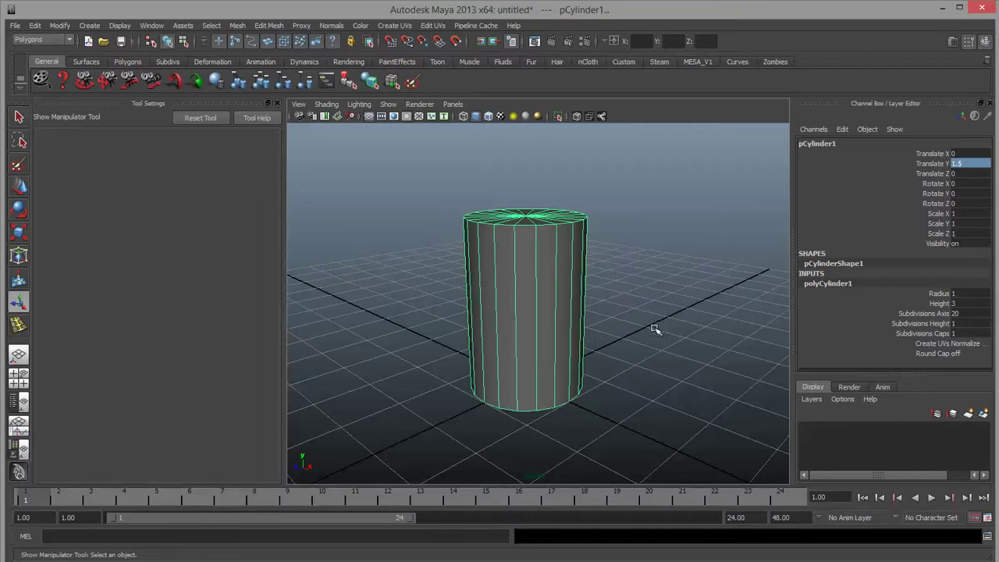
click(616, 278)
click(567, 279)
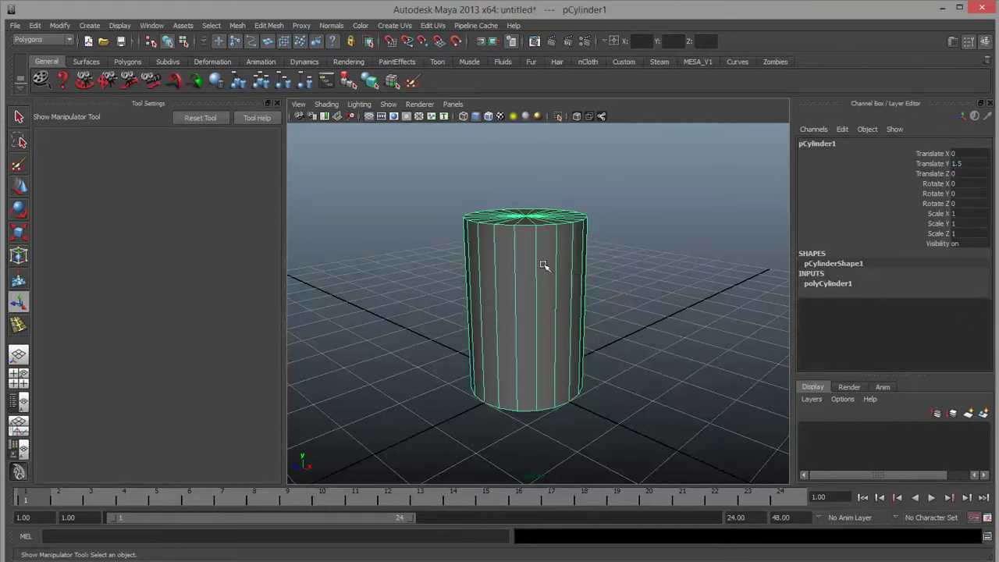
right_drag(557, 262, 557, 256)
click(557, 258)
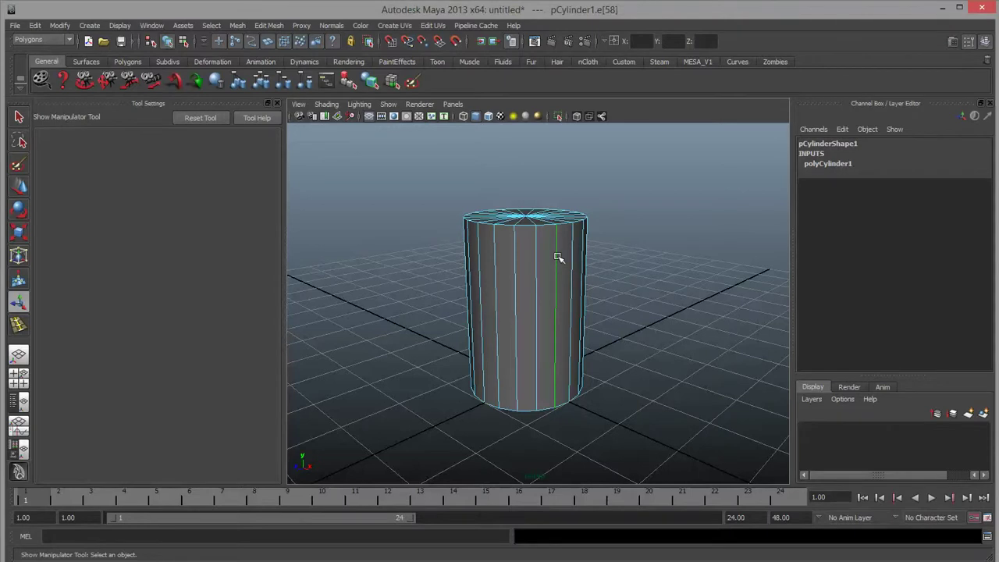
Step: Set the Insert Edge Loop Tool to 2 multiple edge loops and insert them on the cylinder
shift+right_drag(557, 257, 566, 332)
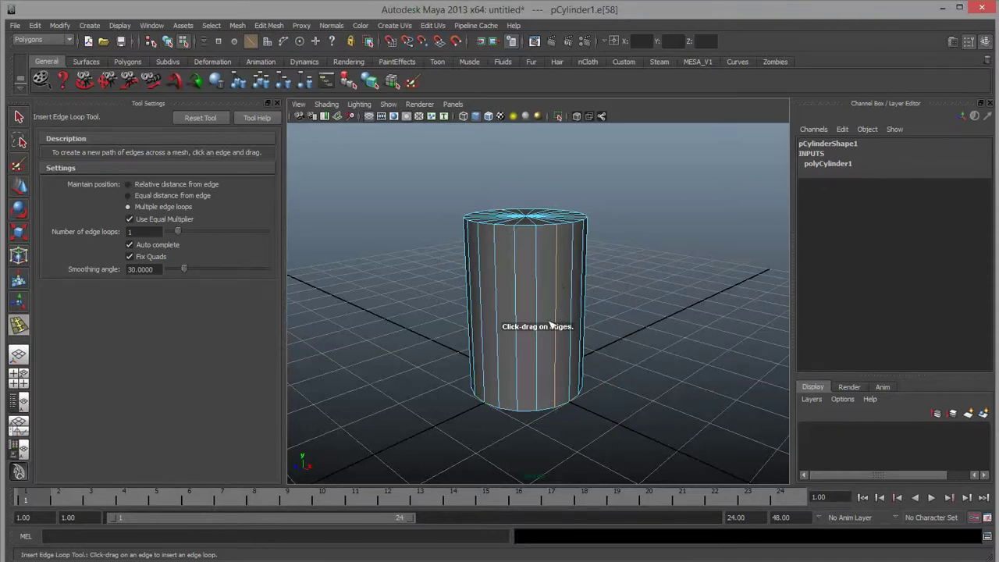
alt+right_drag(559, 322, 585, 320)
alt+drag(579, 319, 562, 294)
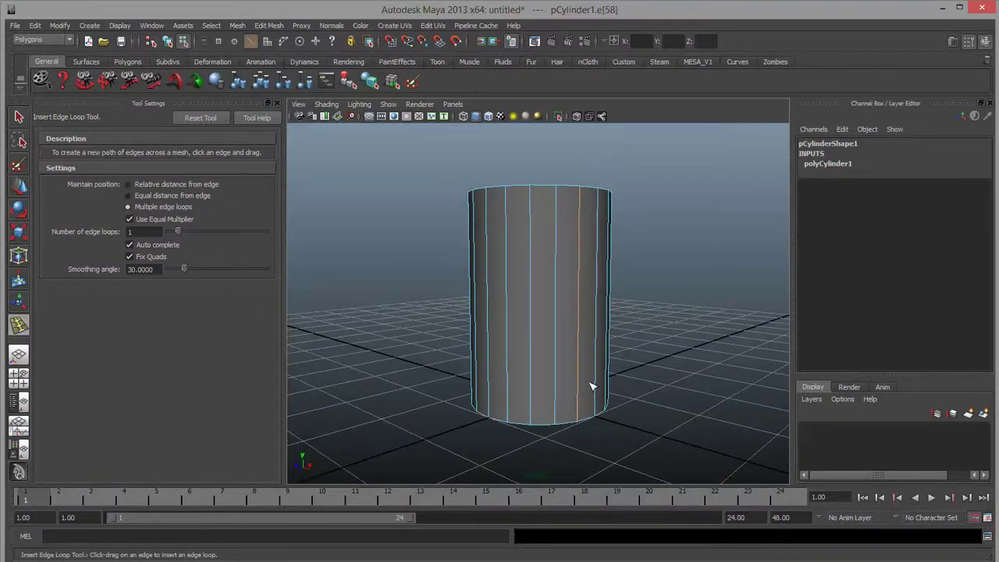
alt+drag(523, 282, 516, 291)
alt+middle_drag(561, 325, 370, 261)
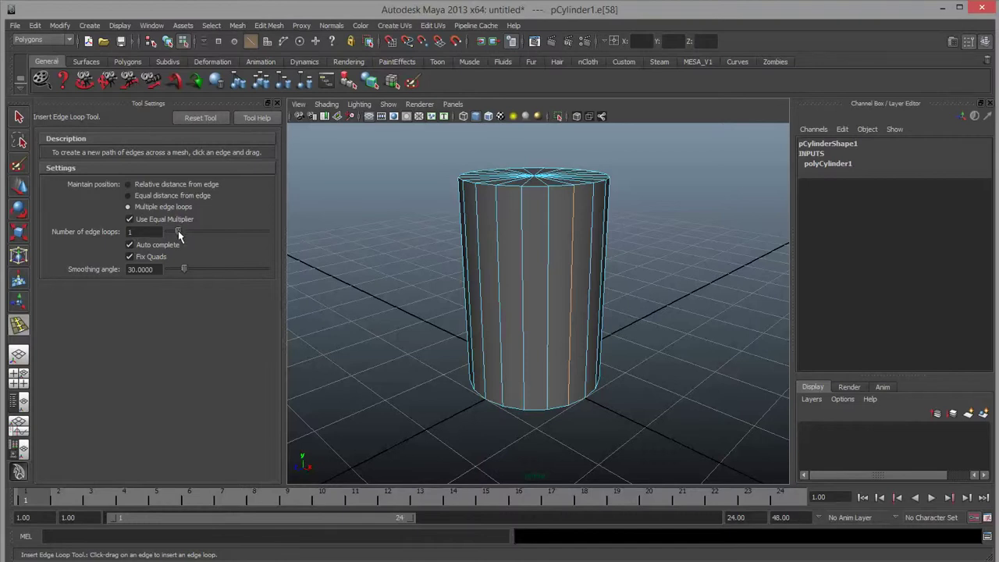
drag(178, 231, 292, 232)
drag(266, 231, 178, 233)
drag(202, 233, 193, 232)
drag(550, 287, 549, 287)
Step: Set Number of edge loops to 4 and insert four loops into the top section
double_click(119, 232)
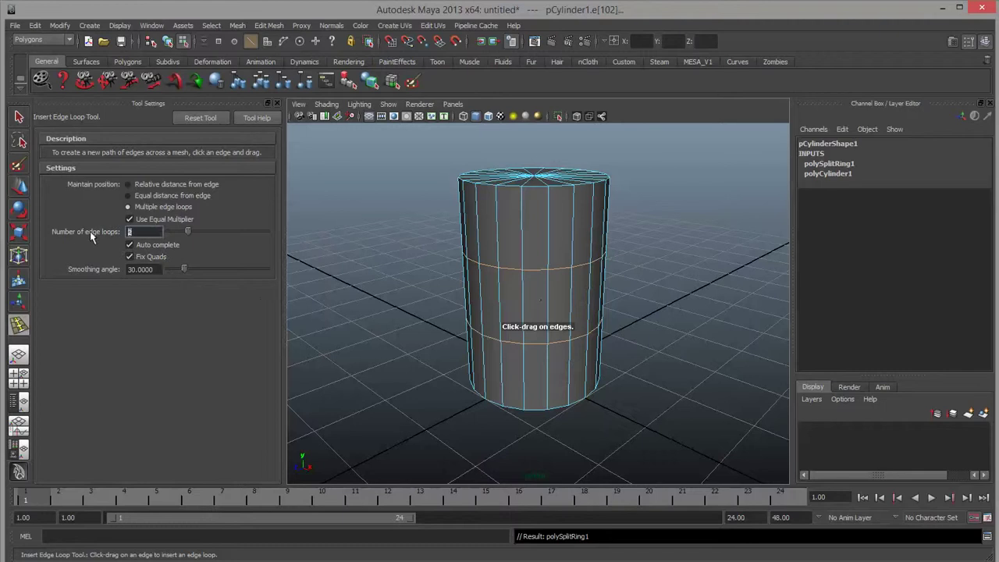
text(4)
key(Return)
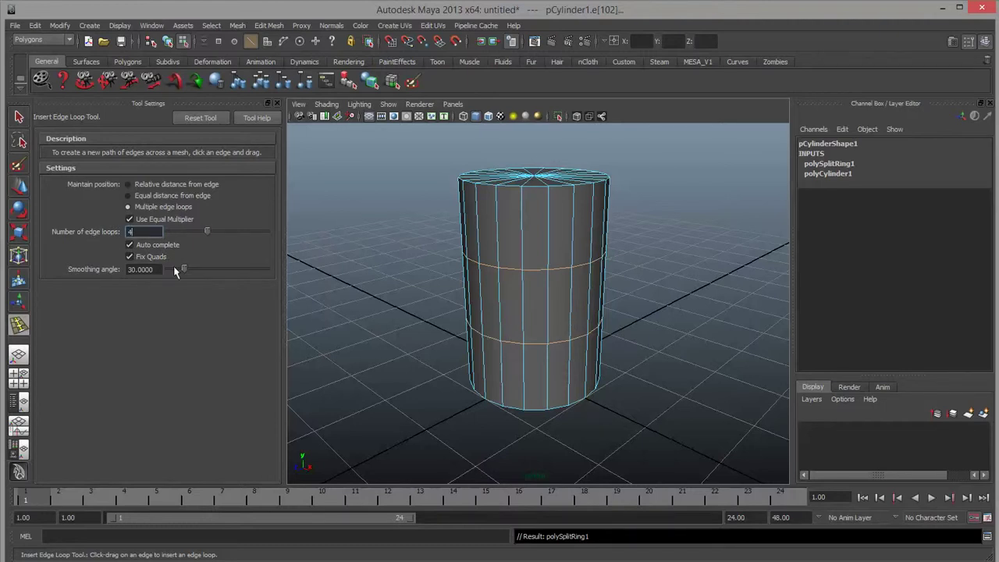
click(525, 248)
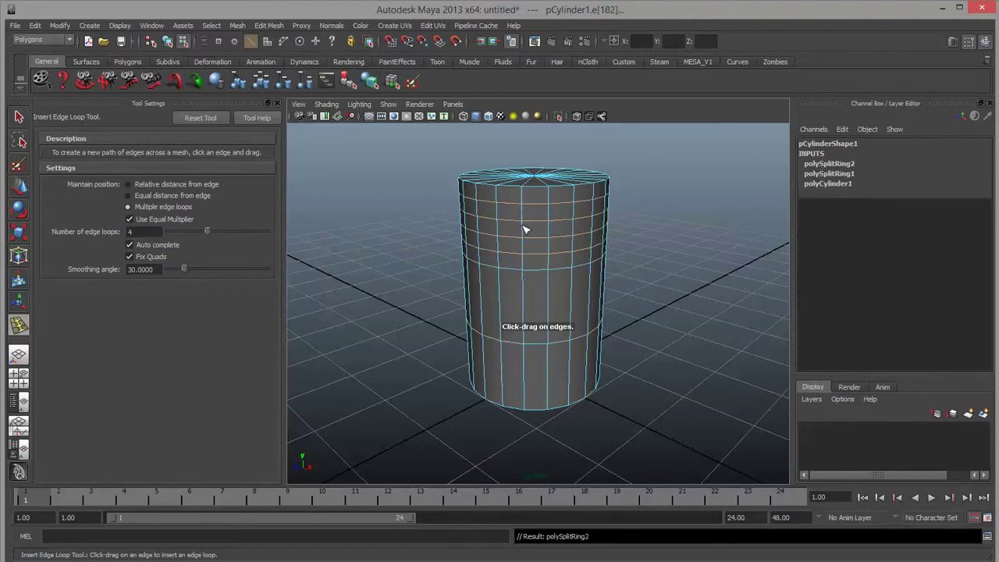
Step: Insert four more loops into the middle and lower sections, then orbit to inspect
key(F8)
click(524, 305)
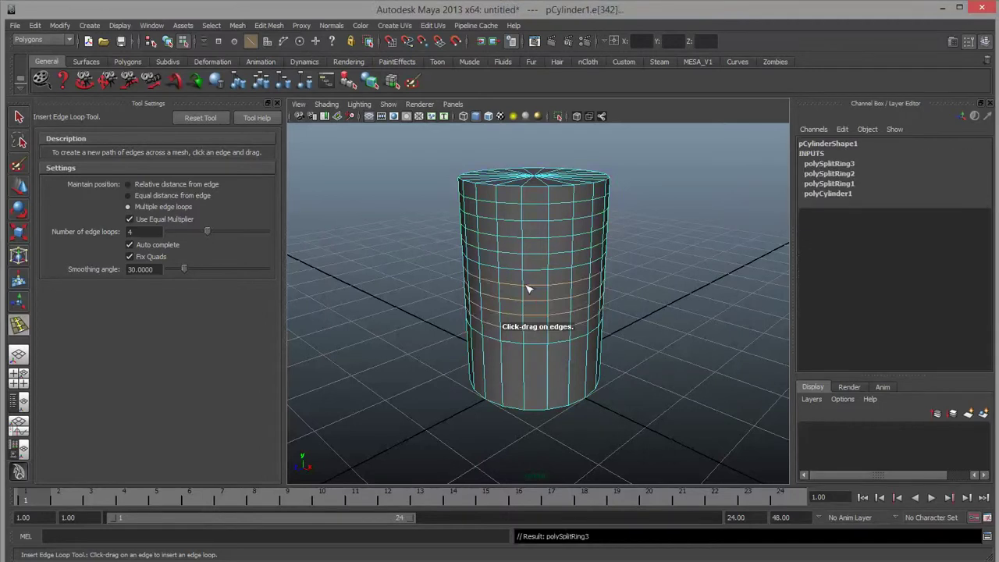
alt+drag(535, 343, 530, 341)
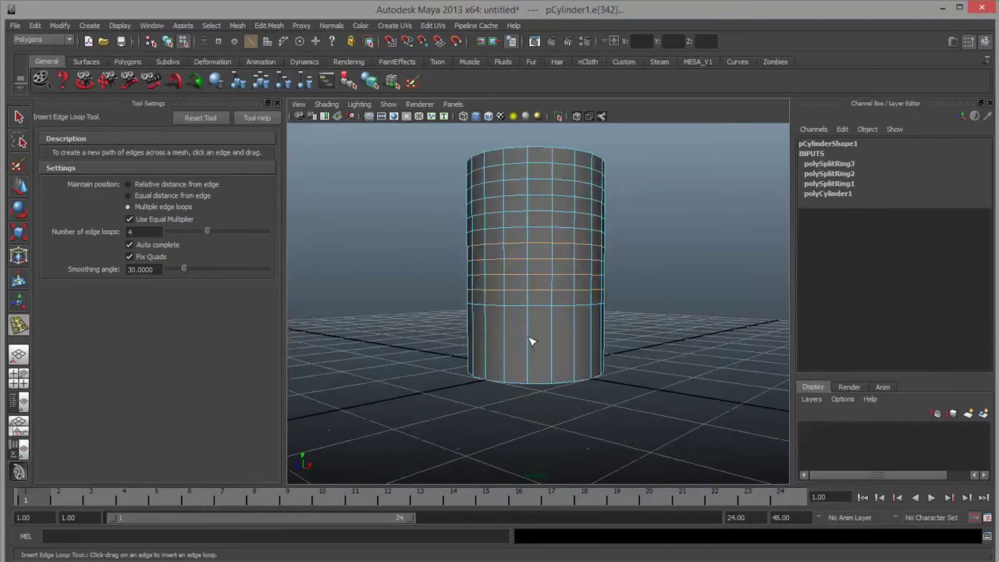
click(531, 341)
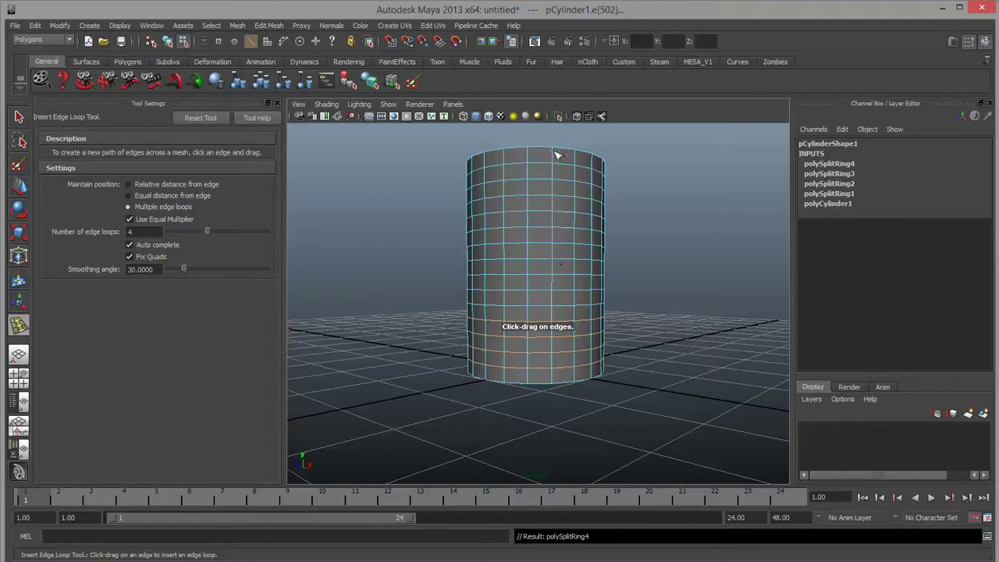
alt+drag(567, 379, 566, 338)
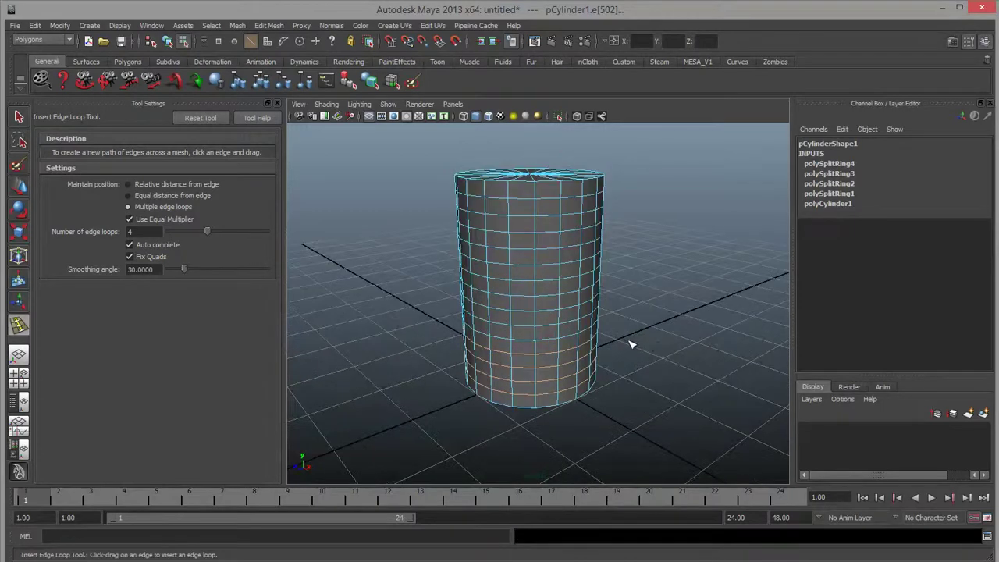
alt+drag(631, 341, 643, 337)
alt+right_drag(643, 337, 613, 335)
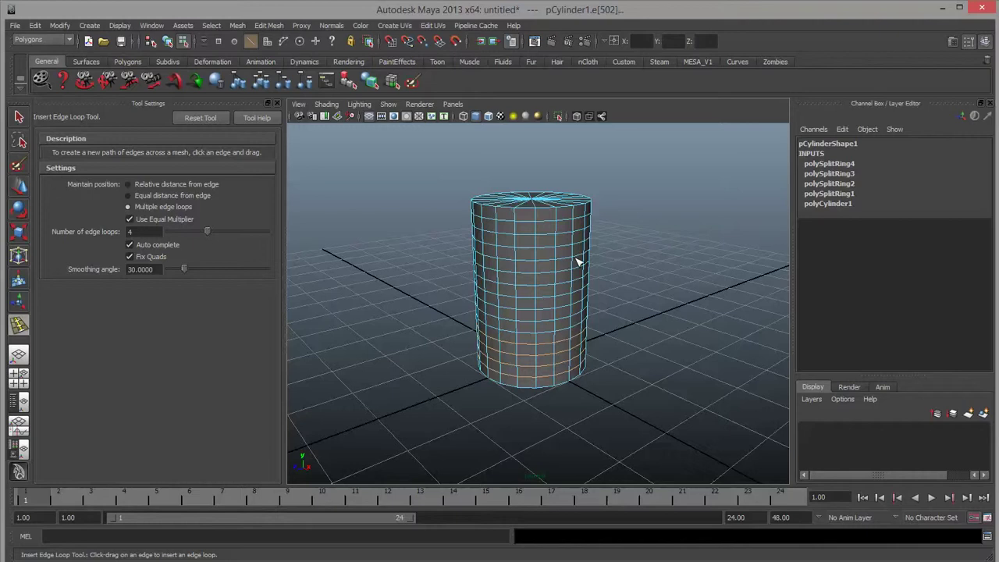
alt+drag(593, 320, 578, 341)
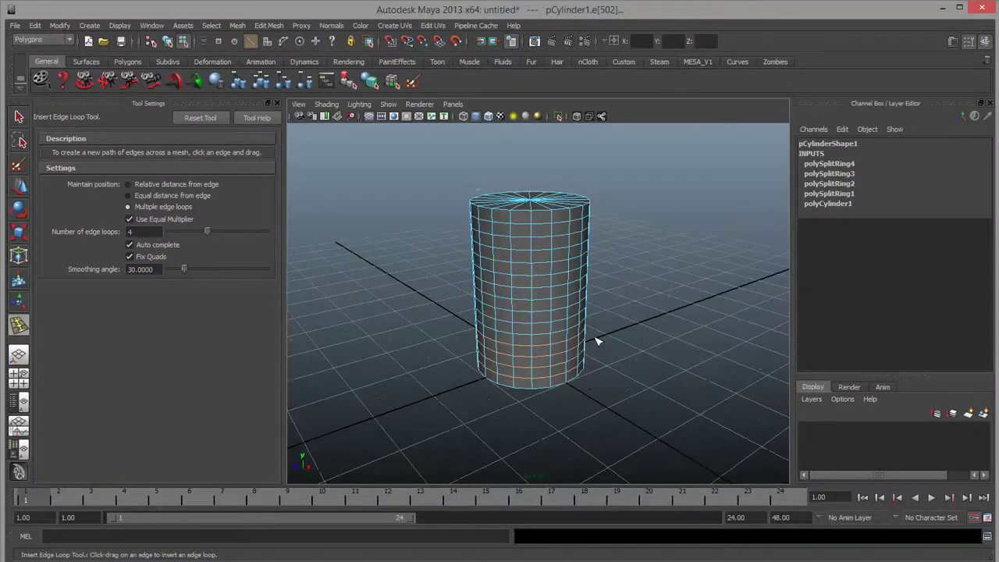
Step: Undo the last loop insertions and zoom in on the cylinder
key(ctrl+z)
key(ctrl+z)
key(ctrl+z)
key(ctrl+z)
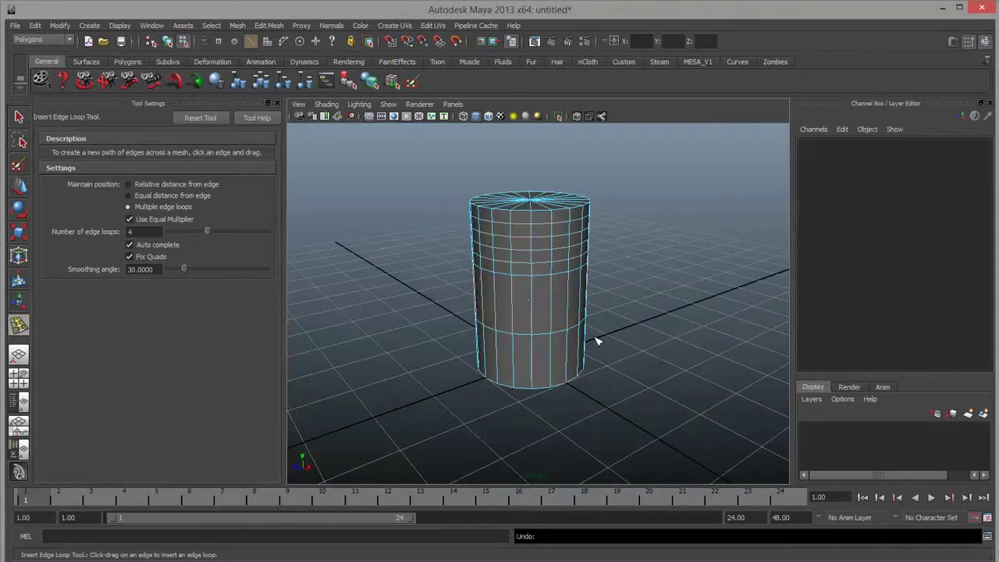
key(ctrl+z)
key(ctrl+z)
key(ctrl+z)
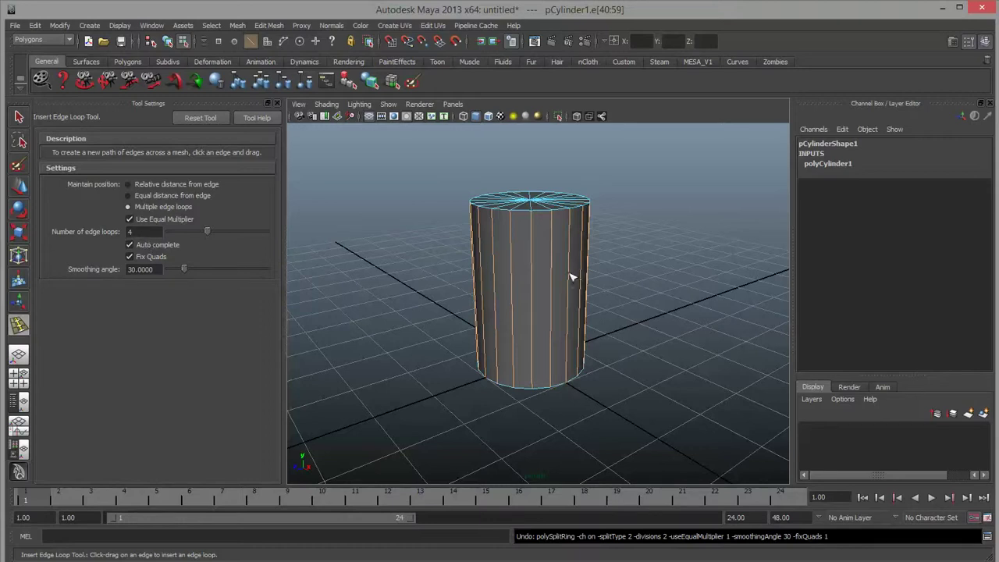
alt+drag(539, 302, 536, 285)
alt+right_drag(535, 285, 555, 303)
alt+drag(555, 303, 554, 314)
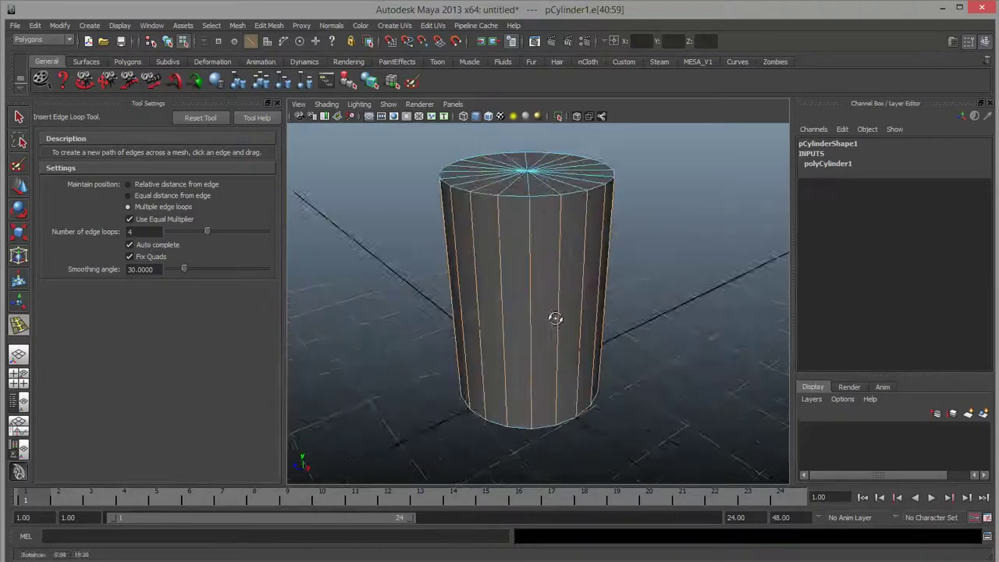
alt+right_drag(554, 315, 549, 342)
alt+drag(548, 342, 553, 310)
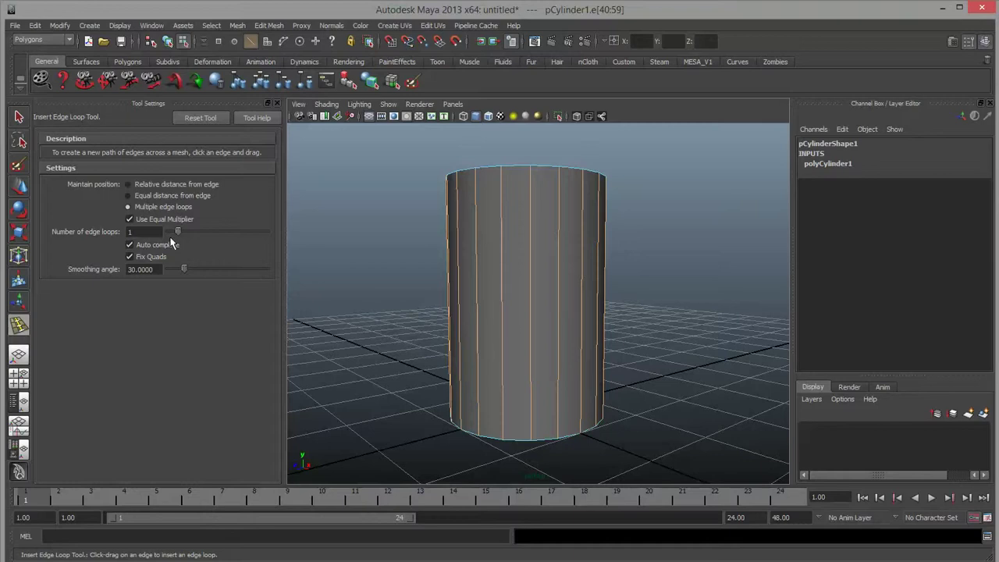
Step: After a trial and undo, insert three evenly spaced loops with one click
click(529, 301)
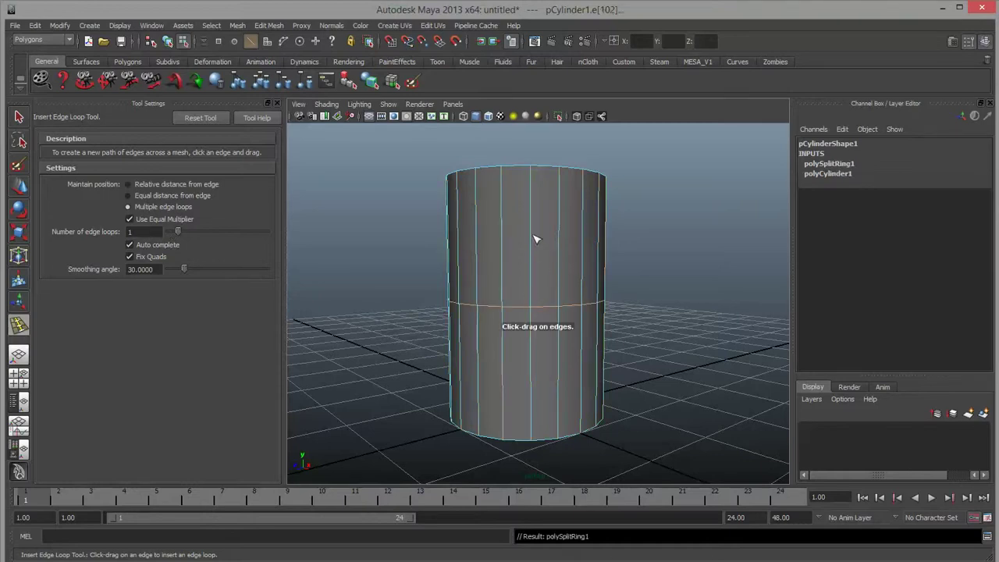
click(535, 239)
click(535, 376)
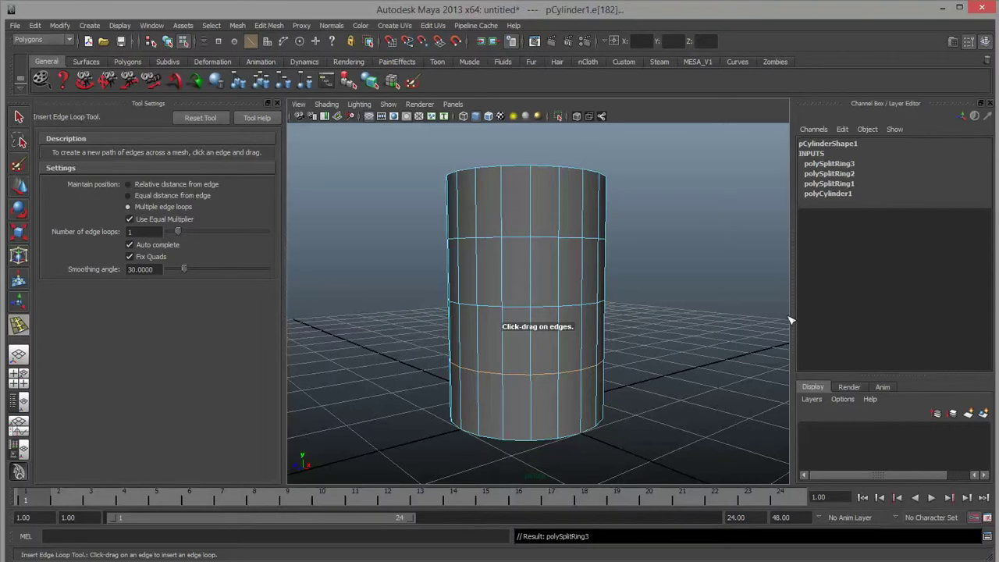
key(ctrl+z)
key(ctrl+z)
key(ctrl+z)
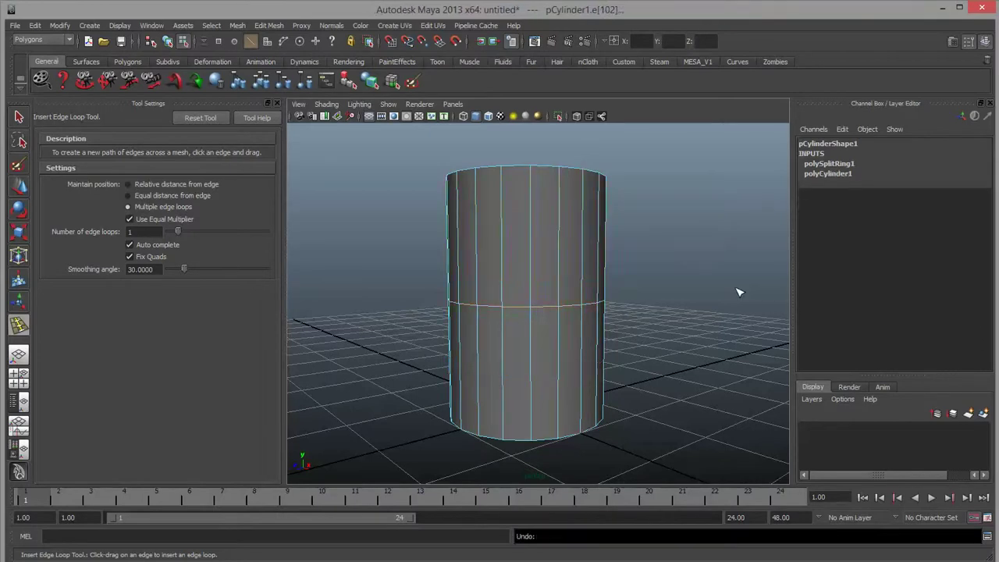
drag(181, 230, 189, 238)
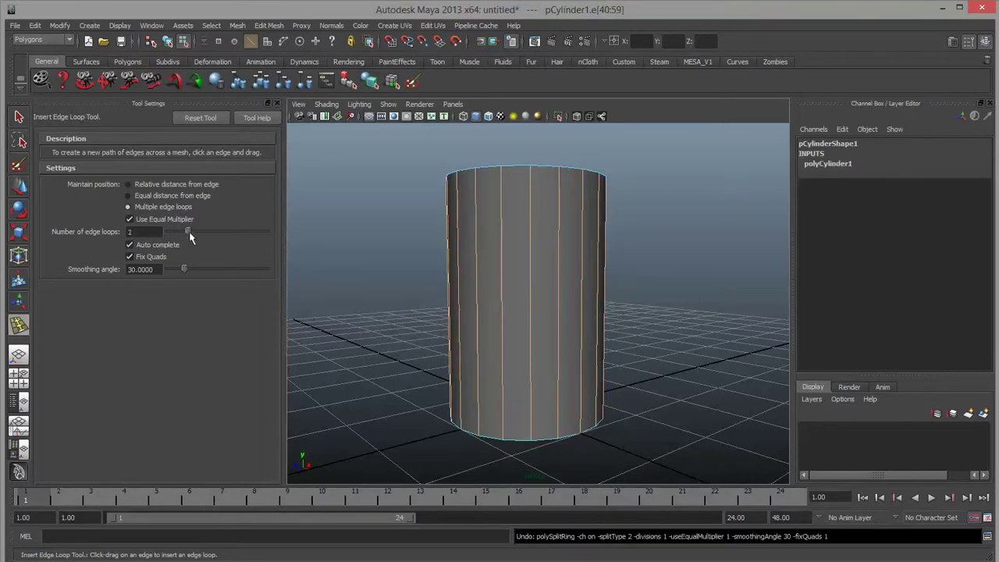
click(531, 303)
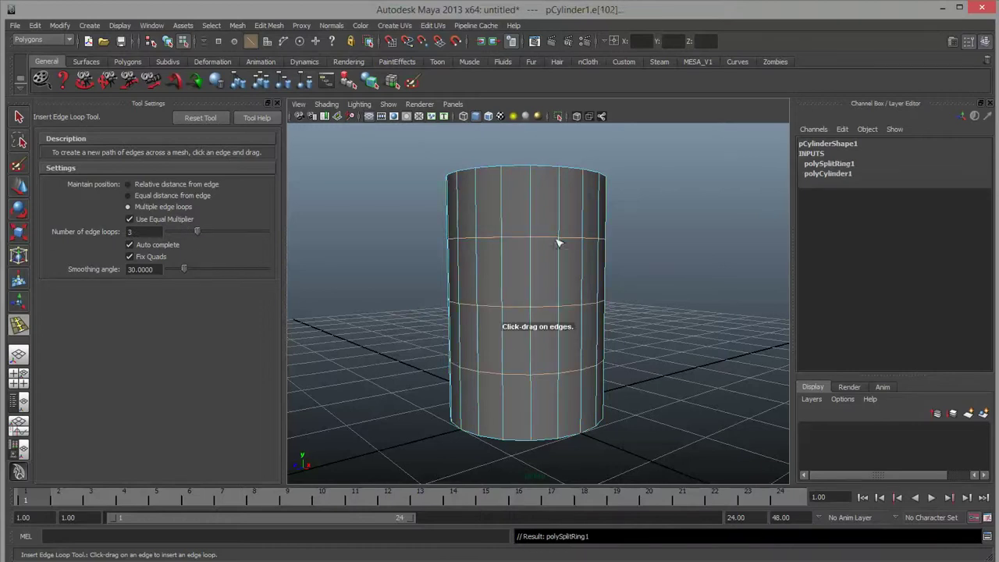
alt+drag(669, 354, 664, 361)
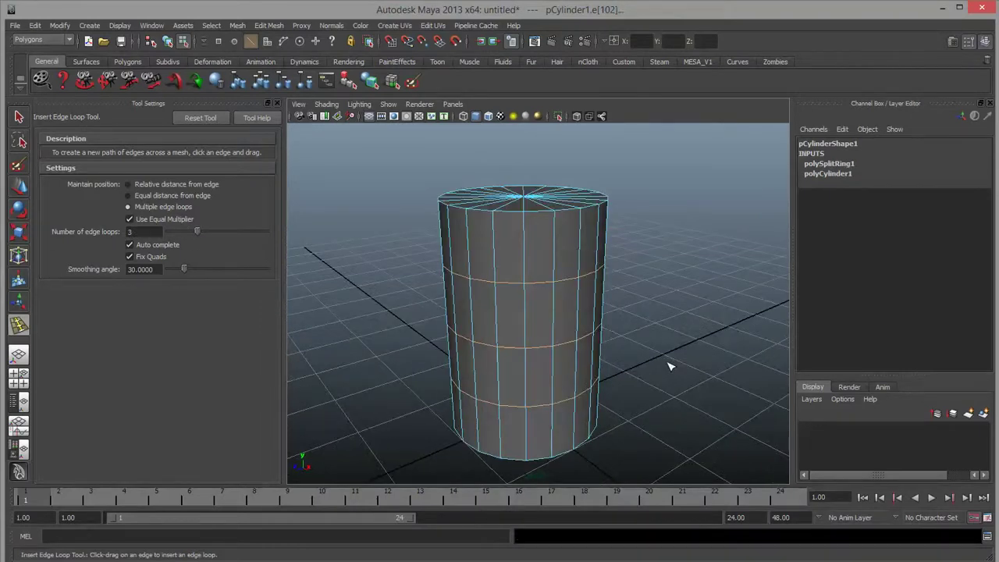
key(w)
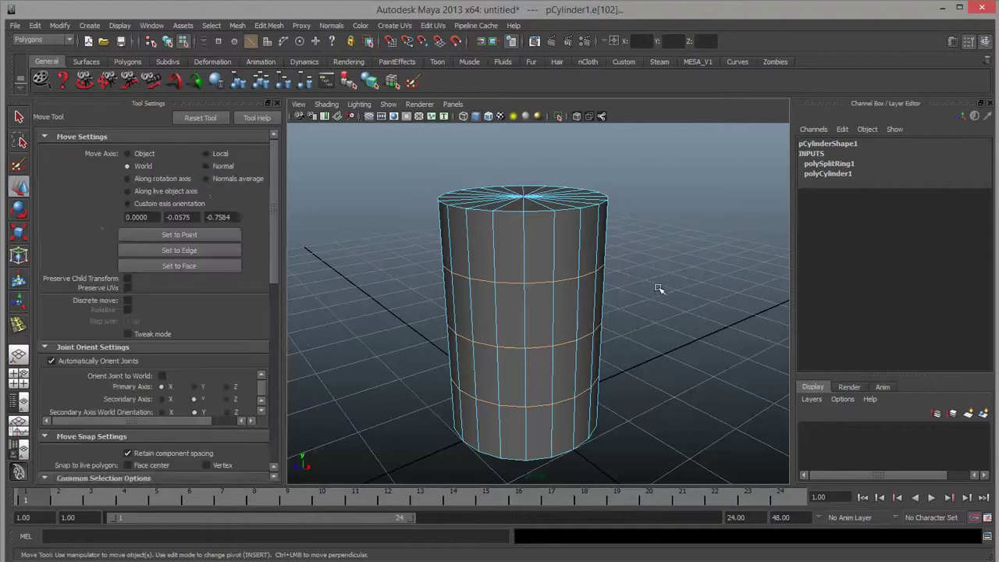
click(658, 288)
mouse_move(653, 304)
alt+mouse_down()
mouse_move(649, 337)
mouse_move(655, 309)
alt+mouse_up()
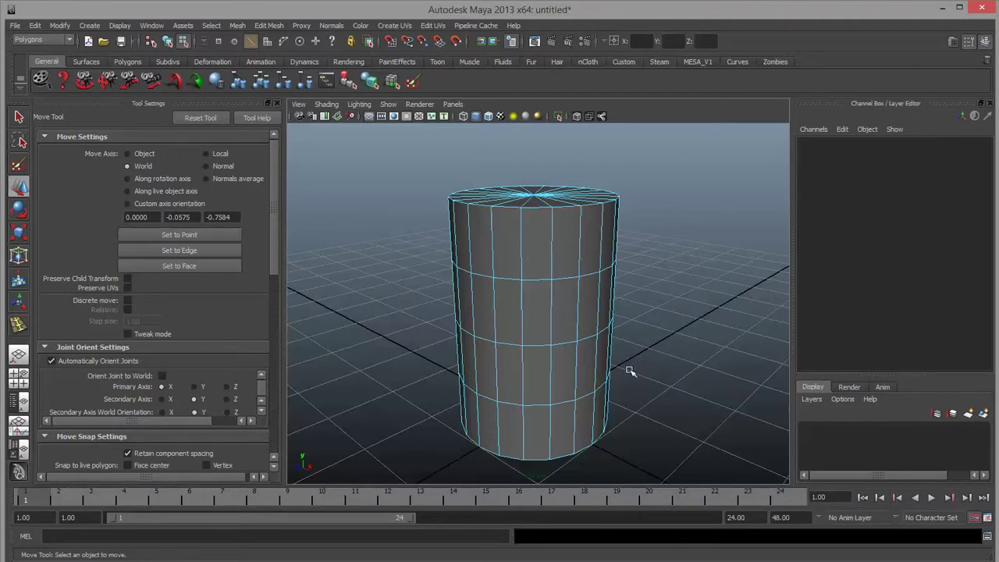
alt+drag(629, 367, 602, 312)
right_drag(591, 273, 593, 254)
alt+drag(593, 254, 580, 269)
right_drag(580, 269, 401, 268)
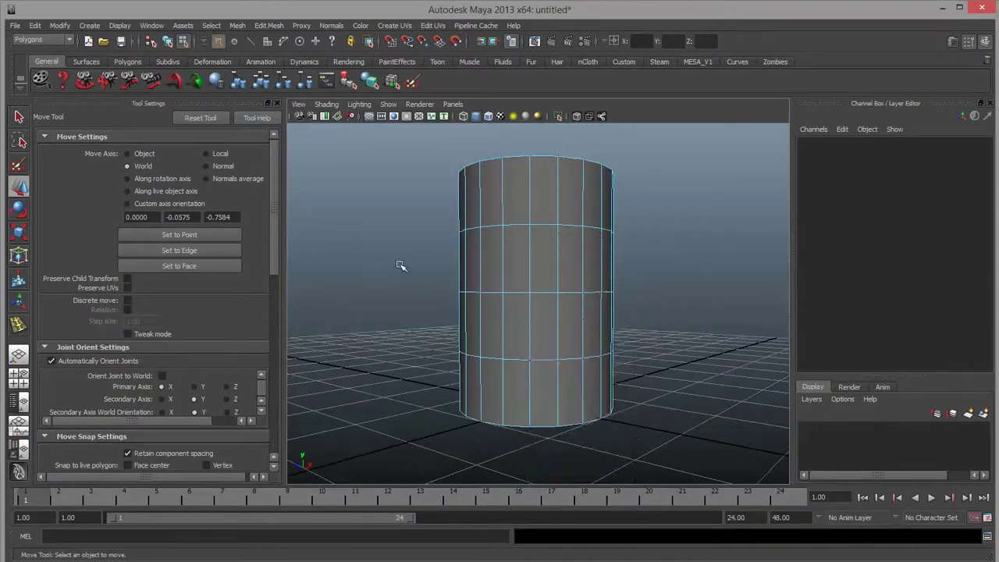
key(ctrl+z)
alt+drag(742, 351, 647, 301)
right_drag(567, 228, 600, 301)
click(599, 316)
scroll(575, 339, up, 4)
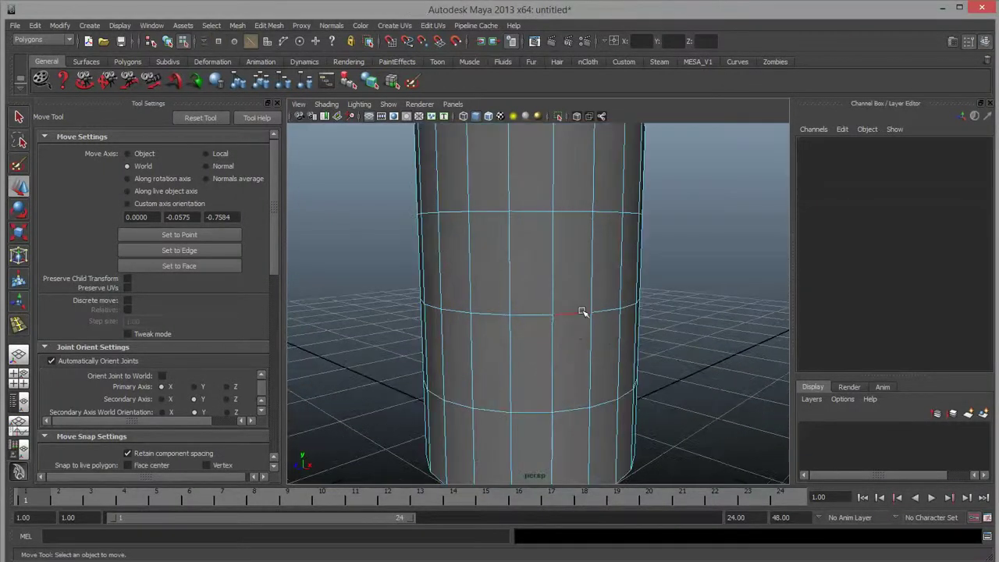
Step: Select the middle edge loop, try a scale, undo it, and switch to four views
double_click(582, 313)
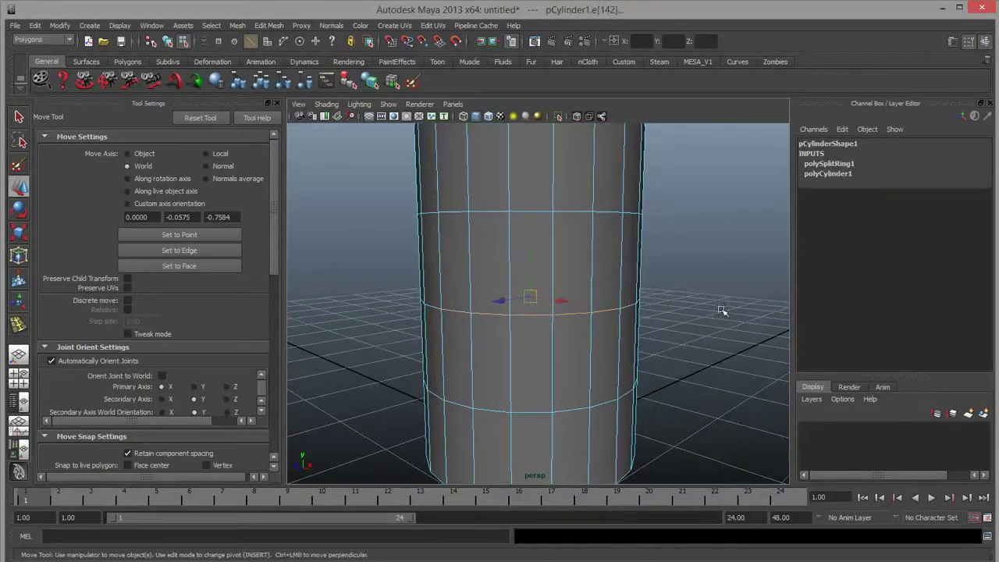
key(r)
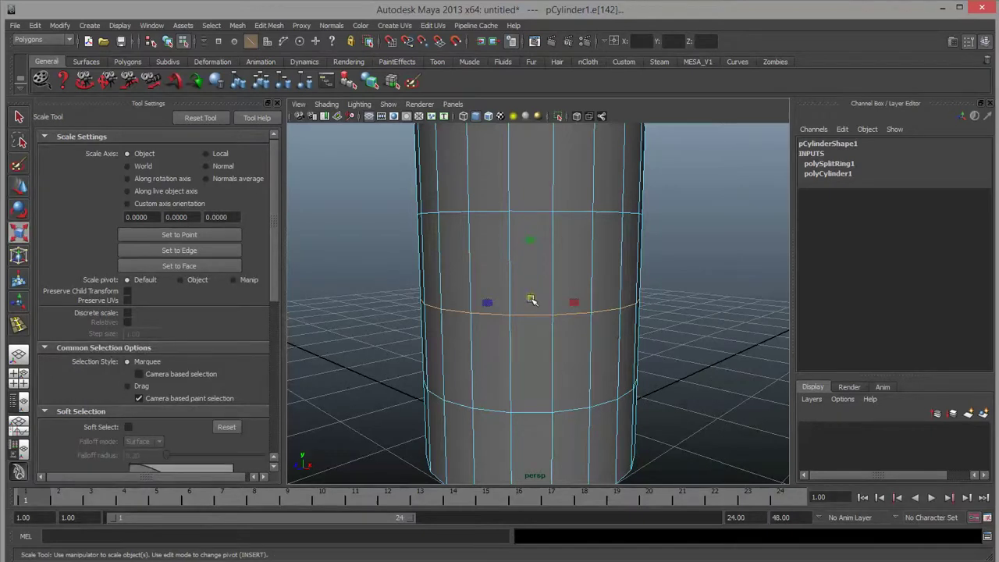
drag(530, 297, 657, 304)
key(ctrl+z)
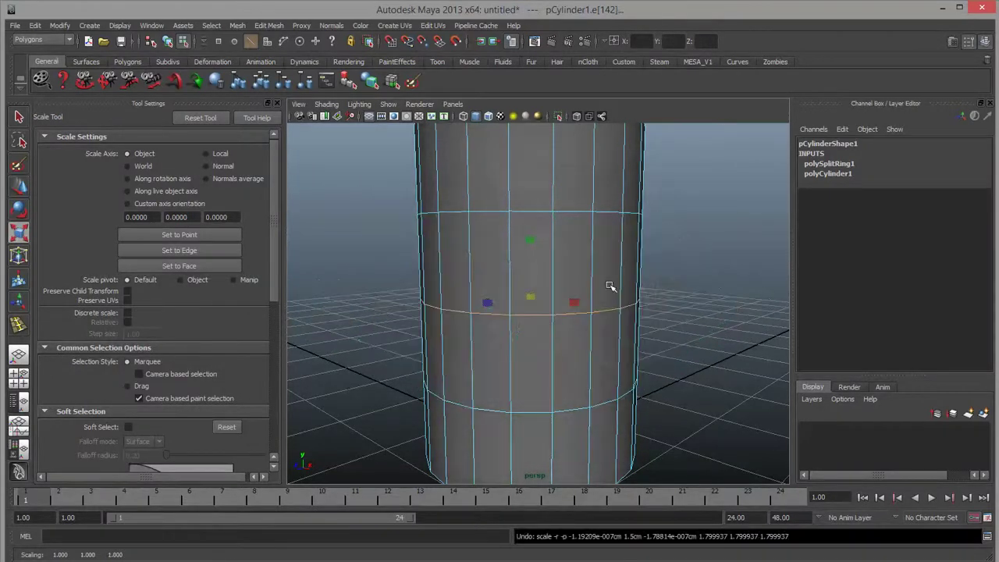
key(space)
key(space)
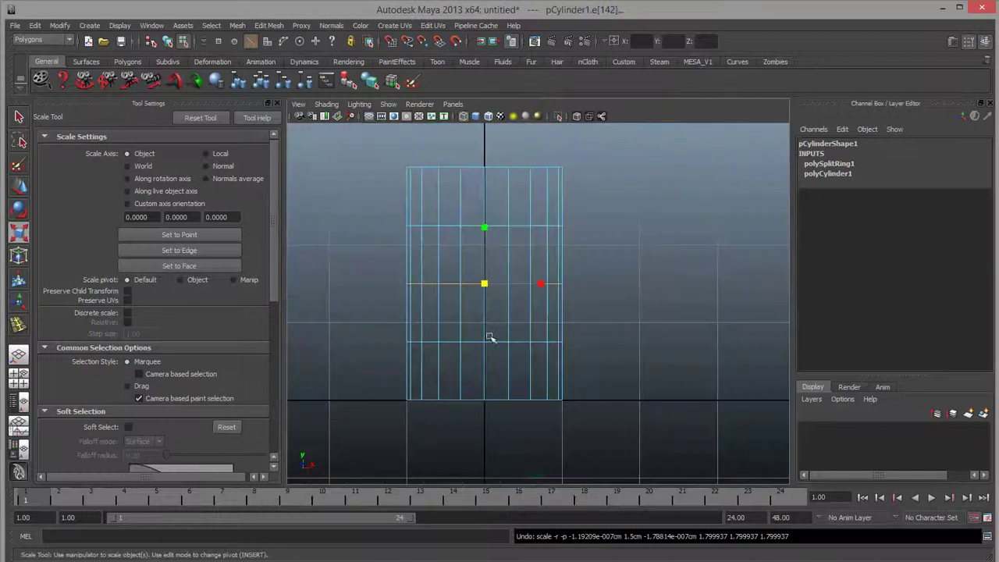
alt+right_drag(491, 336, 522, 344)
mouse_move(521, 344)
alt+middle_down()
mouse_move(590, 335)
mouse_move(522, 352)
alt+middle_up()
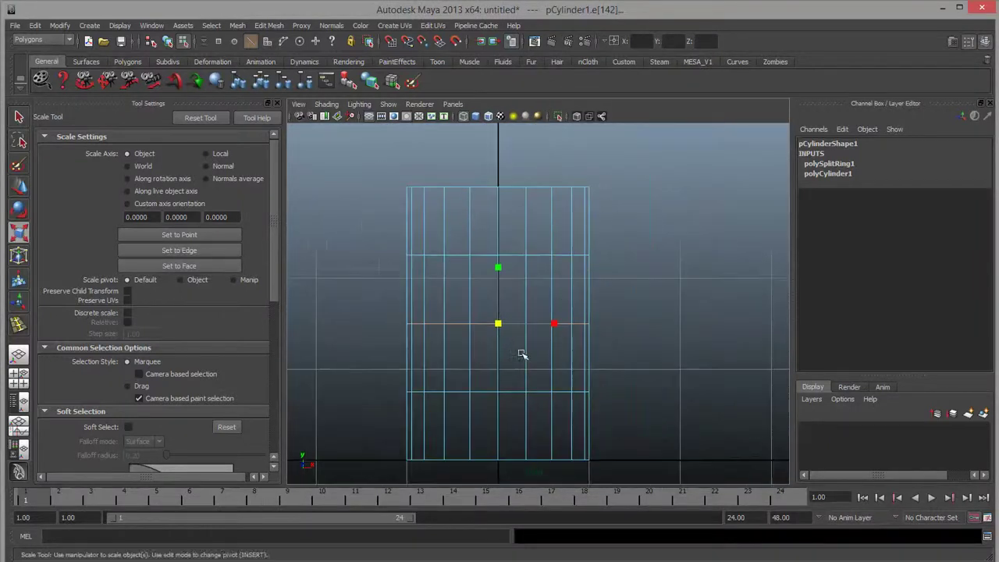
Step: Scale the middle edge loops outward in the front view into a barrel shape
drag(500, 326, 545, 336)
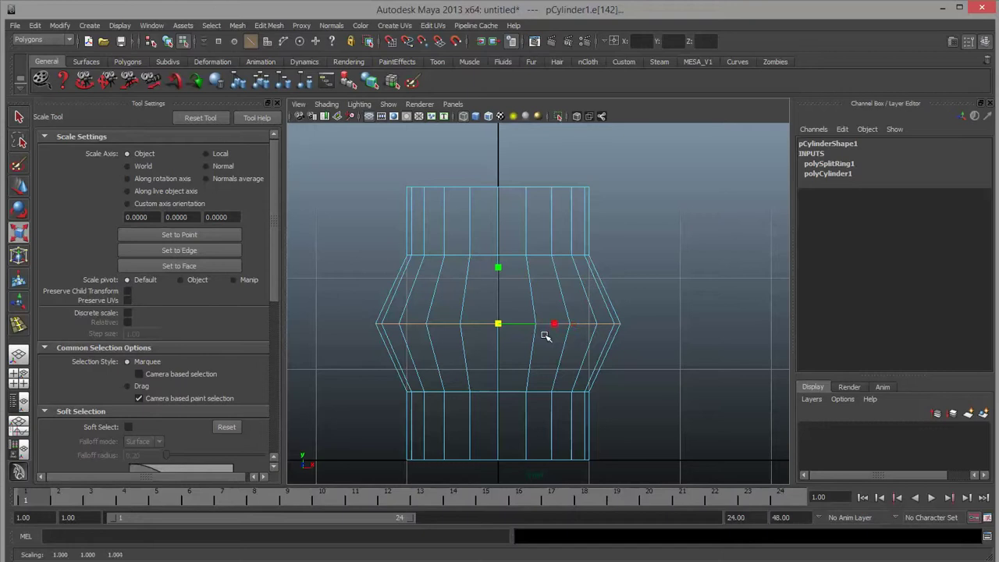
double_click(466, 254)
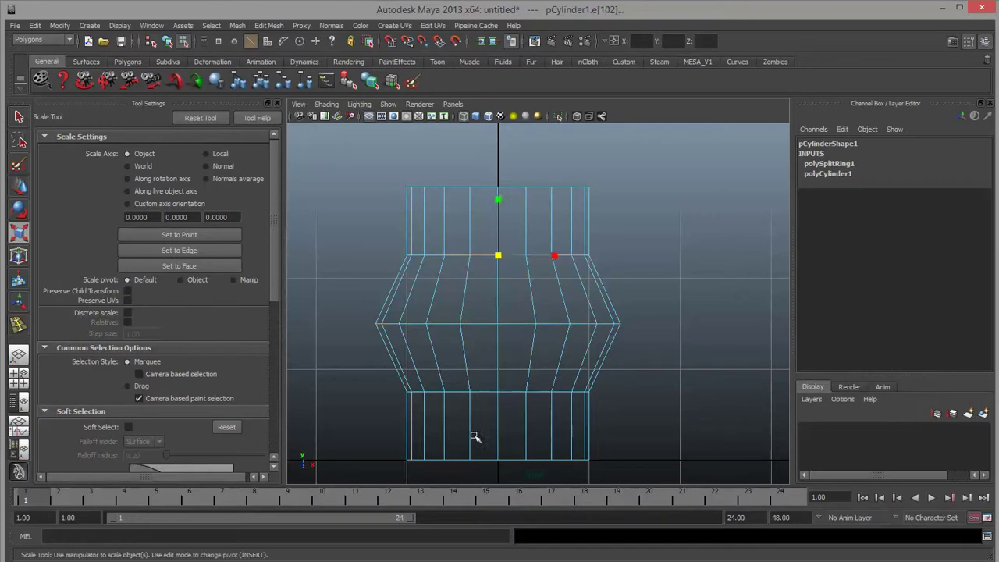
key(ctrl+z)
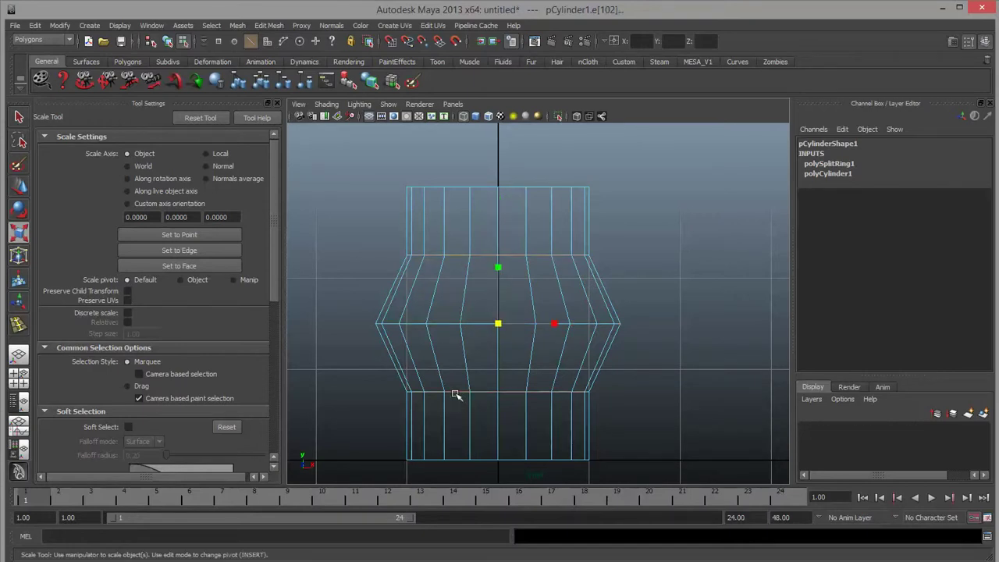
drag(499, 325, 533, 325)
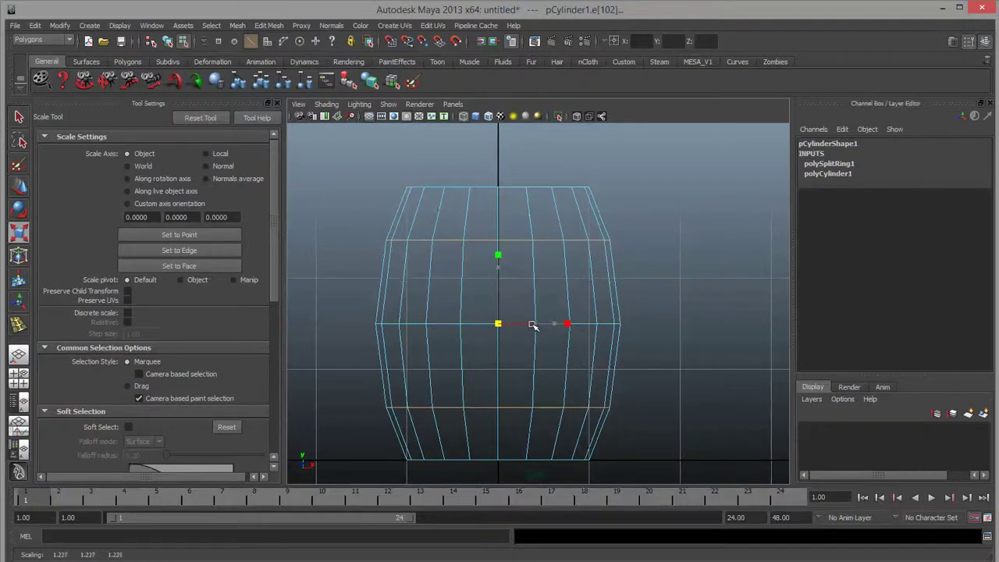
mouse_move(500, 265)
mouse_down()
mouse_move(497, 256)
mouse_move(497, 305)
mouse_move(500, 229)
mouse_move(500, 286)
mouse_move(499, 265)
mouse_up()
key(ctrl+z)
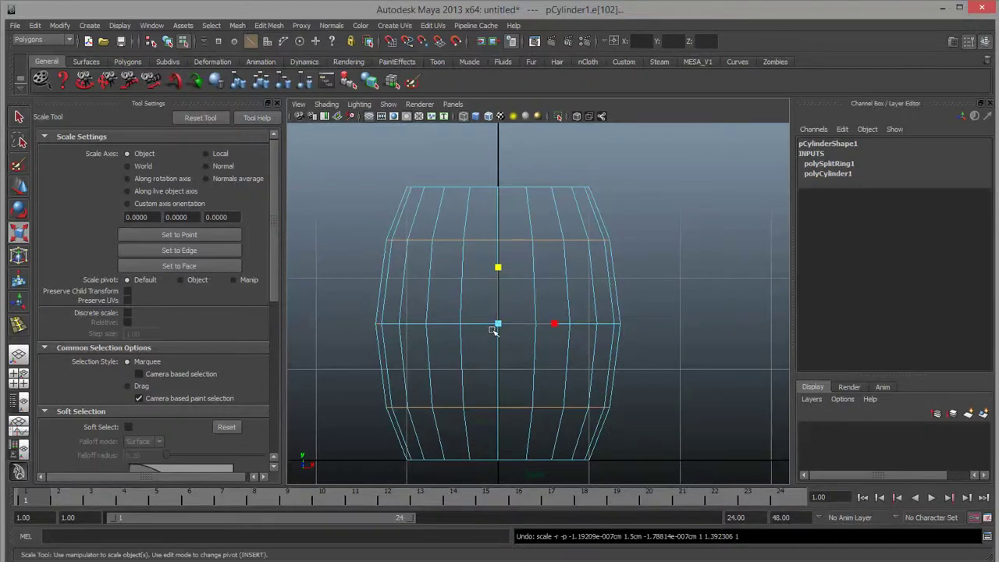
key(space)
key(space)
scroll(573, 286, down, 3)
Step: Return to object mode and orbit and zoom to view the barrel side-on
scroll(570, 292, up, 2)
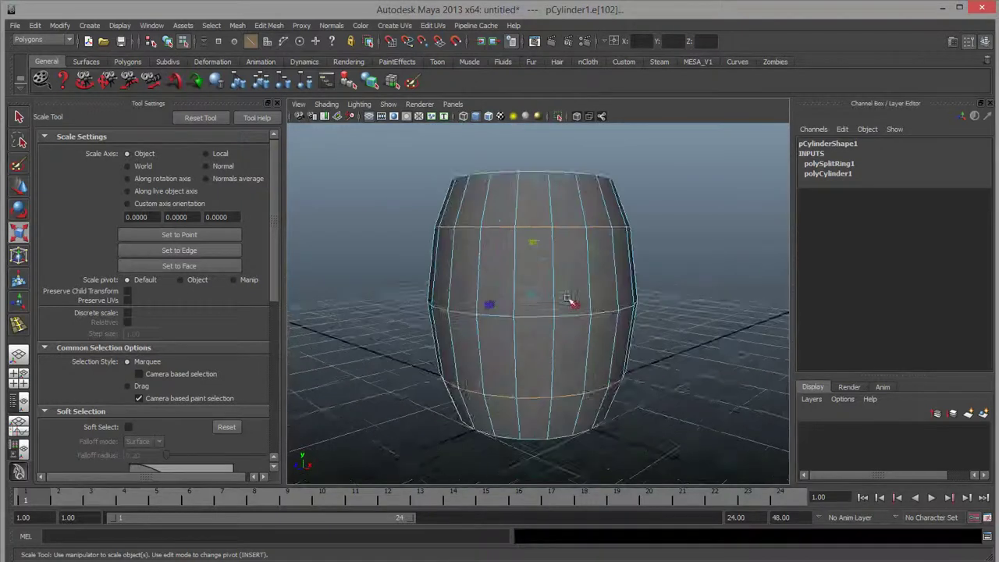
scroll(581, 281, up, 2)
right_drag(592, 268, 615, 261)
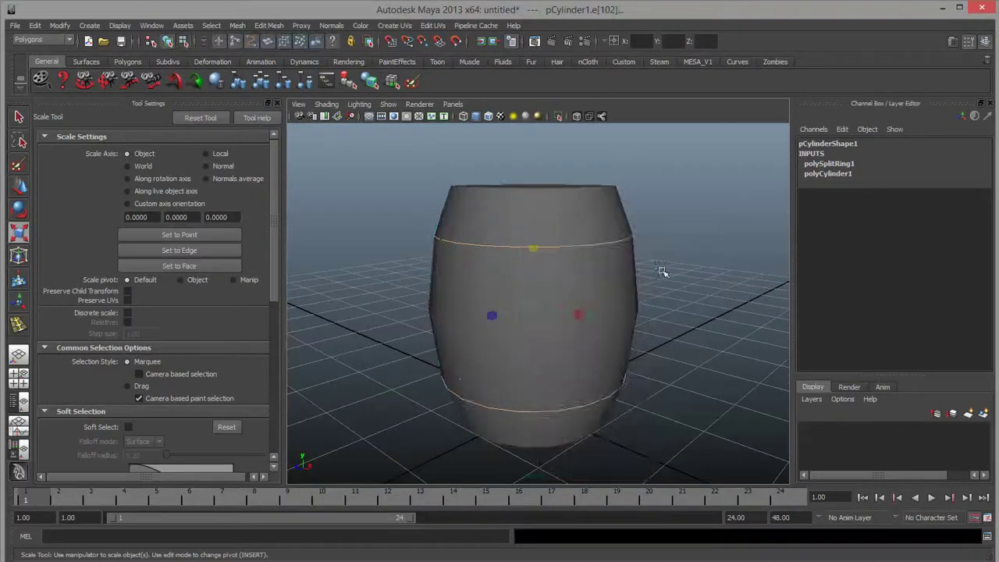
click(688, 339)
alt+drag(691, 345, 510, 350)
alt+right_drag(510, 350, 519, 323)
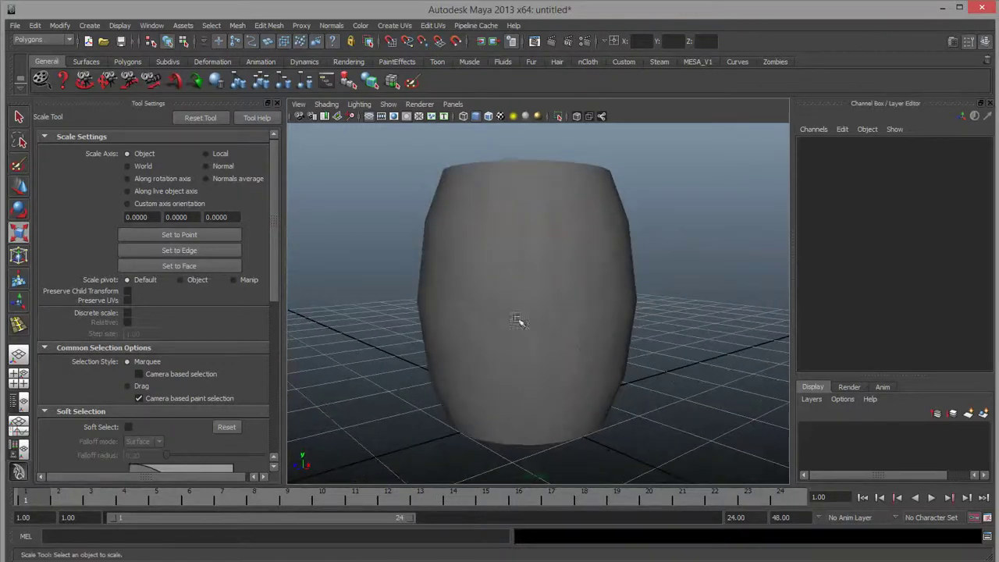
alt+middle_drag(520, 323, 544, 334)
alt+drag(544, 334, 531, 333)
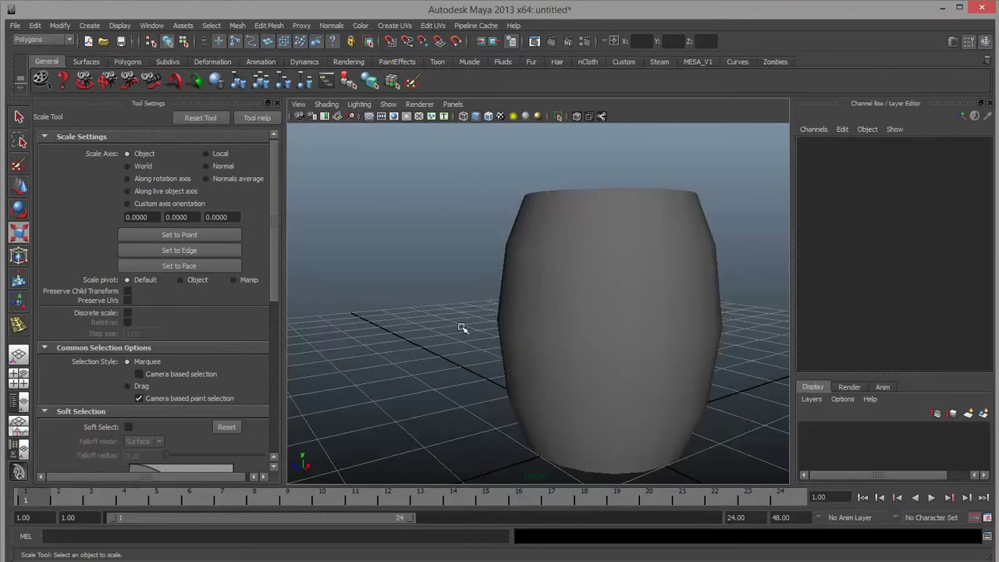
Step: Look down on the grid and barrel, then reselect the barrel-shaped cylinder
click(597, 322)
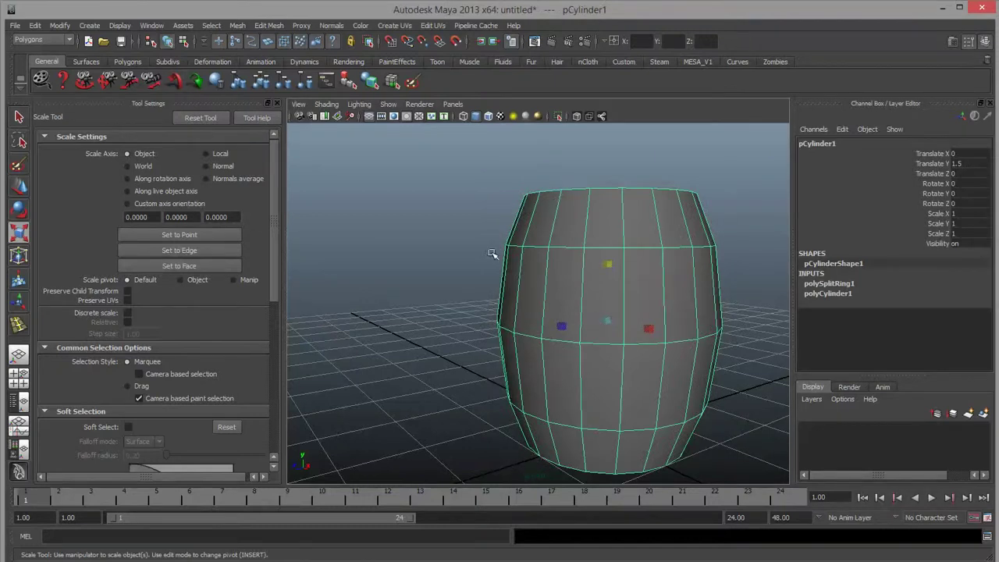
click(459, 239)
scroll(622, 306, up, 3)
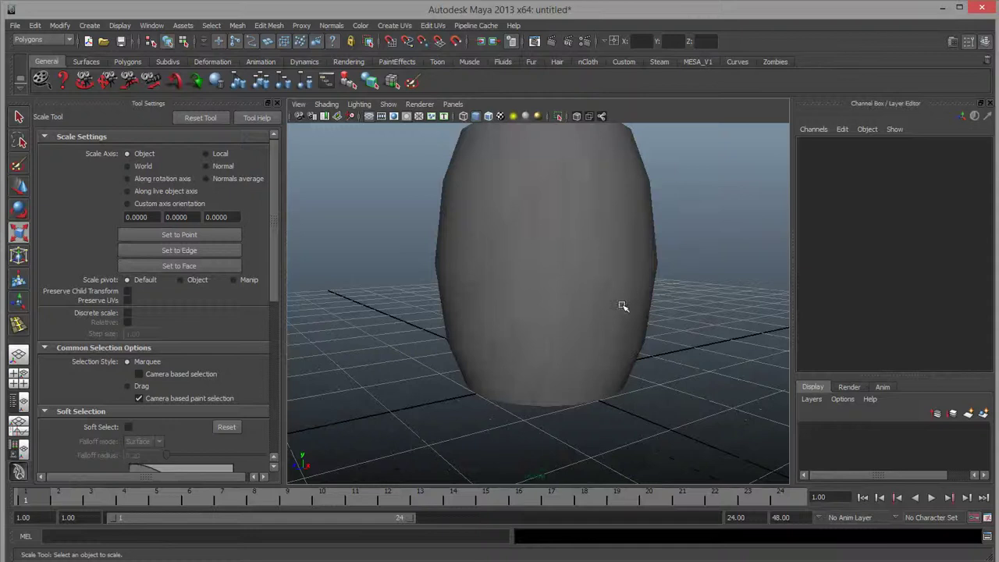
scroll(622, 305, down, 10)
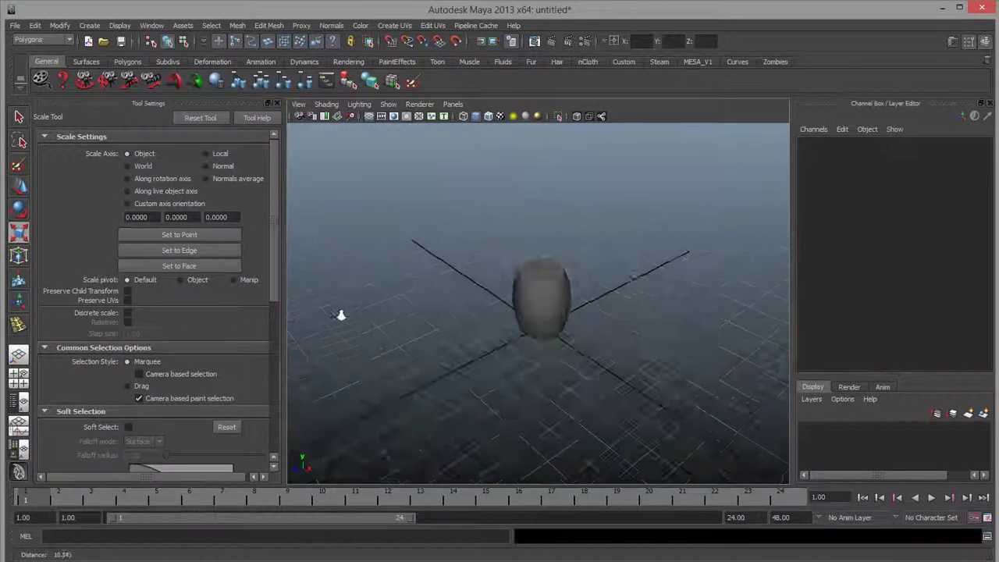
alt+drag(481, 364, 537, 361)
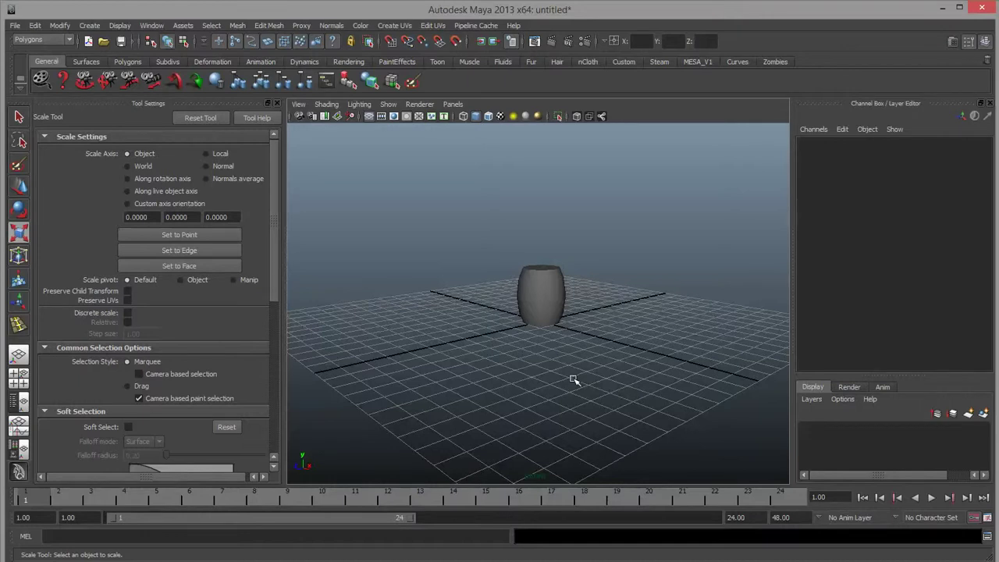
click(560, 293)
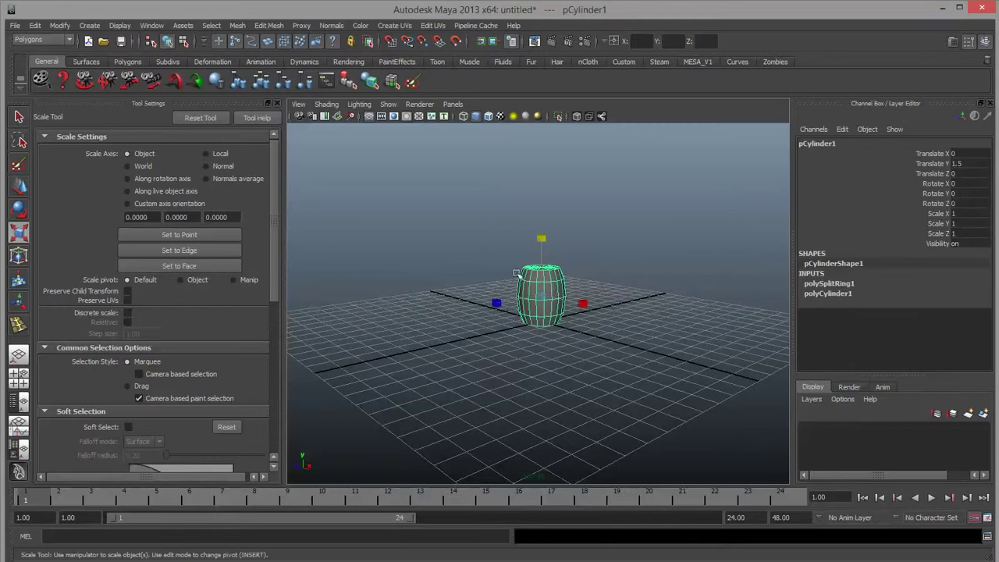
scroll(599, 309, up, 5)
scroll(599, 309, down, 3)
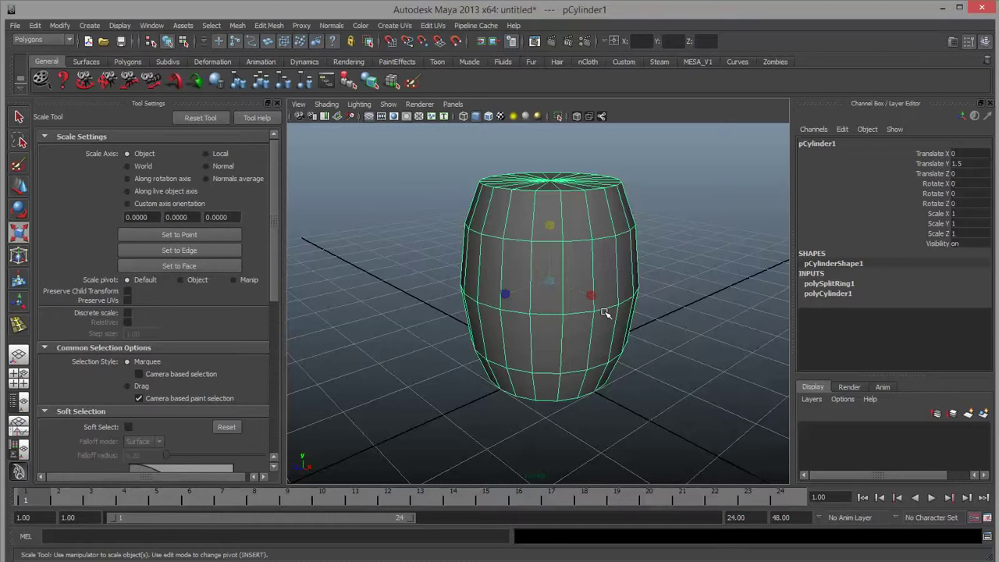
Step: Switch the barrel to Edge mode, pick an edge, and start the Insert Edge Loop Tool
alt+drag(605, 312, 575, 346)
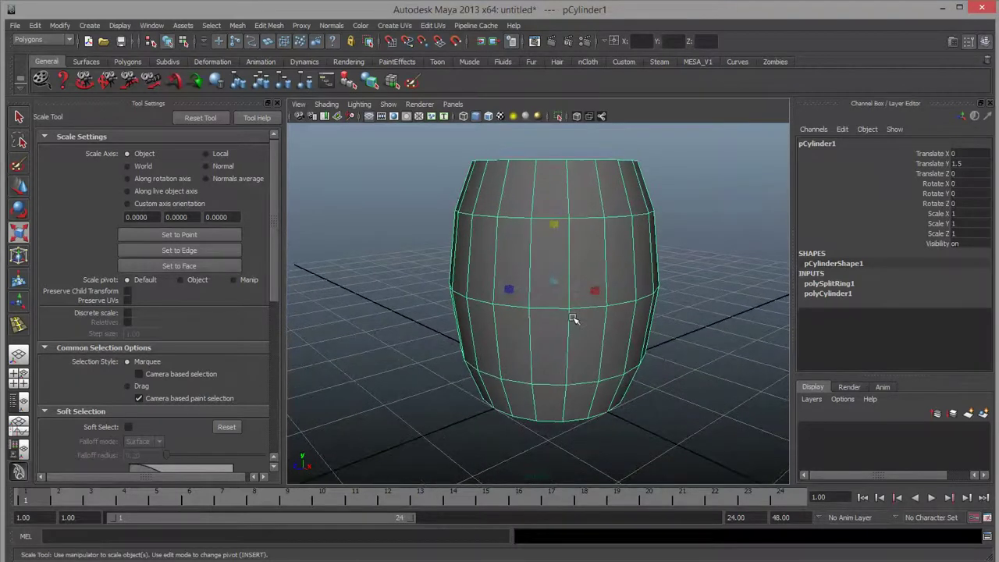
right_drag(569, 319, 566, 291)
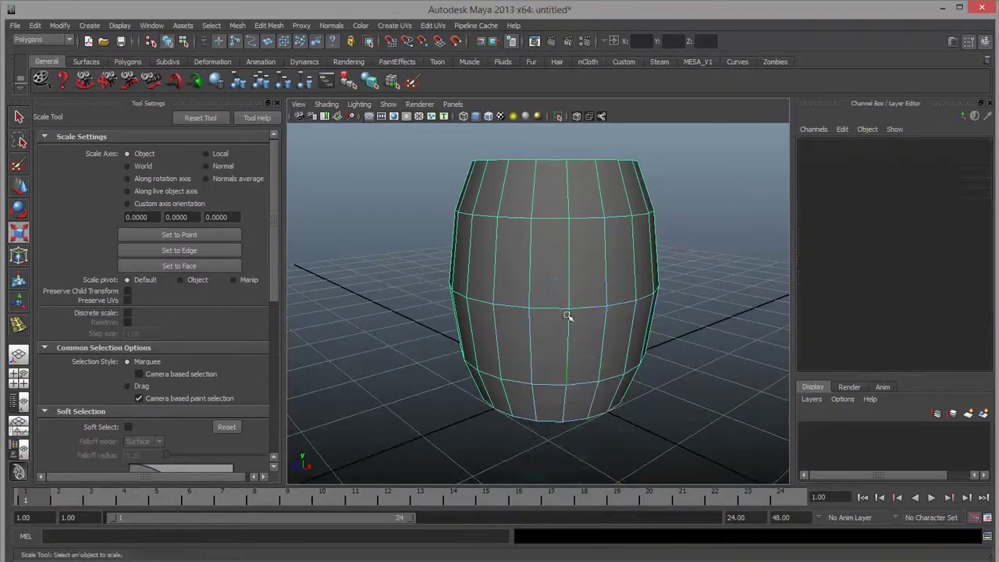
click(570, 326)
shift+right_drag(570, 327, 556, 403)
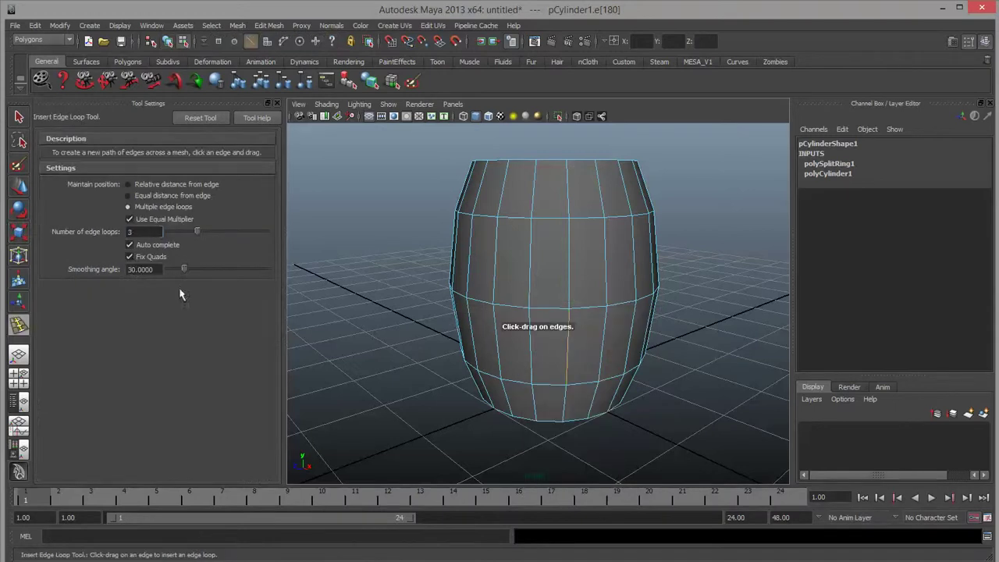
Step: Set edge loops to 1 and add loops at the middle, near the top, and twice lower down
double_click(144, 232)
text(1)
key(Return)
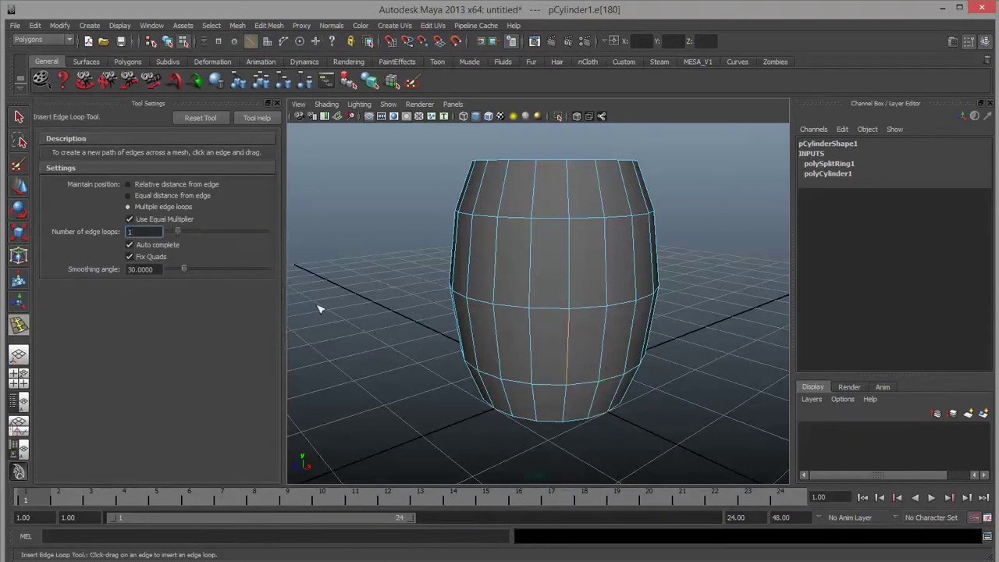
click(530, 267)
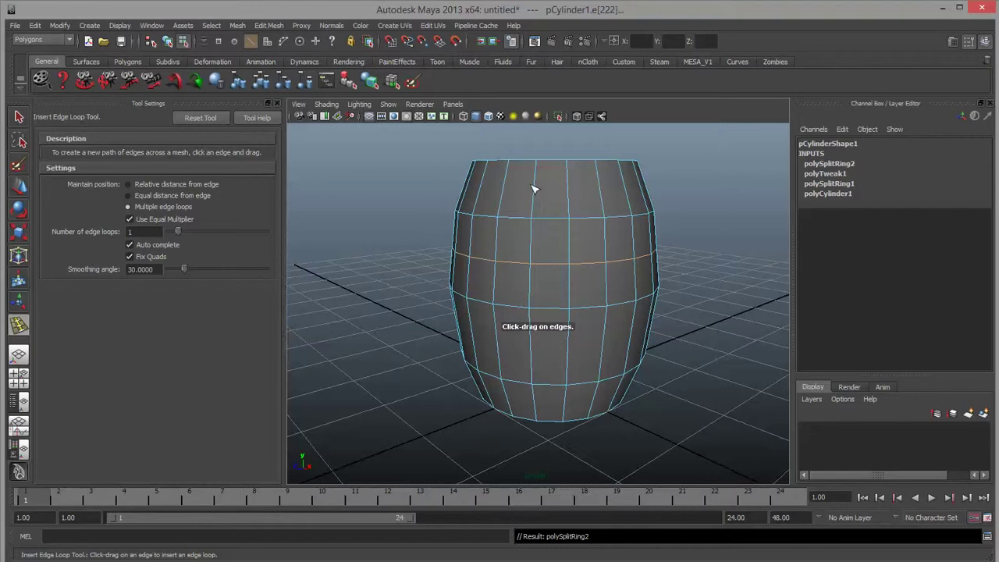
click(535, 189)
click(532, 354)
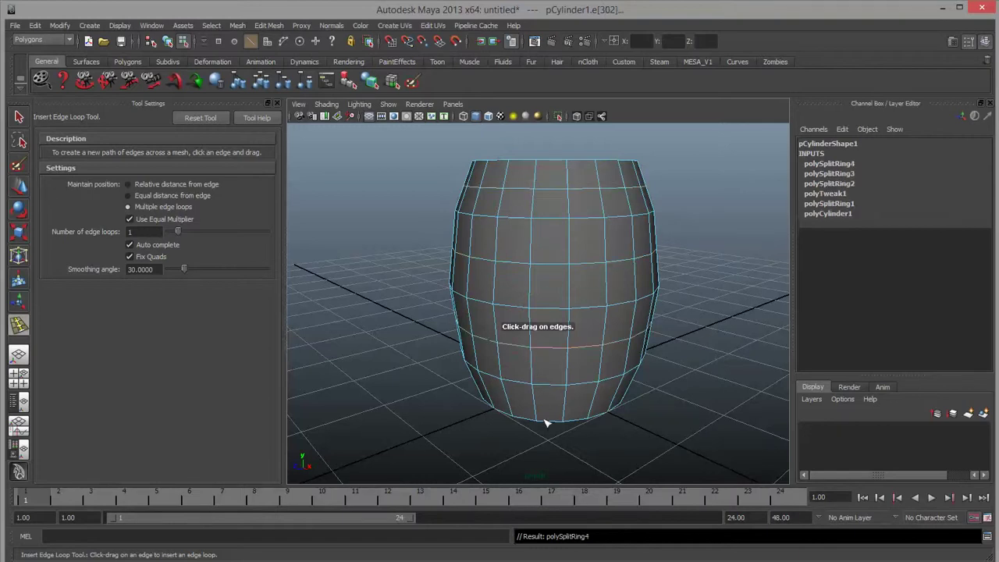
click(535, 405)
Step: Tumble and dolly in close to inspect the newly inserted edge loops on the barrel's side
key(w)
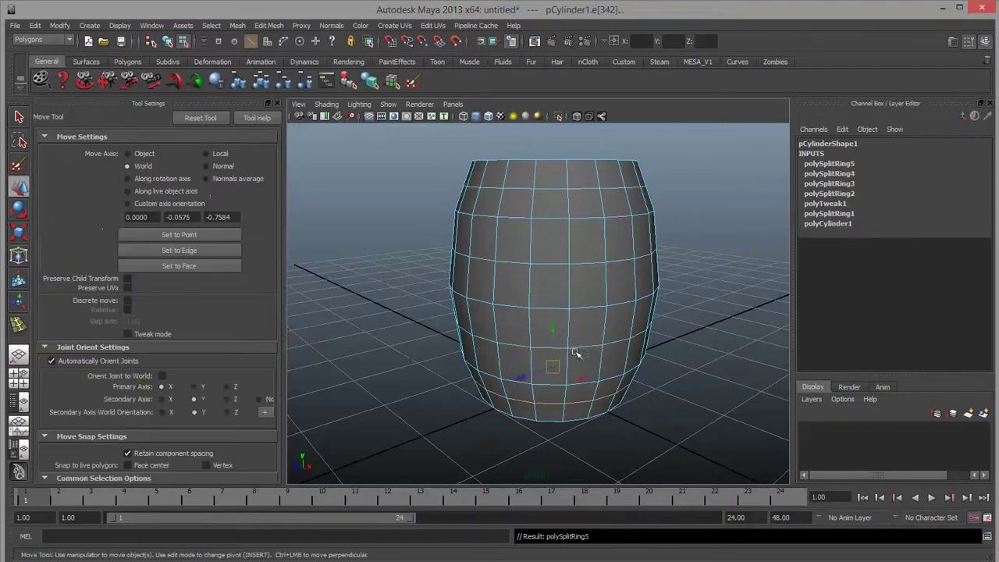
alt+drag(526, 305, 506, 291)
alt+right_drag(505, 291, 555, 330)
alt+drag(554, 330, 482, 323)
alt+right_drag(482, 323, 538, 325)
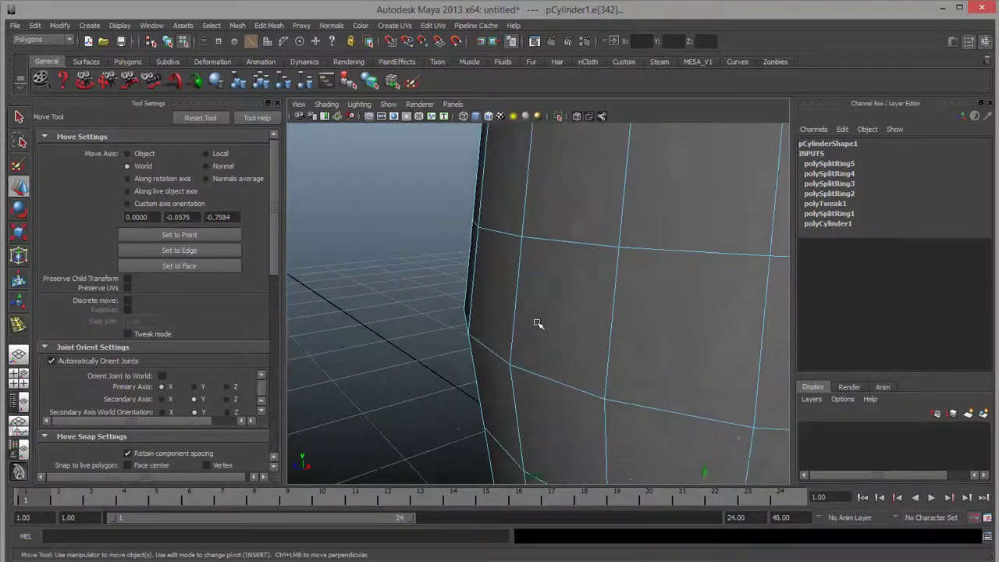
alt+drag(538, 325, 458, 373)
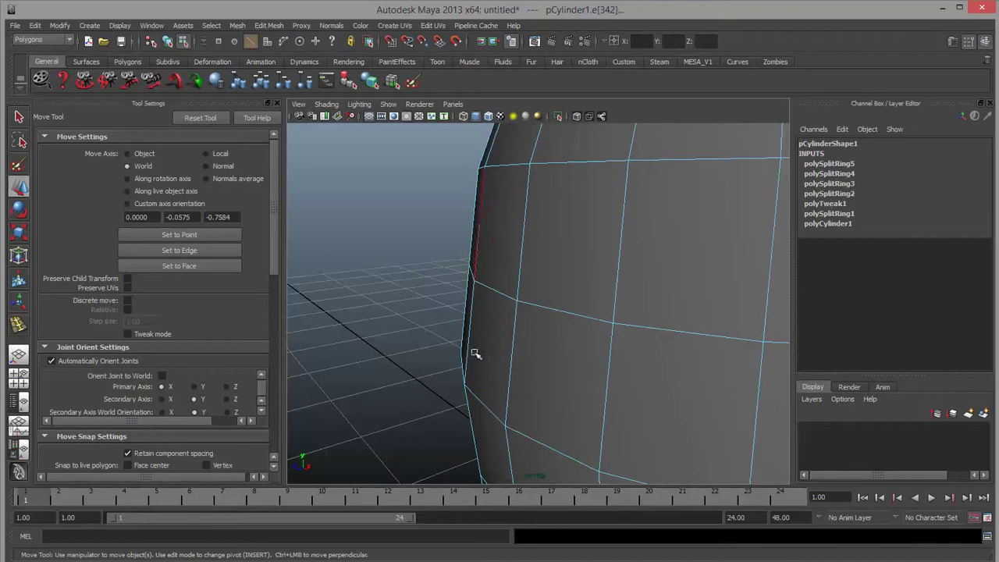
Step: Reselect the barrel in Object Mode, switch to Edge mode, and pick a top-ring edge in front view
right_drag(514, 266, 546, 252)
key(f)
alt+right_drag(507, 280, 542, 288)
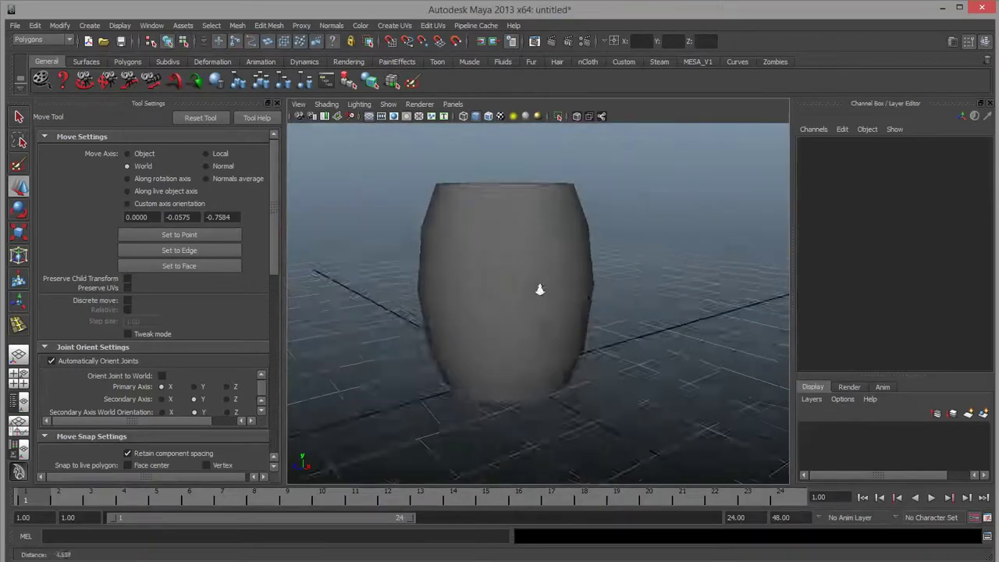
alt+drag(542, 288, 584, 313)
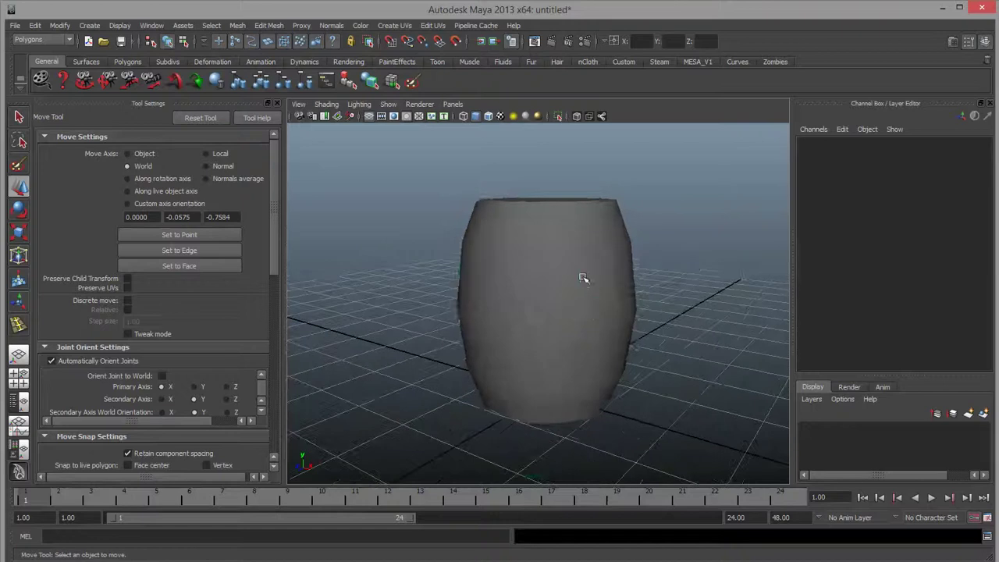
click(583, 278)
right_drag(582, 252, 559, 246)
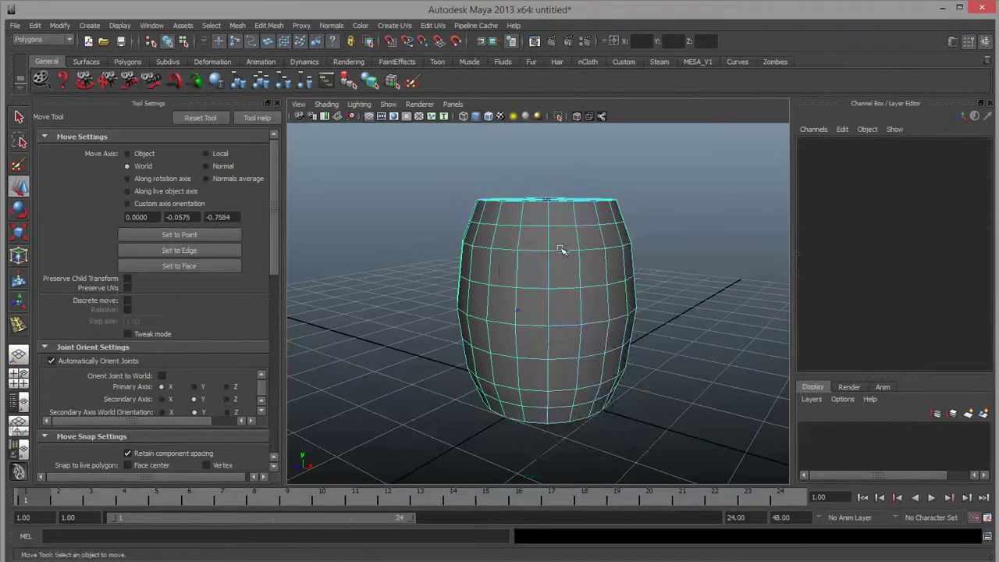
key(space)
key(space)
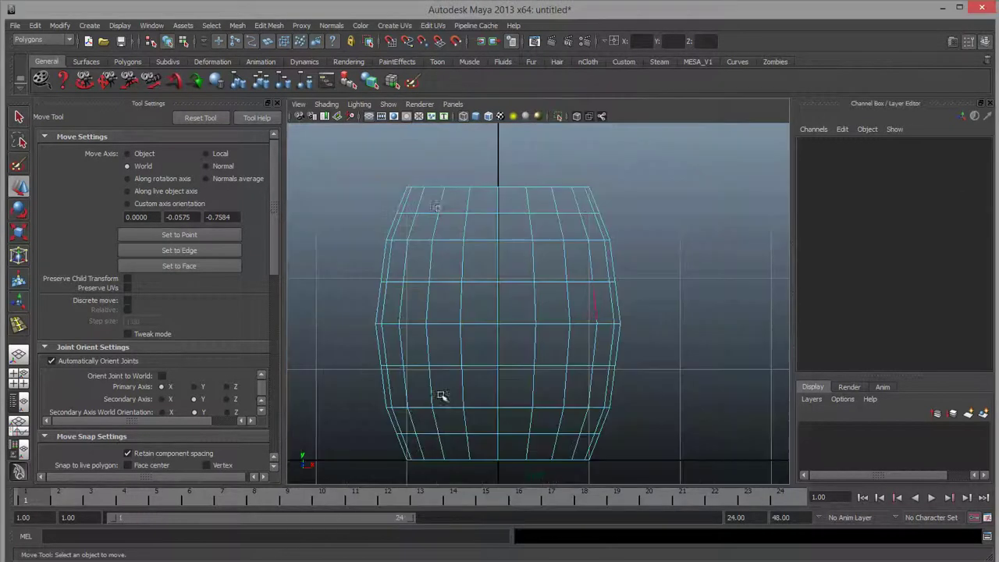
click(490, 215)
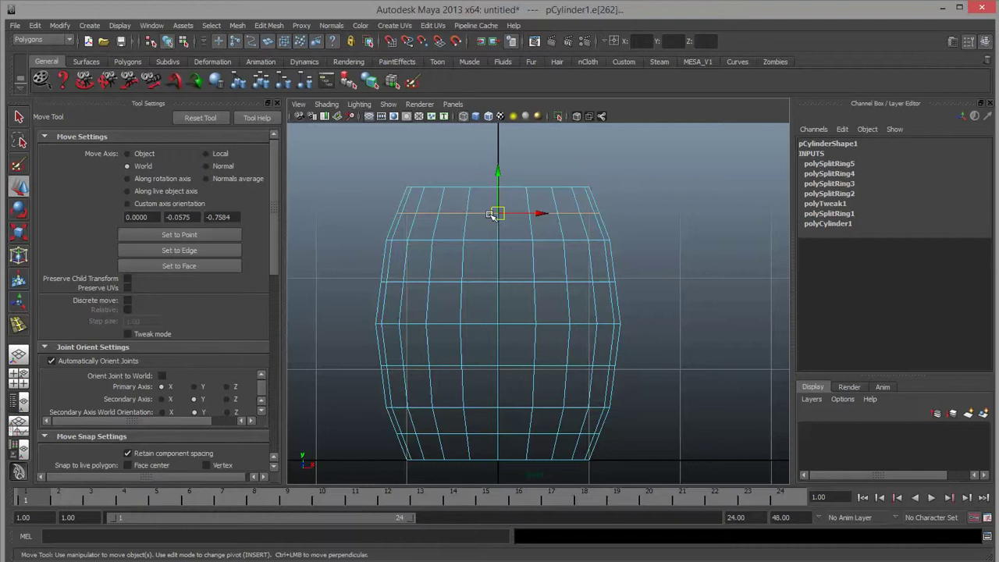
Step: Select the whole top edge loop and scale it slightly wider
key(r)
shift+click(490, 434)
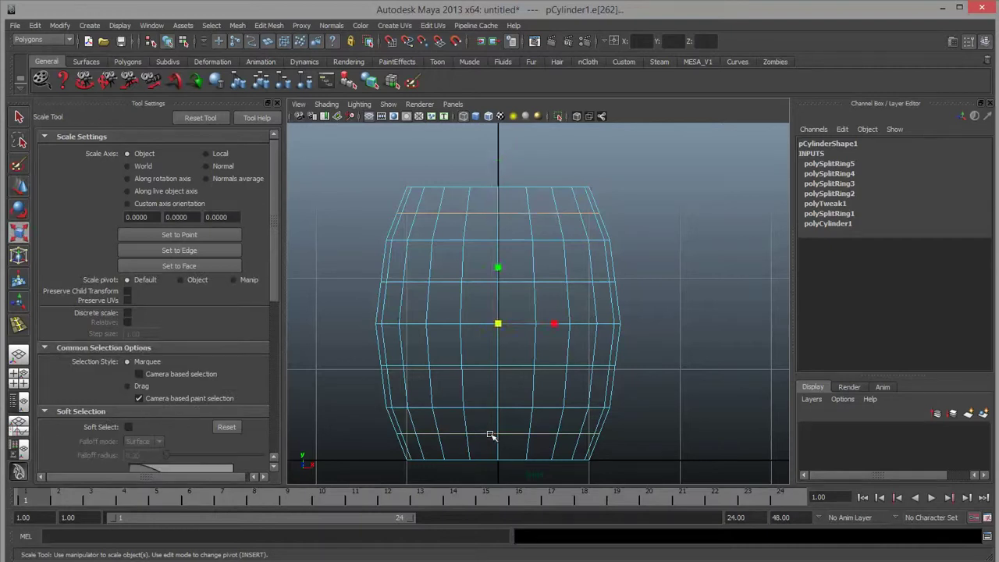
click(493, 162)
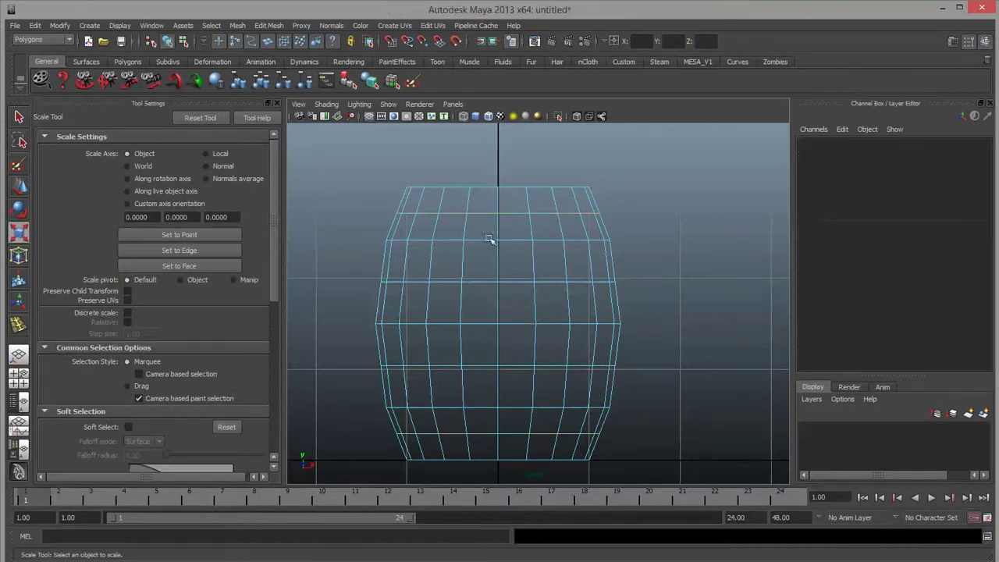
double_click(487, 213)
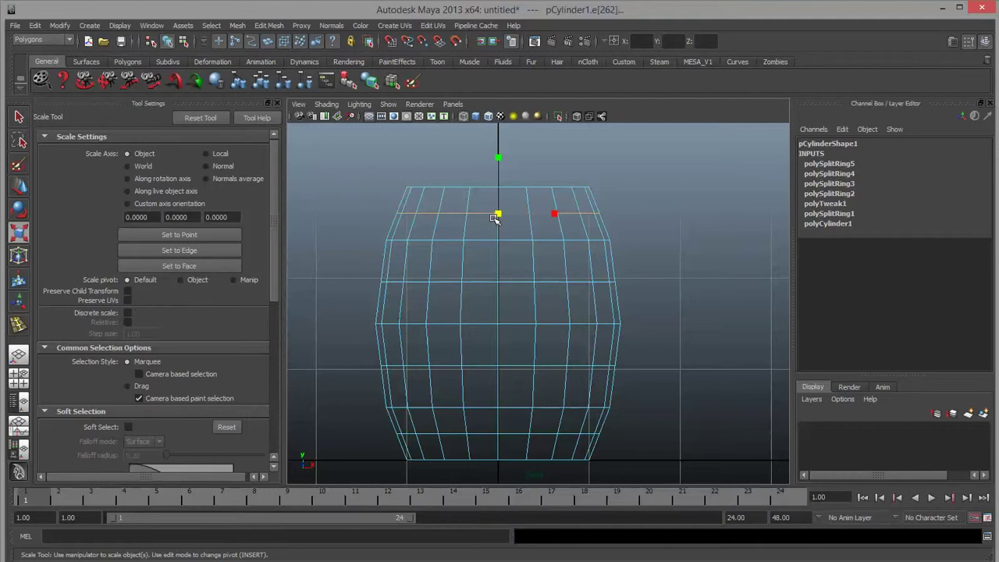
drag(498, 213, 501, 214)
Step: Select the middle, lower and bottom edge loops in turn, widening the bottom loop slightly
double_click(475, 280)
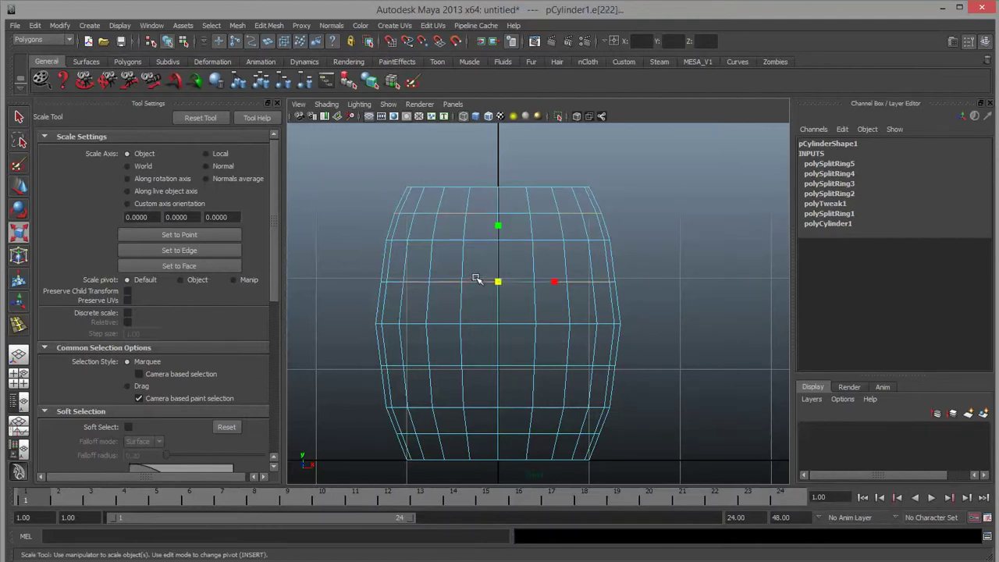
click(500, 281)
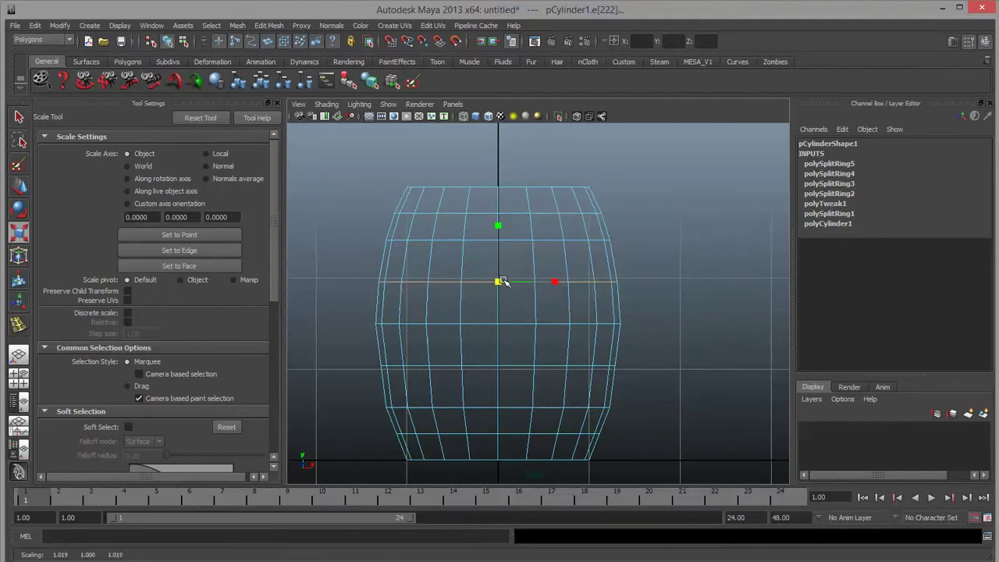
double_click(481, 364)
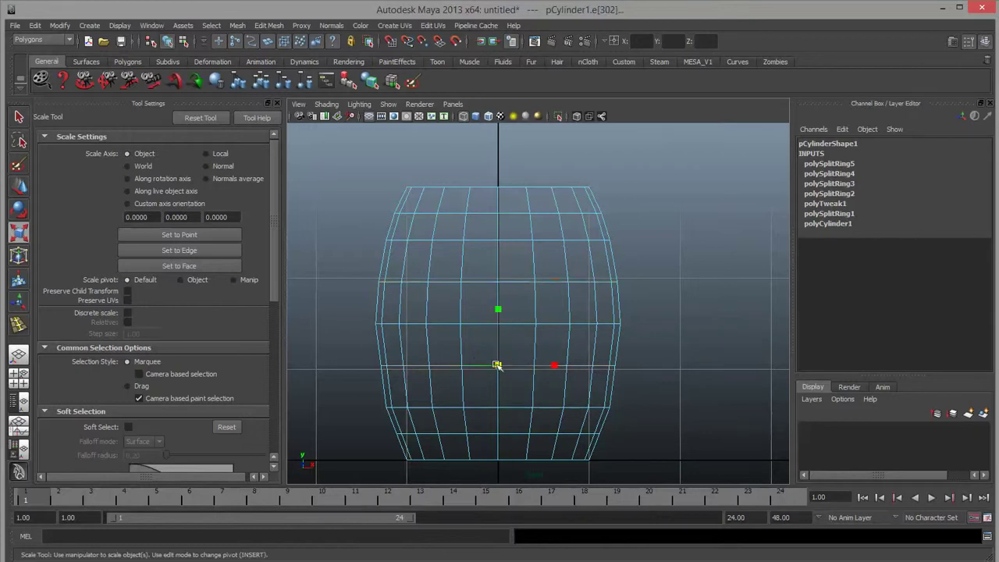
click(499, 366)
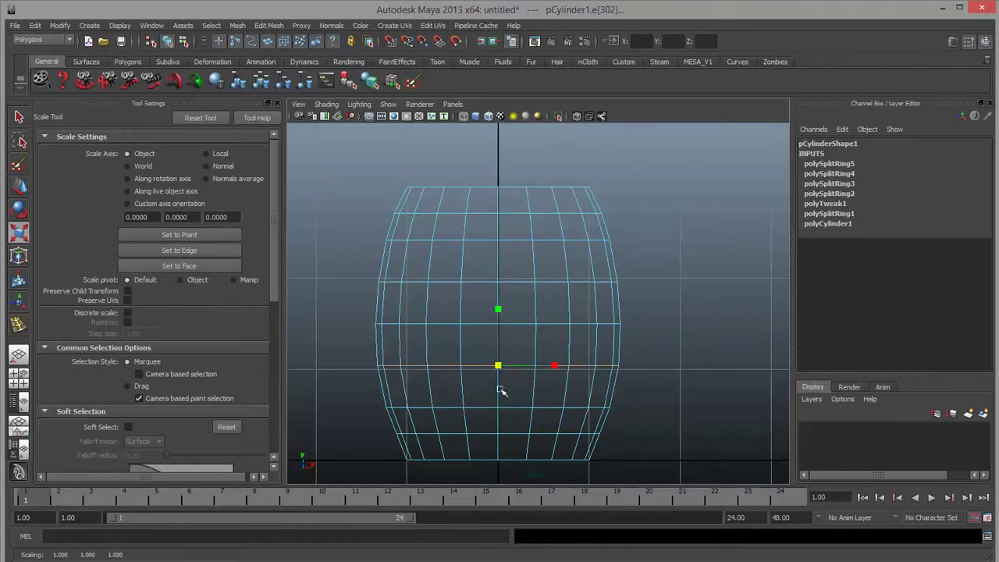
double_click(479, 434)
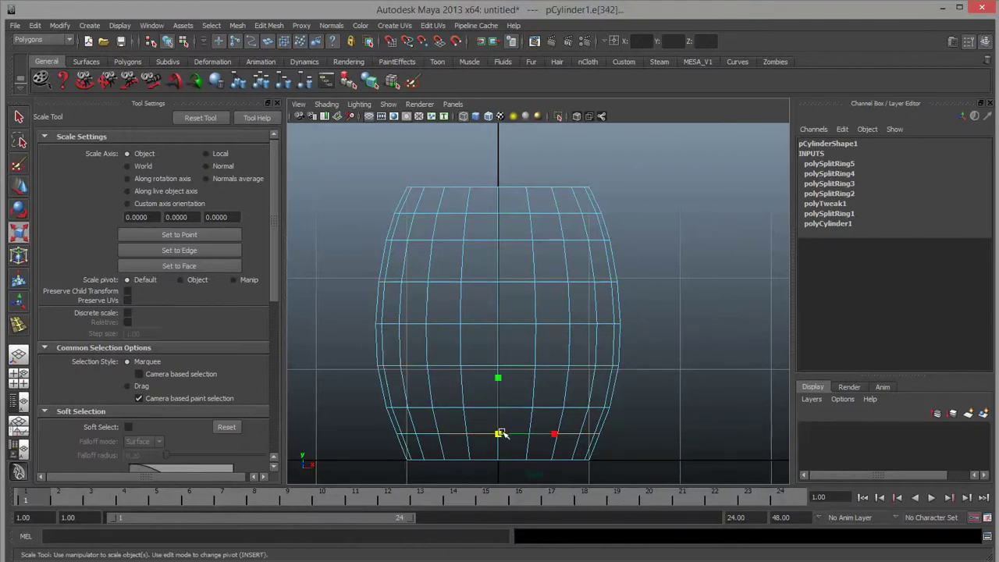
drag(499, 437, 503, 437)
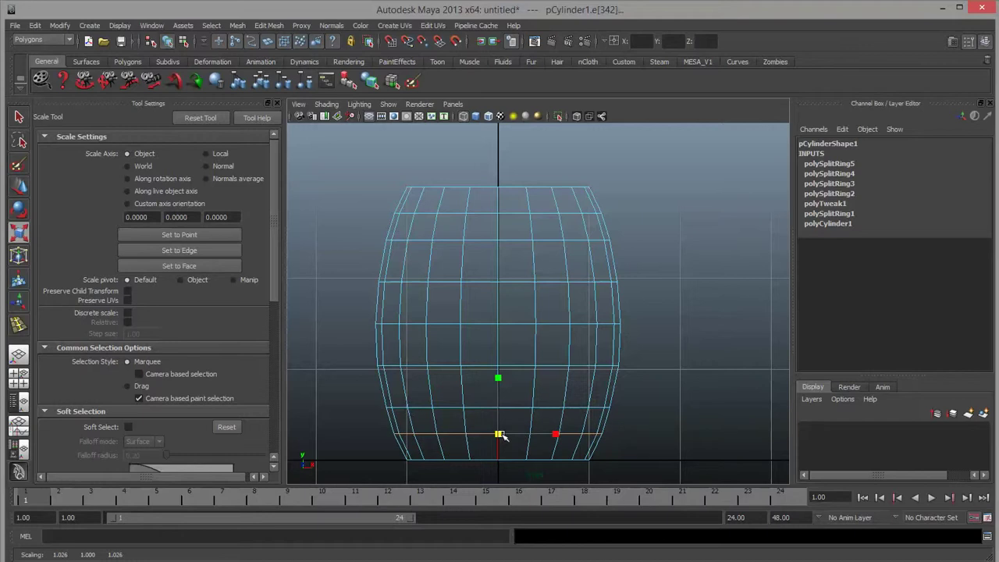
key(space)
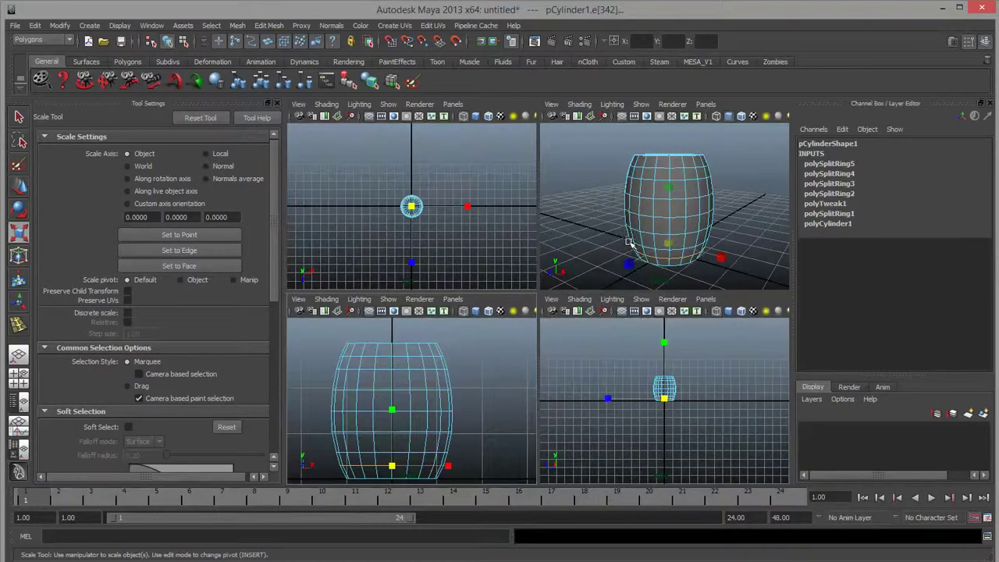
Step: Examine the reshaped barrel in the enlarged perspective view in Object Mode, then undo once
key(space)
right_drag(587, 239, 628, 225)
alt+drag(653, 297, 598, 293)
click(597, 297)
alt+right_drag(624, 312, 653, 316)
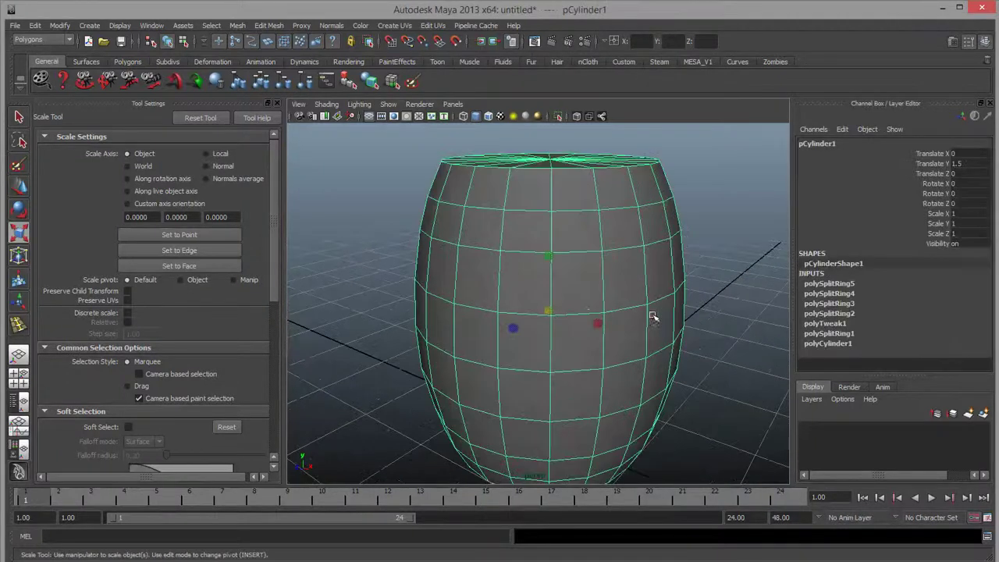
click(706, 320)
alt+right_drag(702, 357, 612, 363)
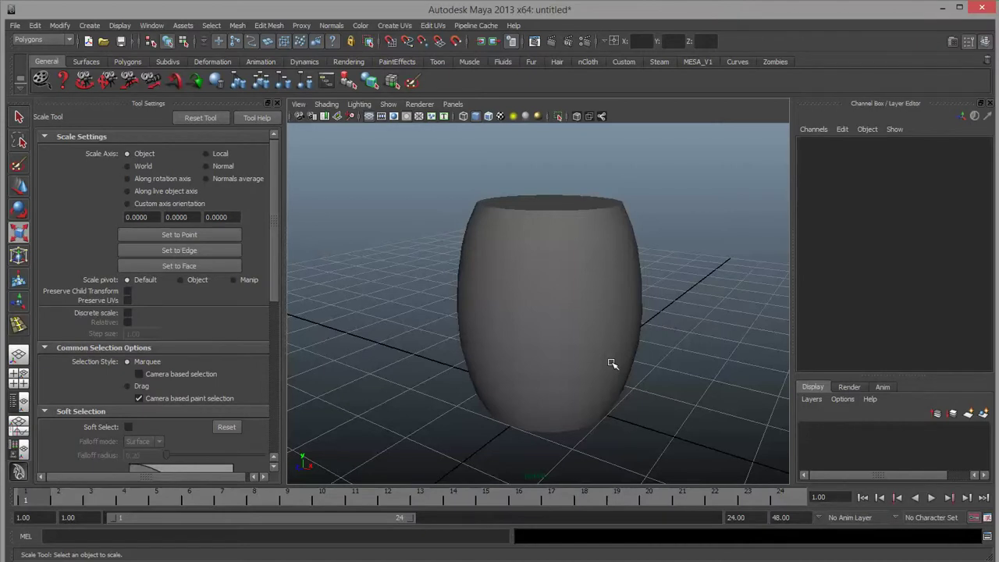
key(ctrl+z)
key(ctrl+z)
key(ctrl+z)
key(ctrl+z)
key(ctrl+z)
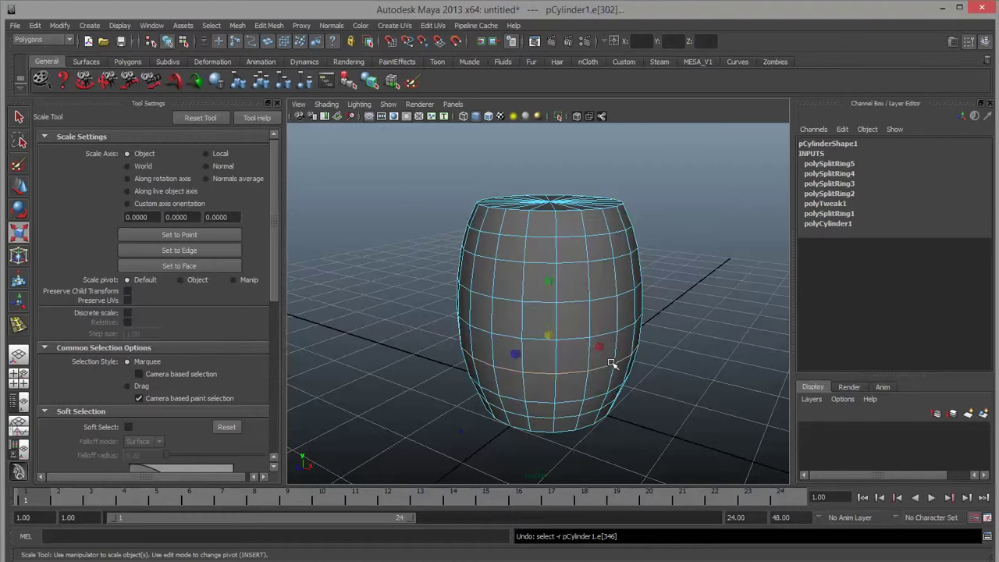
Step: Undo the loop scaling, selections, polySplitRing5 to polySplitRing2 and polyTweak1, back to polySplitRing1
key(ctrl+z)
key(ctrl+z)
key(ctrl+z)
key(ctrl+z)
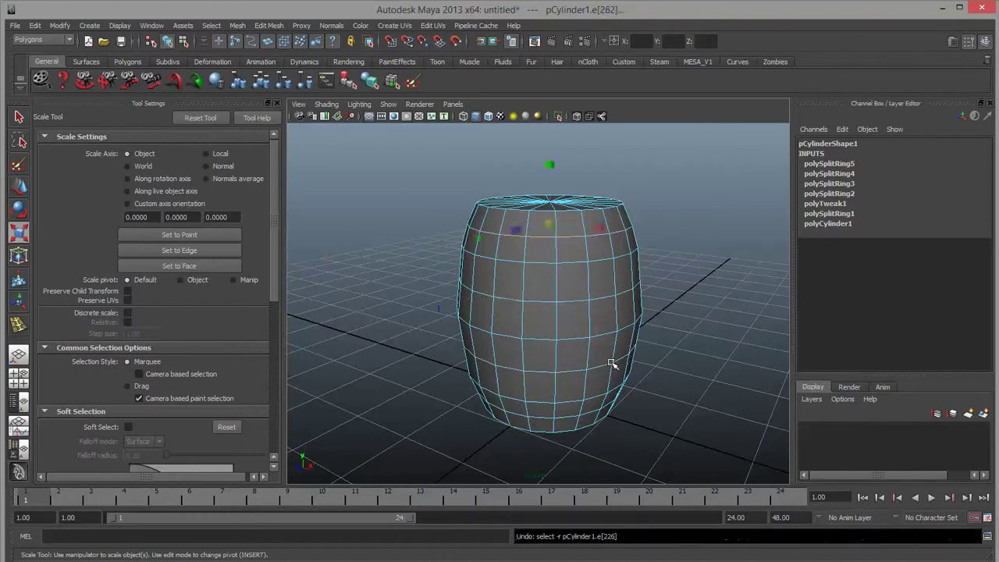
key(ctrl+z)
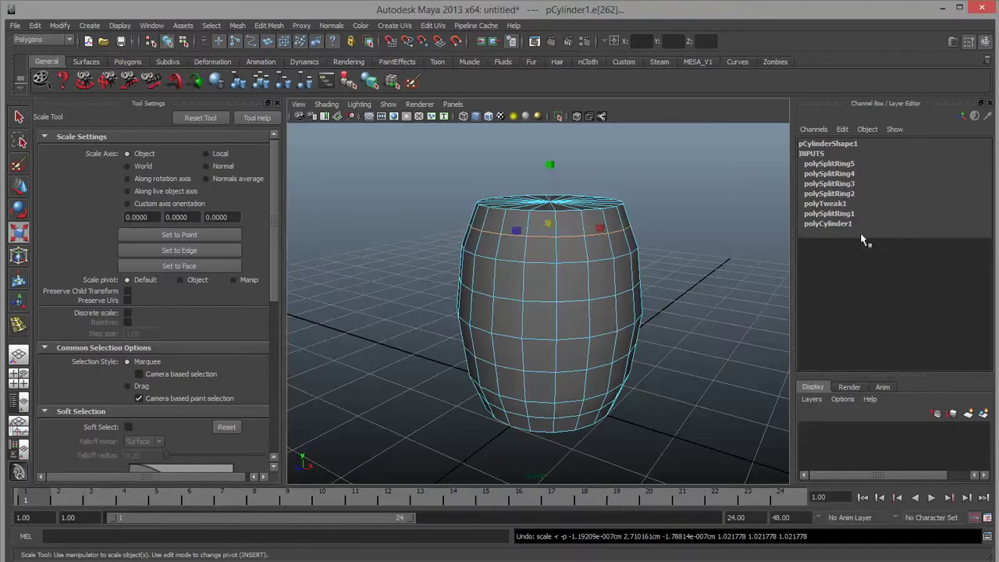
key(ctrl+z)
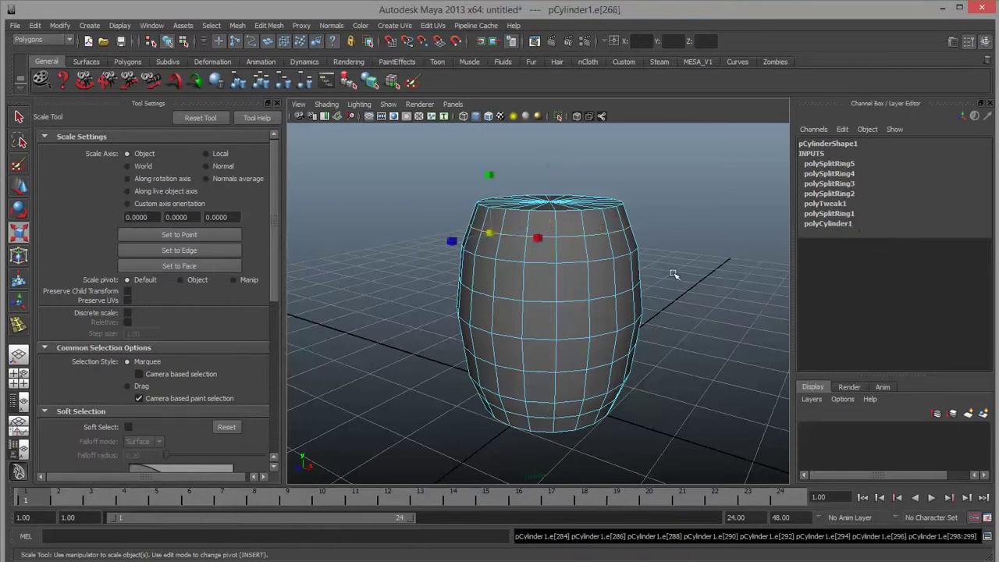
key(ctrl+z)
key(ctrl+z)
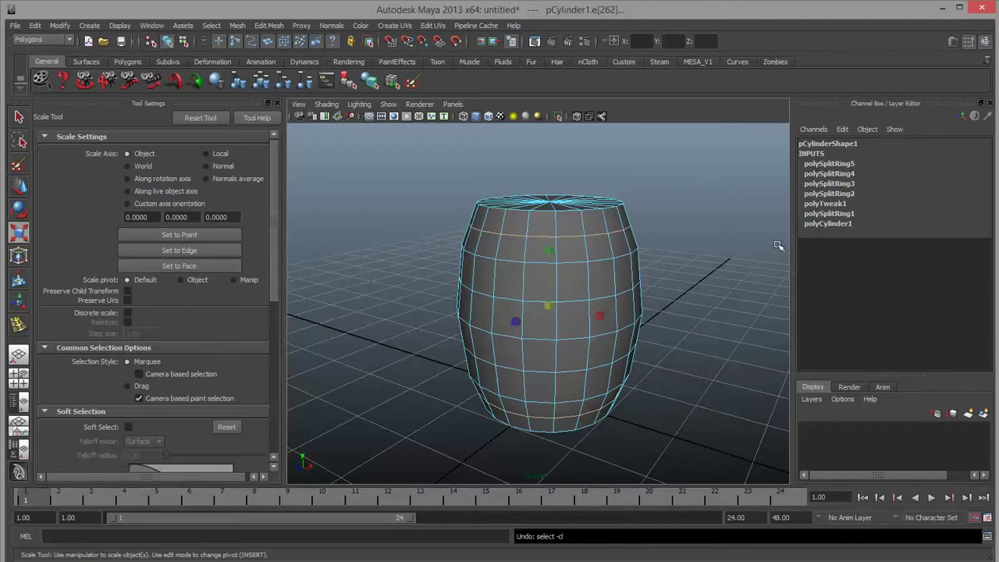
key(ctrl+z)
key(ctrl+z)
key(ctrl+z)
key(ctrl+z)
key(ctrl+z)
key(ctrl+z)
key(ctrl+z)
key(ctrl+z)
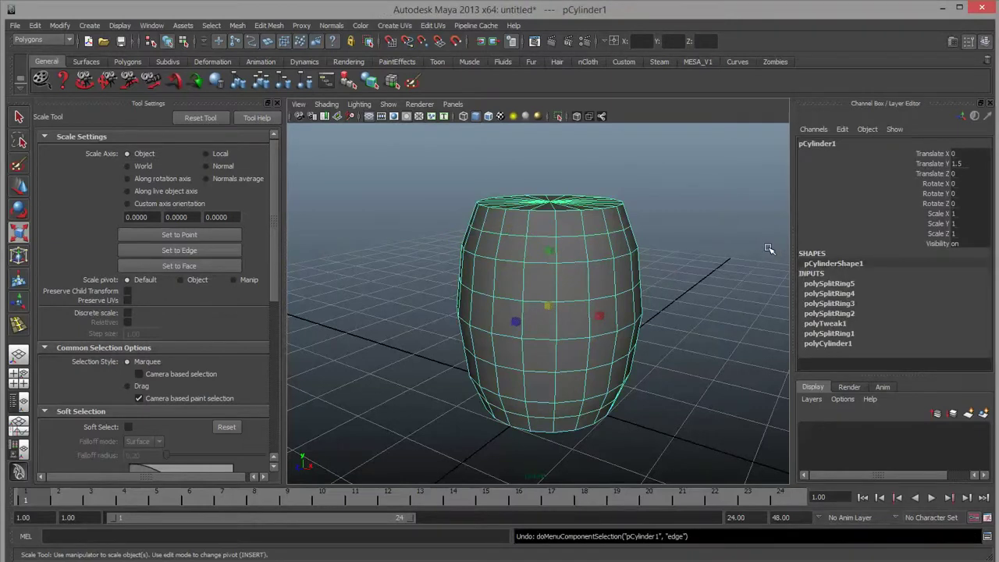
key(ctrl+z)
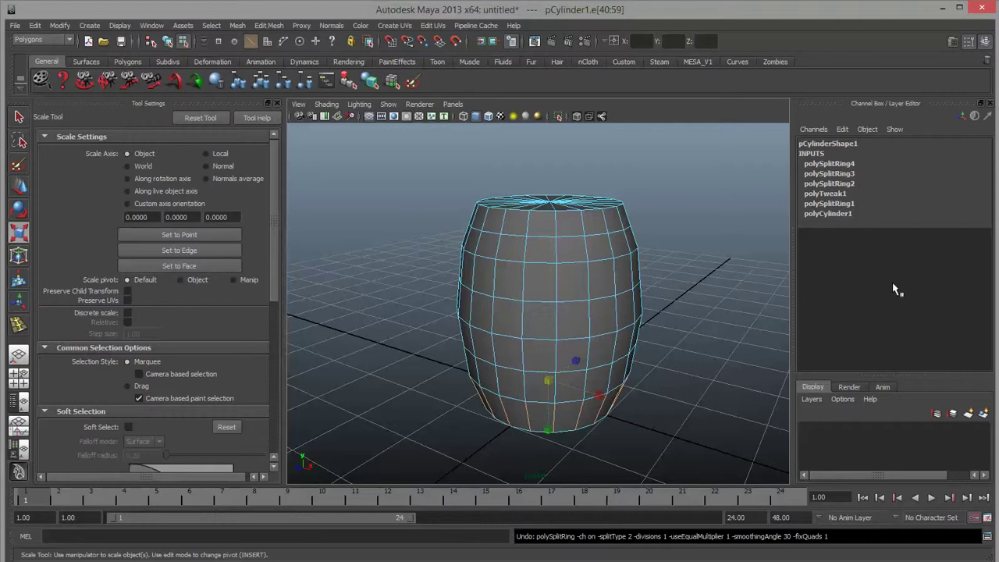
key(ctrl+z)
key(ctrl+z)
key(ctrl+z)
key(ctrl+z)
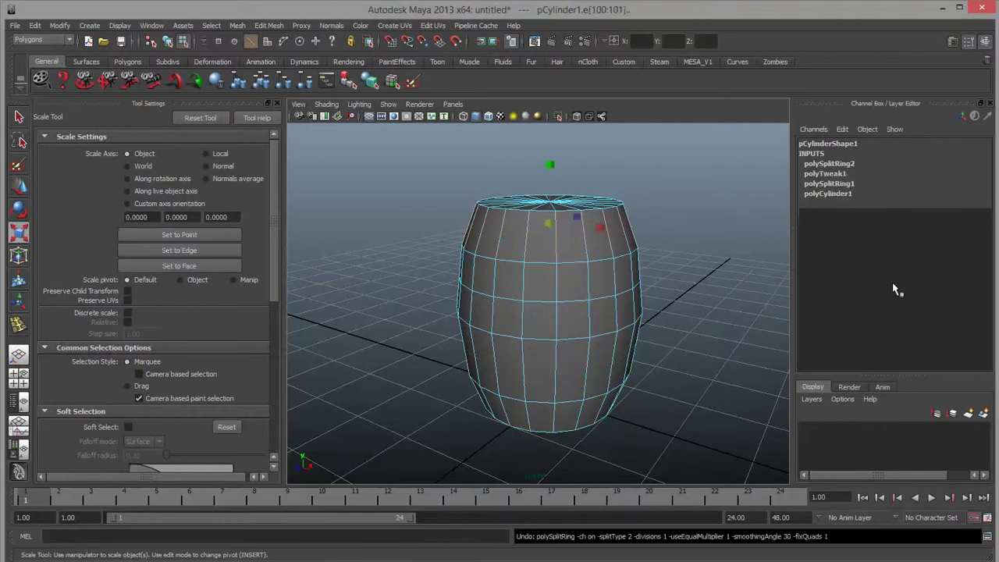
key(ctrl+z)
key(ctrl+z)
key(ctrl+z)
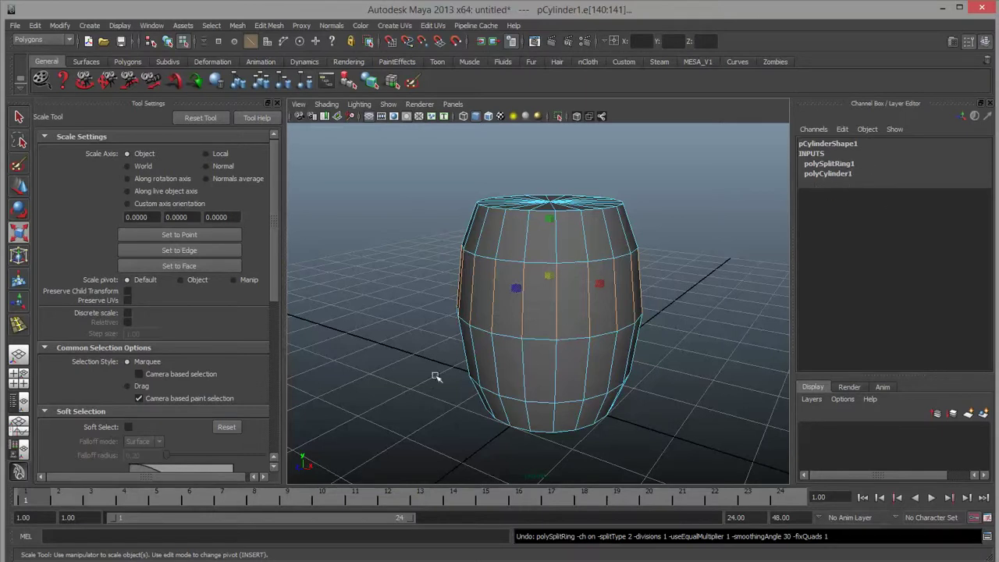
Step: Check the upper and lower edge loops, then select a middle-ring edge with the Select Tool
alt+right_drag(437, 379, 491, 352)
mouse_move(491, 352)
alt+mouse_down()
mouse_move(484, 338)
mouse_move(486, 361)
alt+mouse_up()
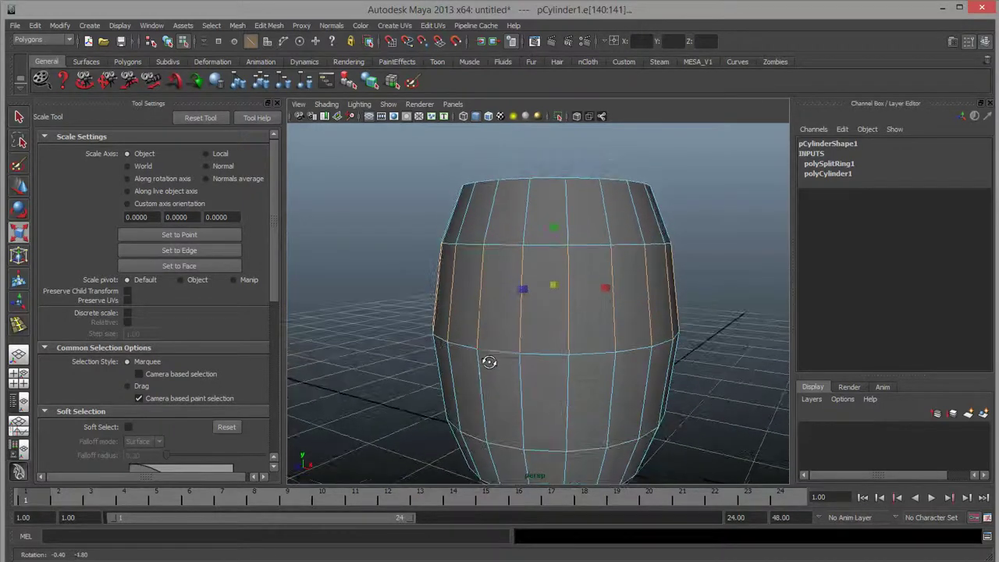
double_click(501, 245)
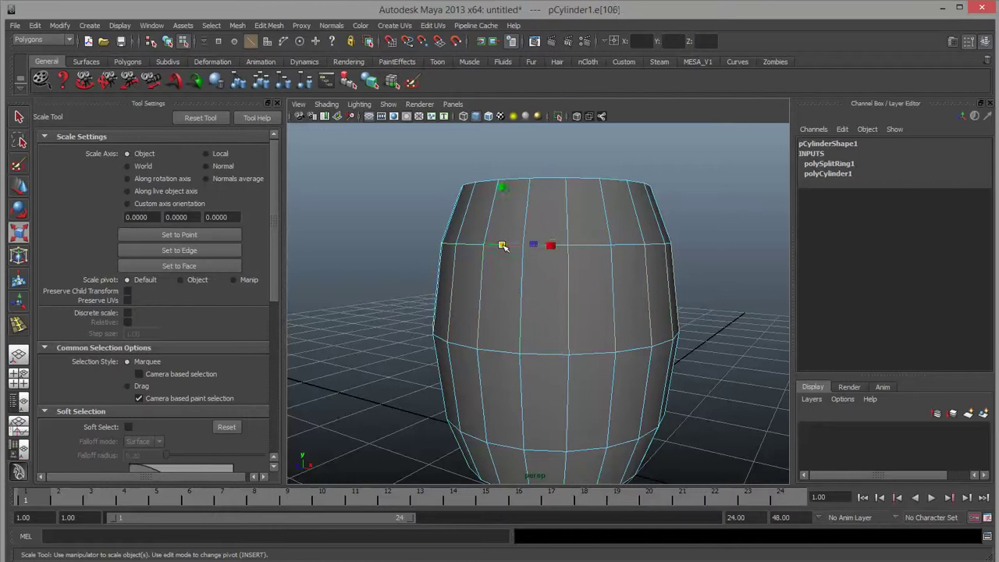
double_click(511, 352)
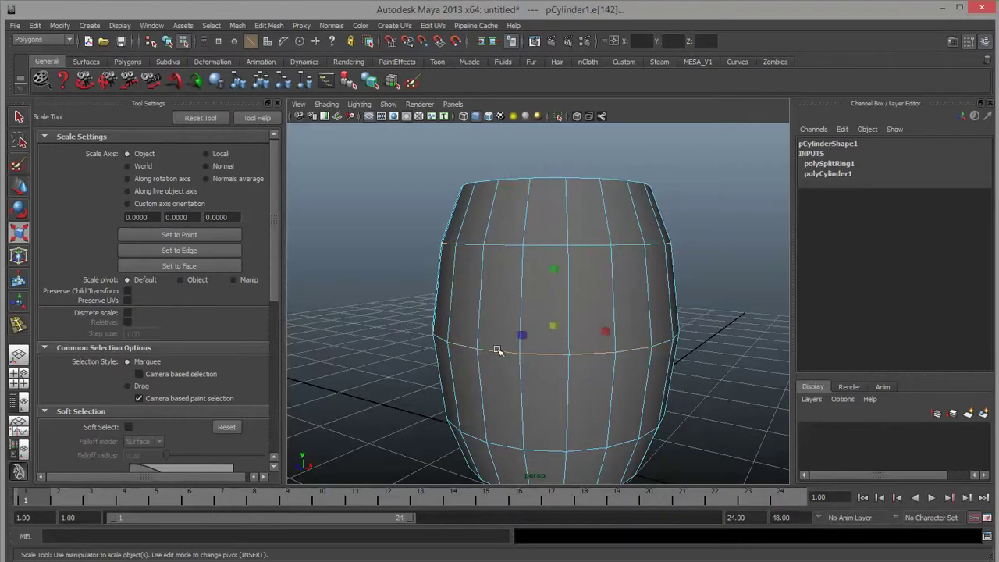
click(417, 334)
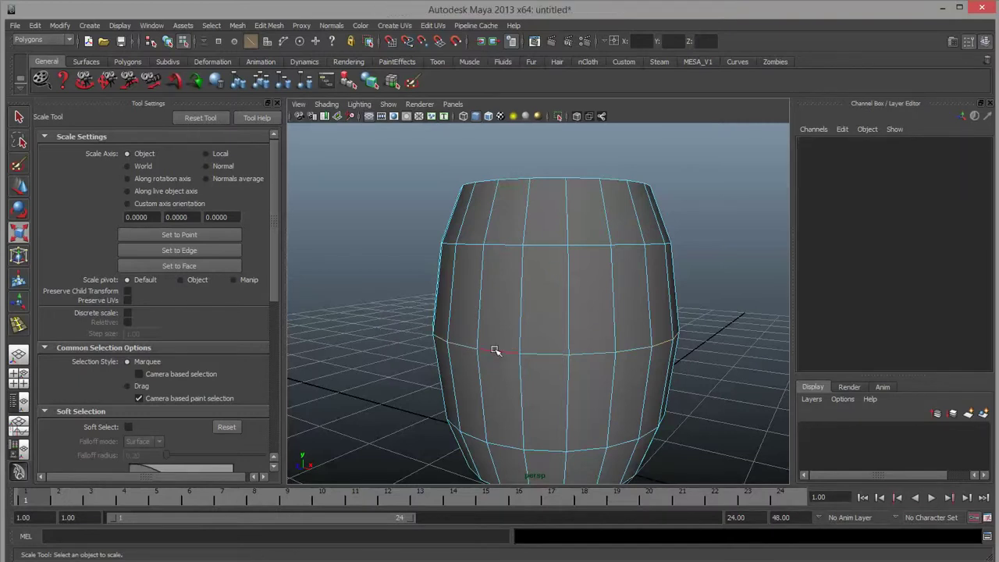
click(495, 350)
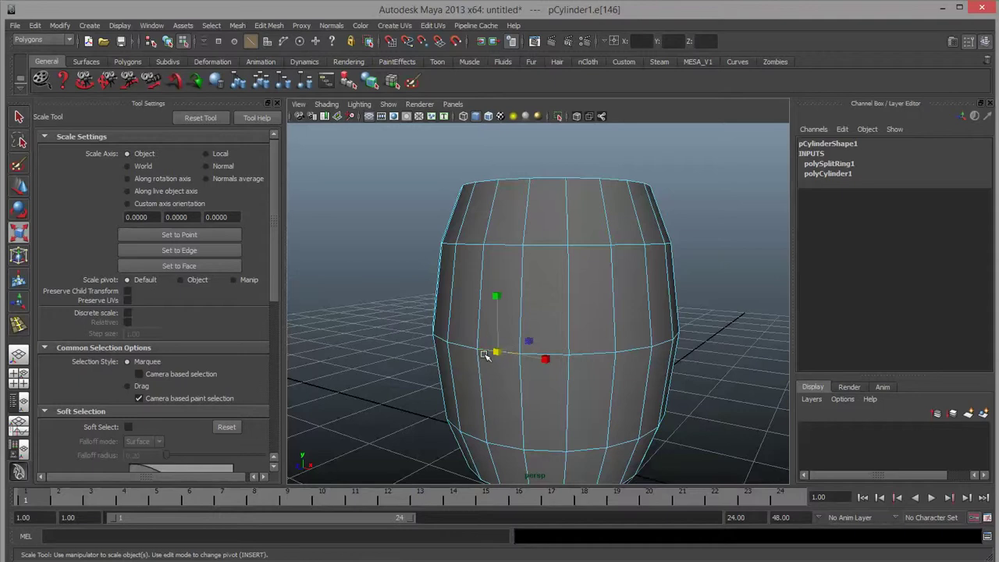
key(q)
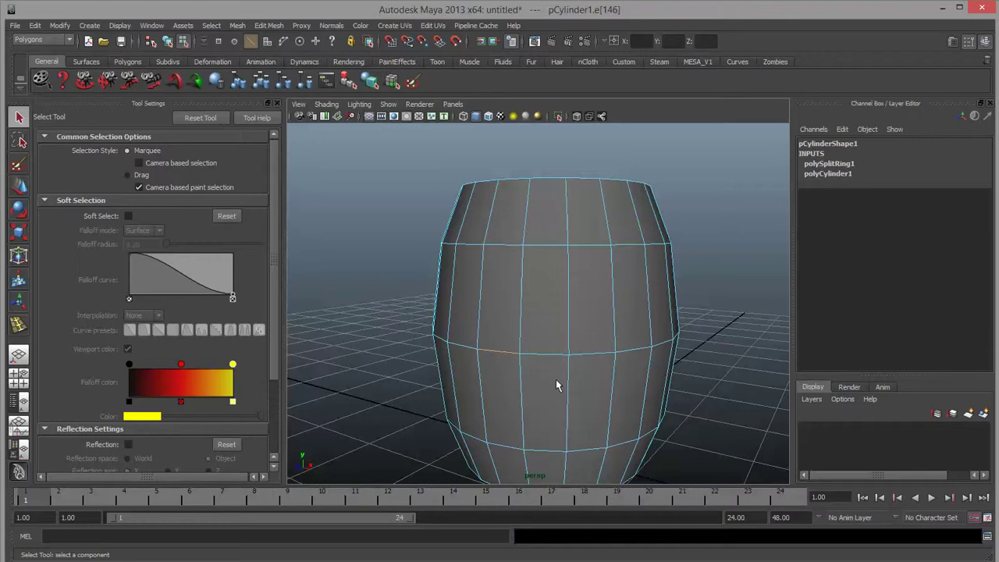
Step: Apply Bevel Edge from the Shift marking menu to the selected horizontal edge loops
shift+click(544, 355)
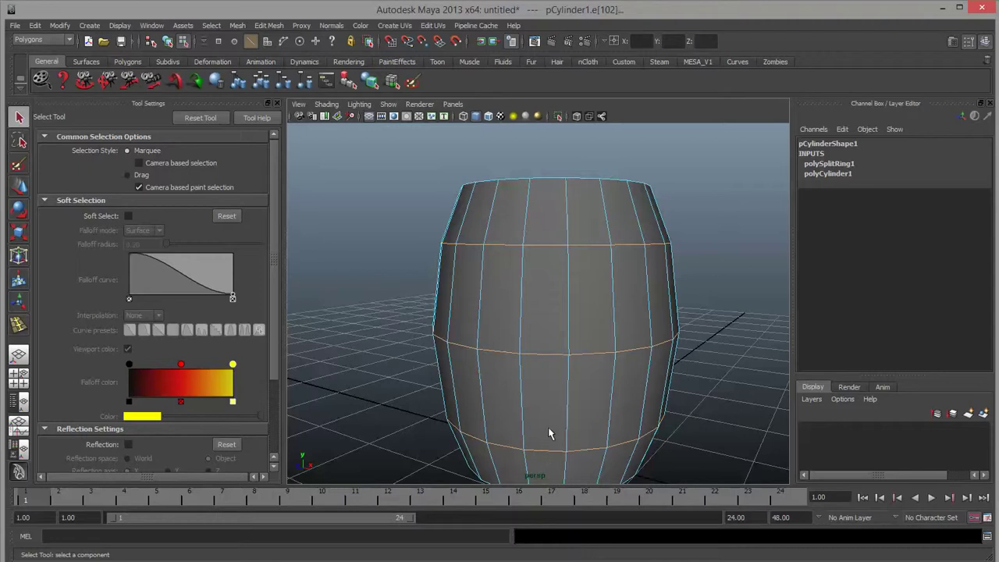
shift+right_click(551, 352)
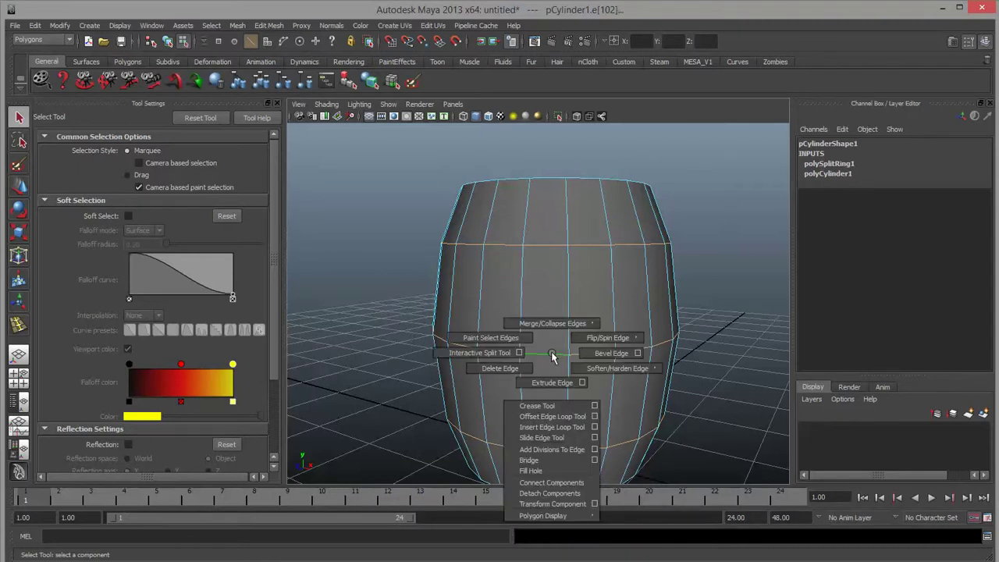
shift+right_drag(551, 355, 616, 357)
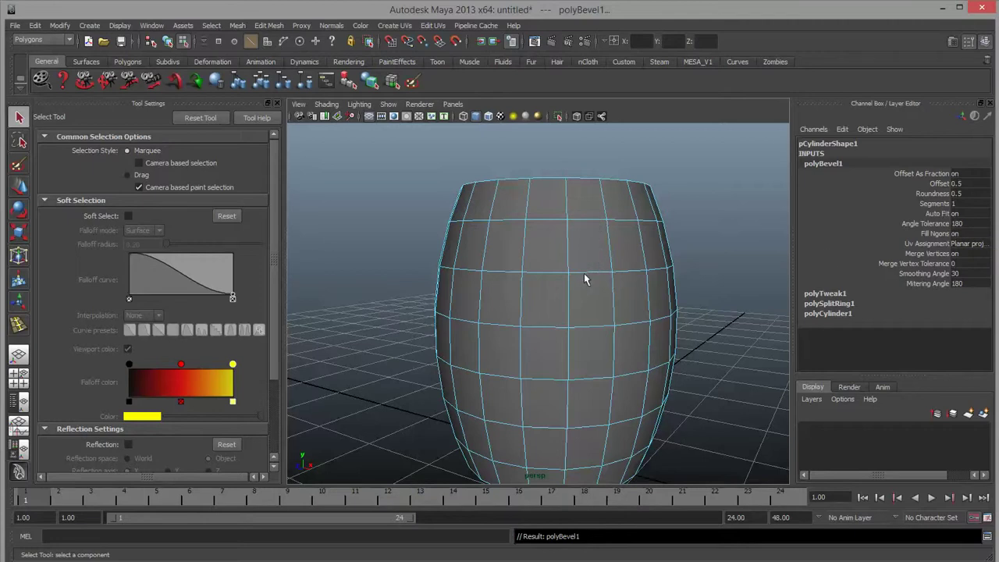
Step: Tumble to a lower angle, switch to Object Mode and select pCylinder1
alt+drag(682, 344, 533, 412)
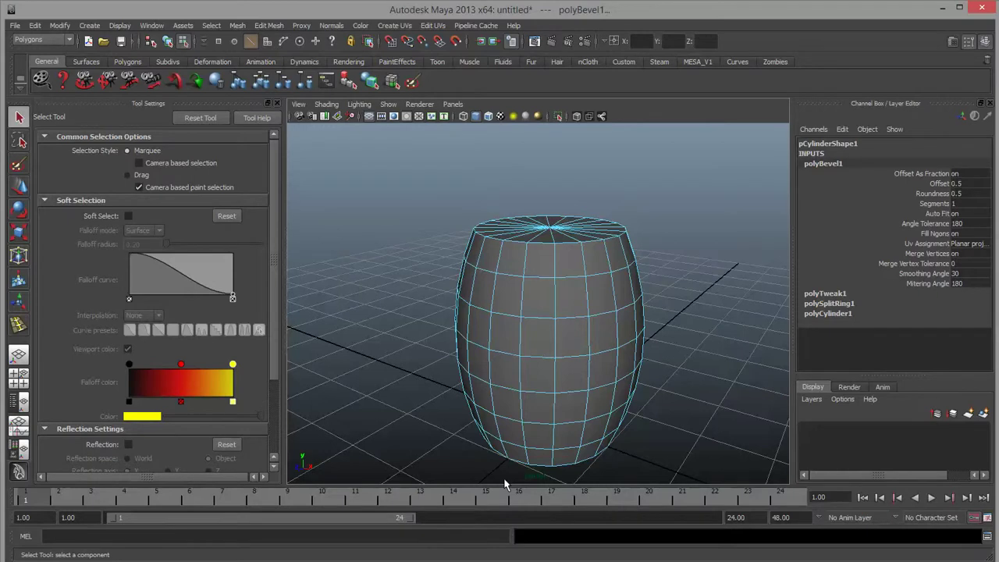
right_drag(584, 373, 637, 352)
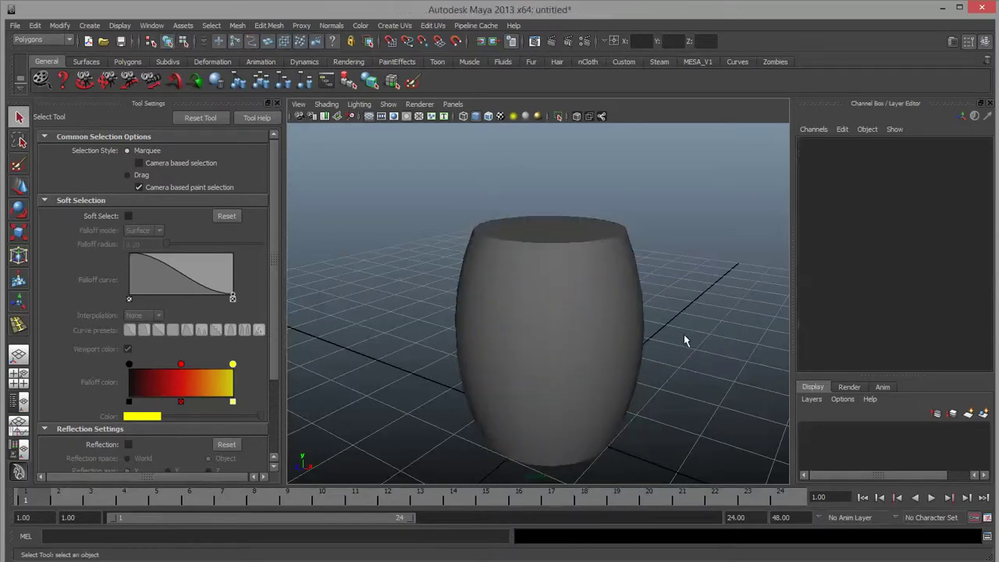
scroll(684, 335, down, 3)
scroll(661, 389, up, 5)
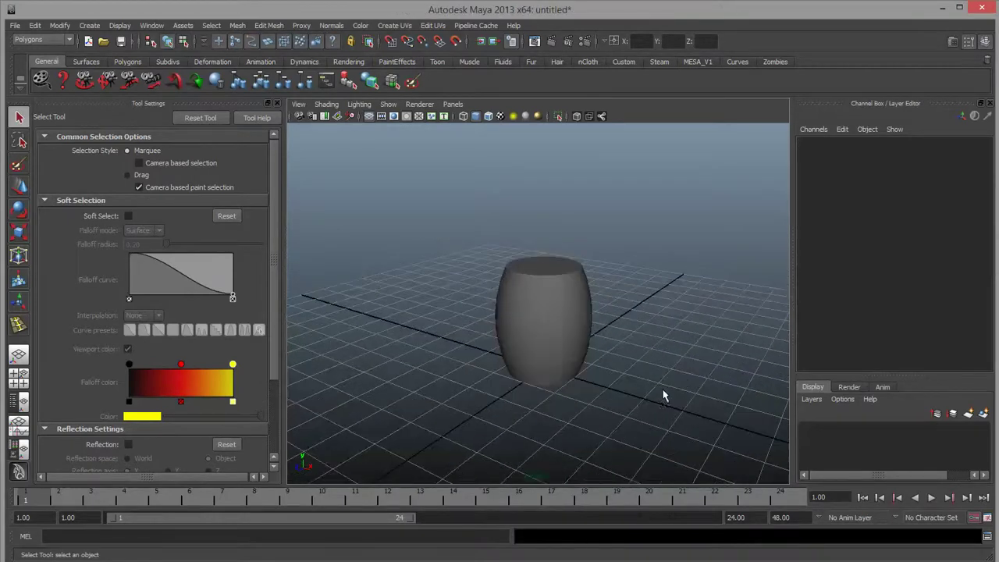
scroll(661, 389, down, 1)
click(634, 342)
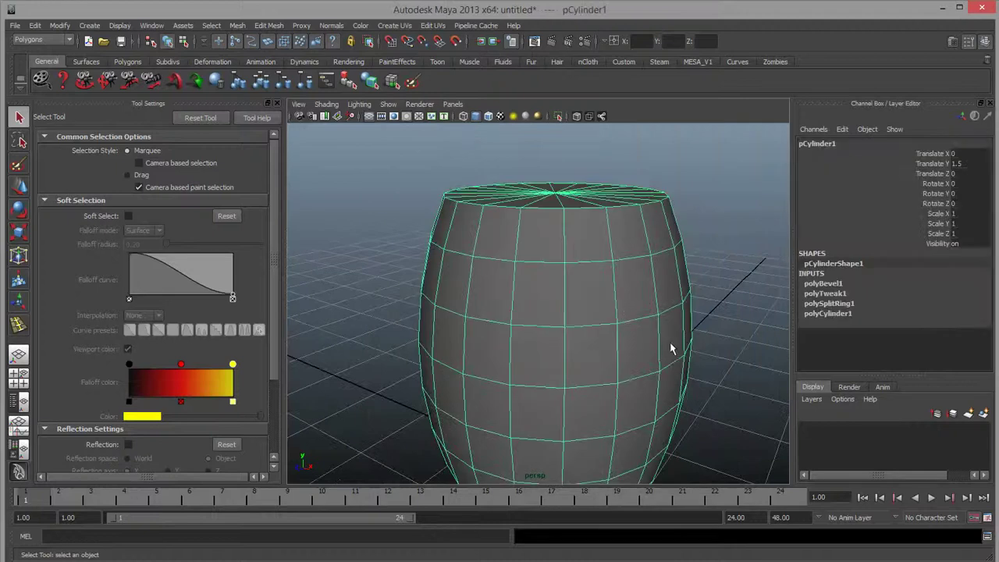
scroll(671, 345, down, 3)
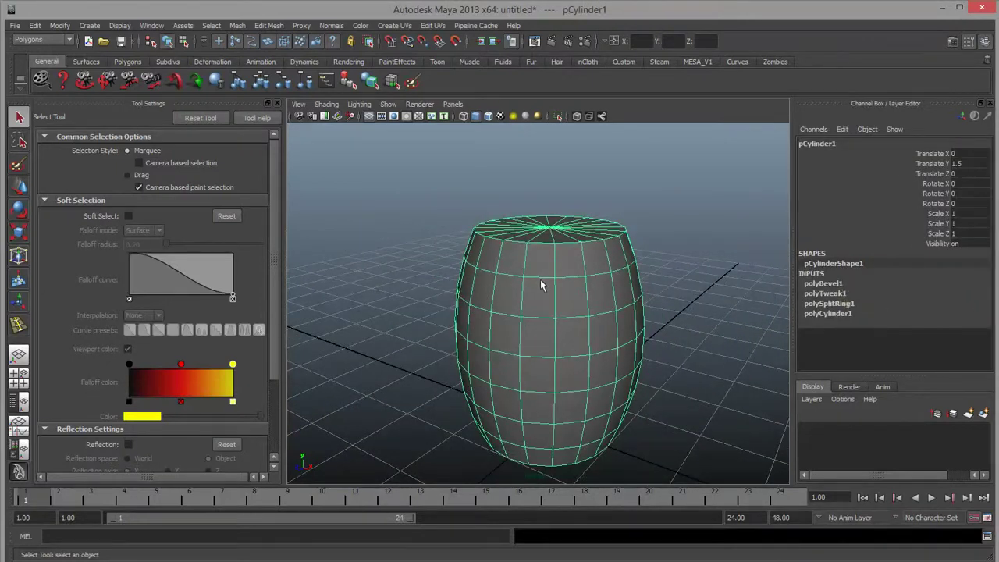
Step: Expand polyBevel1 in the Channel Box and test Offset values between 0 and 1
click(834, 285)
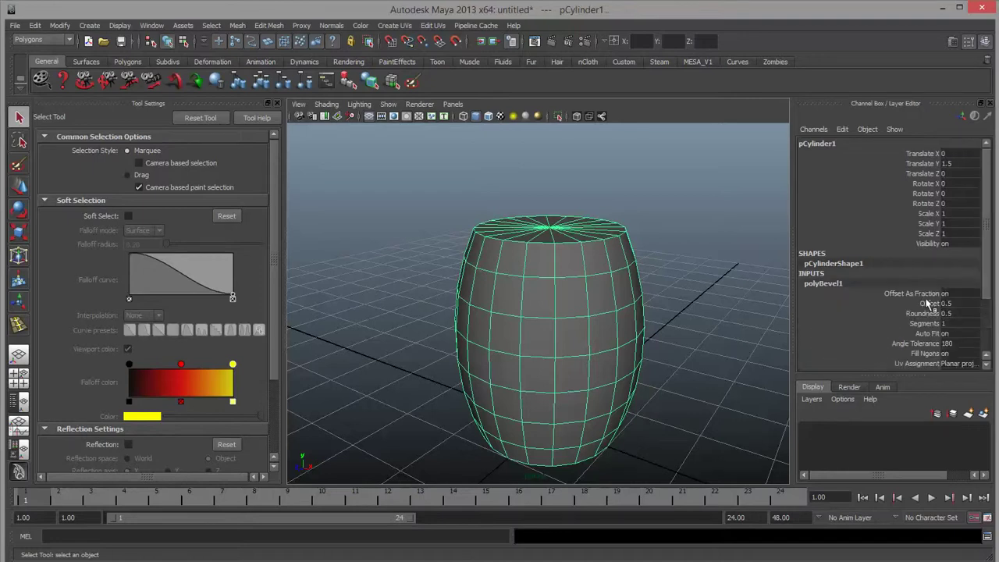
scroll(989, 273, down, 3)
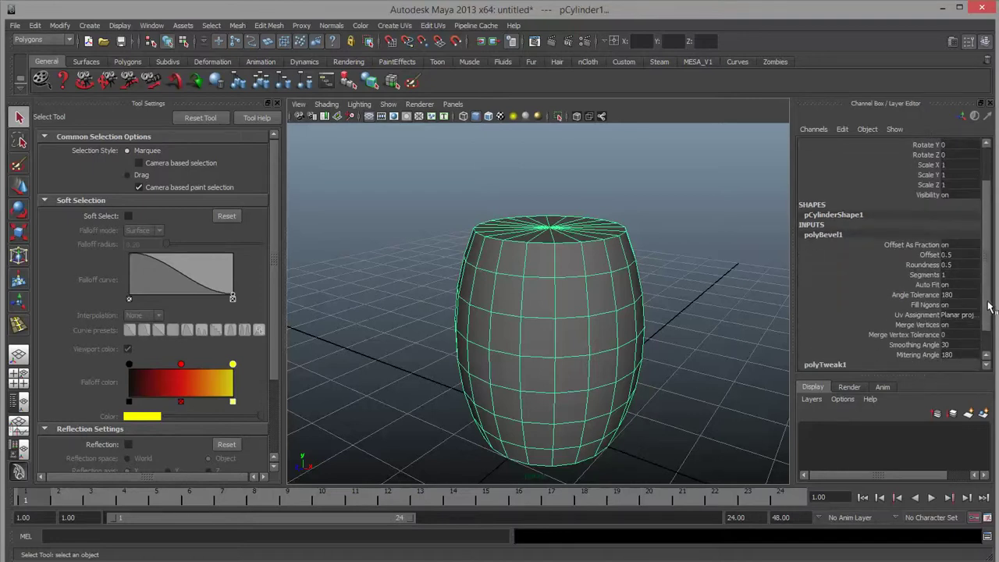
click(930, 257)
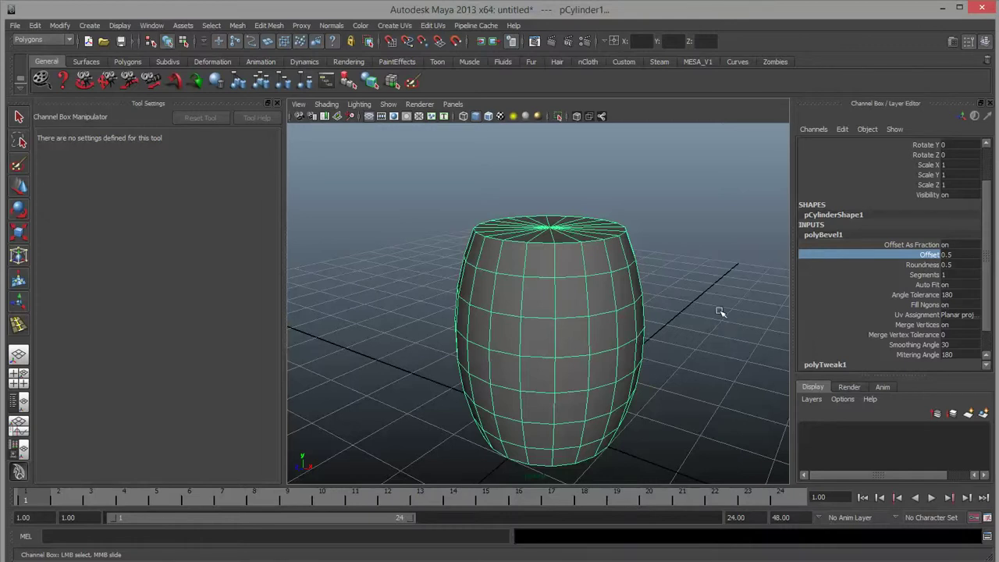
middle_drag(720, 312, 720, 319)
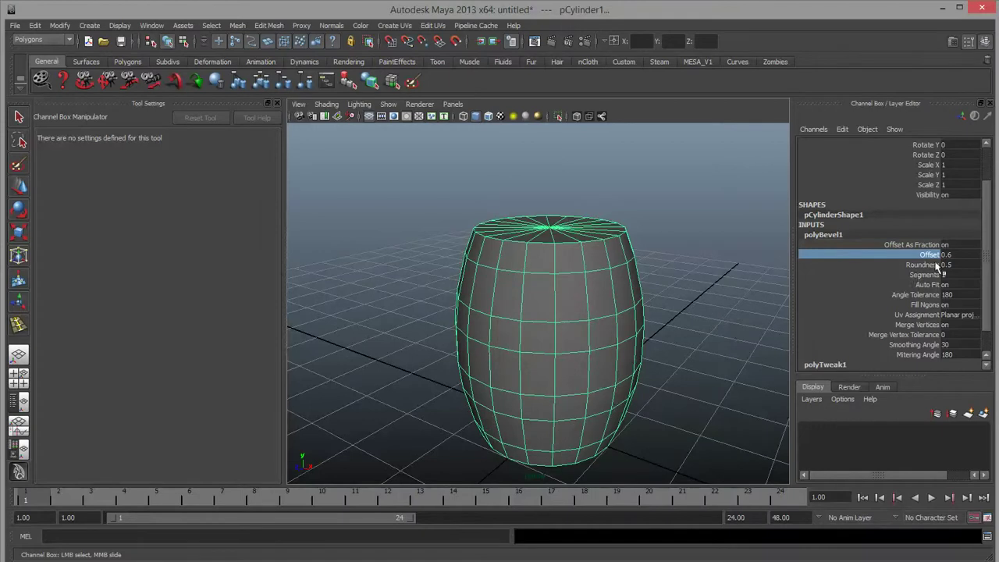
middle_drag(739, 373, 734, 373)
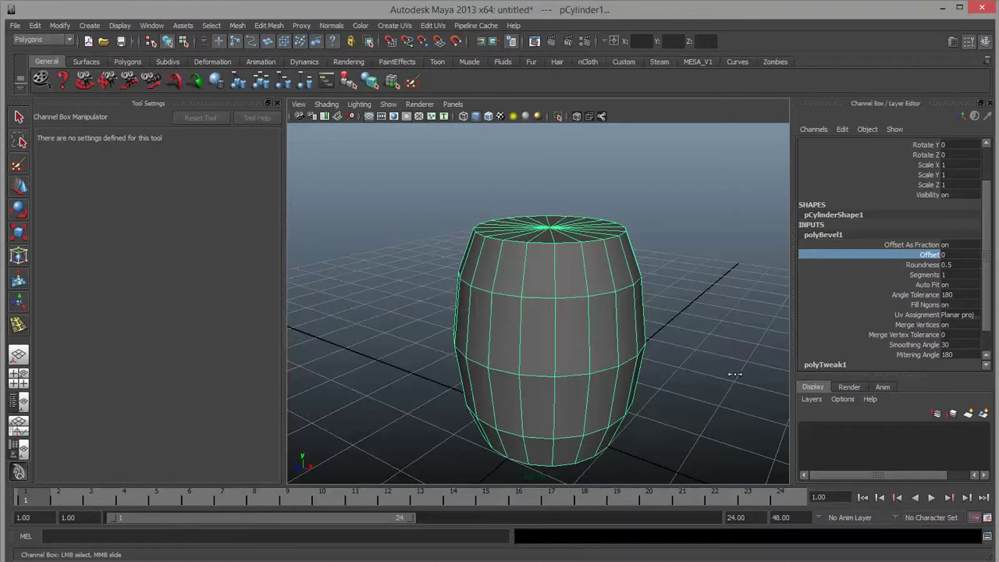
middle_drag(734, 375, 754, 369)
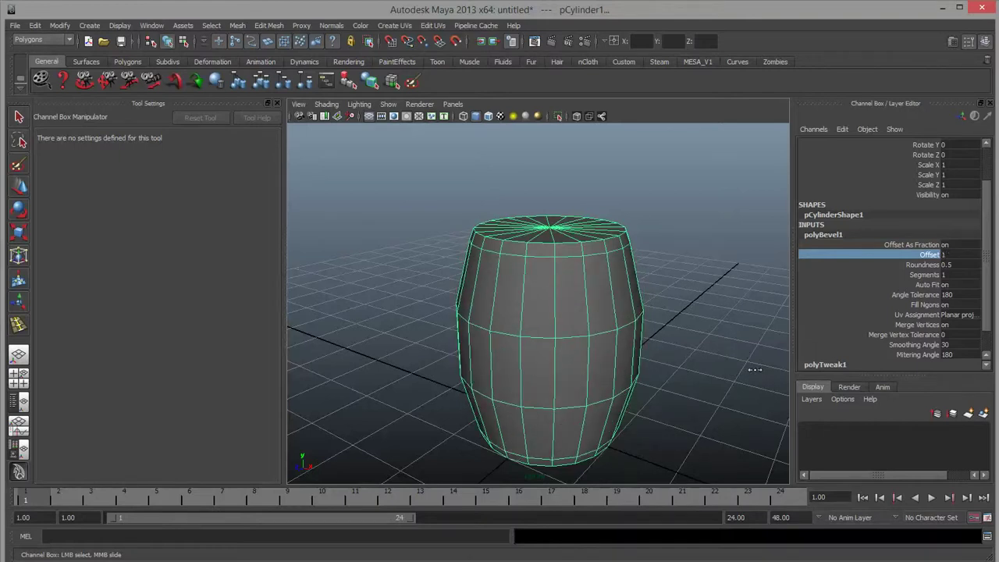
middle_drag(744, 371, 727, 372)
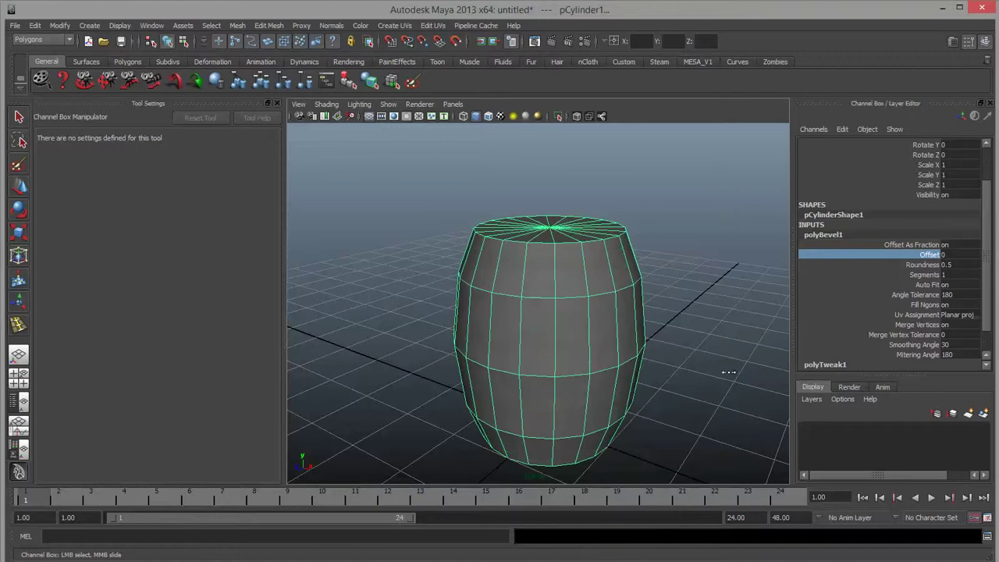
Step: Enter Offset 0.5 and try 2 segments before settling on 1 segment
click(962, 257)
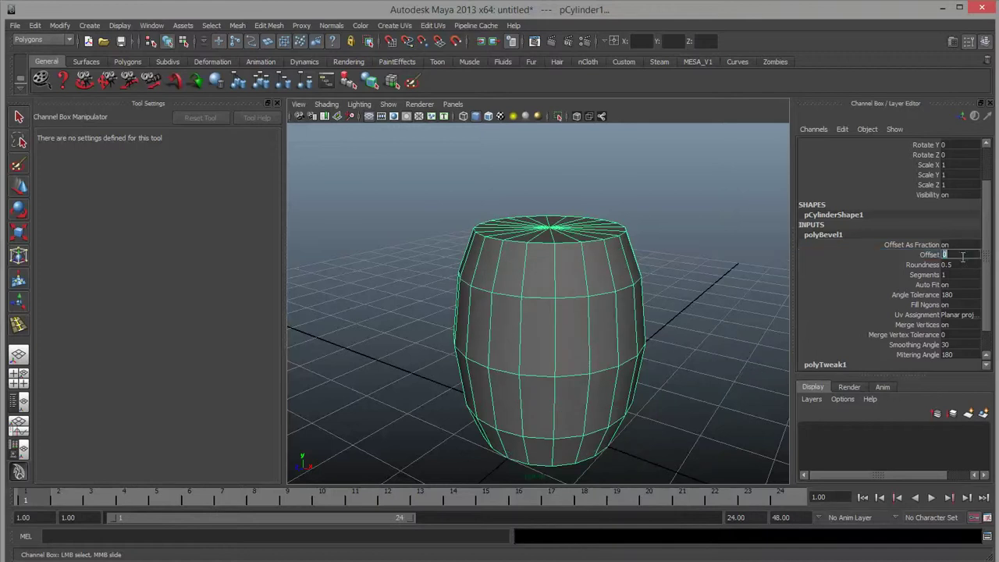
key(Return)
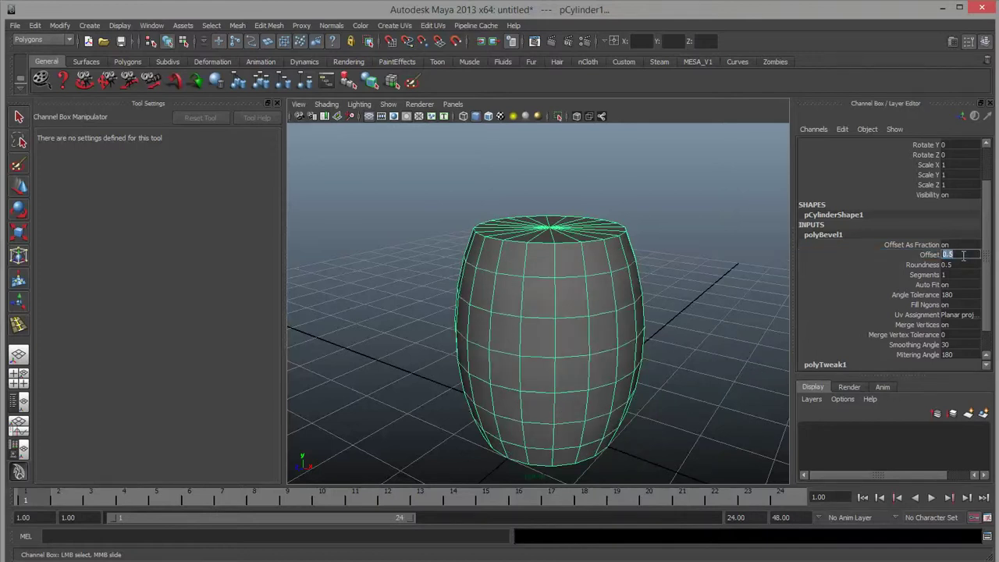
click(927, 275)
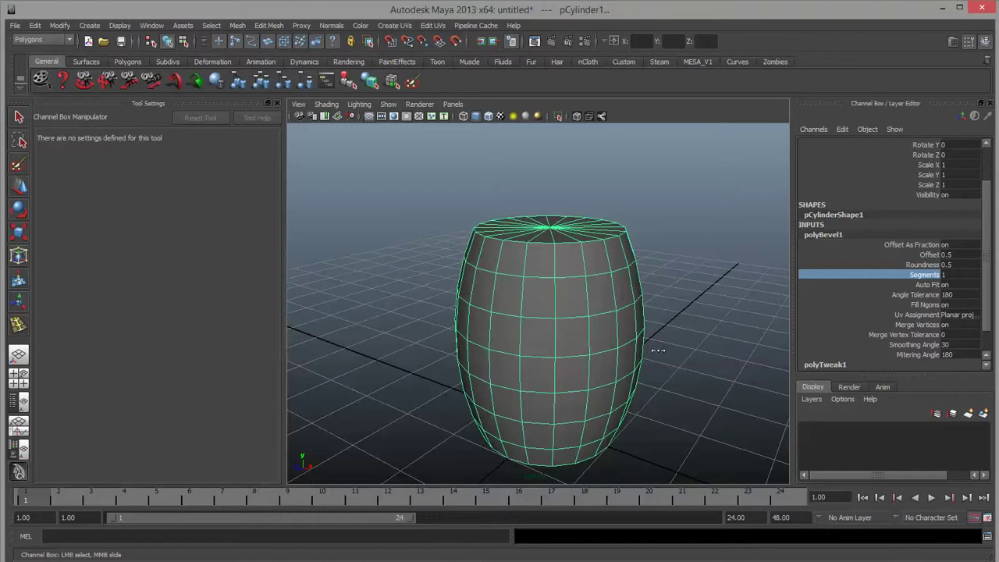
mouse_move(656, 352)
middle_down()
mouse_move(672, 350)
mouse_move(662, 349)
middle_up()
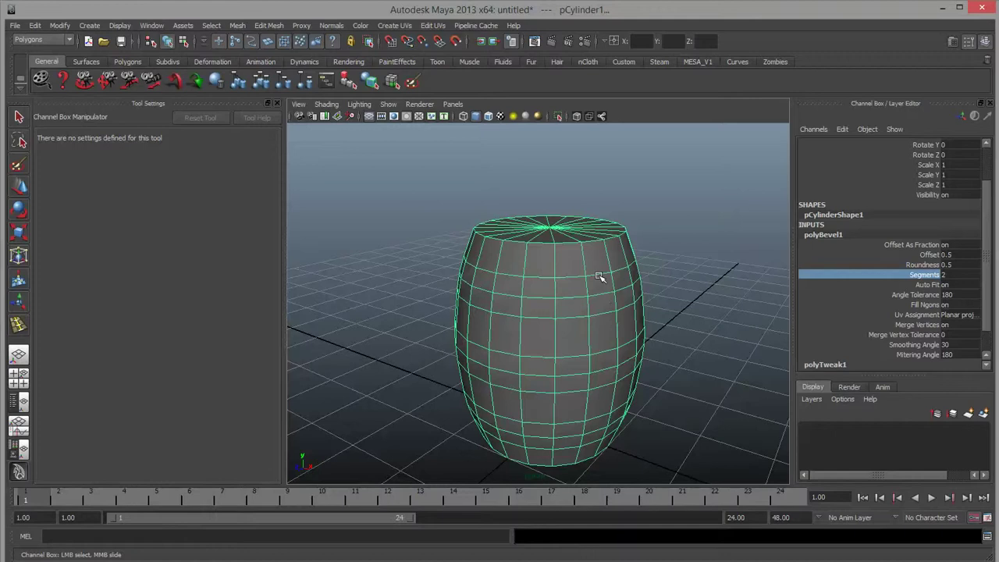
middle_drag(698, 336, 689, 334)
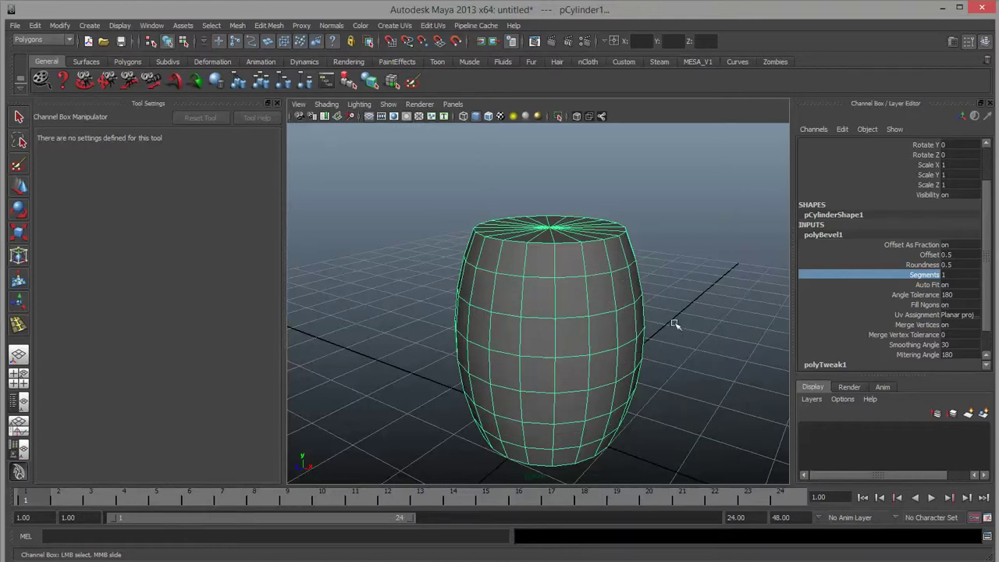
mouse_move(674, 324)
middle_down()
mouse_move(725, 321)
mouse_move(679, 329)
middle_up()
alt+drag(641, 306, 621, 322)
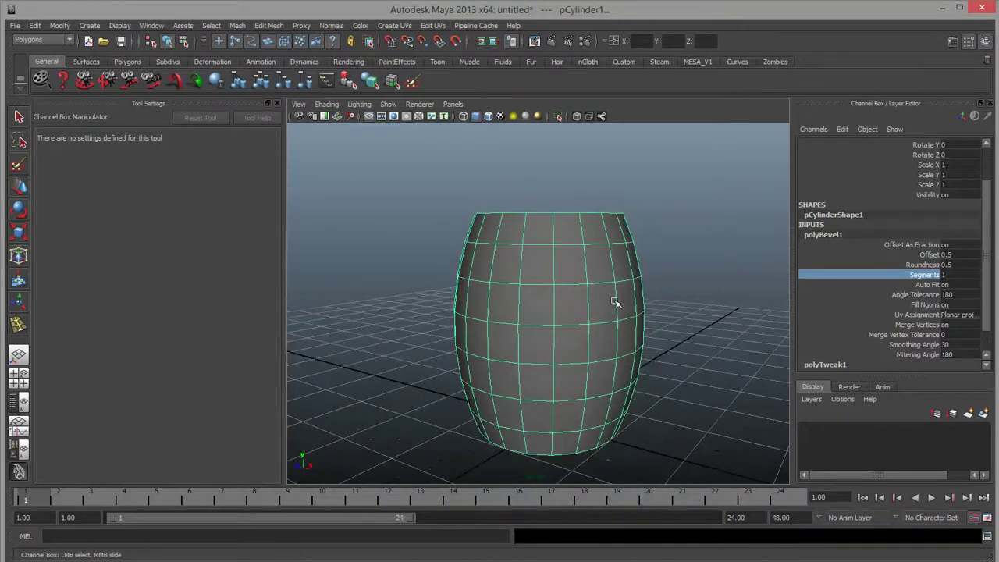
right_drag(615, 301, 662, 283)
click(689, 268)
Step: Look over the barrel's top, deselect it, and bring up Create > Polygon Primitives
alt+drag(689, 268, 632, 225)
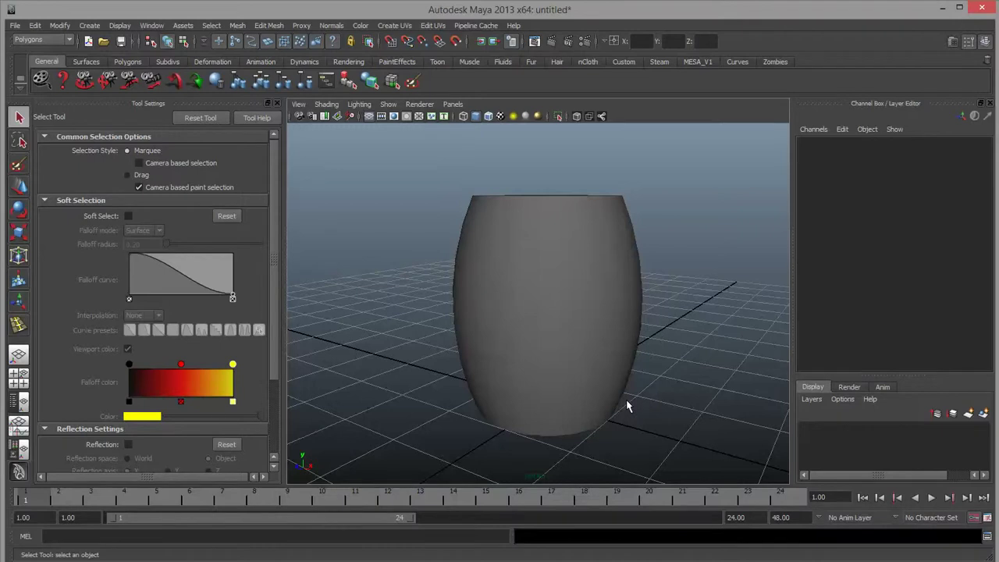
alt+drag(635, 350, 601, 327)
click(586, 306)
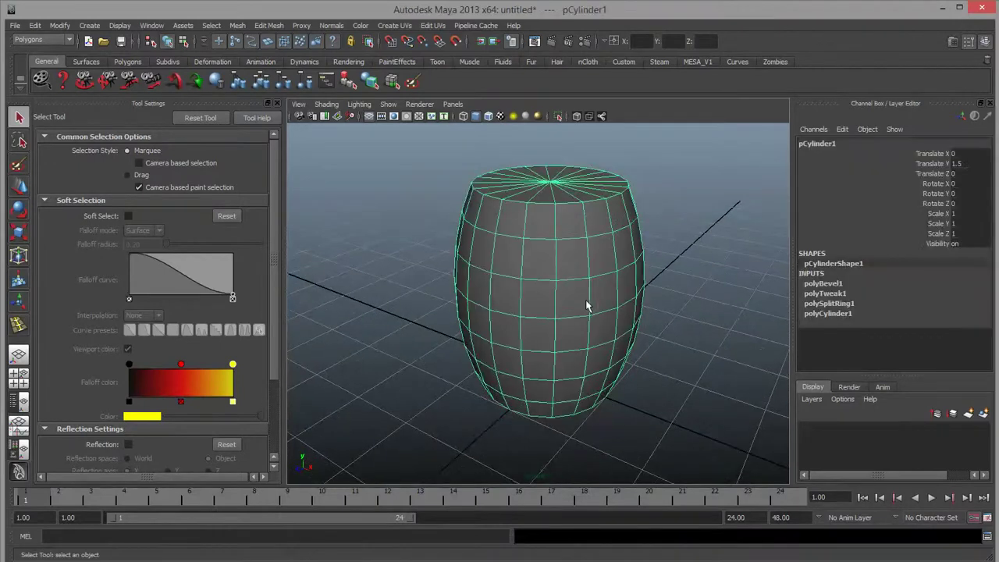
alt+right_drag(566, 325, 564, 364)
alt+drag(564, 364, 564, 323)
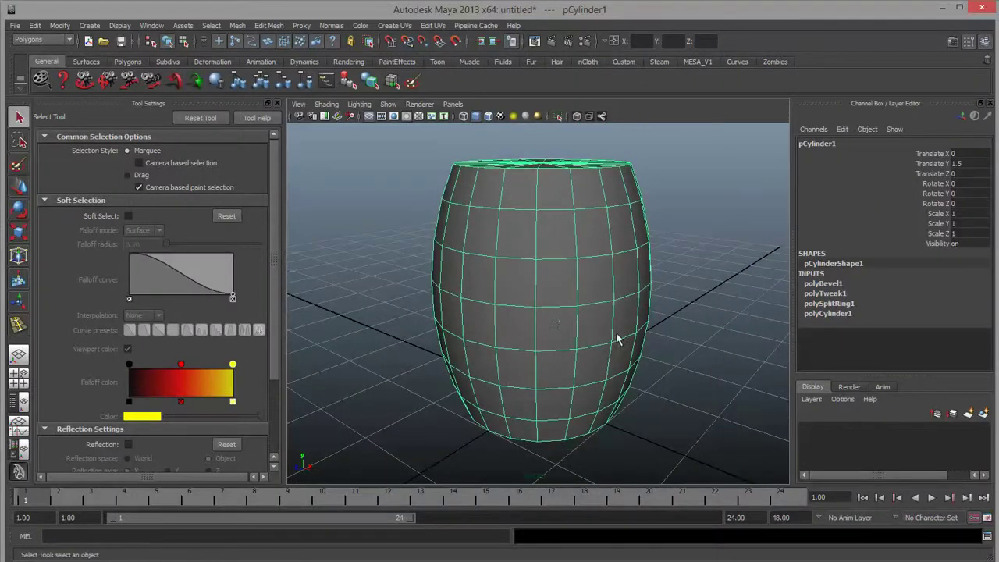
click(401, 226)
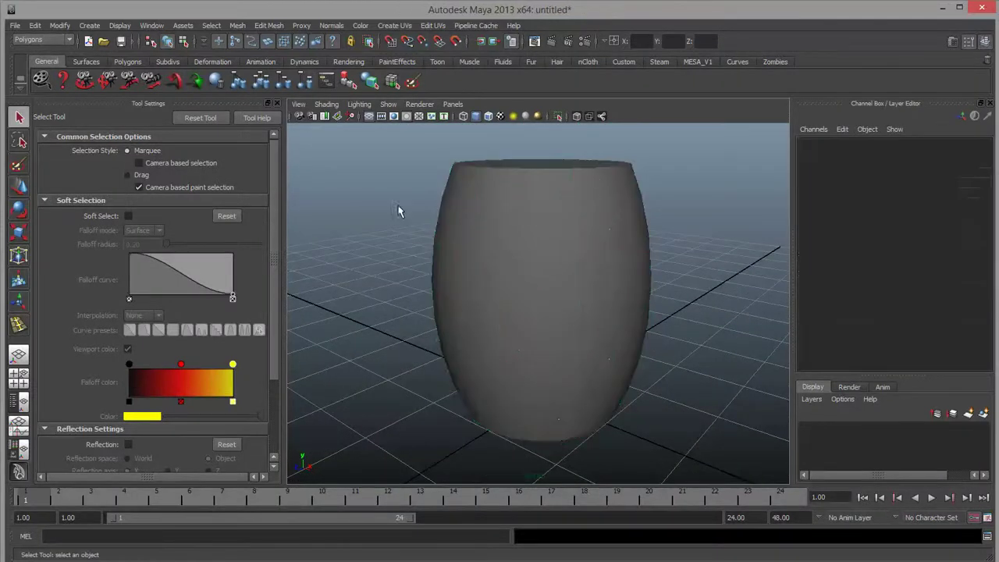
click(90, 26)
mouse_move(112, 56)
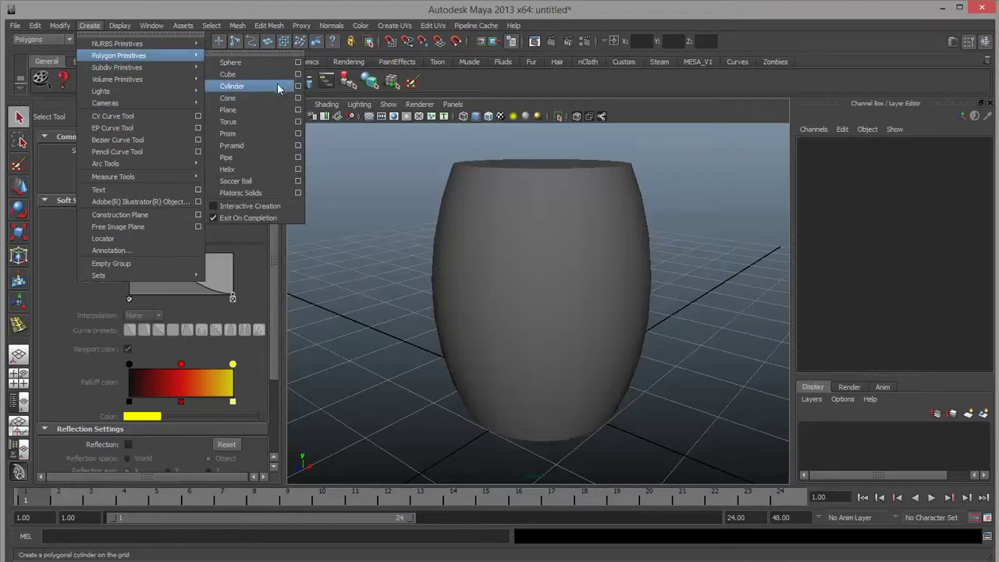
Step: Raise the new cylinder to the upper barrel, scaling it 1.223 wide and 0.106 tall into a hoop
key(w)
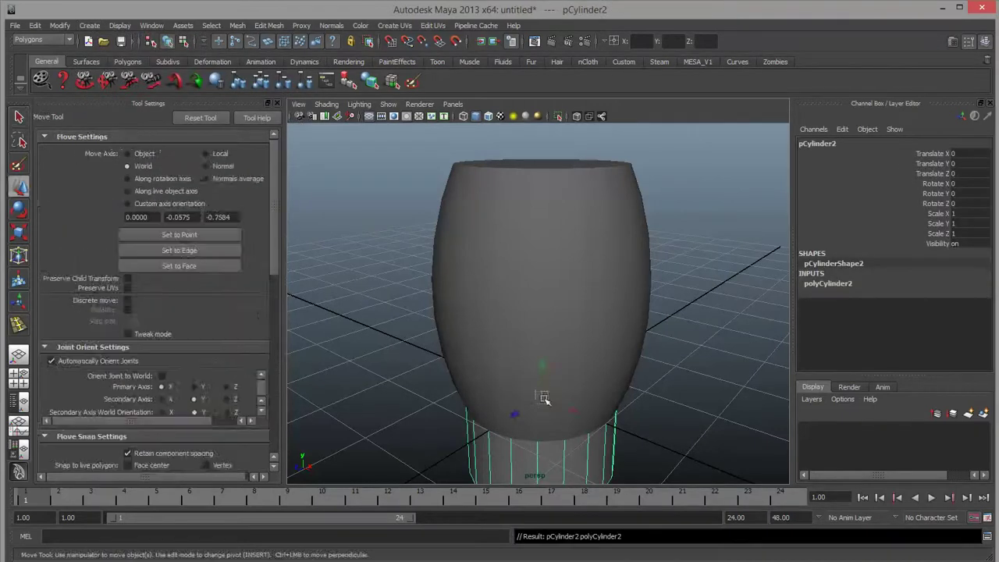
drag(542, 366, 544, 185)
key(r)
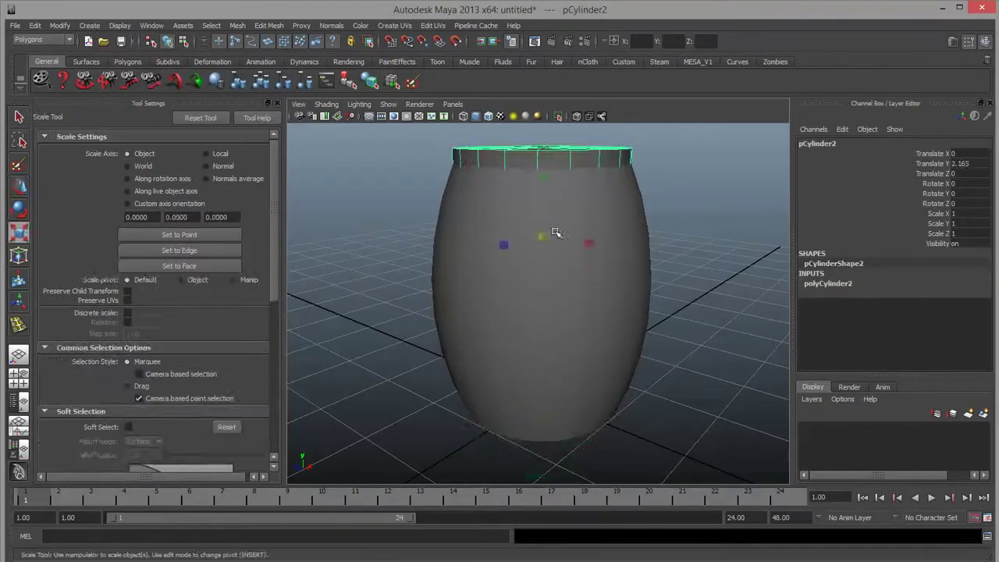
drag(556, 234, 573, 234)
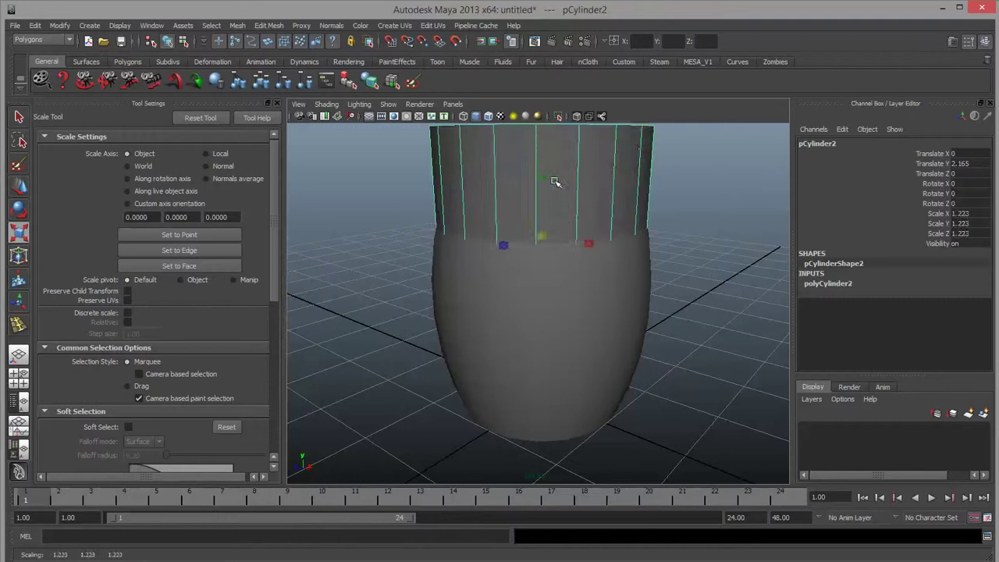
mouse_move(544, 181)
mouse_down()
mouse_move(542, 226)
mouse_move(546, 166)
mouse_up()
key(w)
key(r)
key(w)
scroll(538, 221, up, 3)
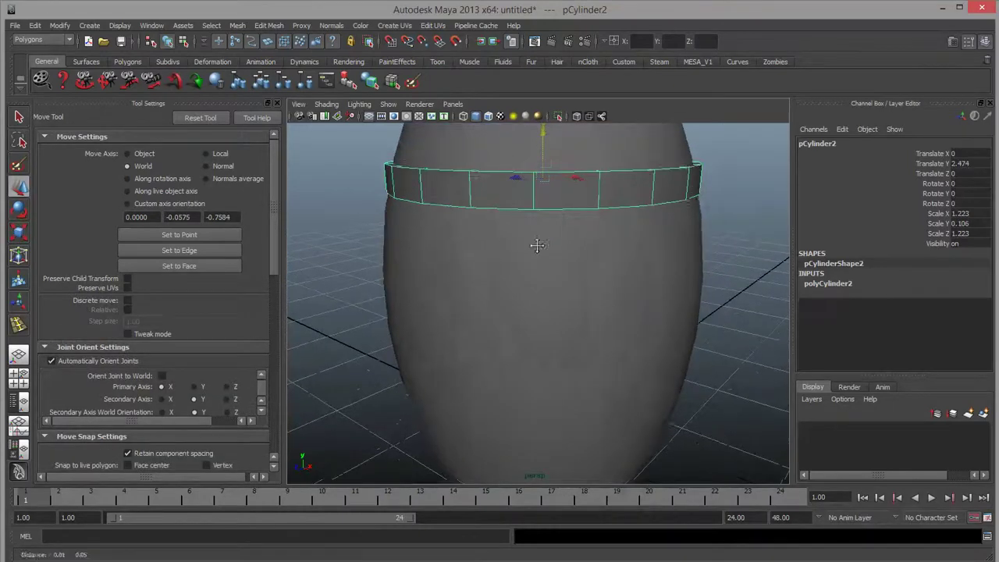
scroll(539, 221, down, 2)
scroll(538, 221, up, 1)
right_drag(553, 238, 554, 212)
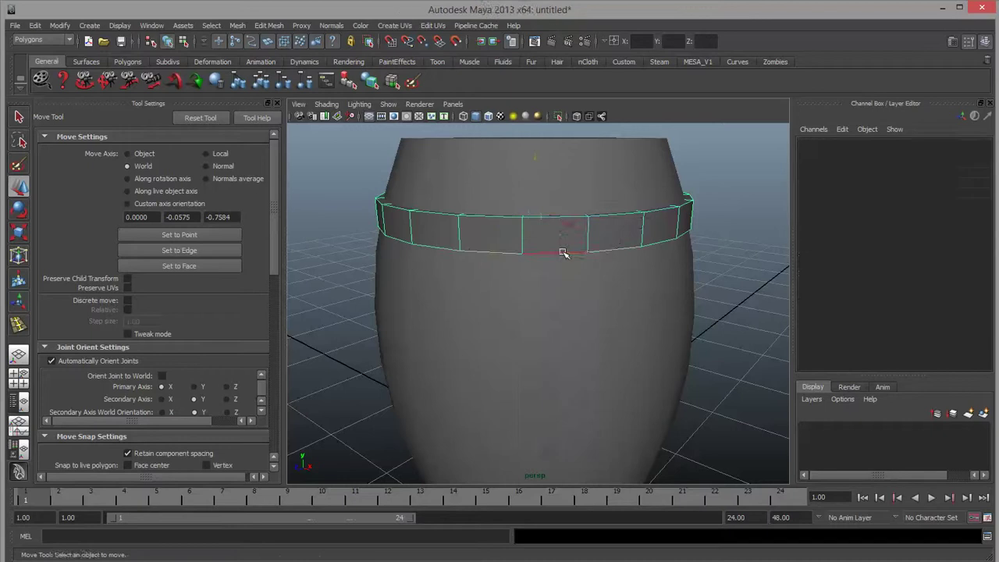
Step: Scale the hoop ring's bottom edge loop out slightly to widen it
double_click(563, 252)
key(r)
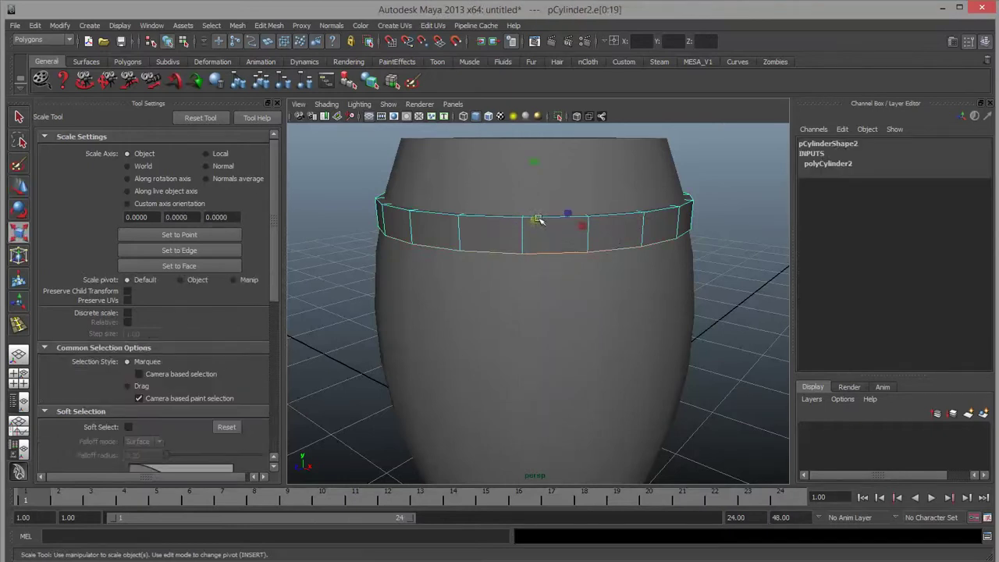
drag(535, 218, 543, 216)
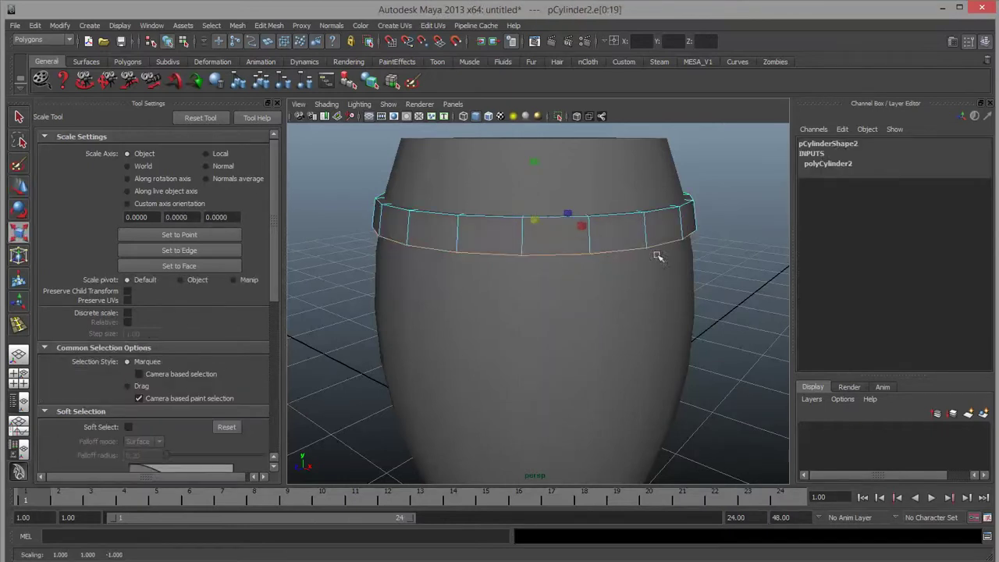
Step: Return to Object Mode and select the hoop ring
right_drag(666, 220, 700, 204)
alt+drag(706, 226, 642, 345)
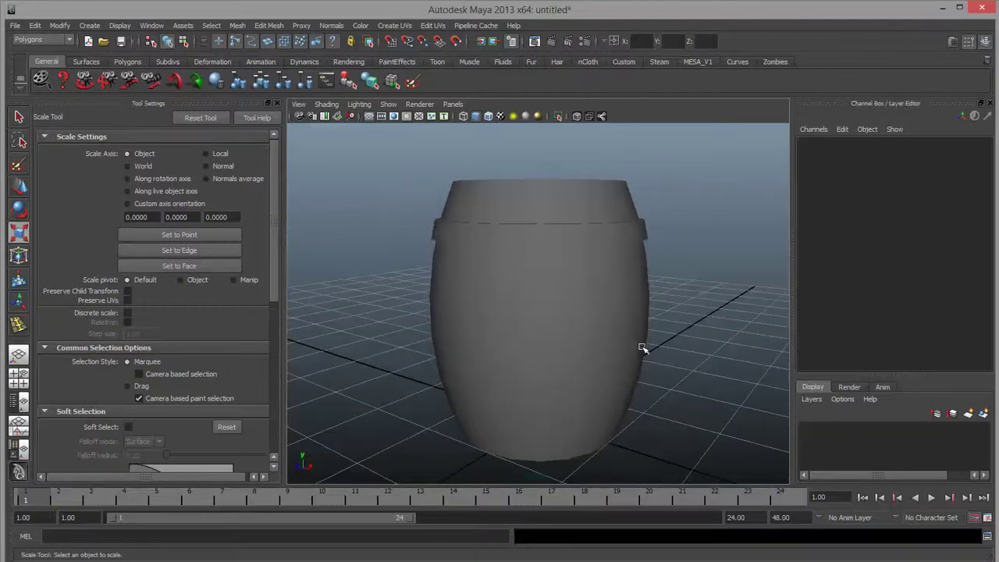
click(582, 236)
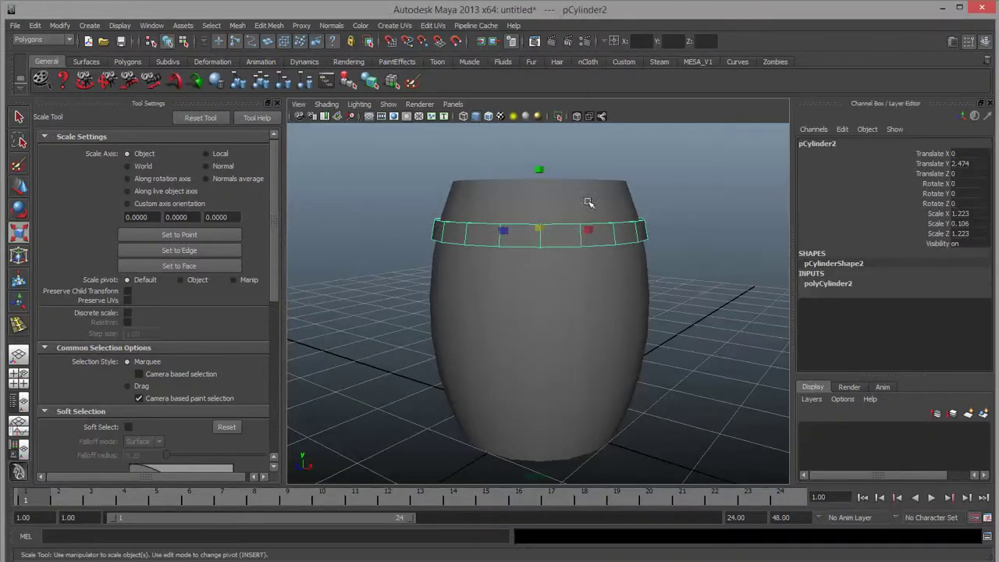
click(588, 202)
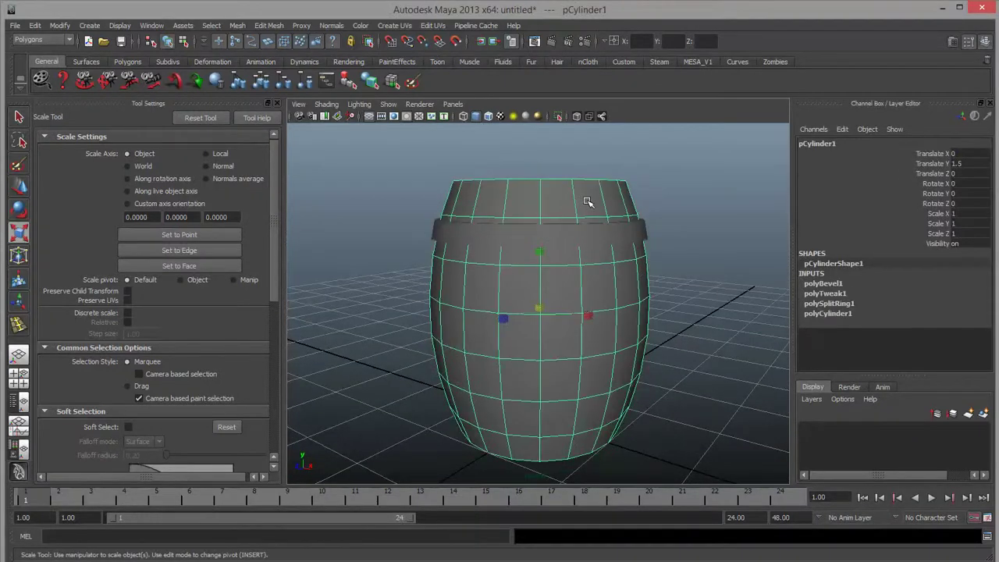
click(606, 238)
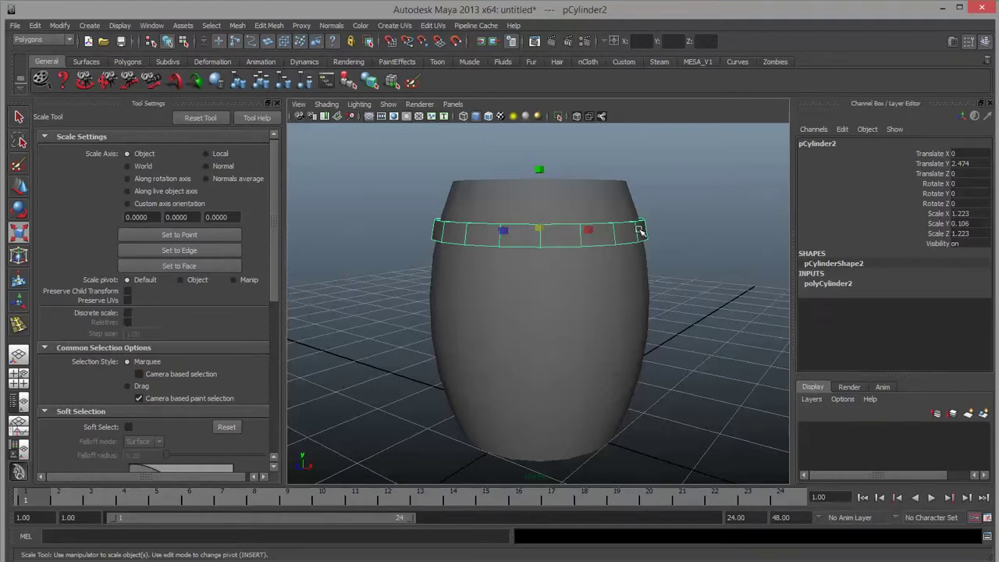
Step: Delete the hoop ring, leaving the barrel pCylinder1, and select the barrel
alt+drag(650, 225, 653, 249)
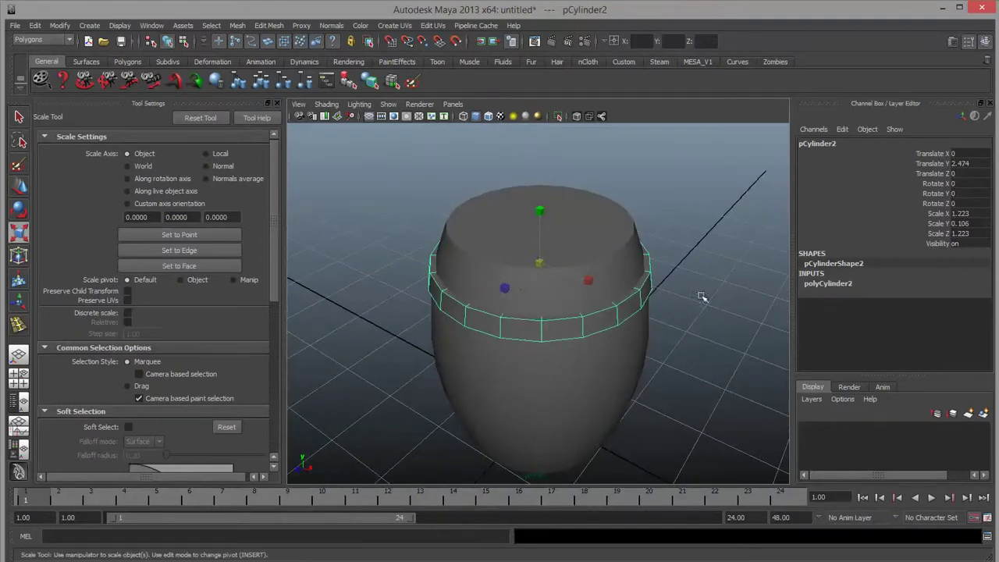
click(659, 293)
key(ctrl+z)
click(680, 301)
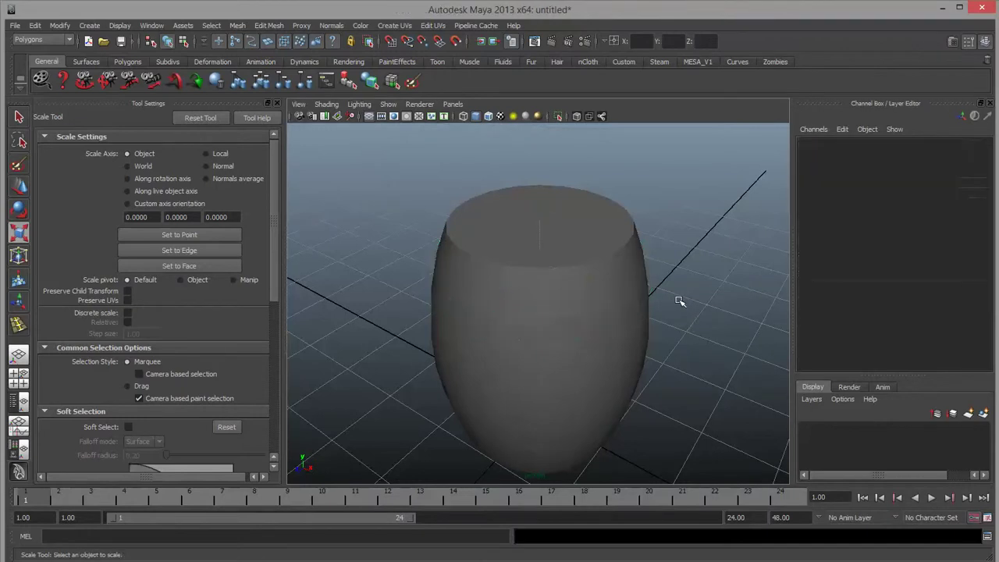
click(639, 305)
alt+drag(640, 305, 566, 341)
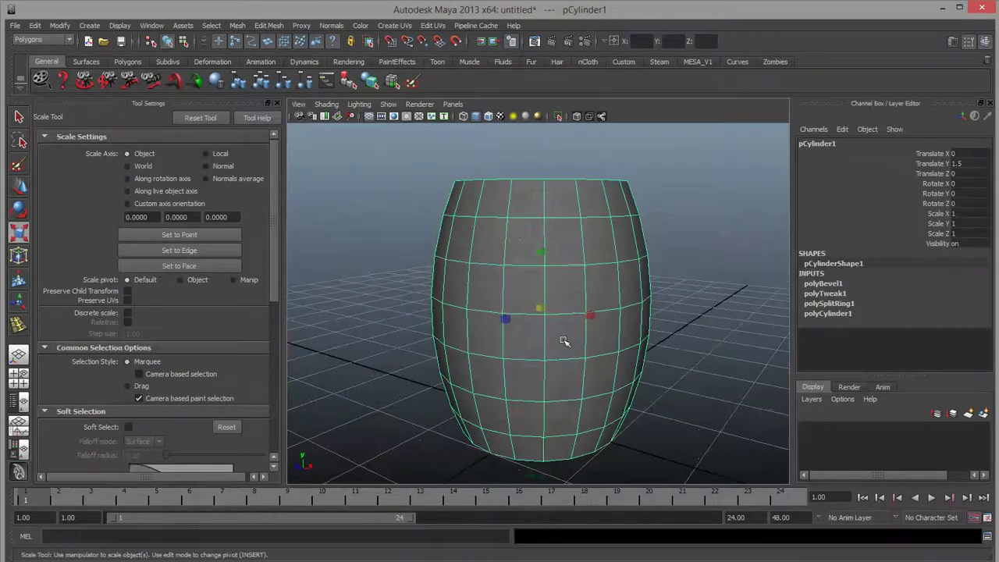
Step: Insert two horizontal edge loops on the barrel, one upper and one near the bottom
alt+right_drag(565, 341, 566, 275)
alt+drag(565, 274, 553, 196)
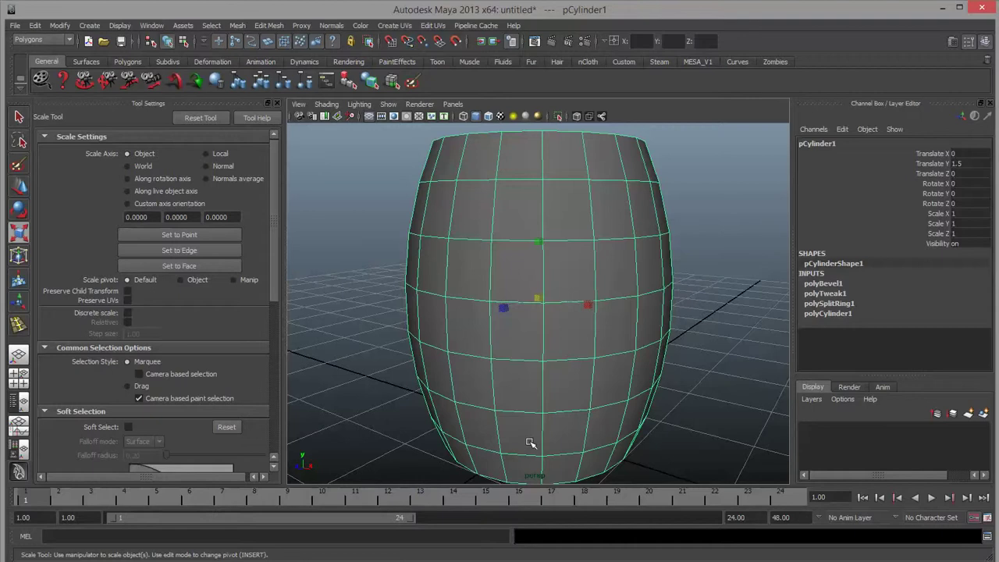
right_drag(544, 216, 544, 184)
click(543, 206)
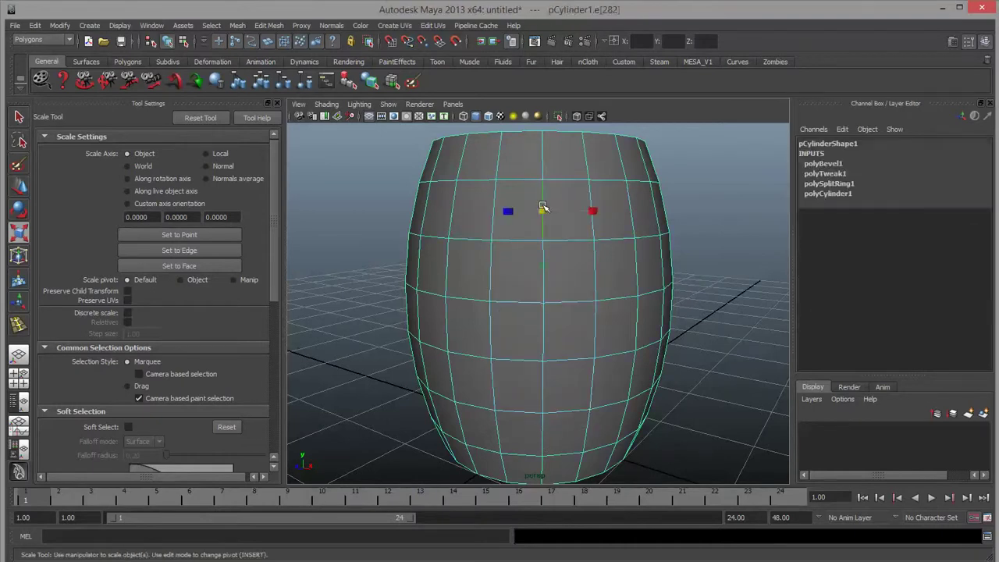
shift+right_click(543, 206)
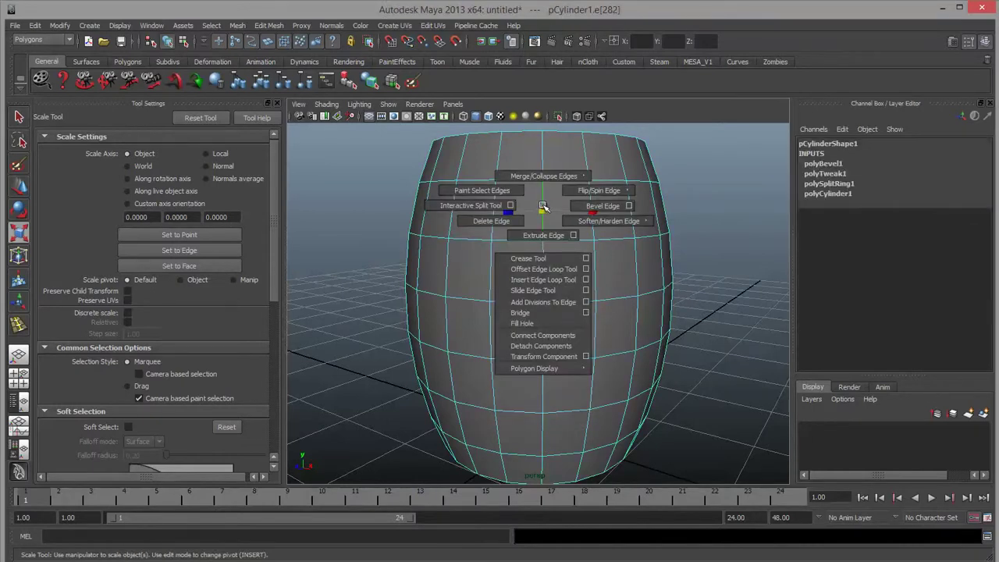
click(543, 279)
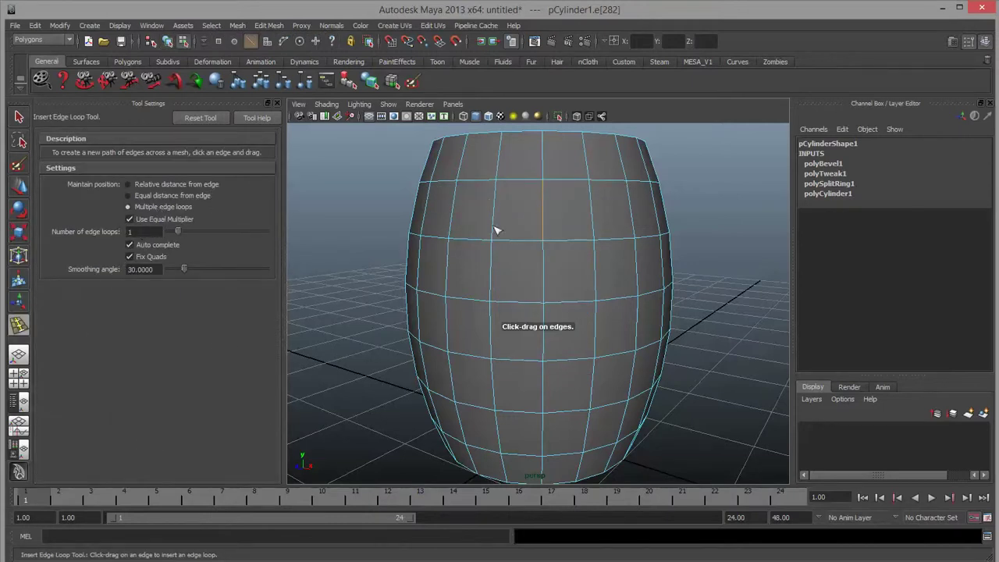
click(544, 211)
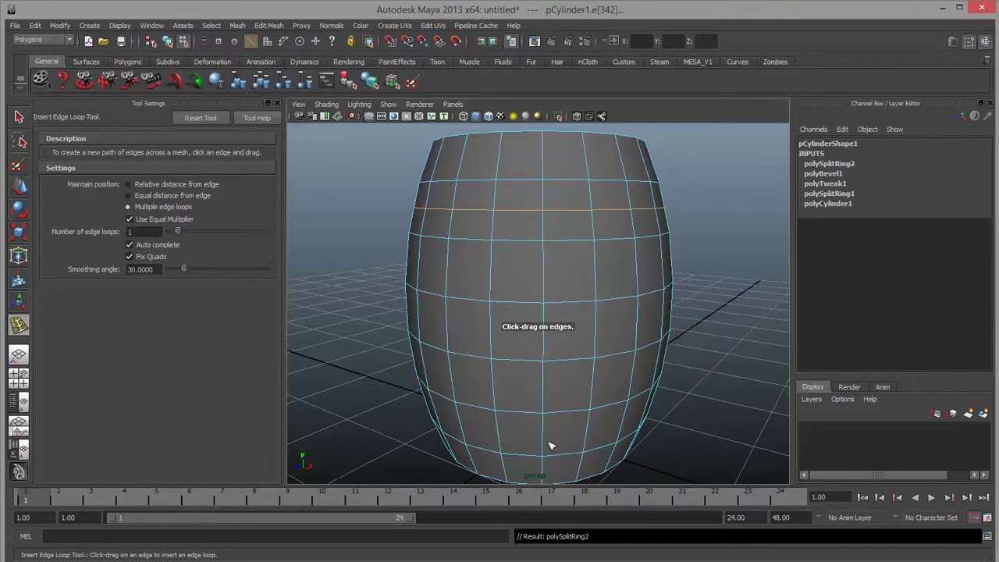
drag(544, 439, 595, 443)
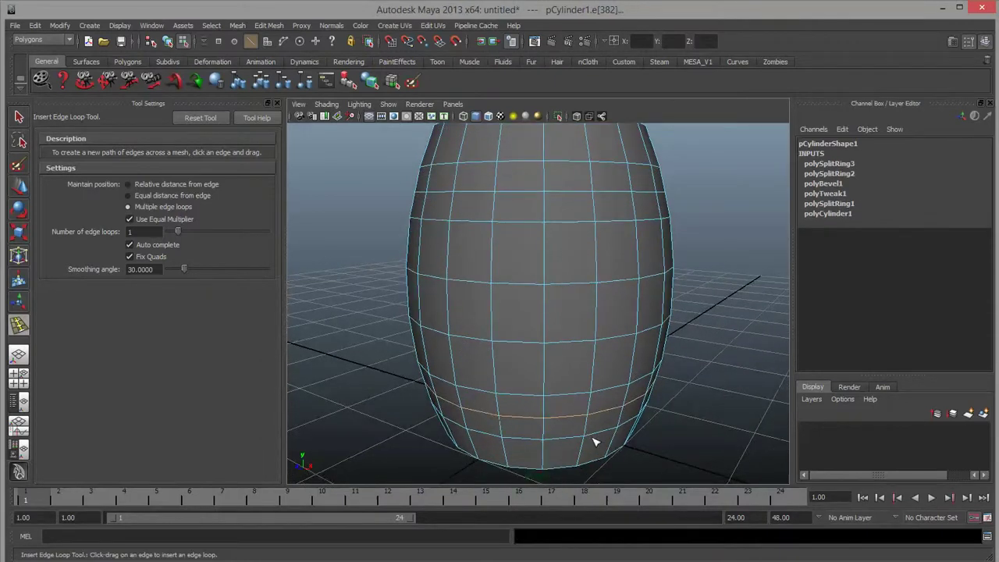
Step: Select two faces near the barrel's bottom and two near its top
key(w)
click(559, 422)
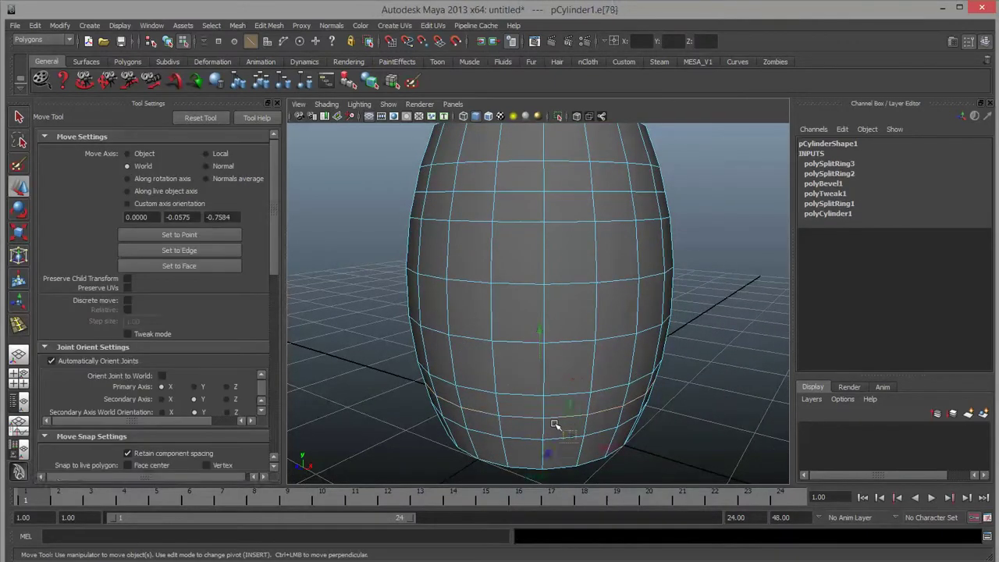
right_drag(555, 425, 555, 448)
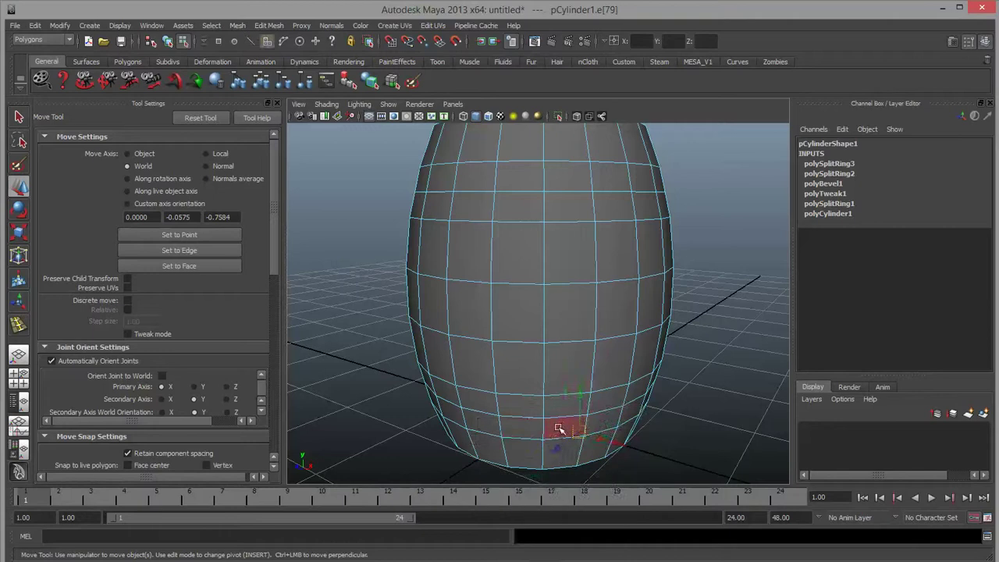
click(561, 429)
shift+click(511, 426)
shift+click(521, 173)
shift+click(574, 173)
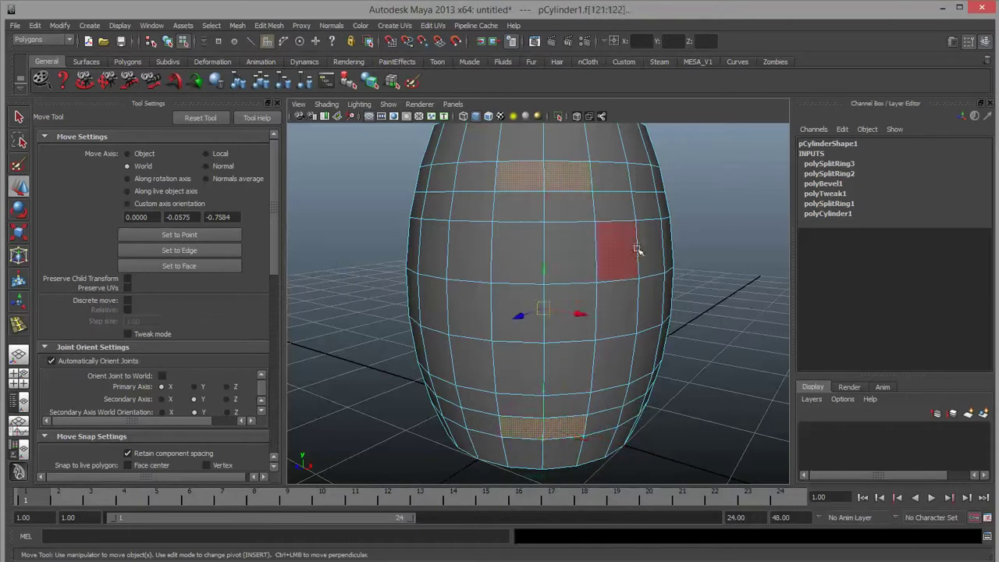
alt+drag(640, 245, 645, 287)
alt+right_drag(645, 287, 616, 263)
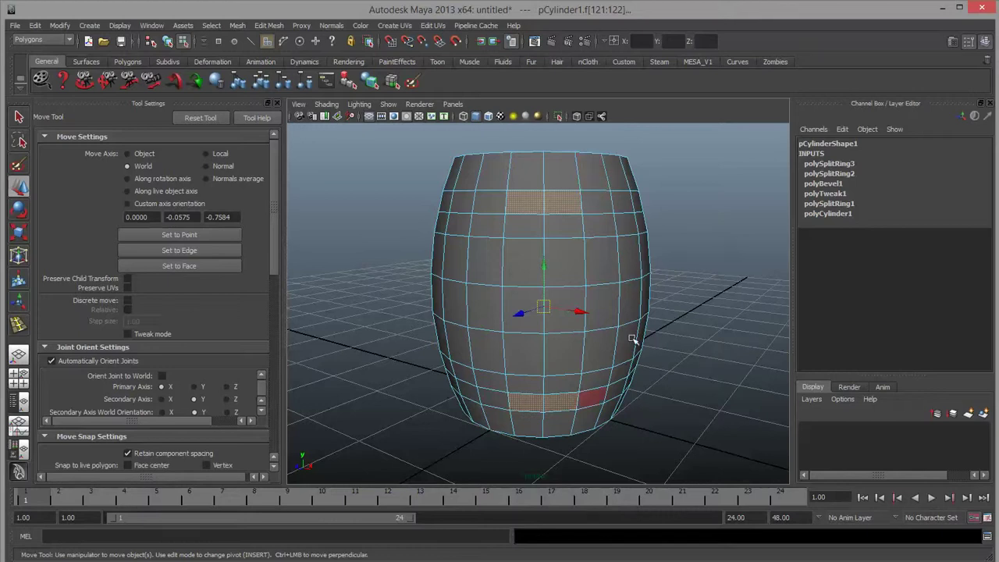
Step: Orbit around the barrel and deselect all of its faces
mouse_move(578, 271)
alt+mouse_down()
mouse_move(574, 297)
mouse_move(570, 277)
alt+mouse_up()
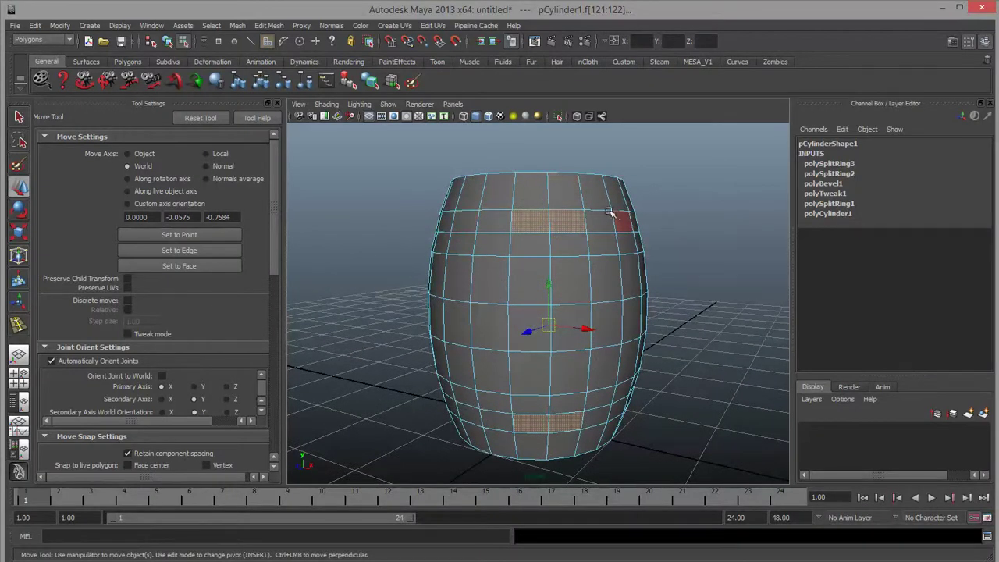
click(667, 224)
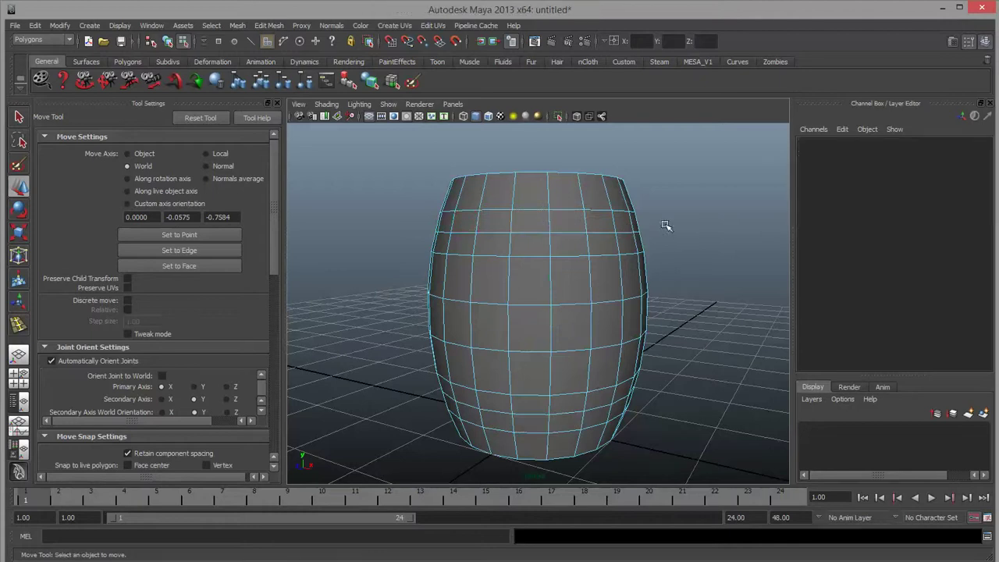
Step: Select all barrel faces, then pick single faces near the top in select mode (Q)
double_click(568, 223)
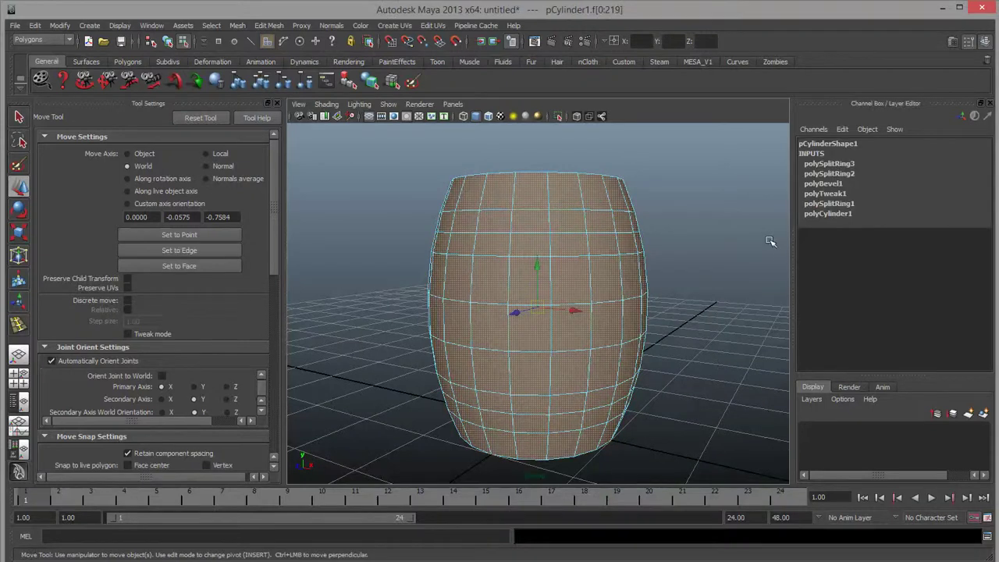
key(alt)
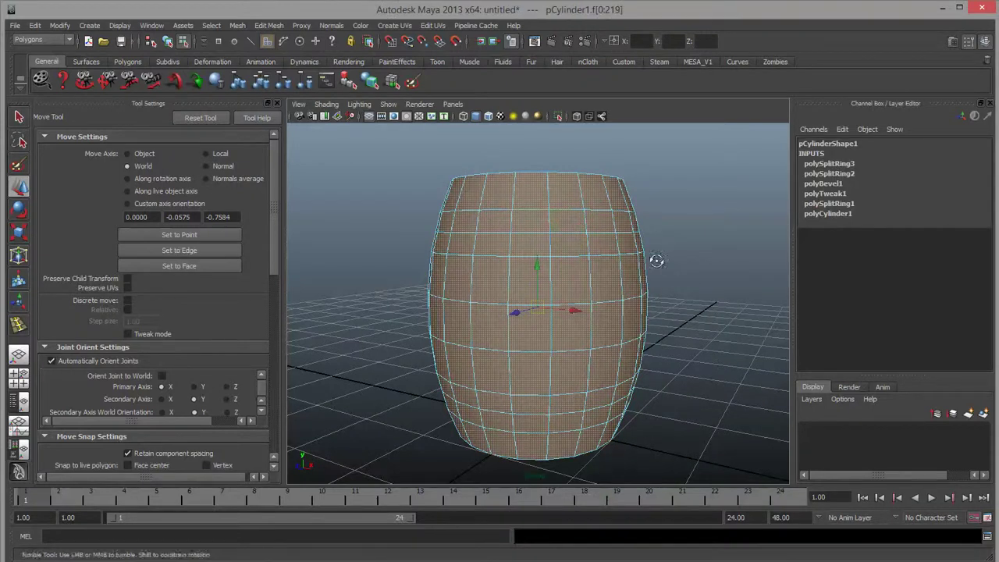
mouse_move(656, 260)
alt+mouse_down()
mouse_move(663, 383)
mouse_move(640, 250)
alt+mouse_up()
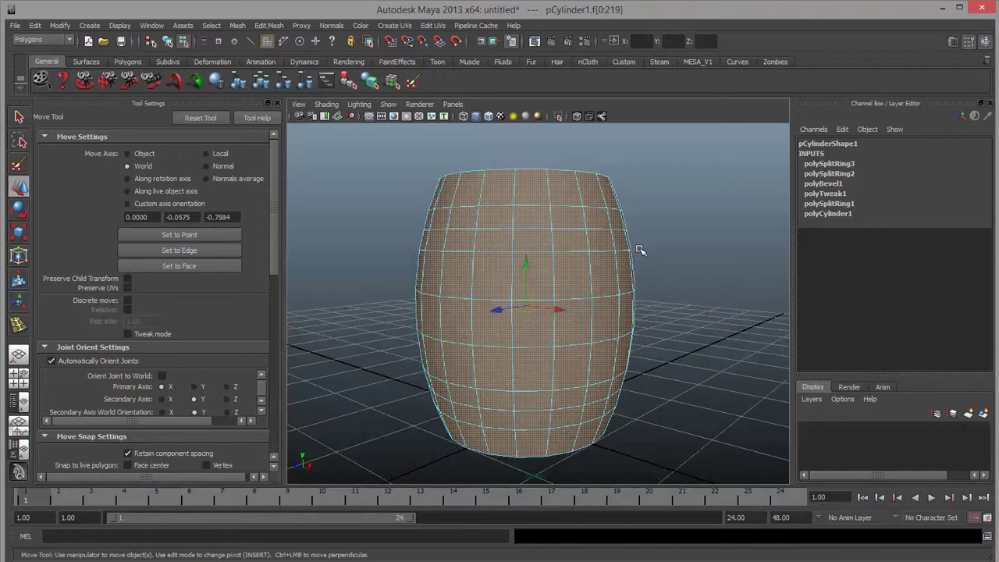
click(497, 214)
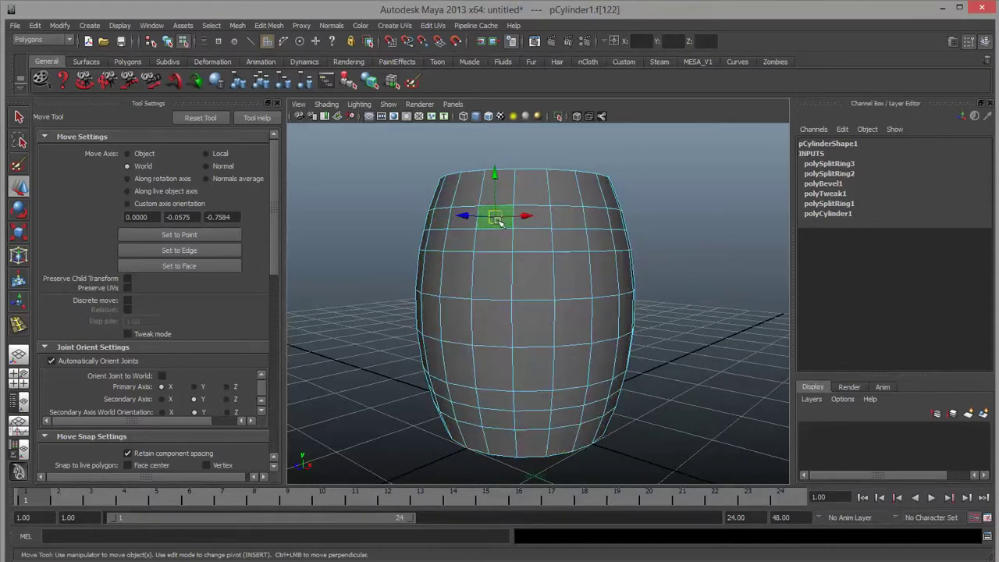
key(q)
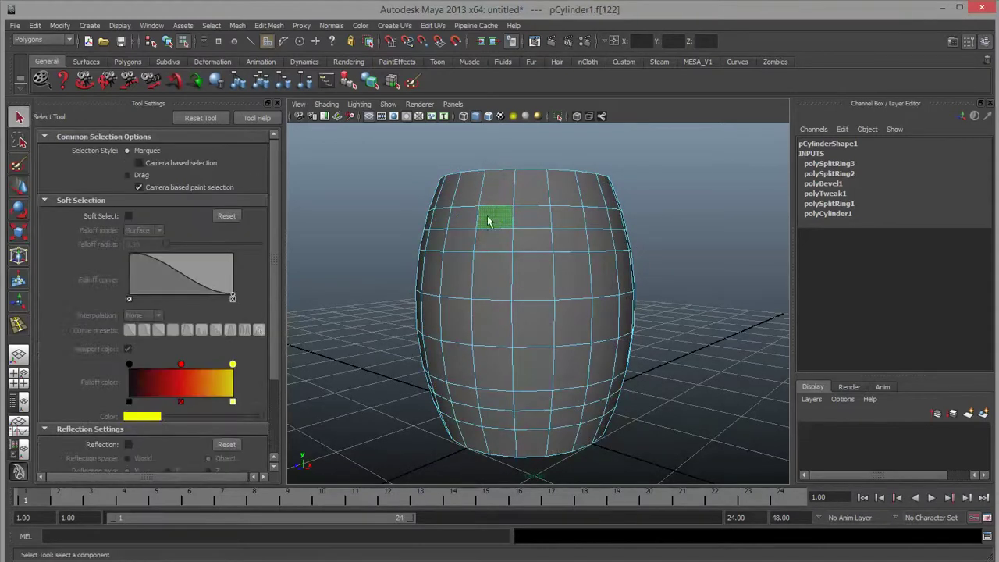
click(698, 232)
click(496, 223)
Step: Select the top and bottom face rings by double-clicking, then clear the selection
shift+double_click(531, 218)
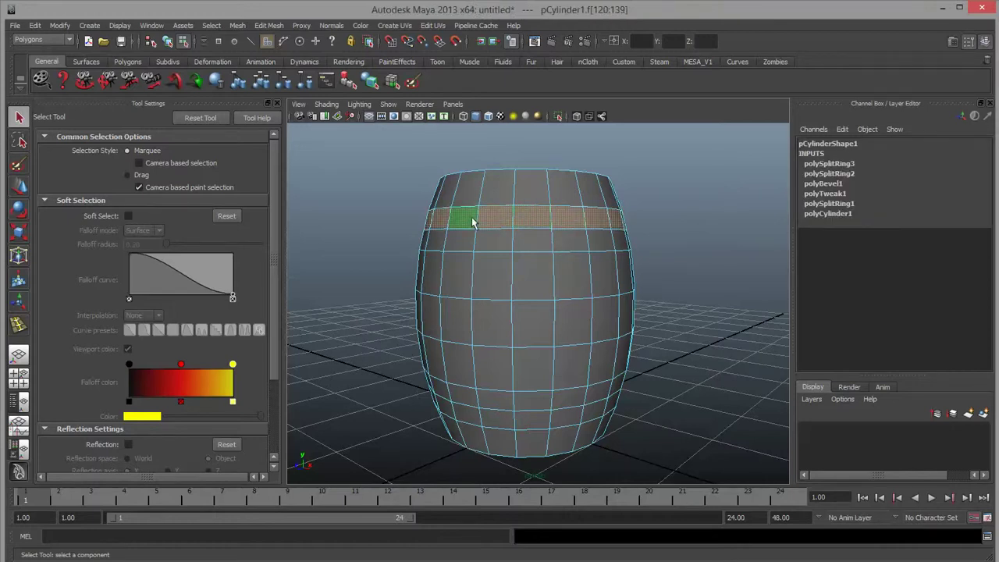
alt+drag(531, 241, 559, 234)
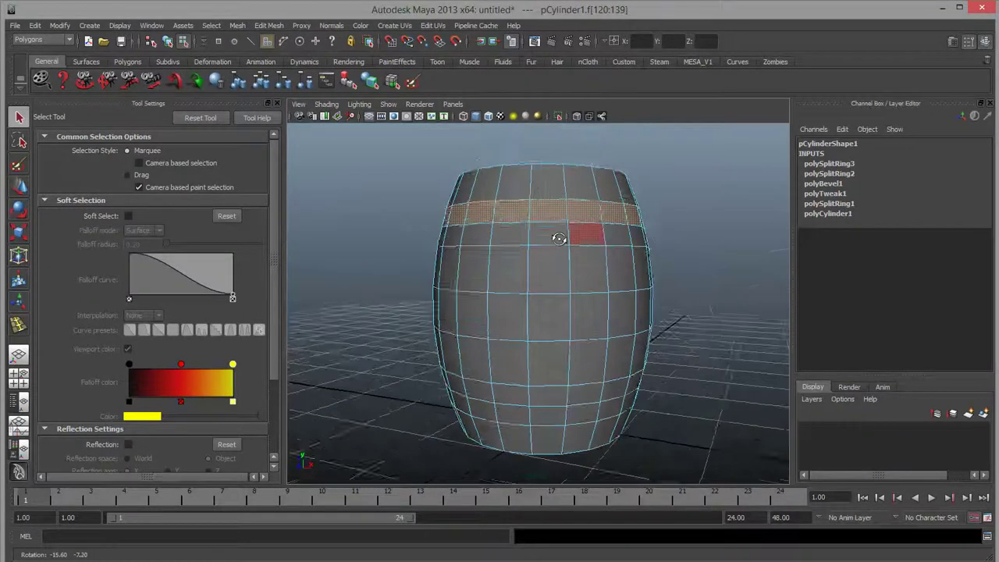
alt+drag(611, 287, 582, 281)
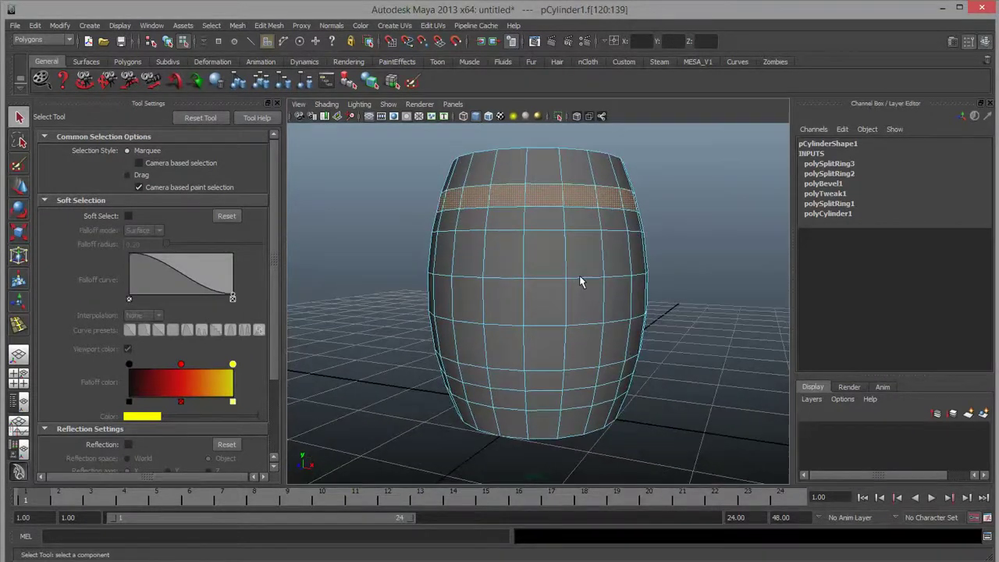
shift+click(509, 400)
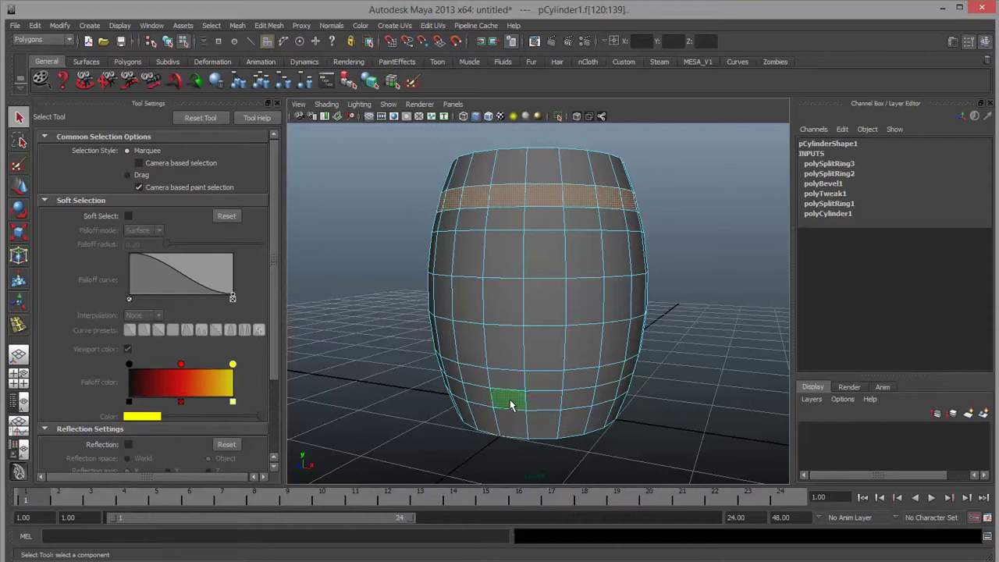
shift+double_click(551, 402)
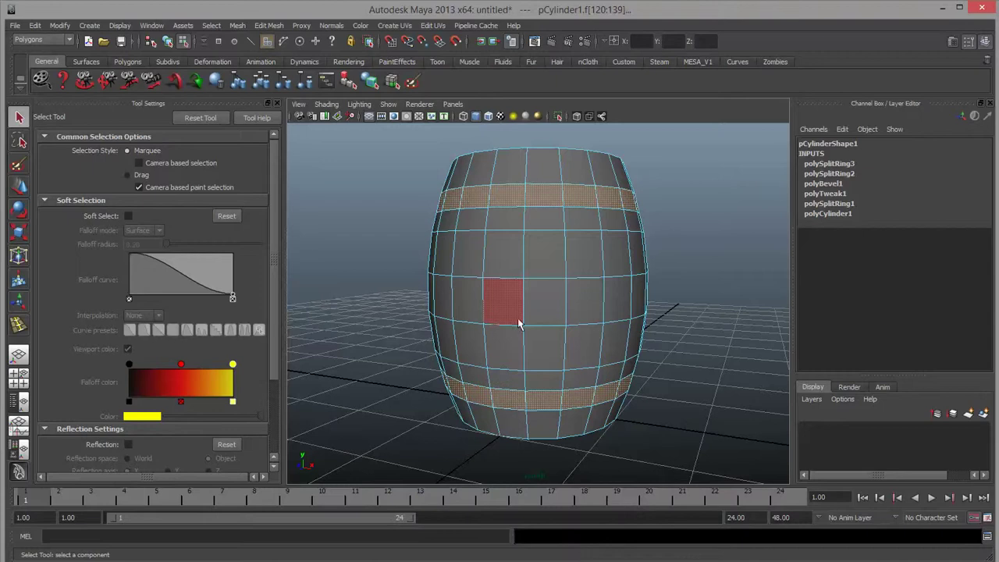
click(736, 262)
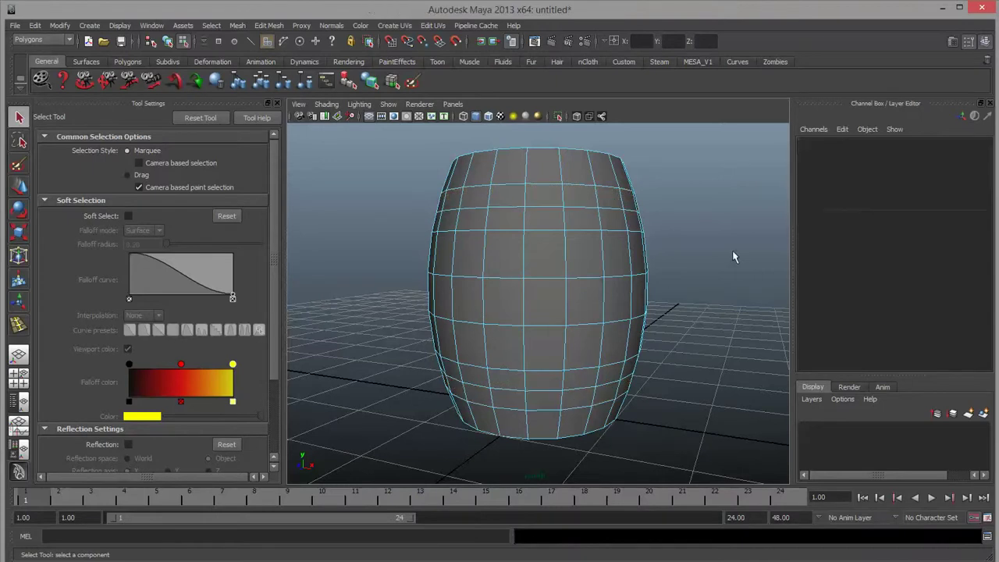
alt+drag(580, 241, 570, 275)
Step: Marquee-select the upper and lower face rings in the enlarged front view, then return to perspective
key(space)
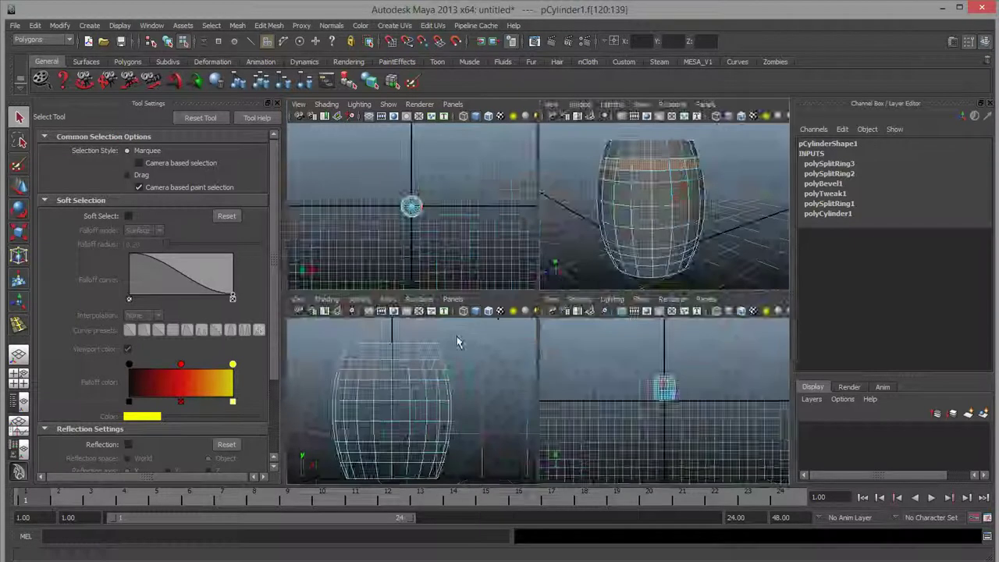
key(space)
drag(367, 223, 651, 236)
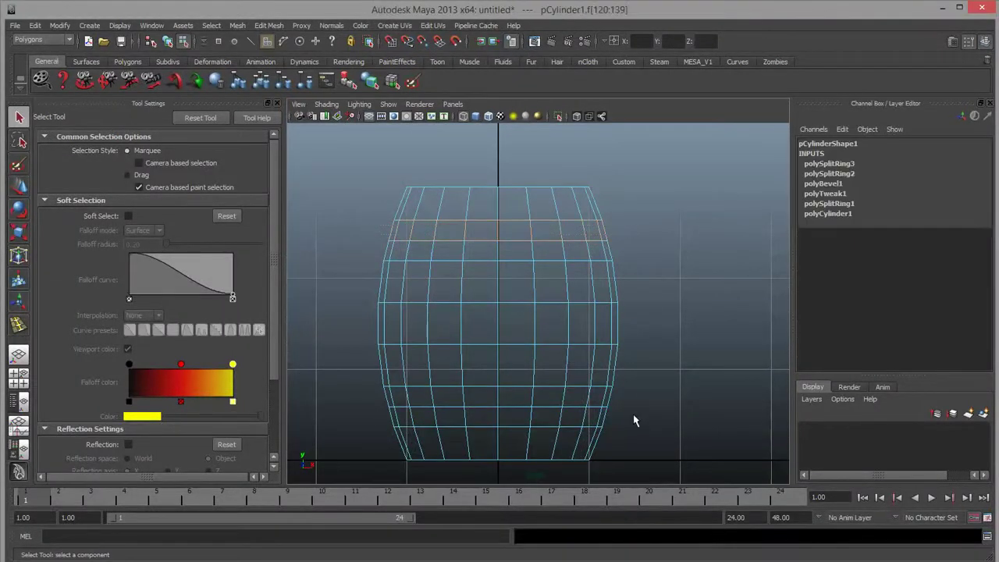
shift+drag(635, 419, 351, 425)
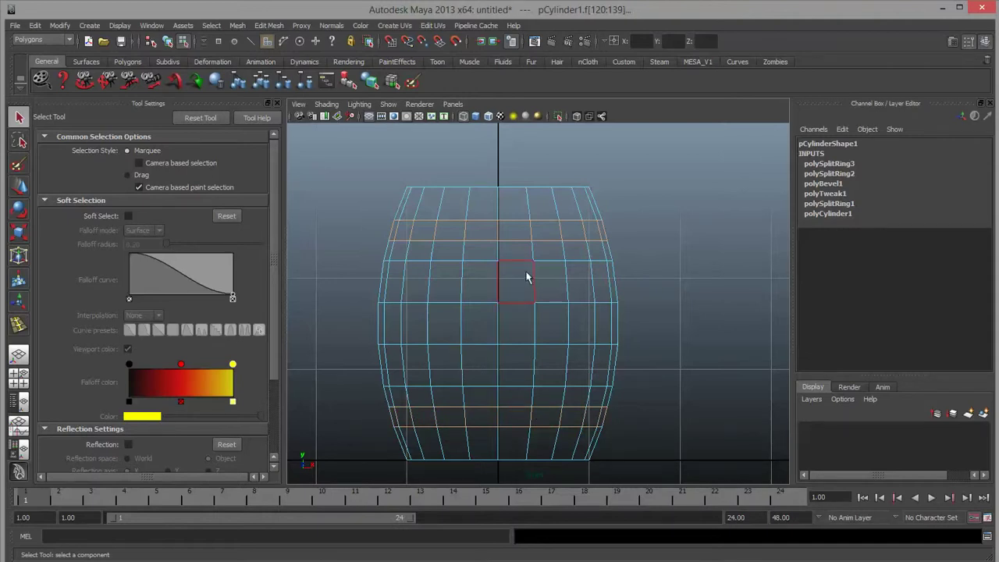
key(space)
key(space)
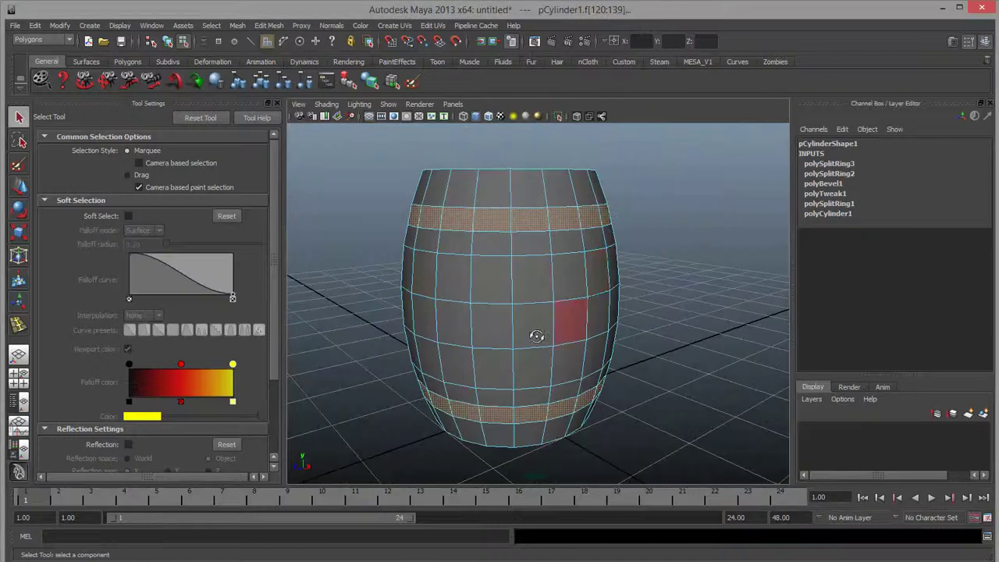
alt+drag(535, 335, 562, 351)
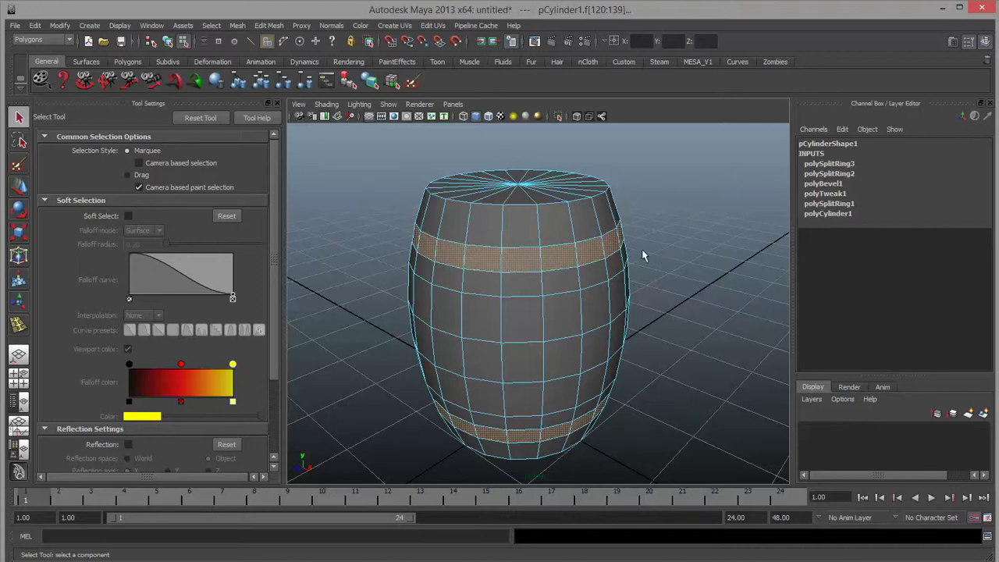
Step: Apply Extrude Face to the upper and lower face rings
shift+right_click(561, 260)
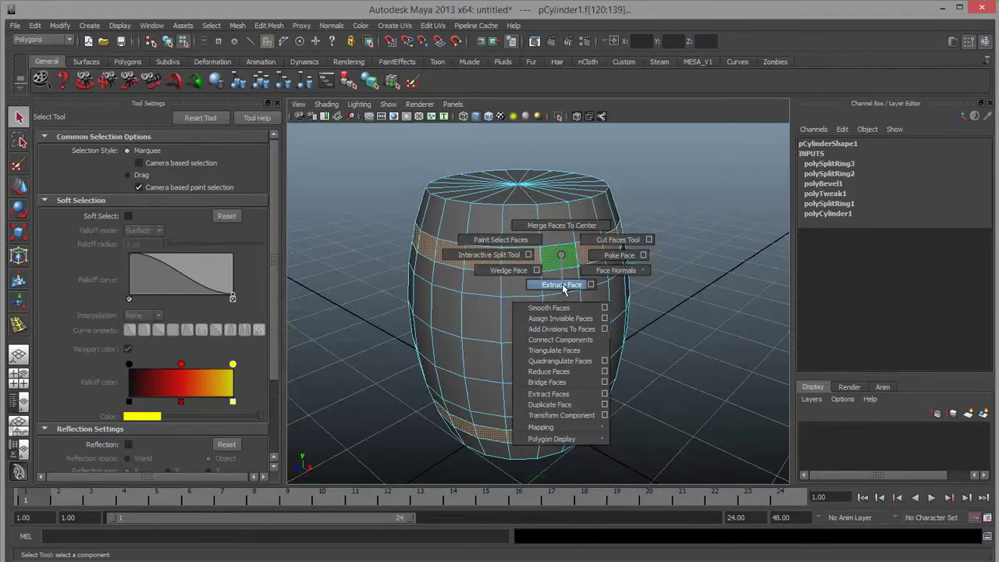
click(563, 285)
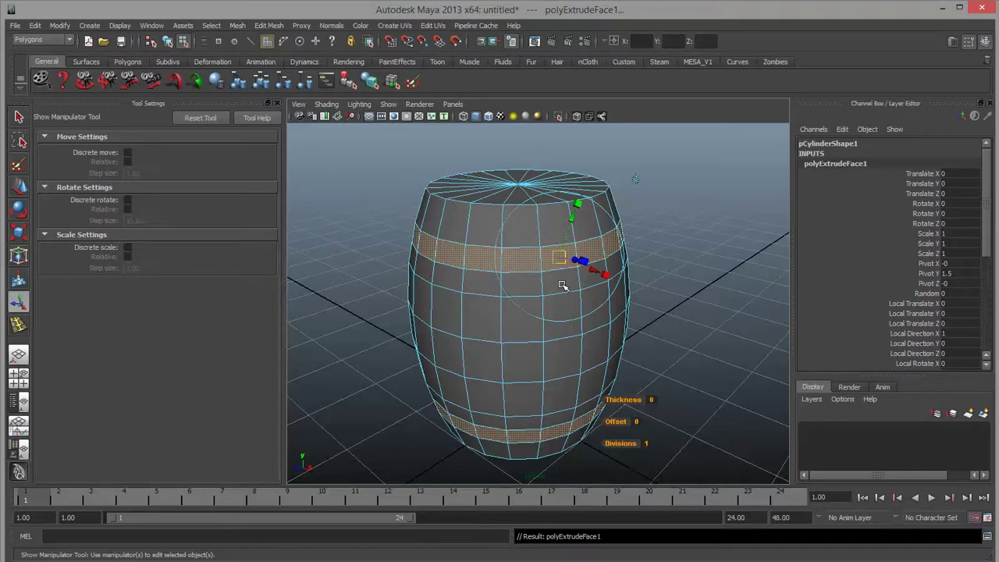
Step: Pull the extruded rings outward along local Z to about 0.14
scroll(562, 296, up, 3)
alt+drag(562, 312, 596, 319)
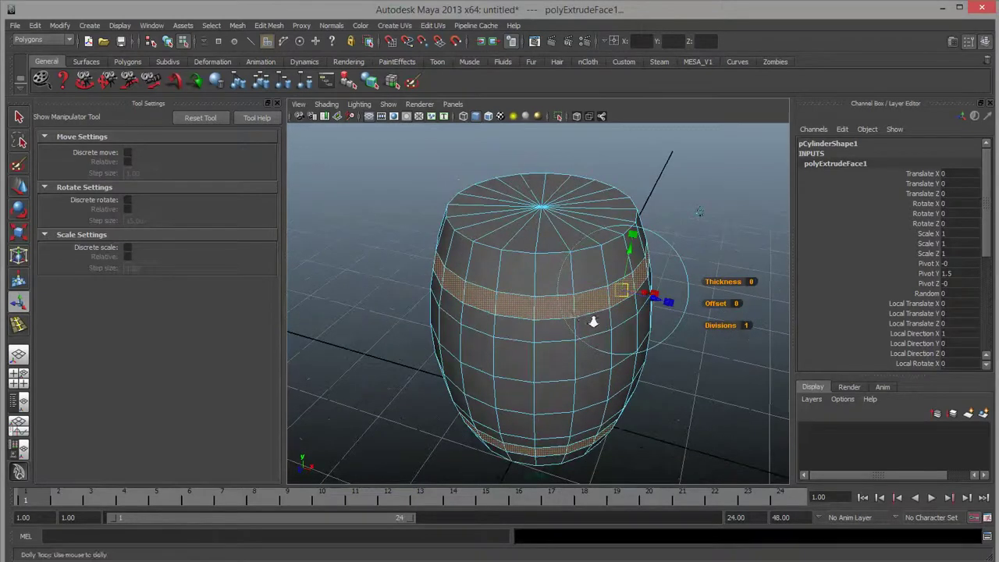
scroll(624, 322, up, 2)
alt+drag(656, 325, 555, 357)
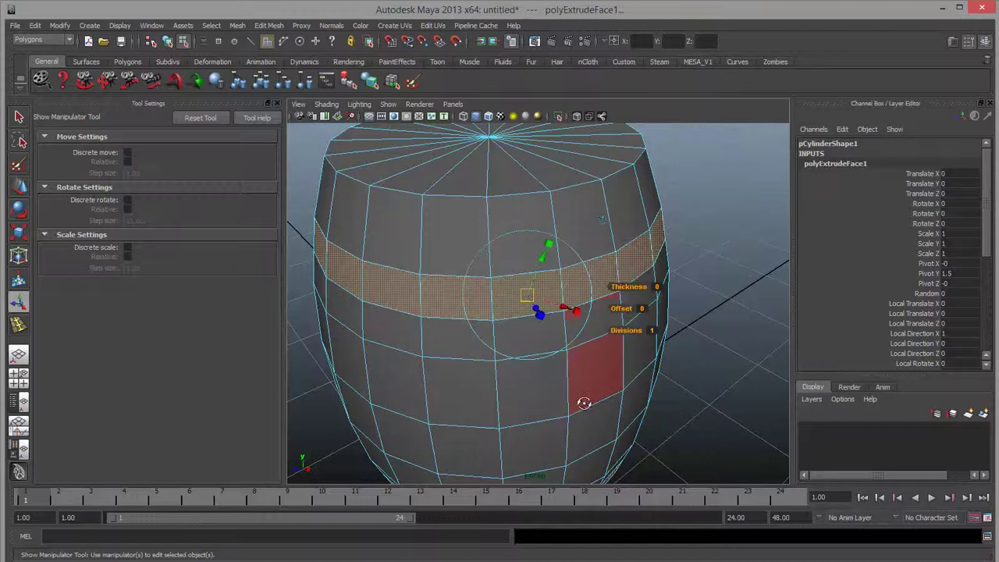
mouse_move(584, 401)
alt+mouse_down()
mouse_move(606, 403)
mouse_move(595, 414)
alt+mouse_up()
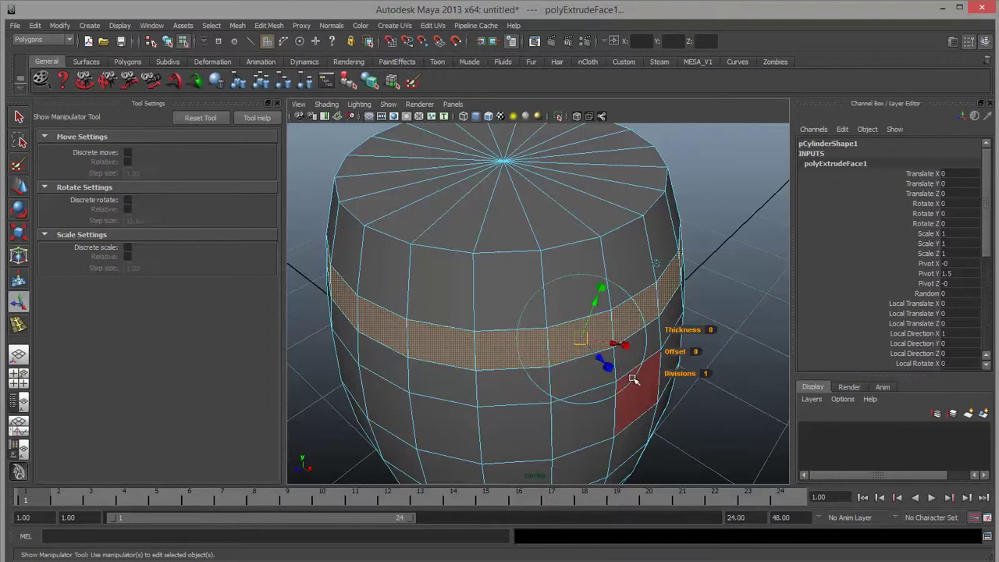
alt+drag(575, 375, 578, 139)
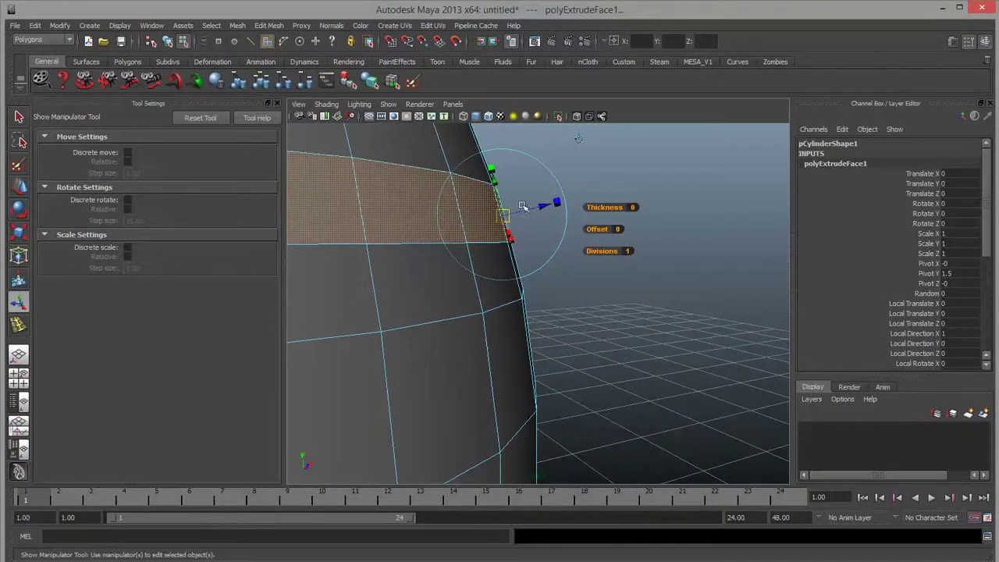
alt+drag(589, 317, 637, 343)
scroll(638, 344, up, 2)
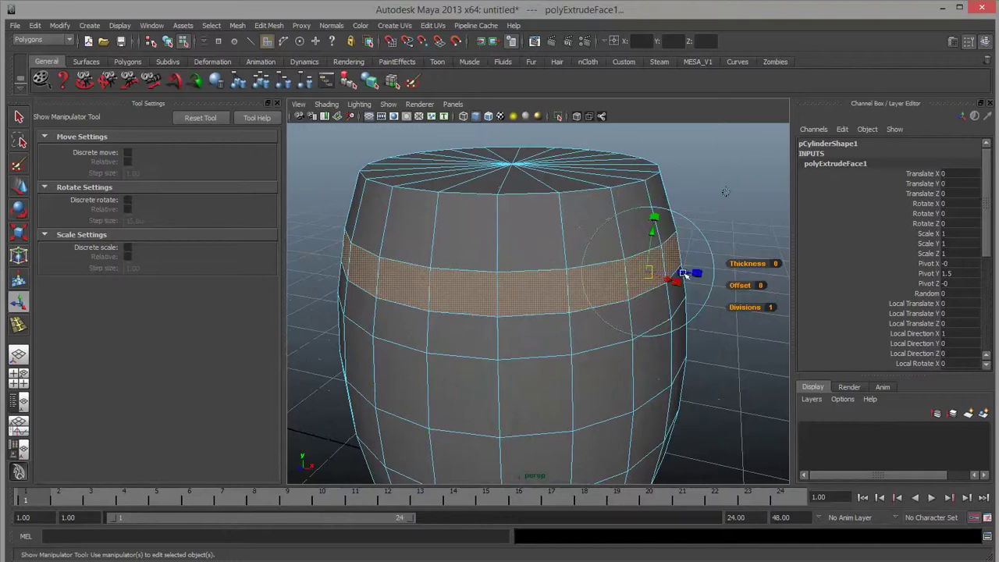
drag(684, 274, 705, 270)
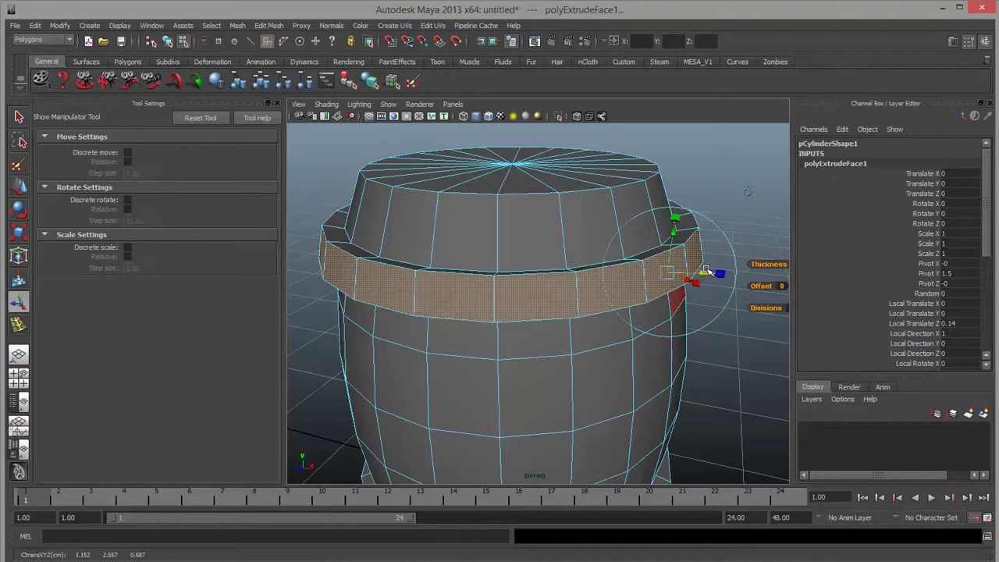
Step: Undo the accidental downward shift of the band faces, ending at an eye-level view
alt+right_drag(704, 270, 594, 357)
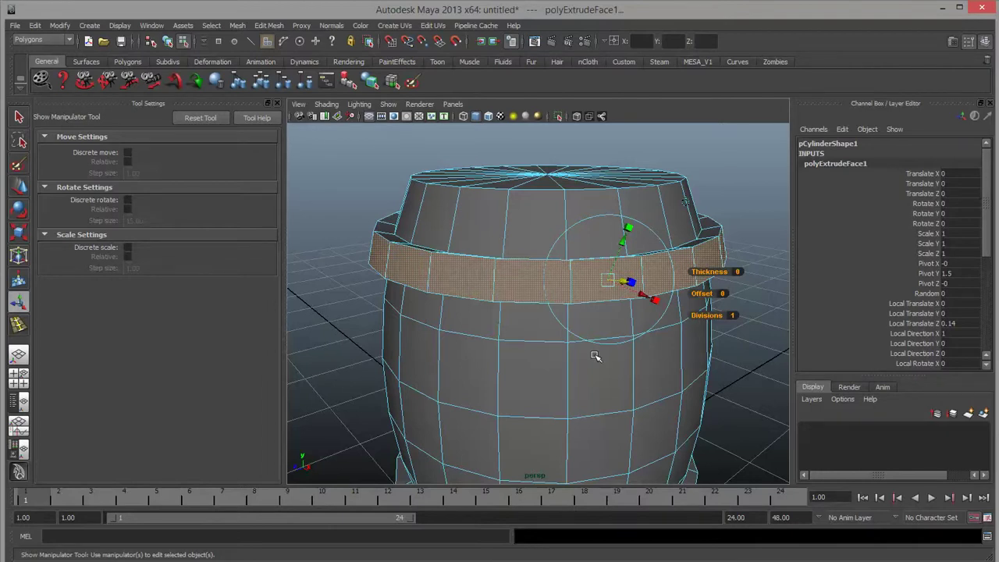
alt+drag(595, 327, 578, 339)
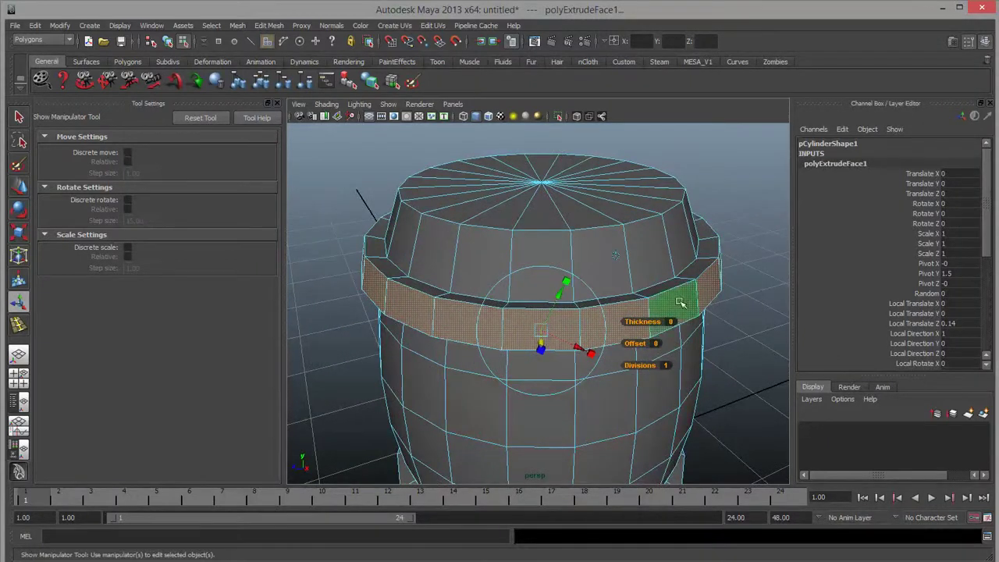
alt+drag(641, 380, 634, 314)
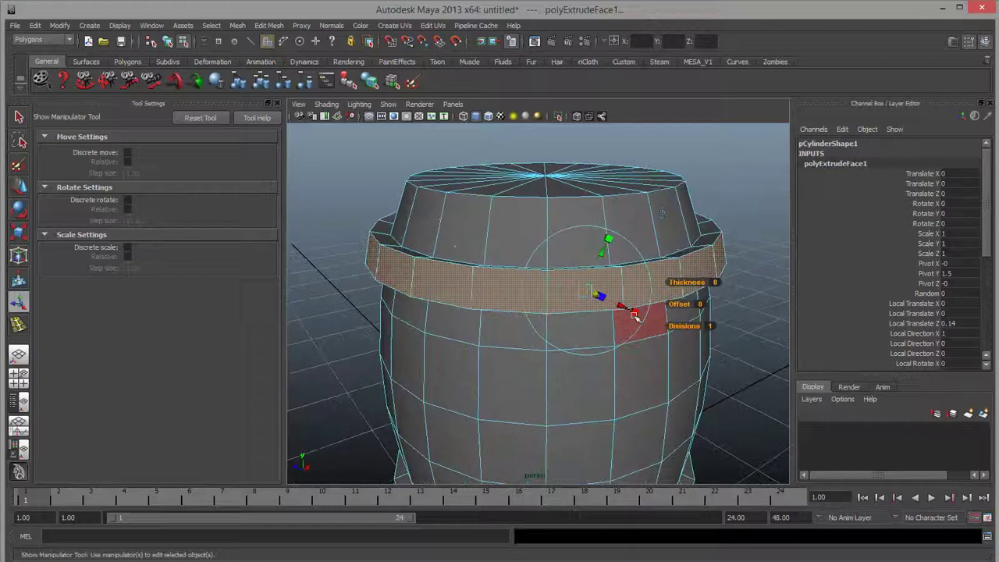
drag(613, 257, 667, 183)
key(ctrl+z)
key(ctrl+z)
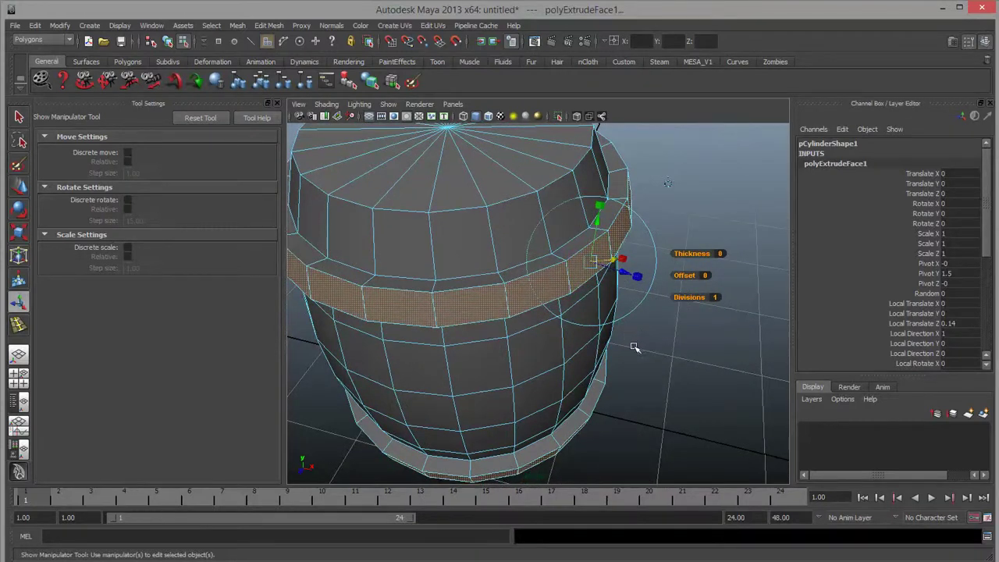
alt+drag(634, 348, 561, 318)
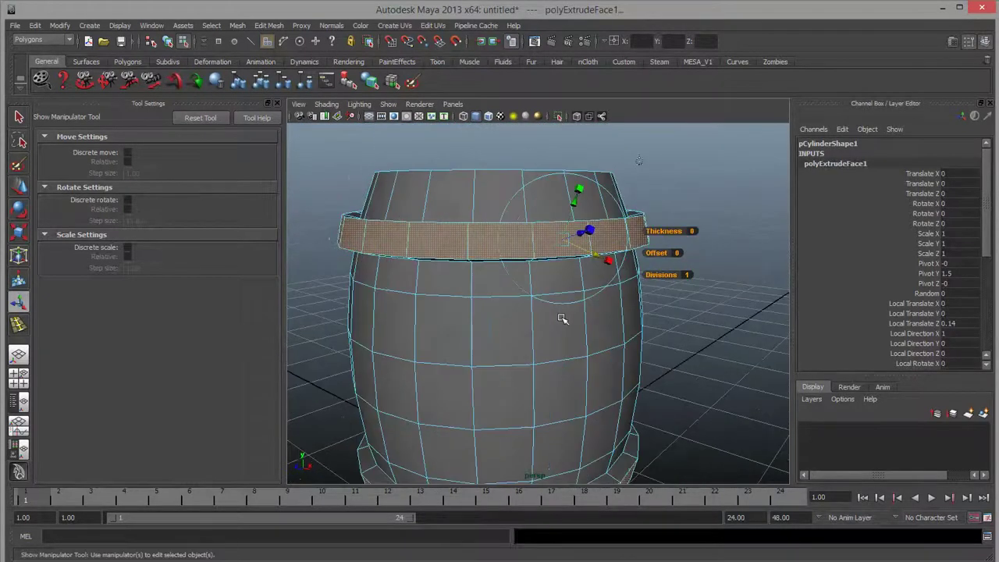
Step: Undo the distortion, the outward push and polyExtrudeFace1 so the bands sit flush
key(w)
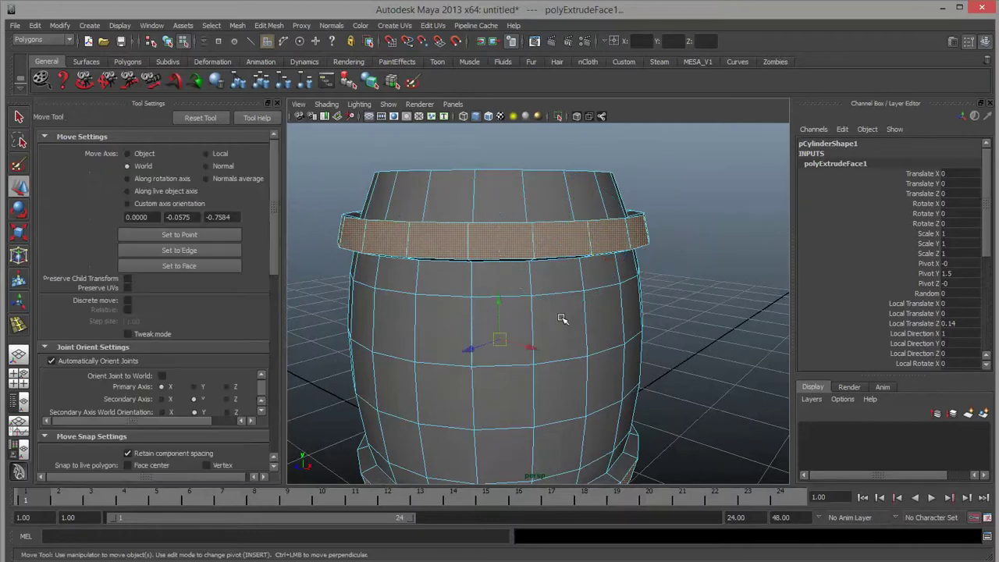
scroll(507, 328, down, 5)
alt+drag(507, 328, 644, 265)
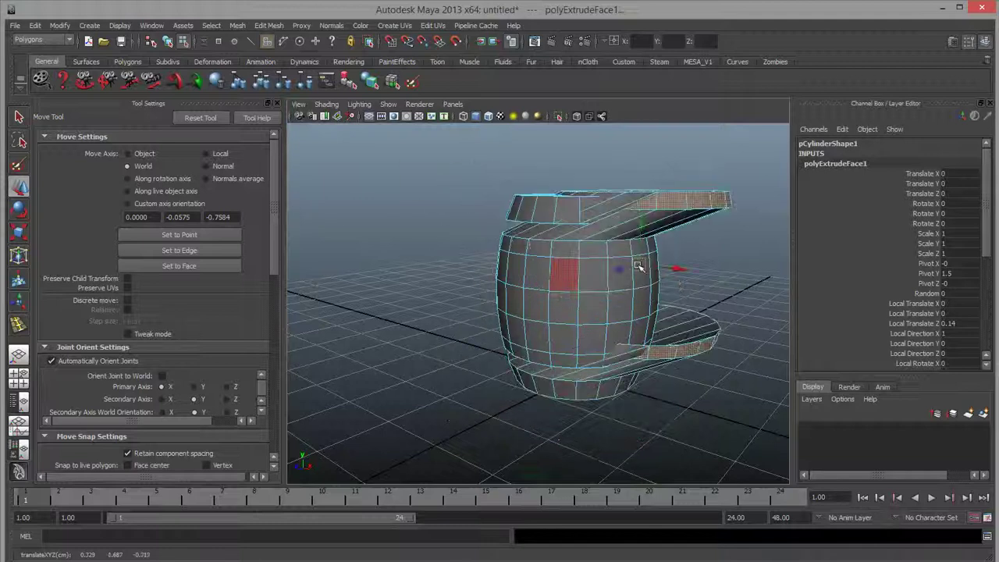
key(ctrl+z)
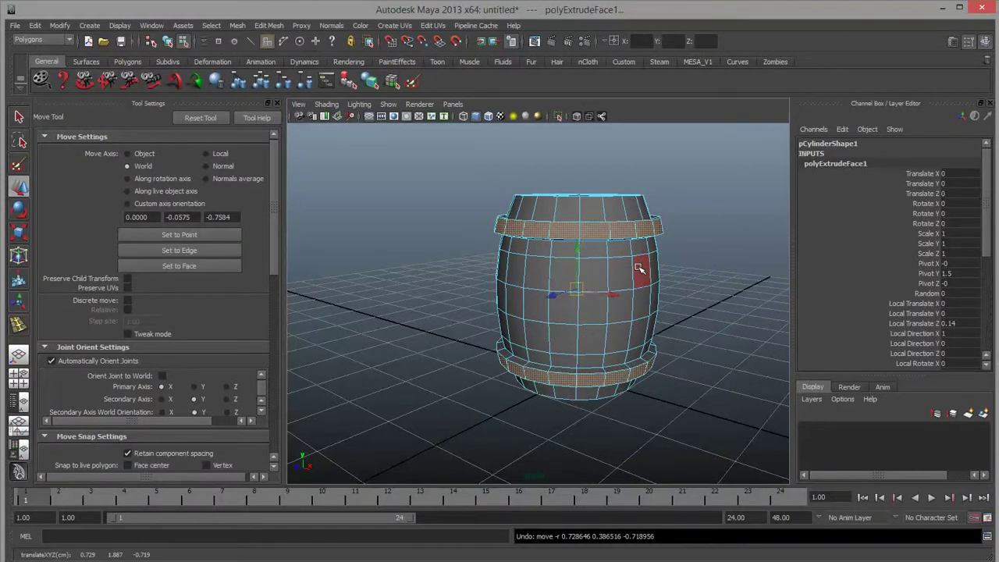
key(ctrl+z)
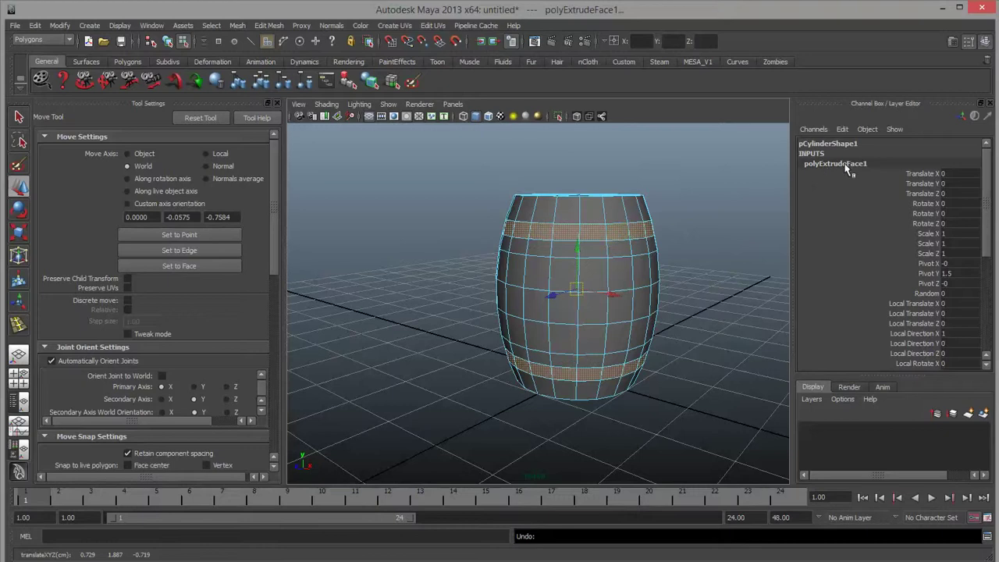
key(ctrl+z)
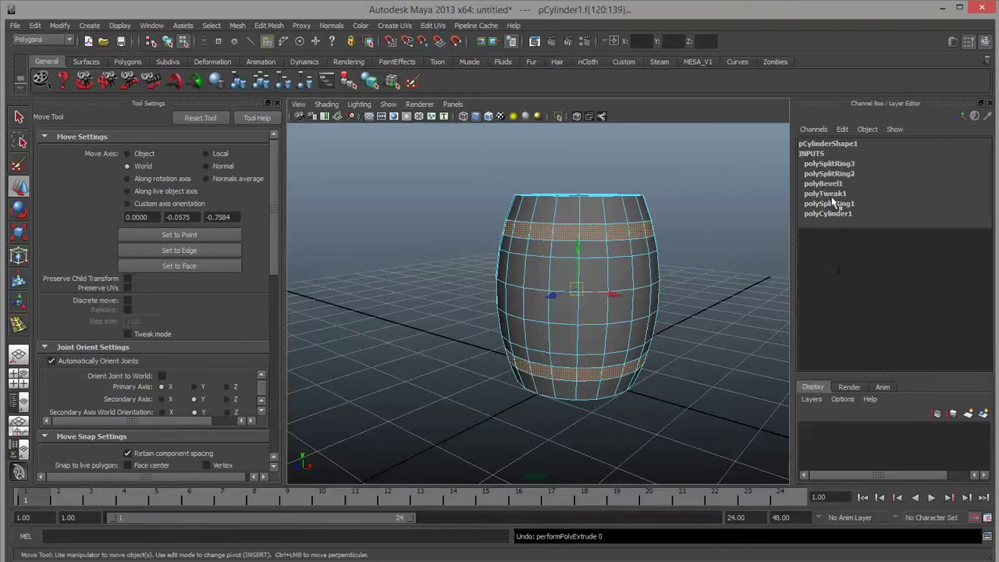
Step: Re-extrude the band faces and drag their thickness outward
scroll(662, 273, up, 5)
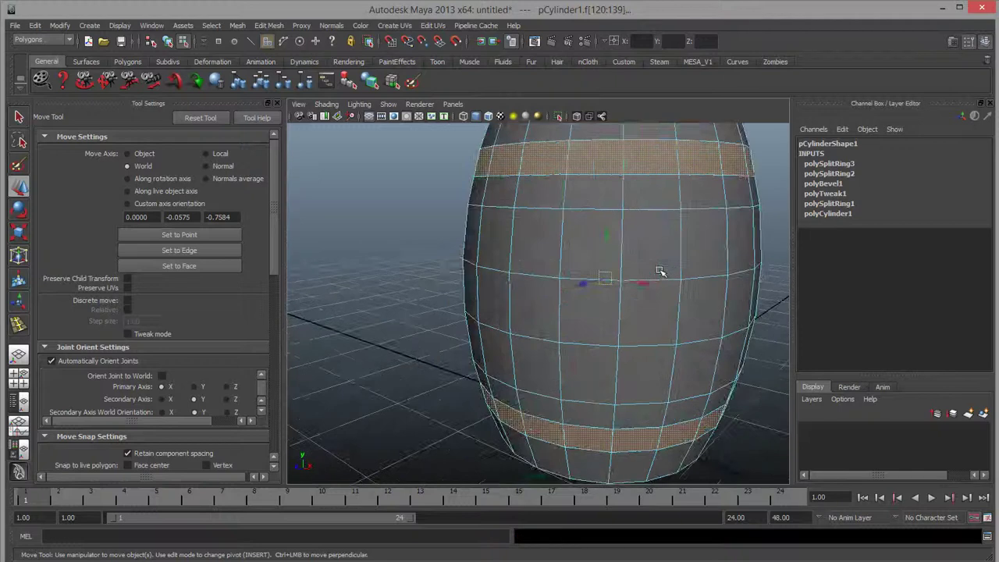
scroll(602, 338, down, 2)
alt+drag(602, 339, 664, 309)
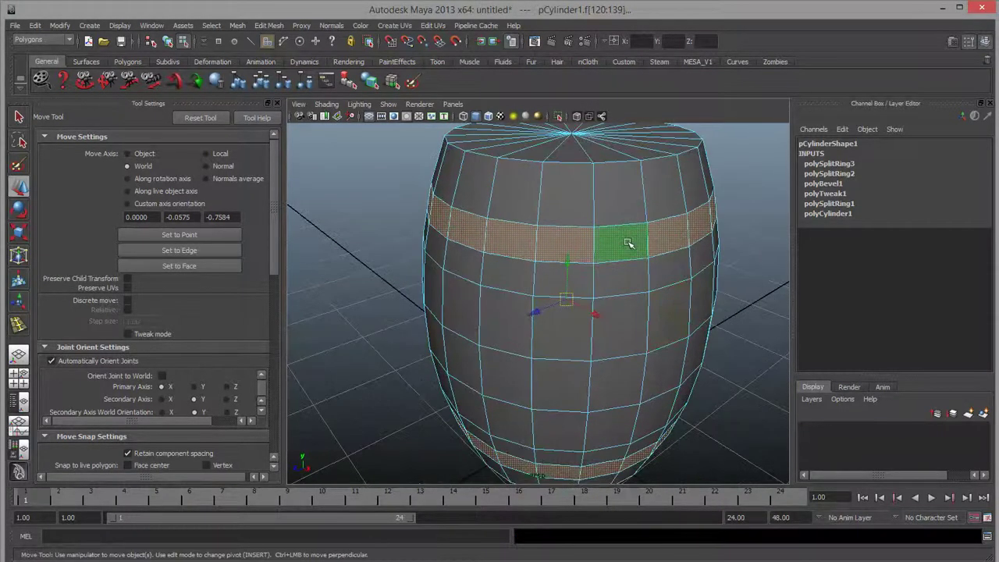
shift+right_drag(629, 241, 628, 270)
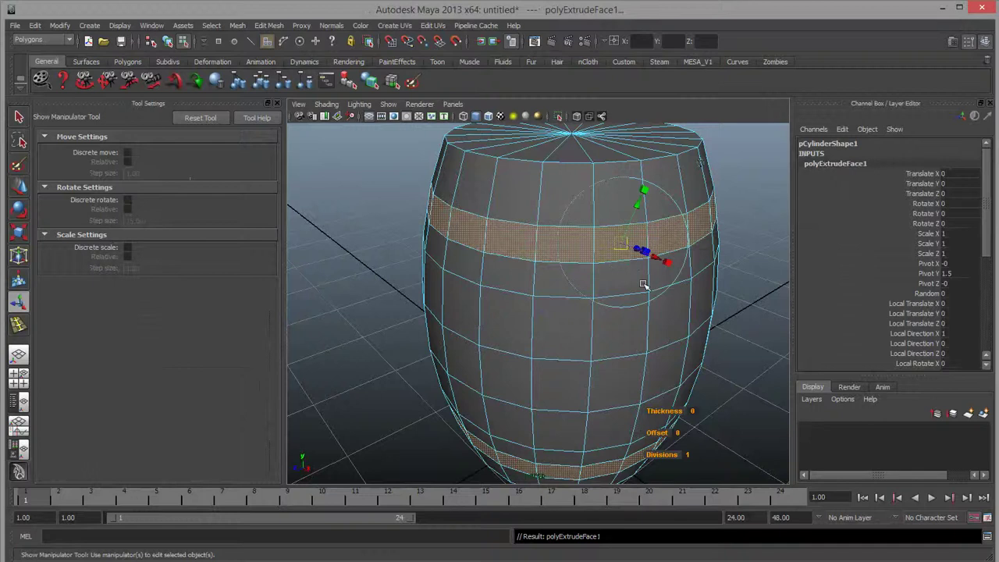
alt+drag(697, 346, 635, 368)
scroll(617, 378, up, 3)
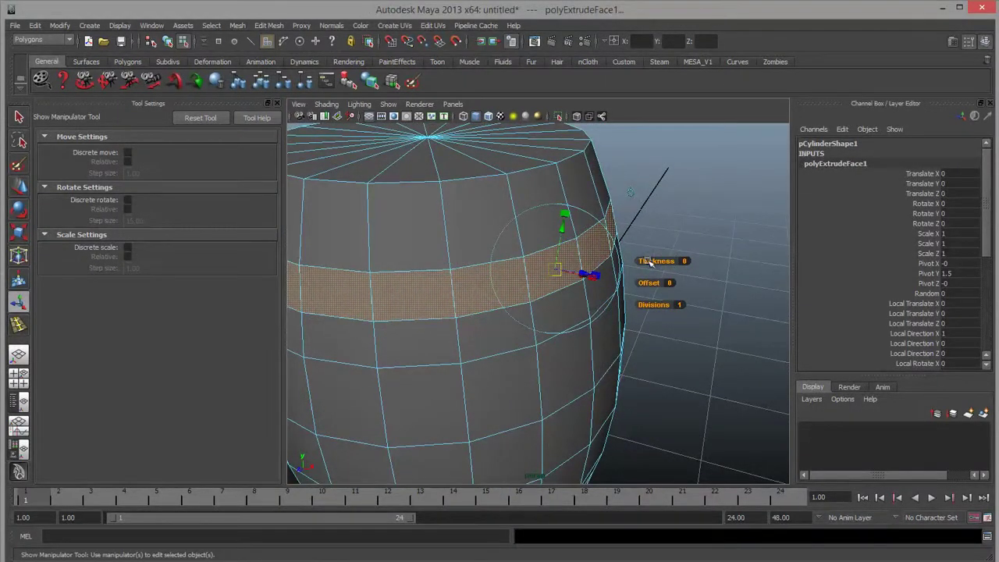
mouse_move(663, 262)
mouse_down()
mouse_move(675, 262)
mouse_move(653, 265)
mouse_move(630, 192)
mouse_move(659, 263)
mouse_up()
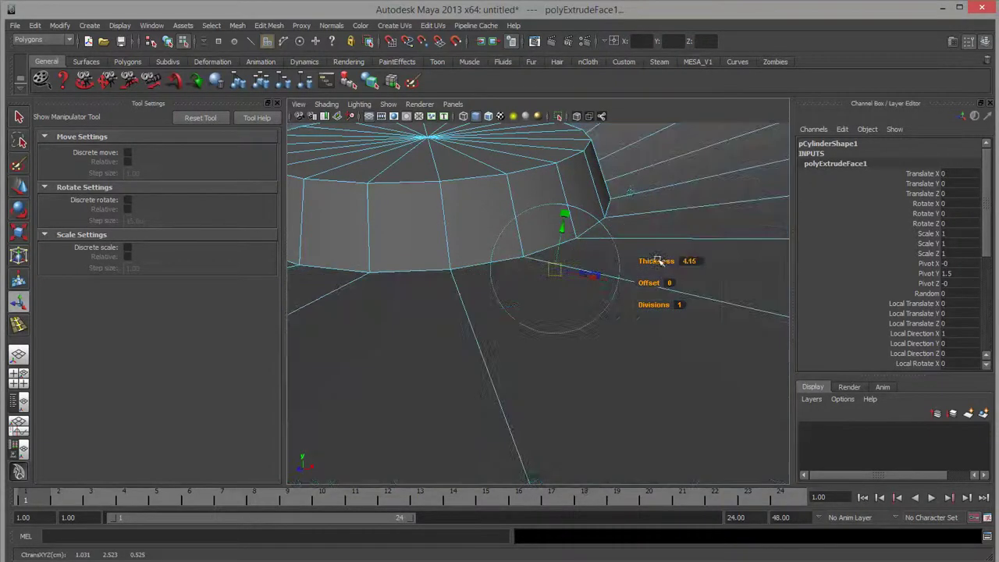
Step: Undo trial values, leaving the bands at thickness 0.05, offset 0, divisions 1
key(ctrl+z)
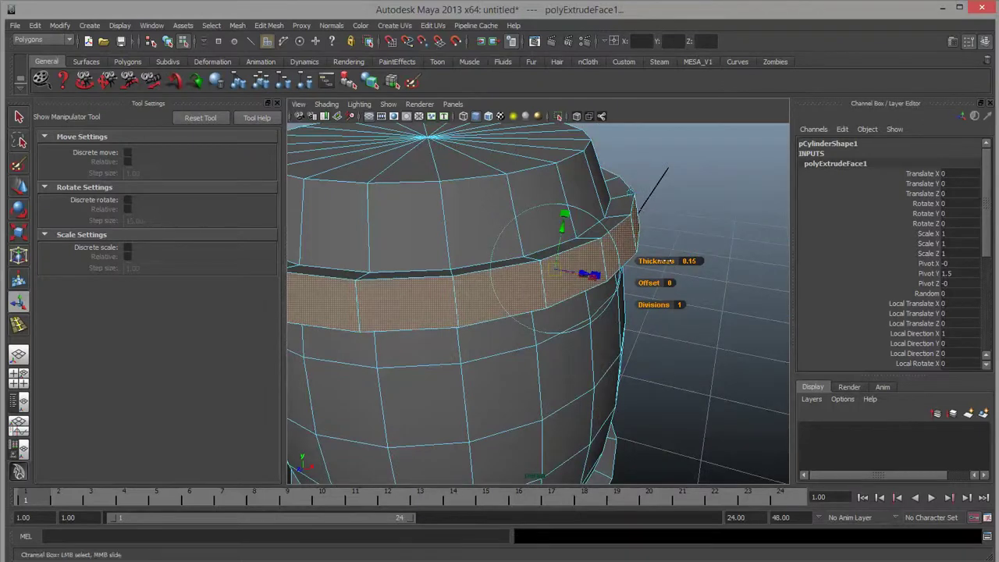
drag(667, 262, 638, 308)
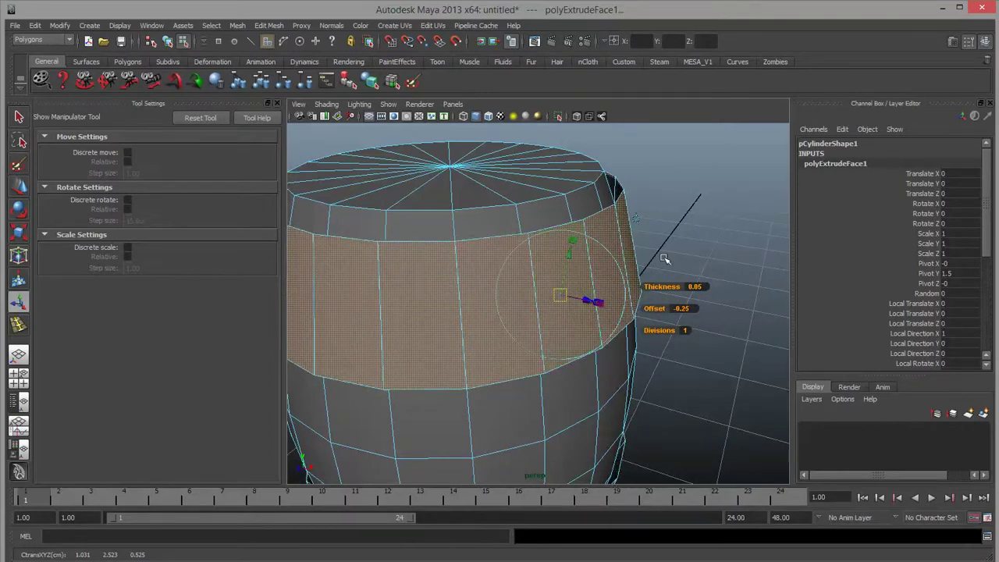
key(ctrl+z)
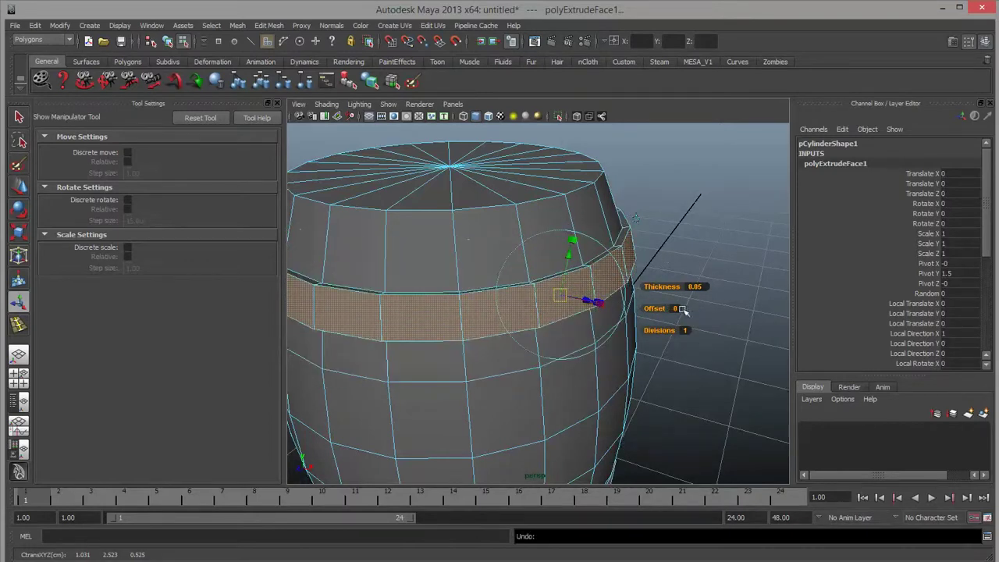
alt+drag(683, 309, 749, 327)
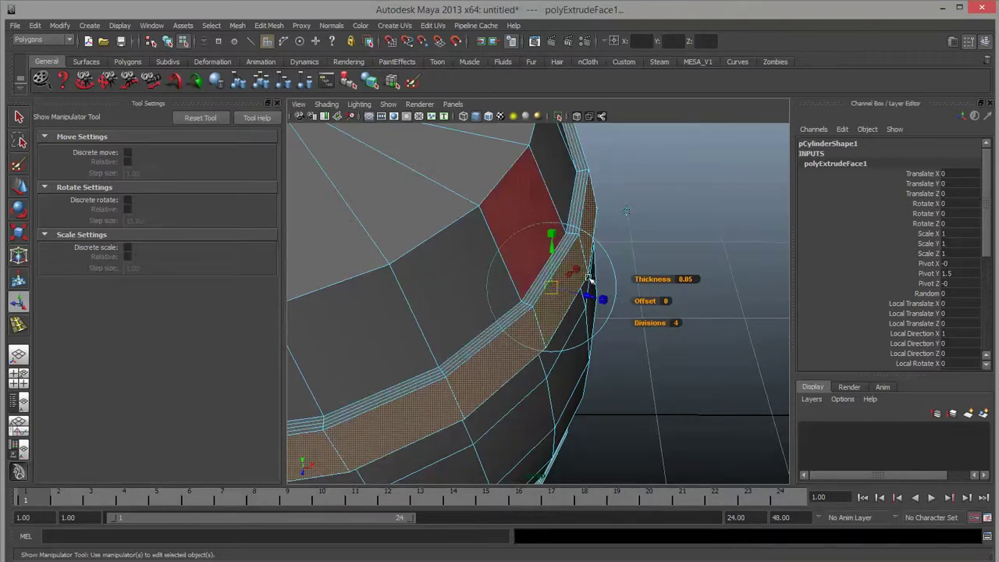
key(ctrl+z)
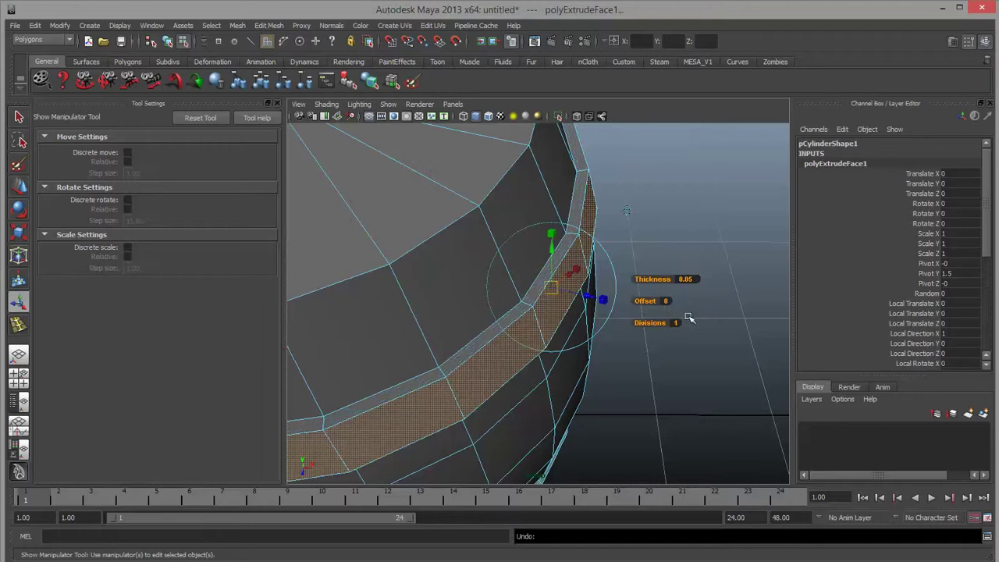
alt+drag(681, 361, 584, 289)
scroll(578, 285, down, 5)
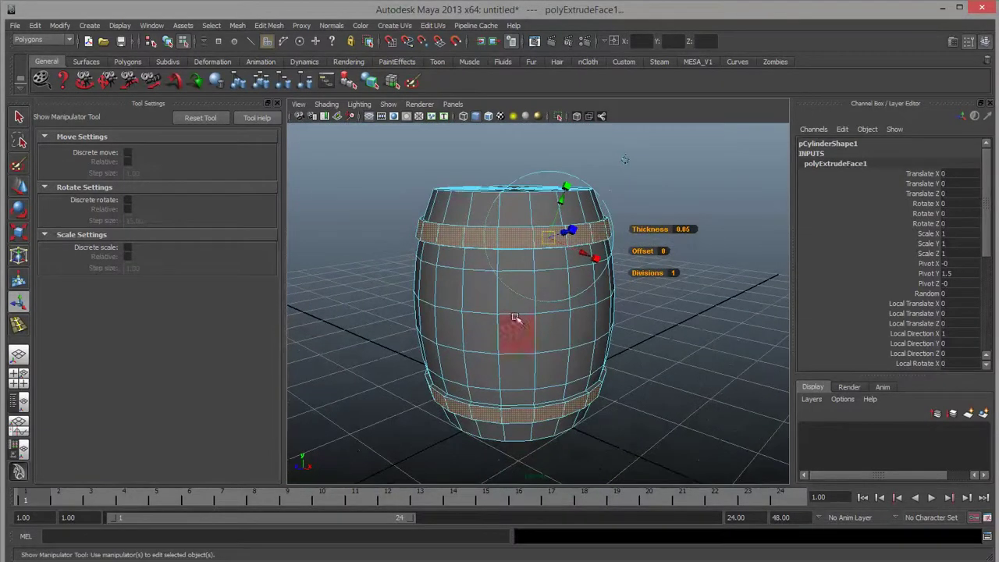
right_click(521, 316)
click(660, 315)
mouse_move(660, 314)
alt+mouse_down()
mouse_move(726, 338)
mouse_move(698, 373)
mouse_move(642, 258)
mouse_move(642, 320)
alt+mouse_up()
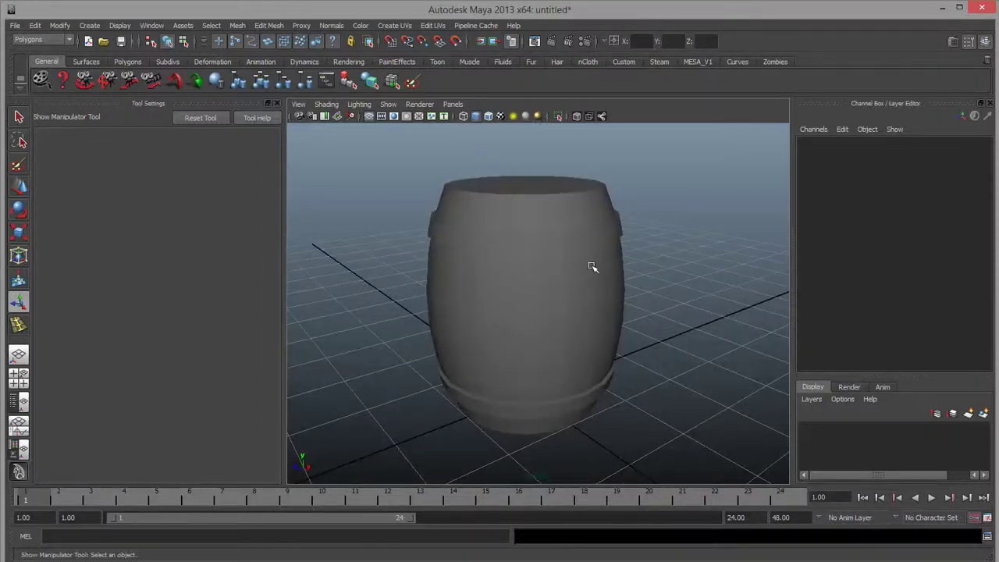
alt+drag(564, 271, 535, 263)
alt+right_drag(536, 263, 561, 289)
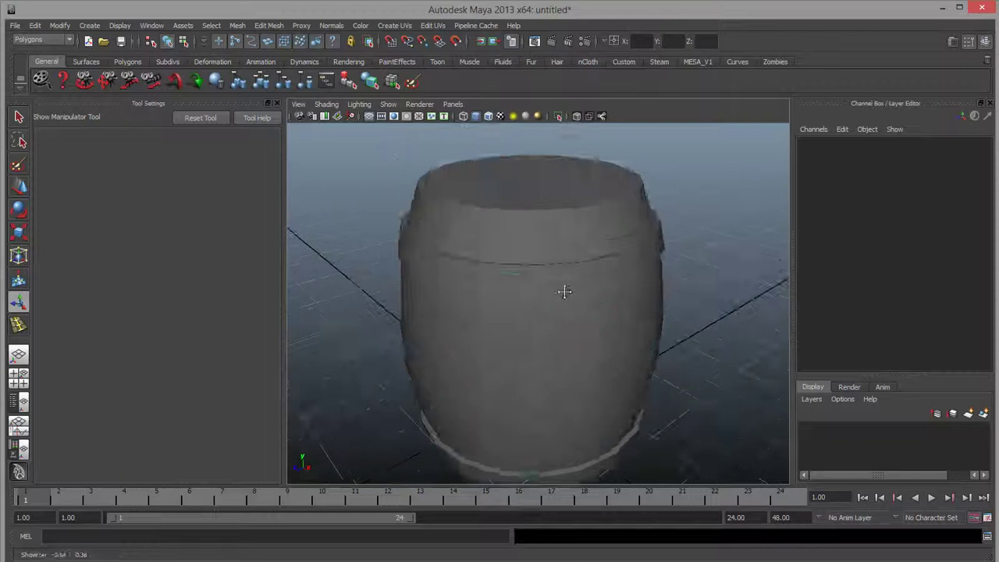
alt+drag(562, 289, 545, 241)
click(550, 205)
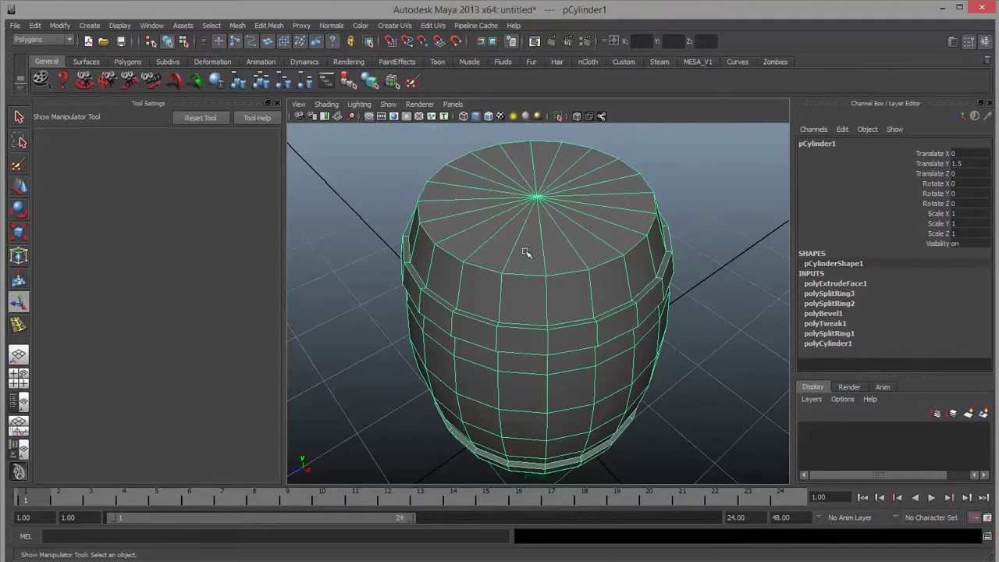
mouse_move(559, 330)
alt+mouse_down()
mouse_move(544, 279)
mouse_move(553, 330)
mouse_move(553, 317)
alt+mouse_up()
alt+right_drag(553, 316, 595, 325)
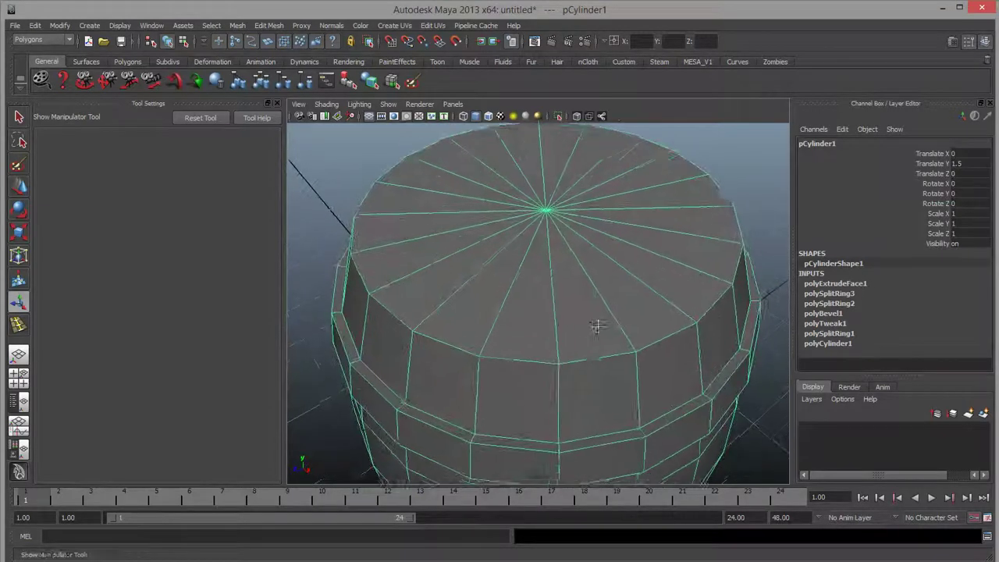
mouse_move(595, 325)
alt+mouse_down()
mouse_move(579, 335)
mouse_move(595, 307)
alt+mouse_up()
right_drag(596, 307, 593, 361)
click(583, 296)
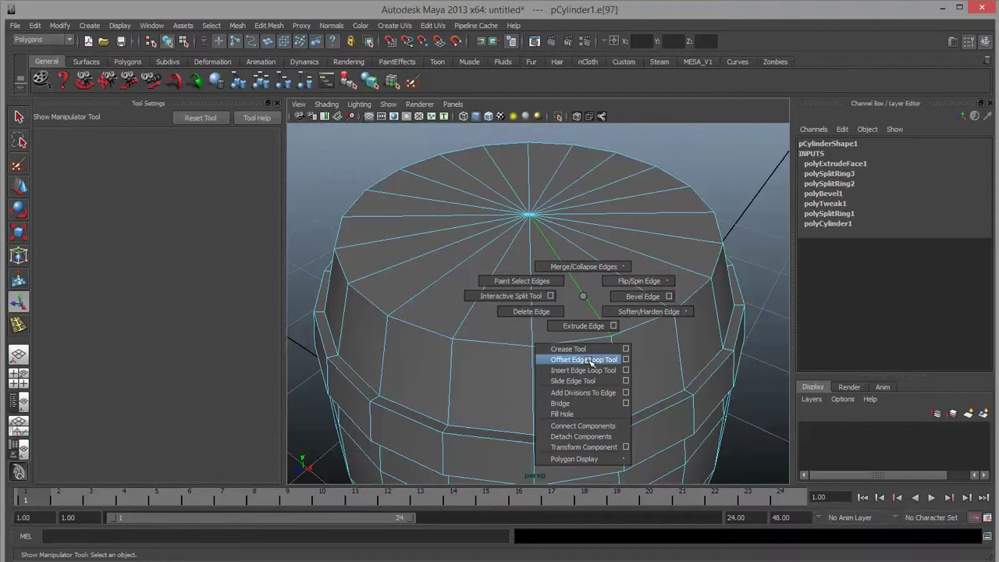
shift+right_drag(592, 360, 592, 375)
drag(577, 288, 578, 287)
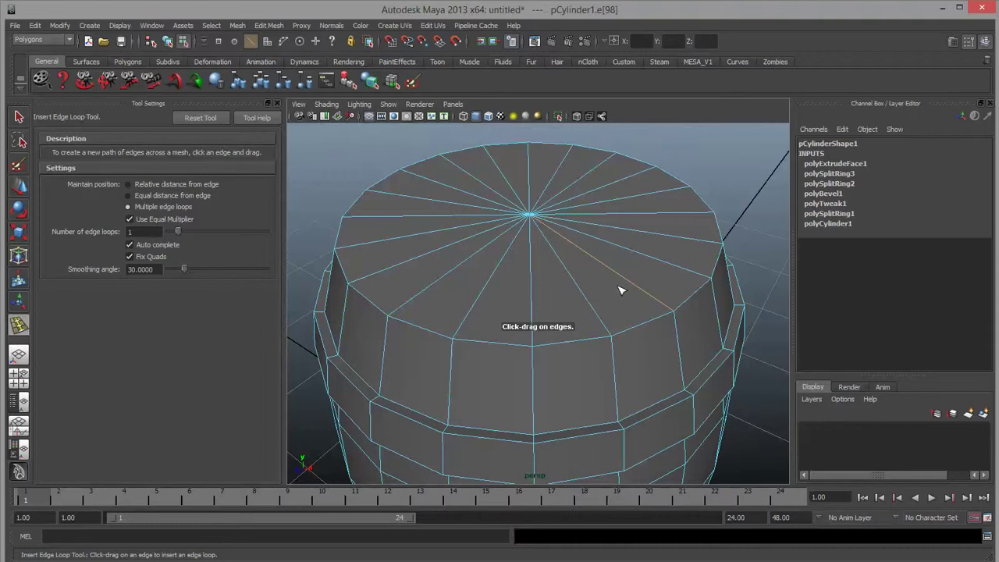
click(616, 380)
alt+drag(615, 379, 546, 382)
alt+drag(691, 265, 582, 354)
key(ctrl+z)
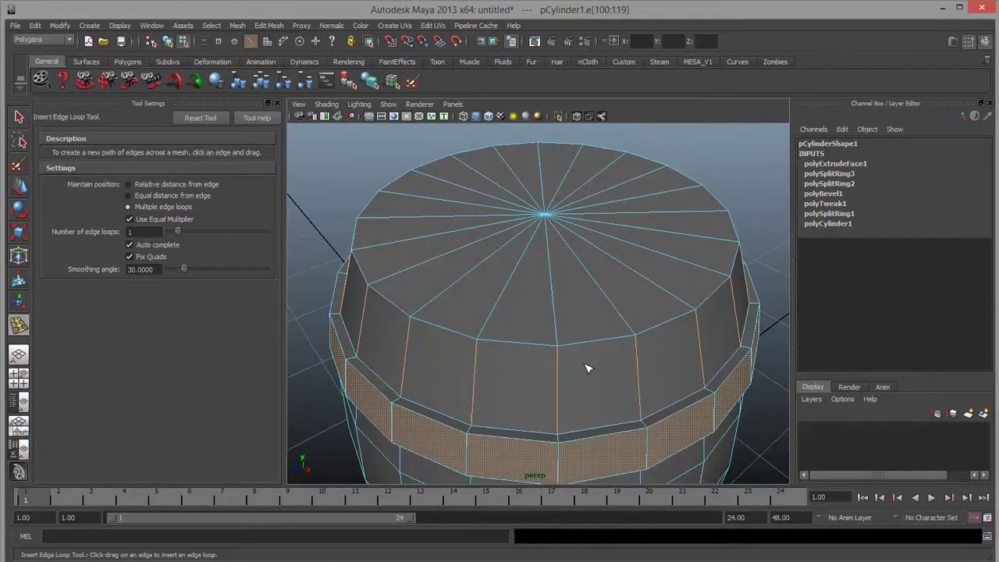
key(w)
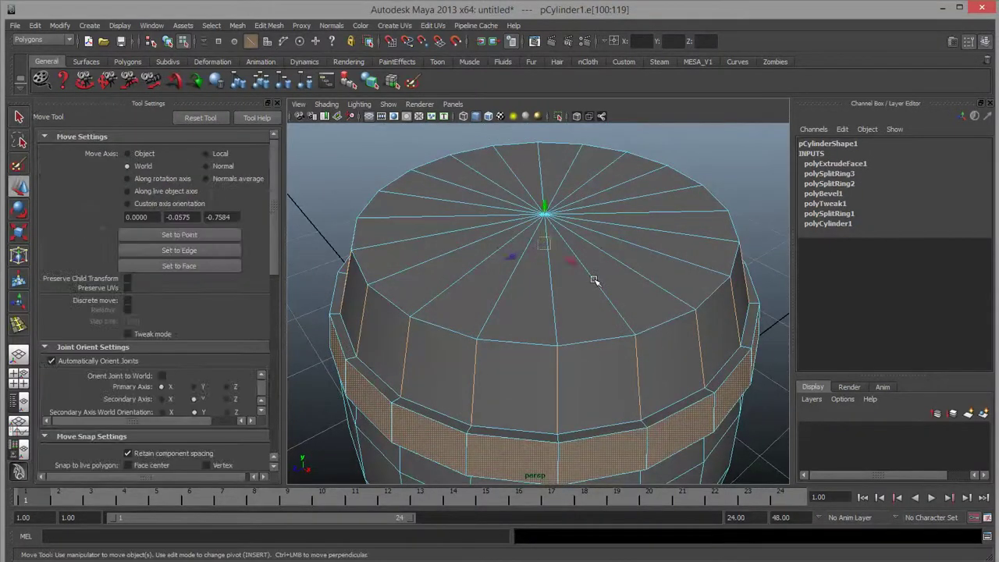
Step: Switch the barrel to face selection mode and clear any selected faces
right_click(647, 279)
right_drag(647, 278, 642, 296)
alt+drag(642, 296, 569, 273)
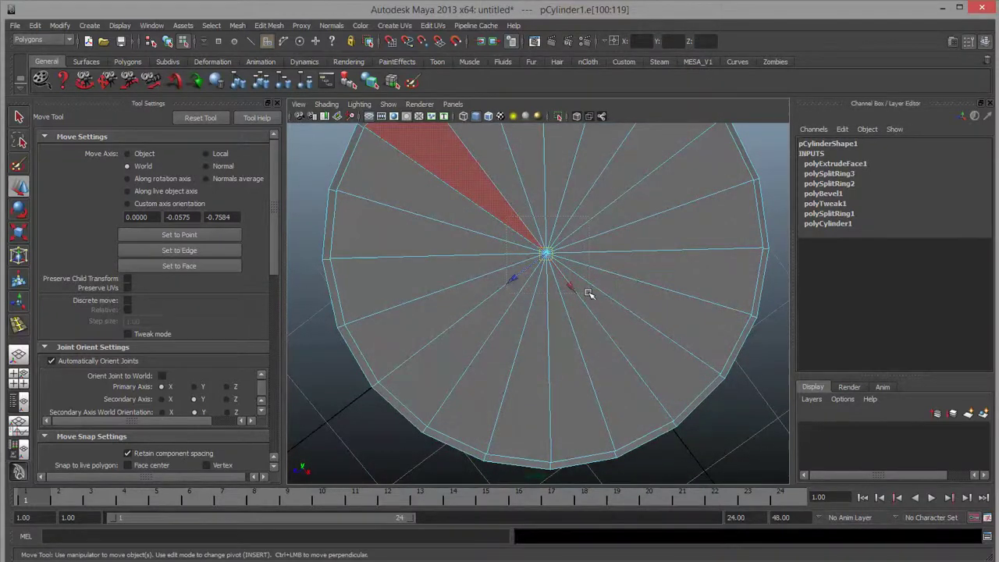
key(ctrl+F11)
alt+drag(648, 383, 625, 327)
scroll(640, 351, down, 4)
scroll(624, 327, down, 3)
alt+drag(515, 351, 594, 373)
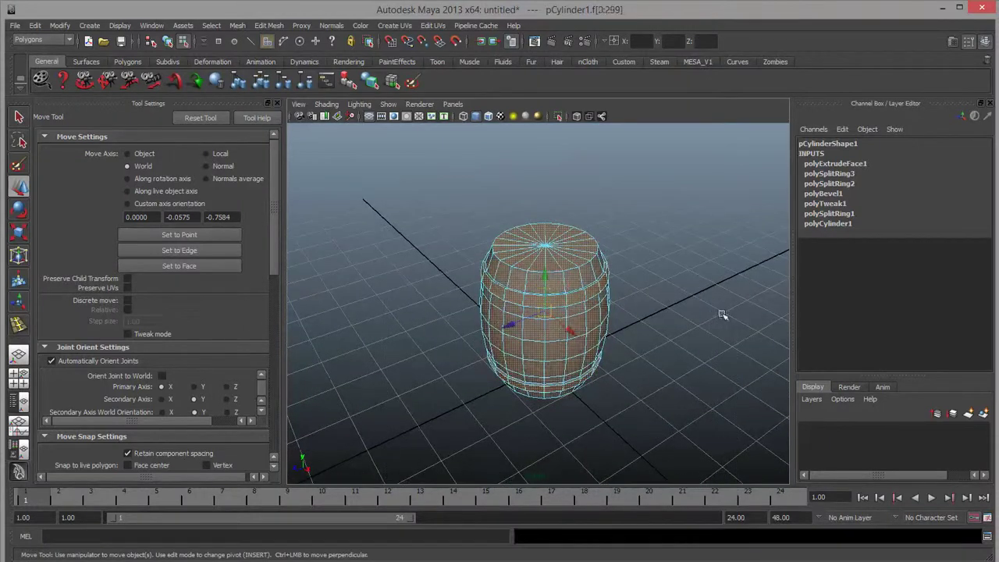
click(662, 432)
scroll(631, 374, up, 5)
alt+drag(631, 375, 583, 346)
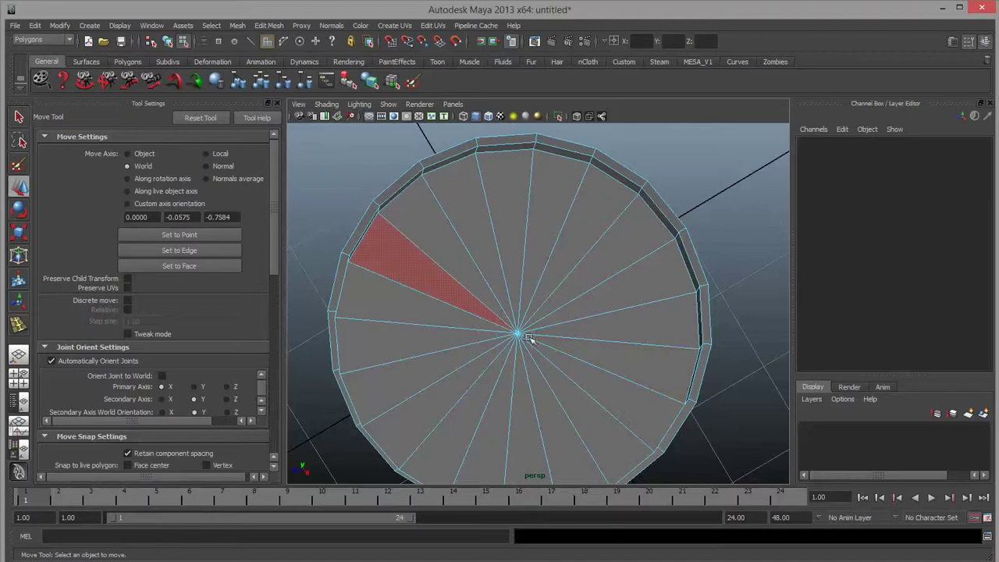
Step: Select every face of the top cap, using wireframe (4) then shaded (5) display
click(544, 349)
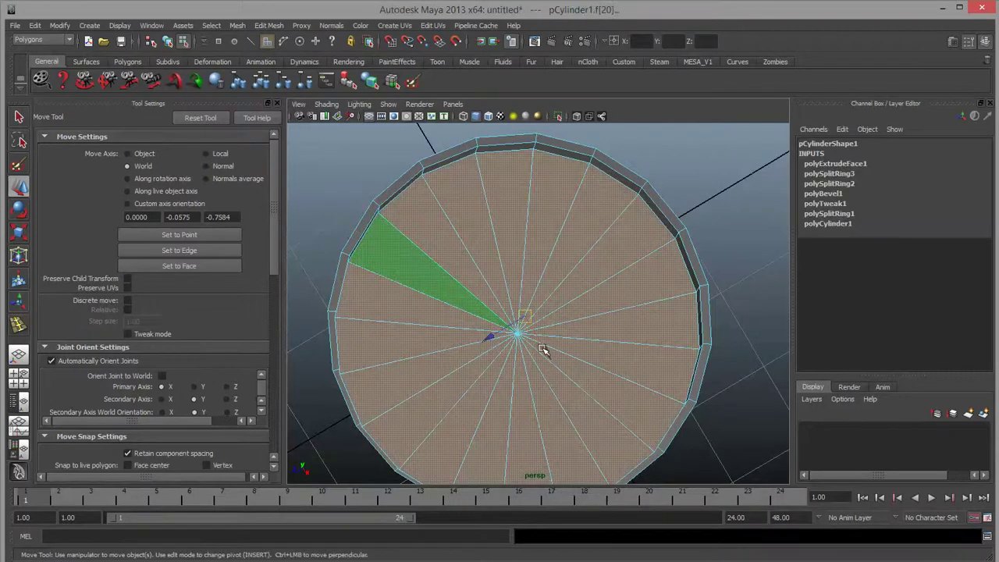
key(4)
mouse_move(543, 350)
alt+mouse_down()
mouse_move(569, 336)
mouse_move(625, 343)
mouse_move(644, 359)
mouse_move(574, 379)
mouse_move(527, 365)
mouse_move(542, 367)
mouse_move(551, 343)
mouse_move(541, 363)
mouse_move(550, 238)
alt+mouse_up()
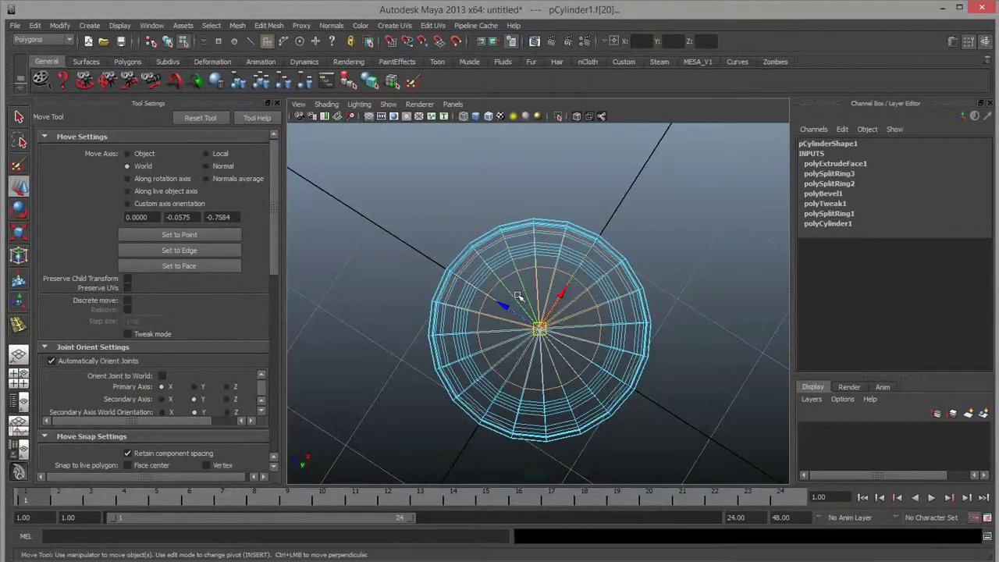
double_click(556, 358)
mouse_move(589, 292)
alt+mouse_down()
mouse_move(579, 413)
mouse_move(613, 395)
mouse_move(617, 350)
alt+mouse_up()
key(5)
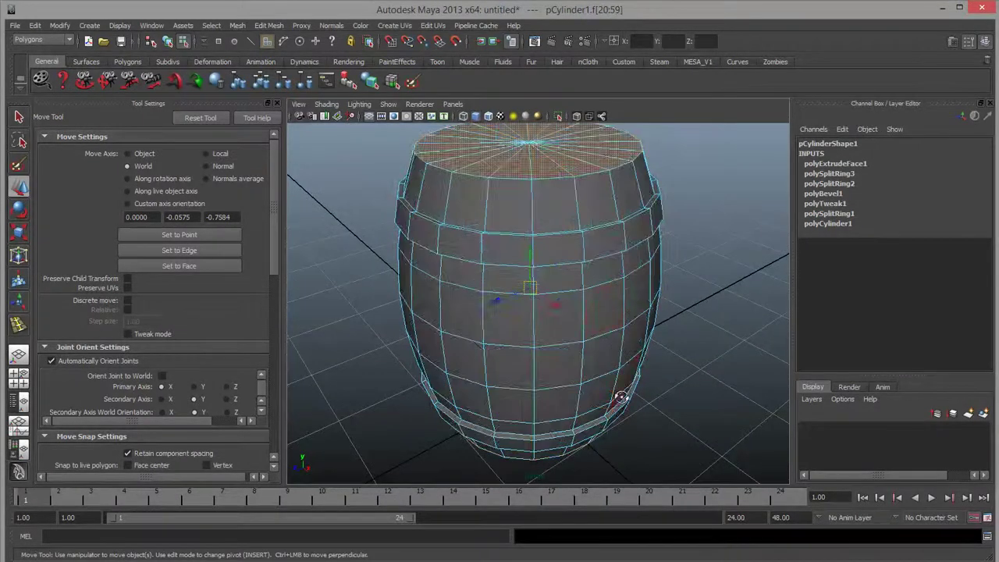
alt+drag(620, 396, 630, 356)
Step: Extrude the top cap faces and inset them with an offset of 0.08
shift+right_click(574, 275)
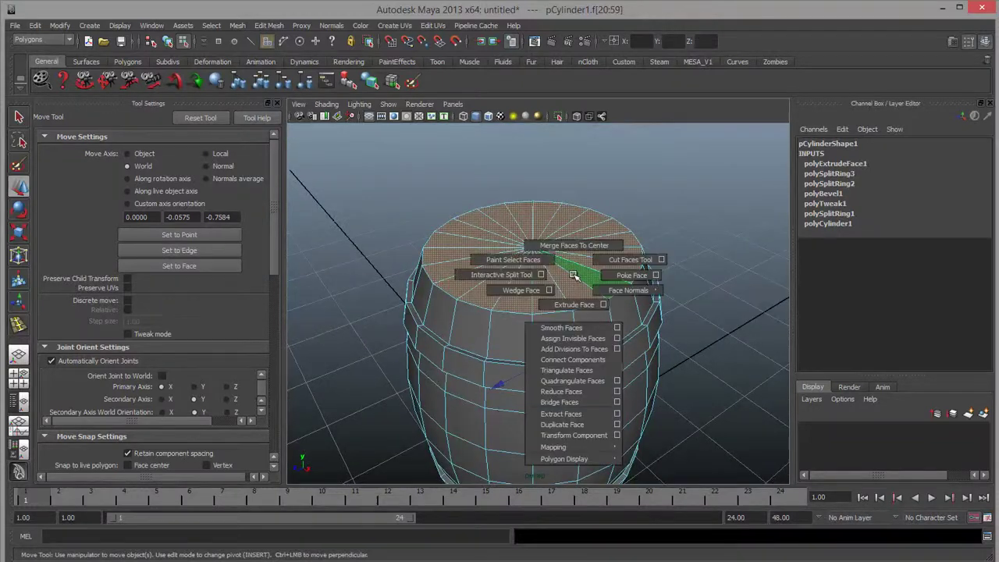
click(574, 304)
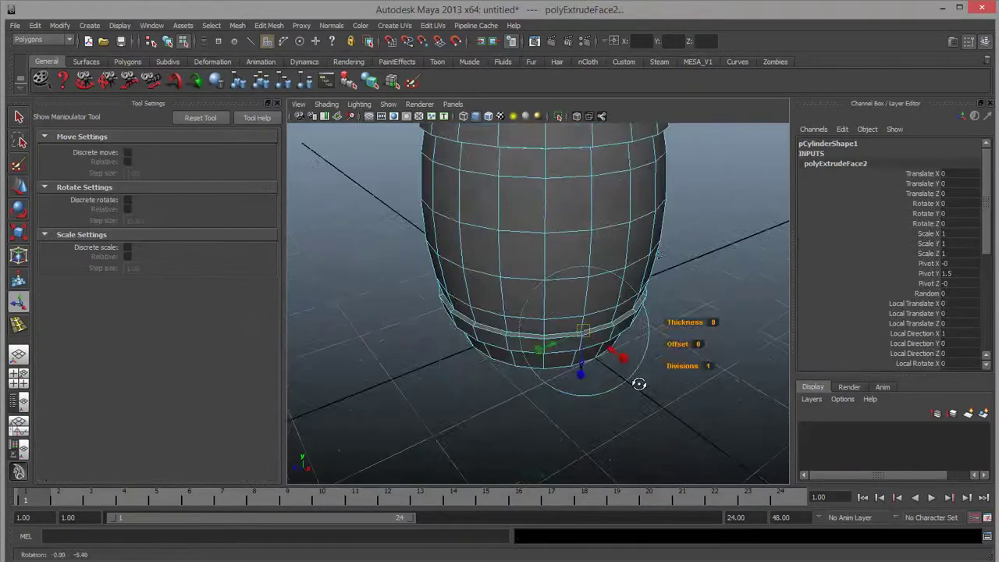
alt+drag(639, 383, 567, 394)
alt+right_drag(567, 394, 636, 386)
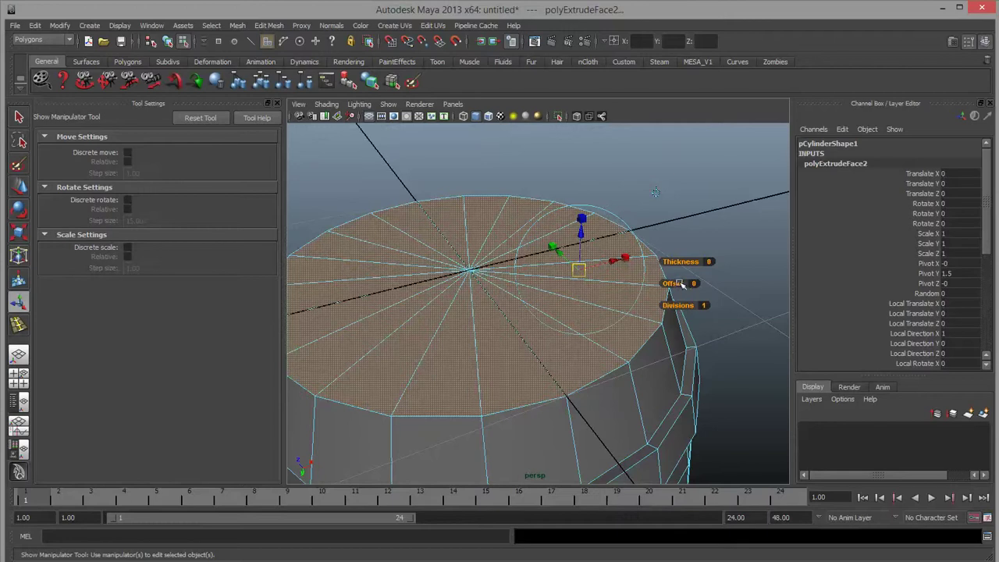
drag(677, 284, 685, 284)
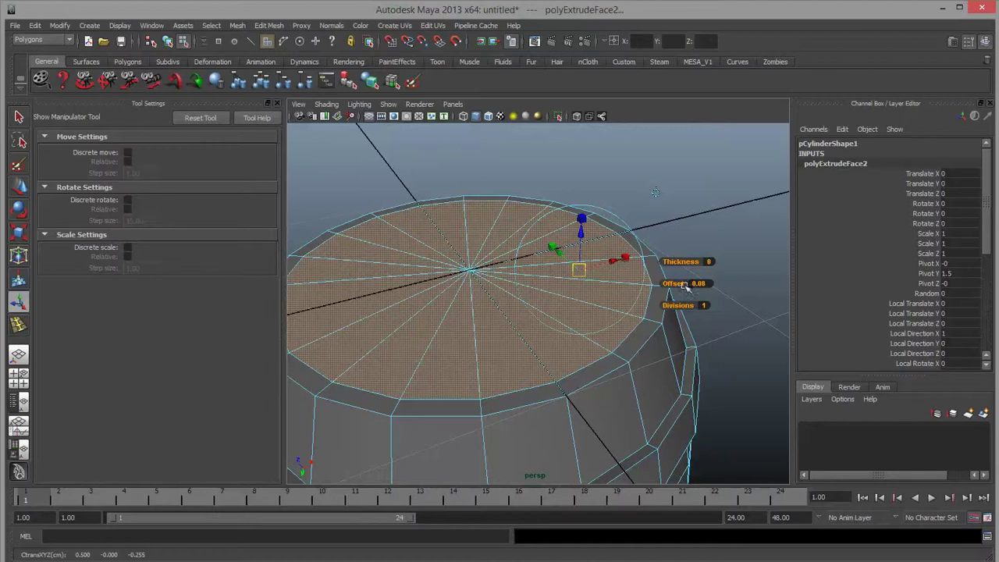
Step: Extrude the inset top cap a second time with Ctrl+E
alt+drag(555, 351, 417, 390)
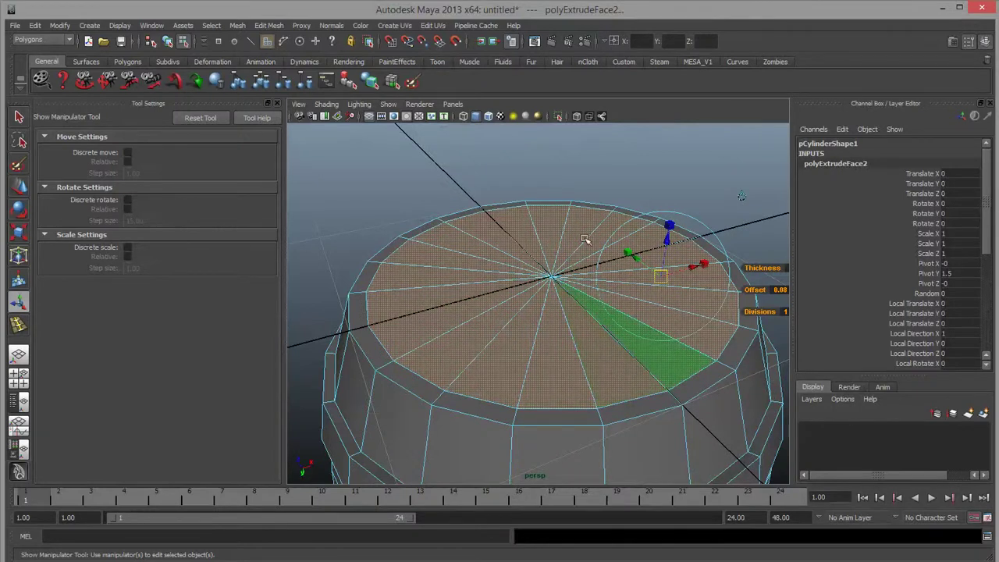
alt+drag(590, 239, 548, 404)
alt+right_drag(549, 403, 579, 405)
alt+drag(578, 405, 620, 304)
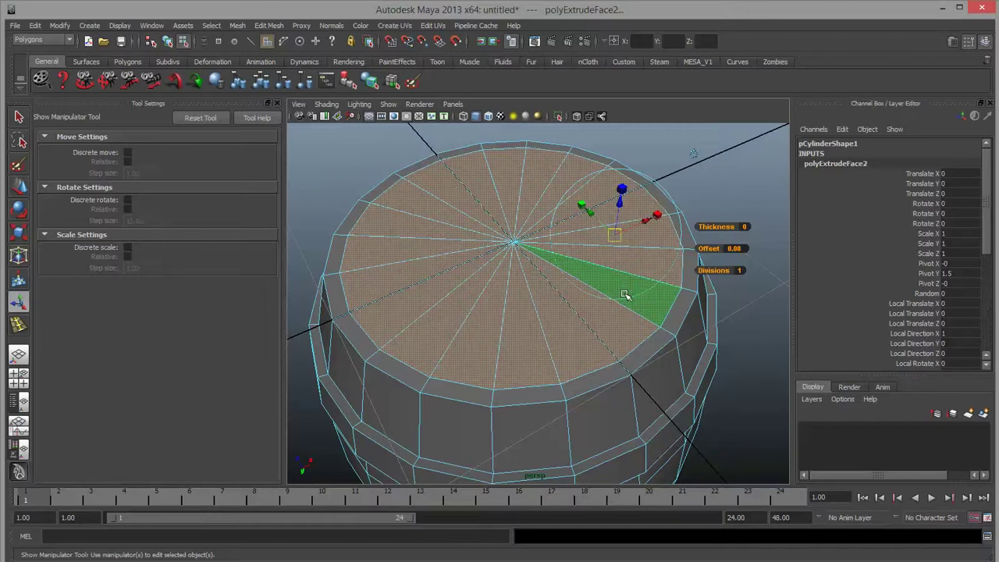
key(ctrl+e)
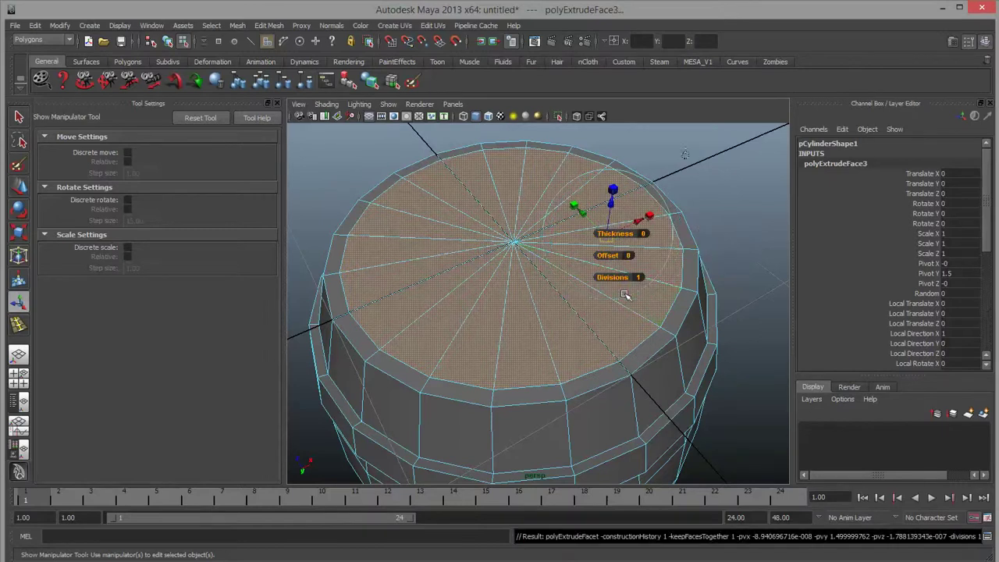
Step: Sink the top cap extrusion to thickness -0.23 with an inner offset of -0.08
alt+drag(675, 355, 670, 376)
mouse_move(719, 263)
mouse_down()
mouse_move(701, 263)
mouse_move(715, 263)
mouse_up()
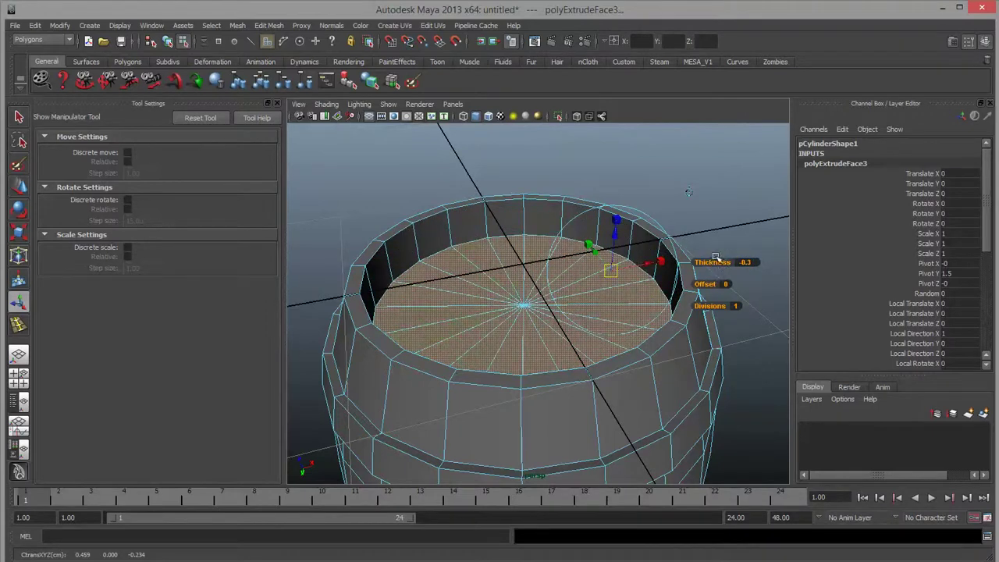
drag(723, 262, 717, 289)
click(719, 289)
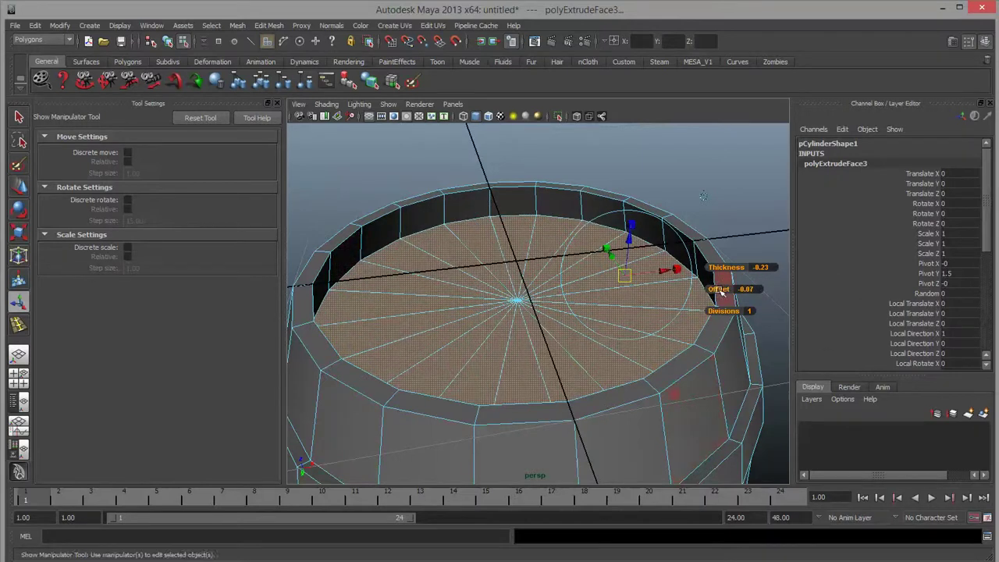
drag(719, 289, 719, 290)
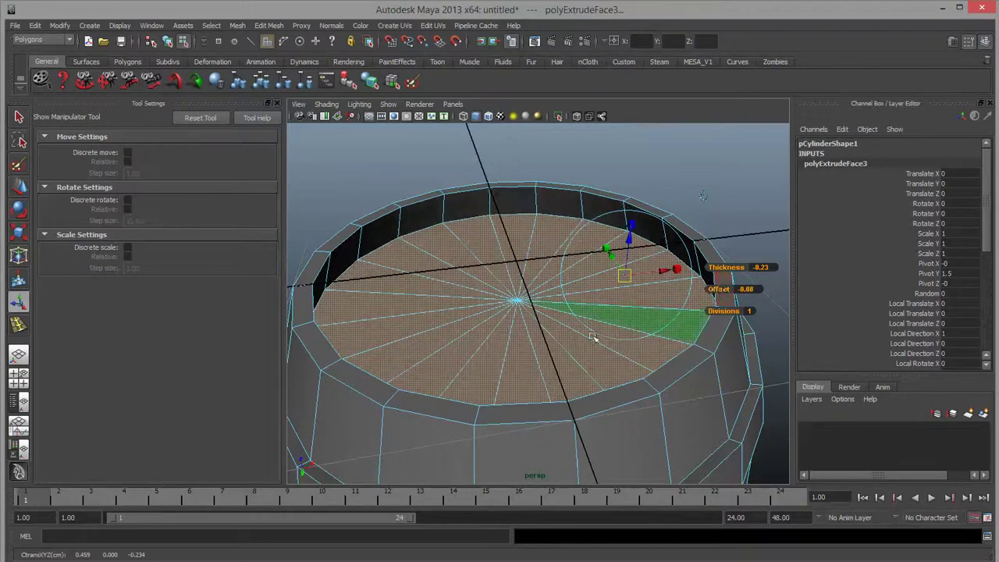
Step: Orbit around the barrel to inspect the recessed top and bottom rims
alt+drag(593, 337, 614, 308)
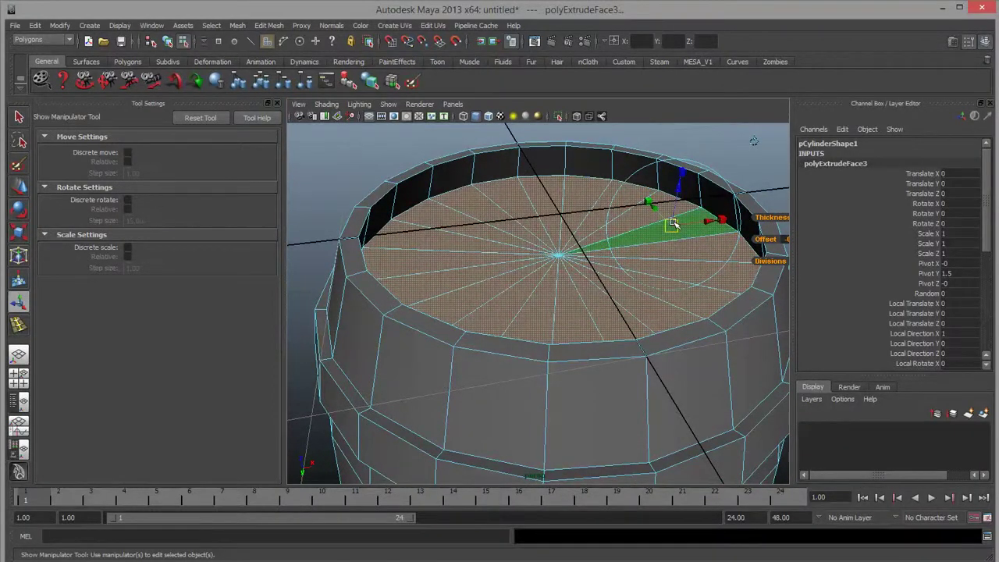
alt+drag(768, 247, 660, 301)
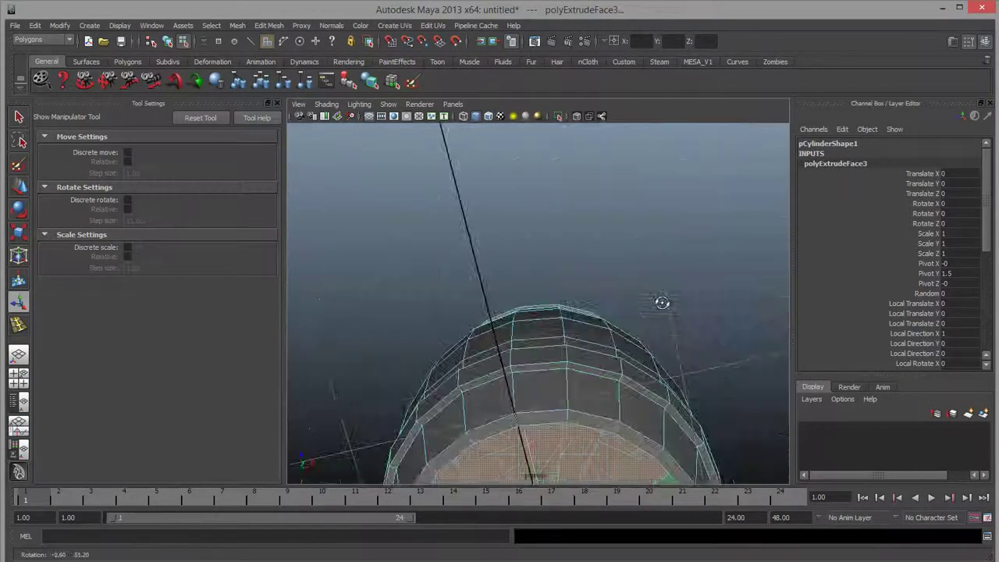
alt+right_drag(660, 301, 564, 336)
alt+drag(564, 335, 542, 339)
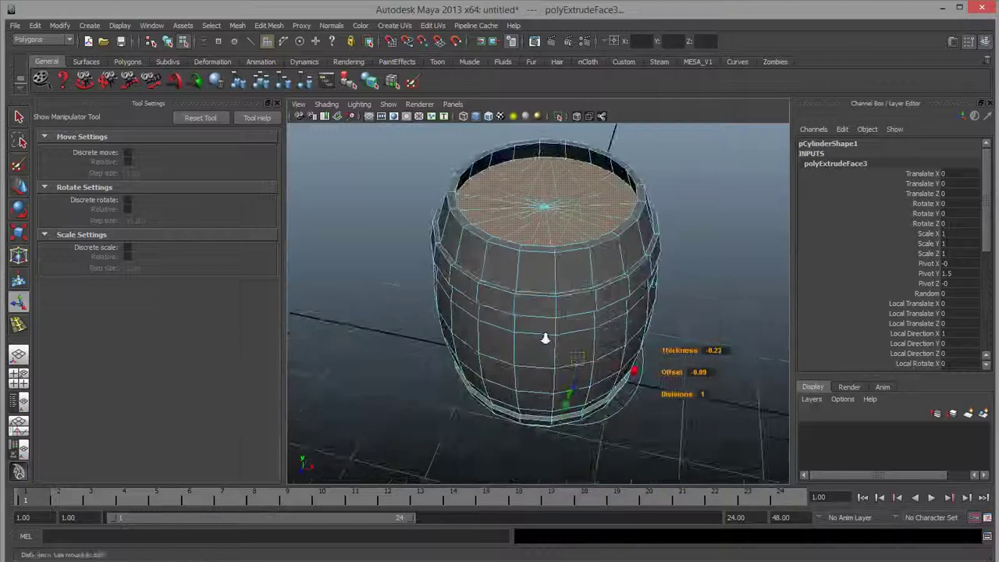
alt+right_drag(541, 338, 601, 230)
alt+drag(601, 230, 602, 373)
alt+right_drag(601, 372, 597, 223)
alt+drag(567, 261, 702, 346)
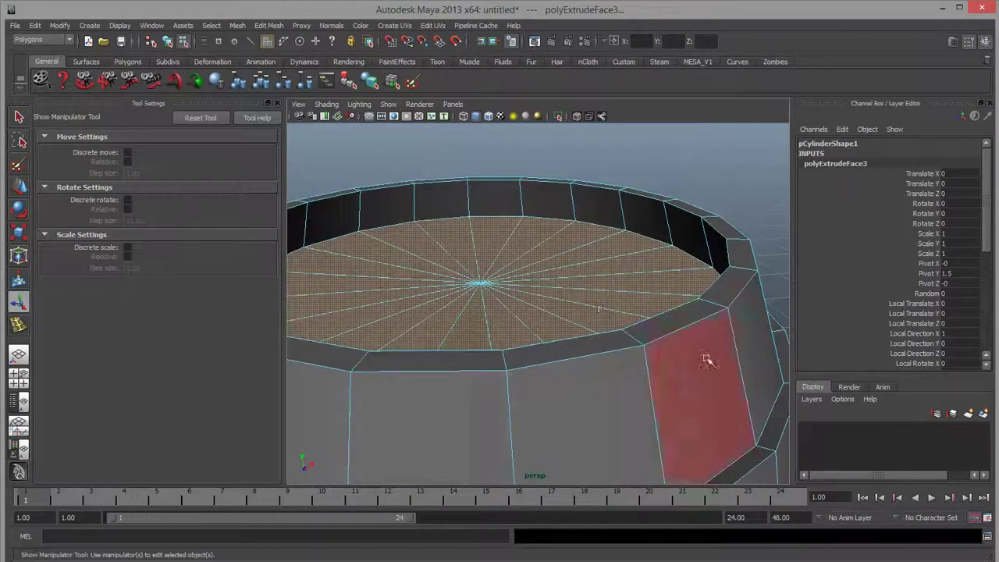
alt+right_drag(703, 345, 685, 334)
alt+drag(685, 333, 660, 292)
alt+right_drag(660, 292, 624, 340)
alt+drag(624, 341, 591, 285)
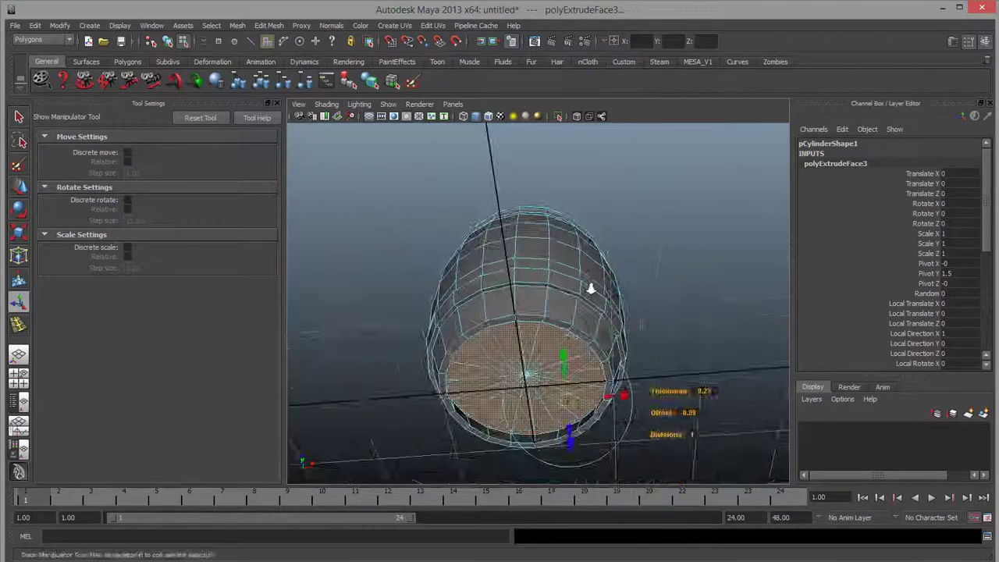
alt+right_drag(591, 285, 624, 312)
alt+drag(625, 312, 644, 367)
alt+right_drag(644, 366, 584, 305)
alt+drag(585, 305, 624, 330)
Step: Switch the barrel back to Object Mode
right_drag(622, 242, 669, 225)
click(730, 315)
alt+right_drag(730, 314, 631, 380)
alt+drag(631, 379, 628, 267)
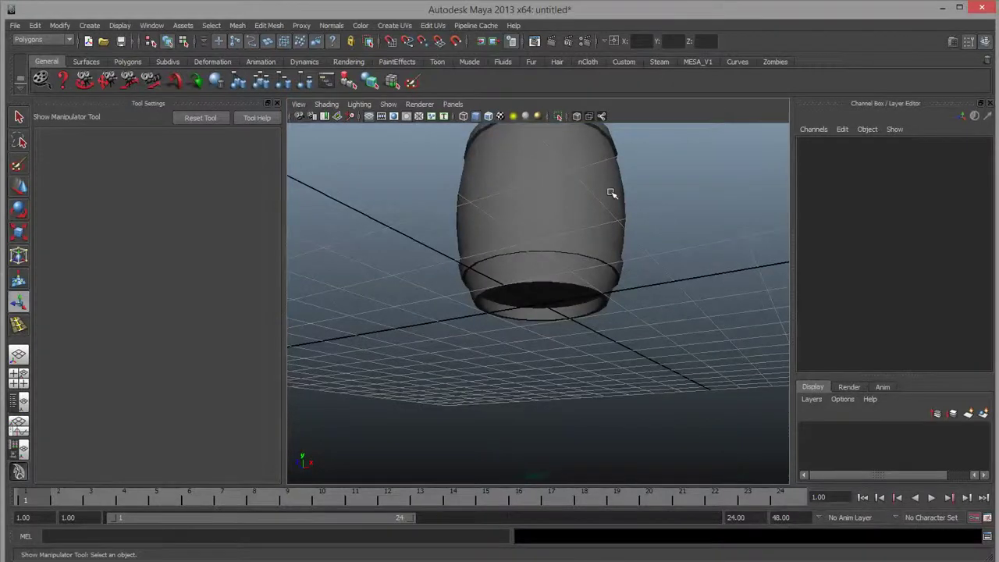
Step: Orbit from low and high angles to check the barrel's hollow top and hoop bands, then open Create > Polygon Primitives
alt+drag(613, 194, 597, 320)
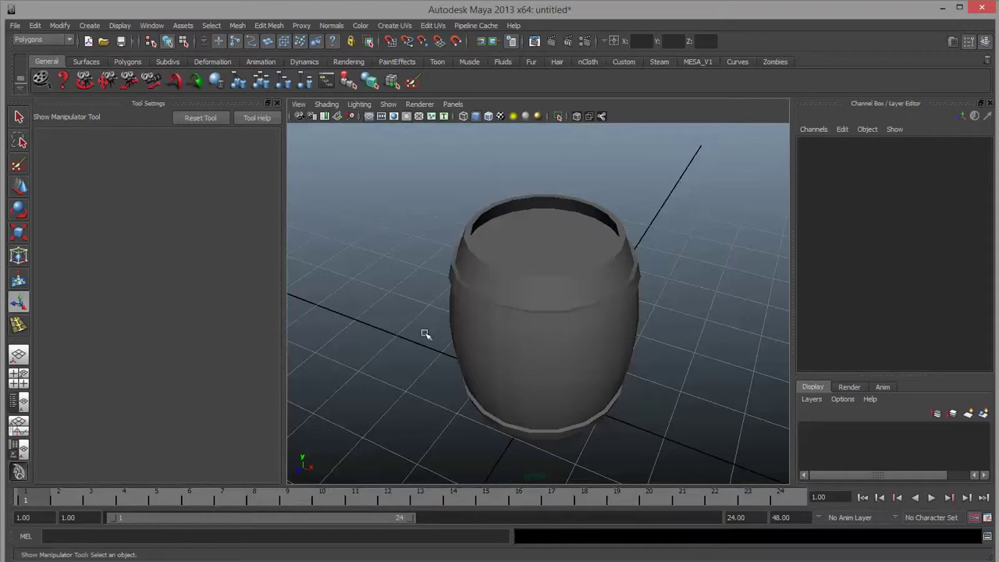
alt+drag(553, 420, 621, 378)
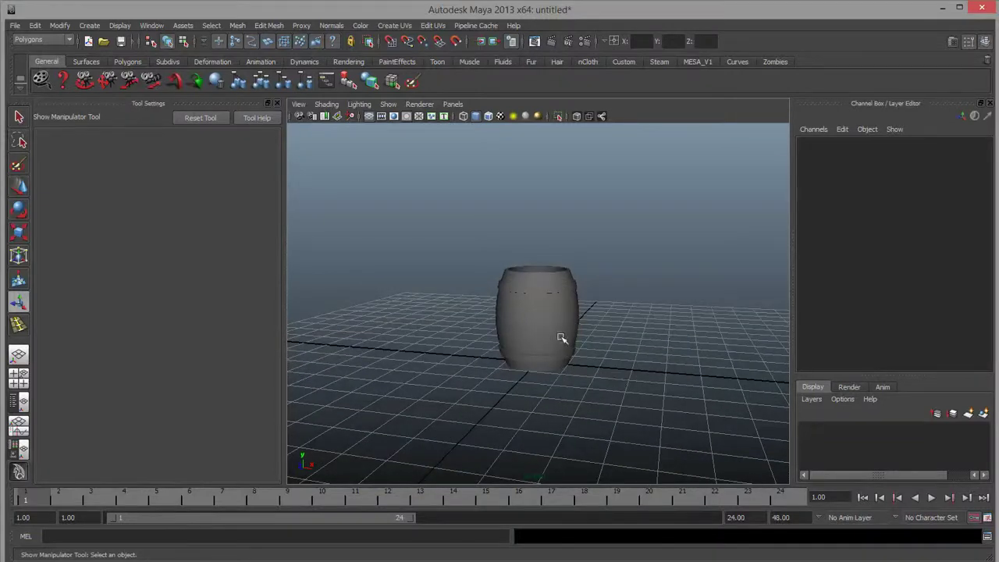
alt+drag(652, 327, 638, 345)
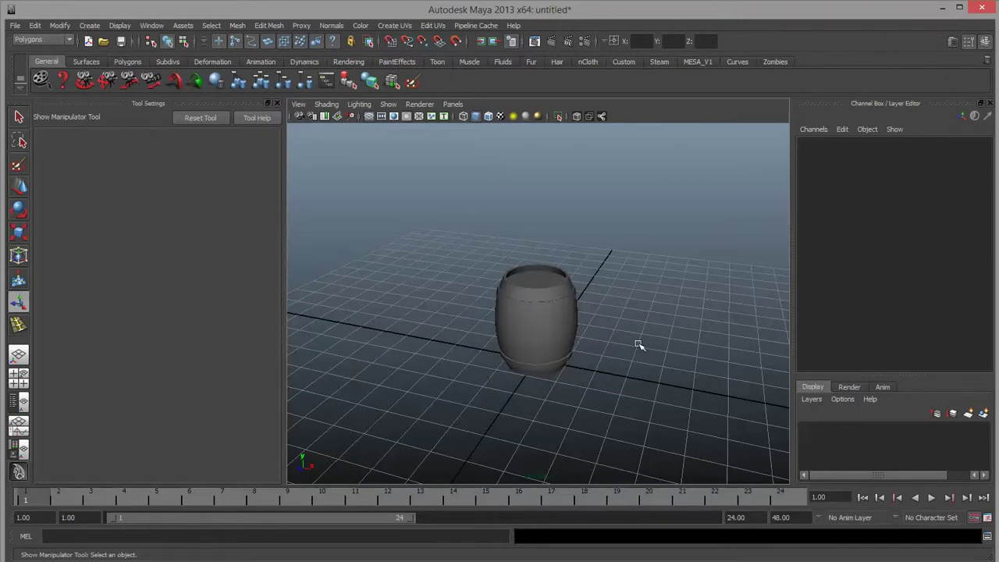
scroll(638, 344, up, 5)
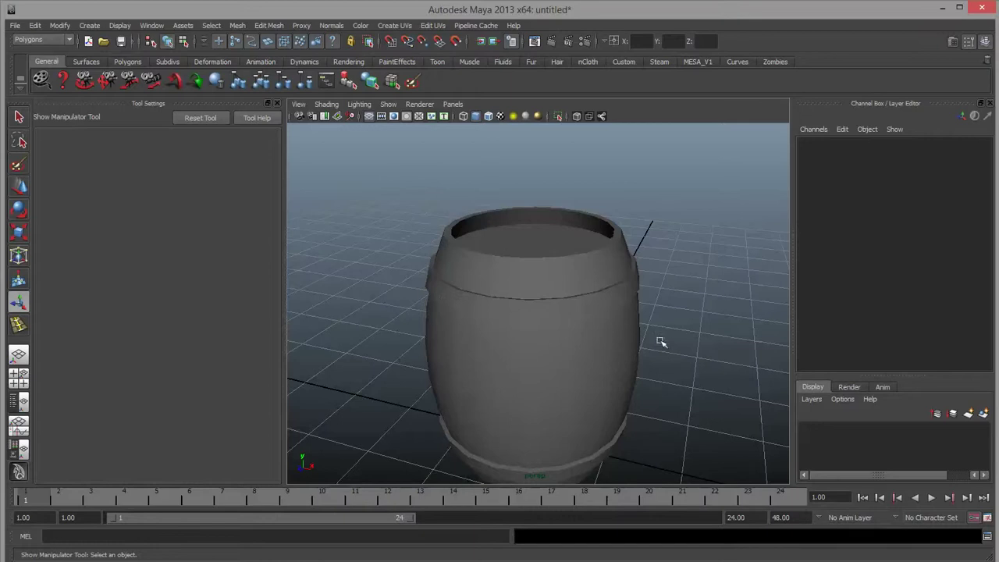
alt+drag(660, 342, 682, 379)
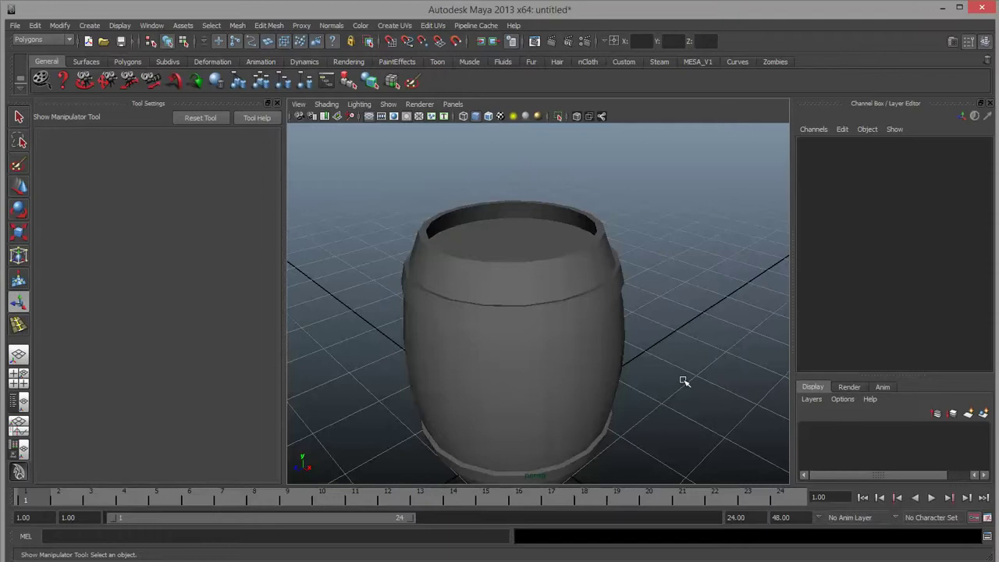
alt+drag(682, 380, 611, 353)
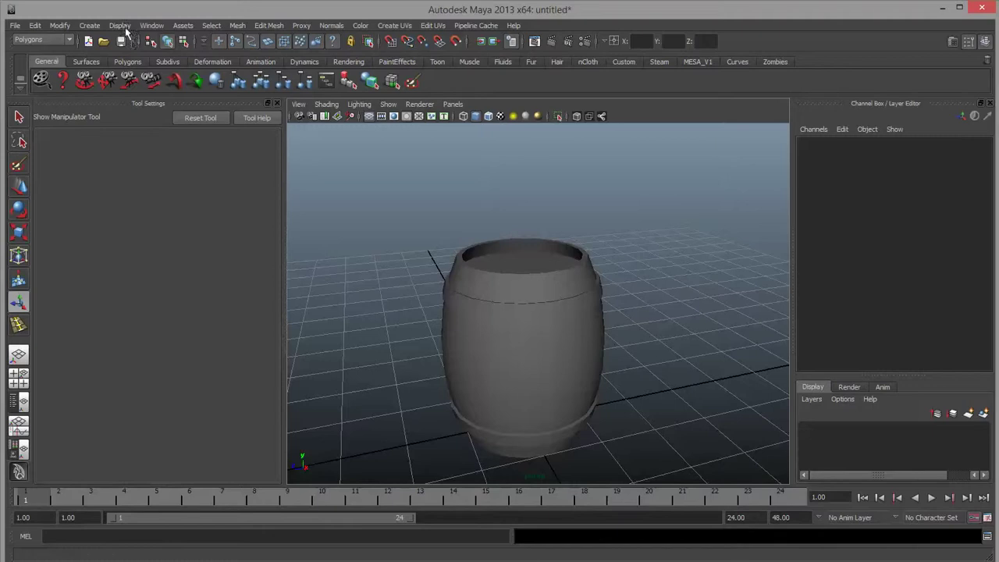
click(89, 25)
mouse_move(103, 56)
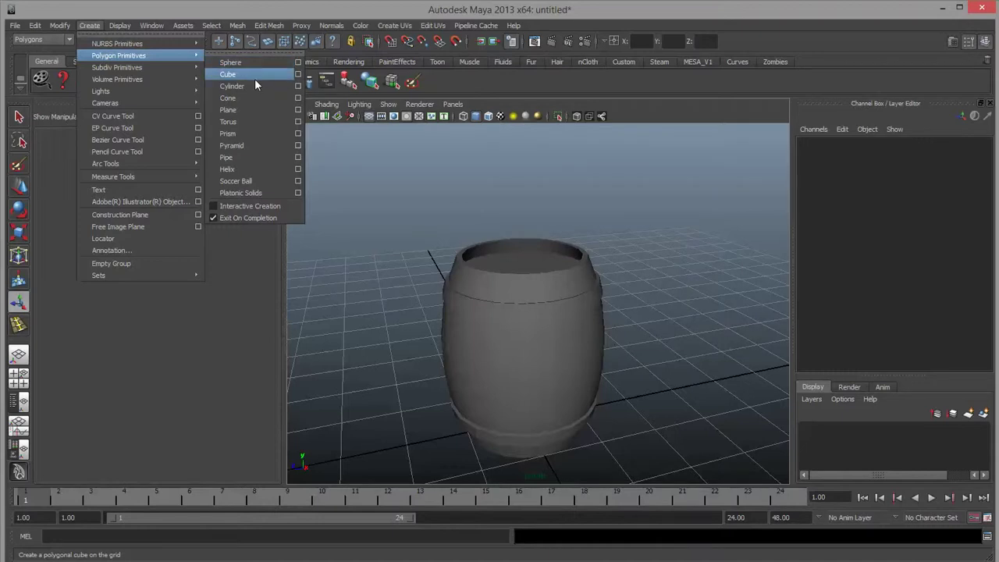
Step: Create a polygon cylinder, move it to the barrel's side and set Rotate X to 90
click(232, 86)
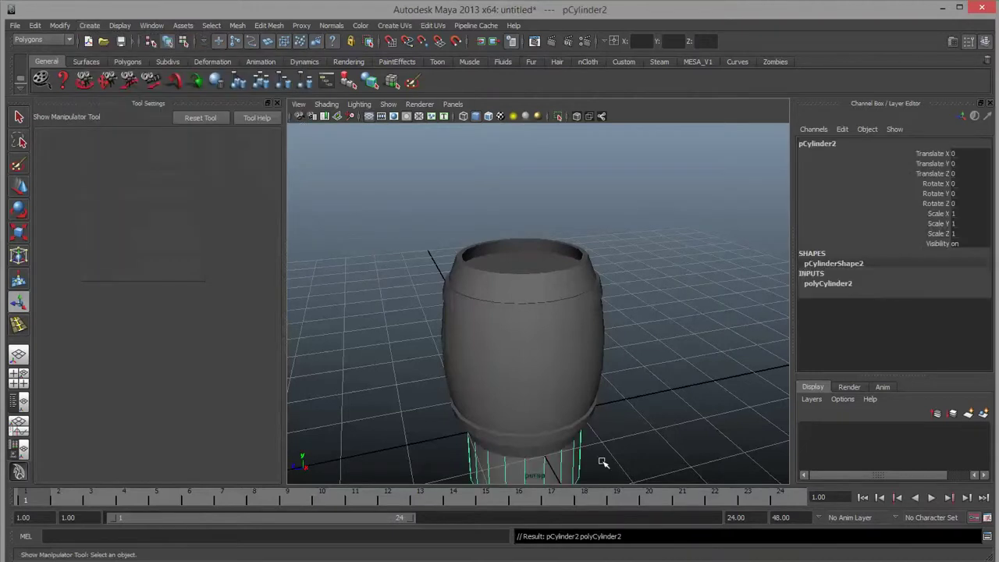
scroll(531, 357, down, 2)
key(w)
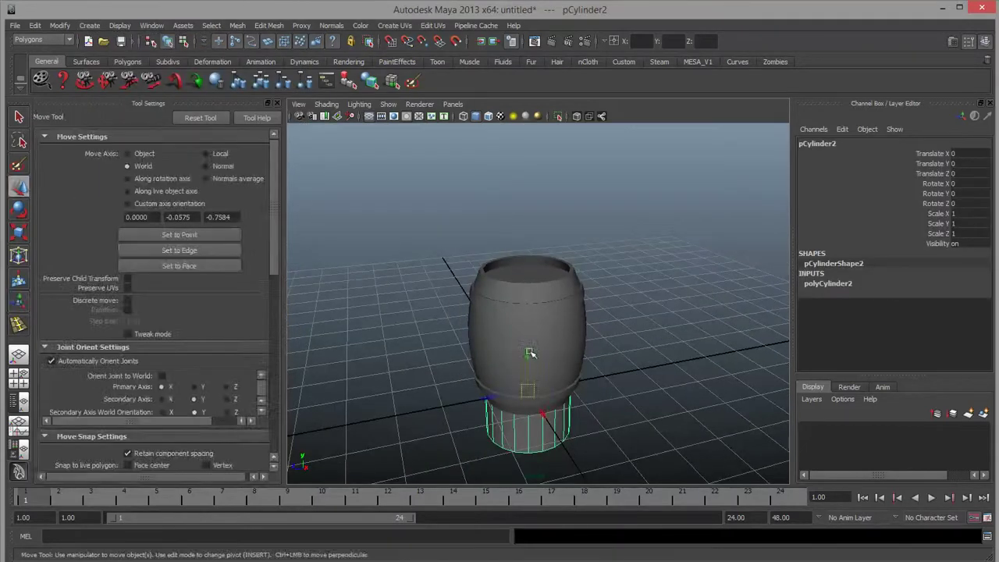
drag(529, 354, 546, 341)
key(e)
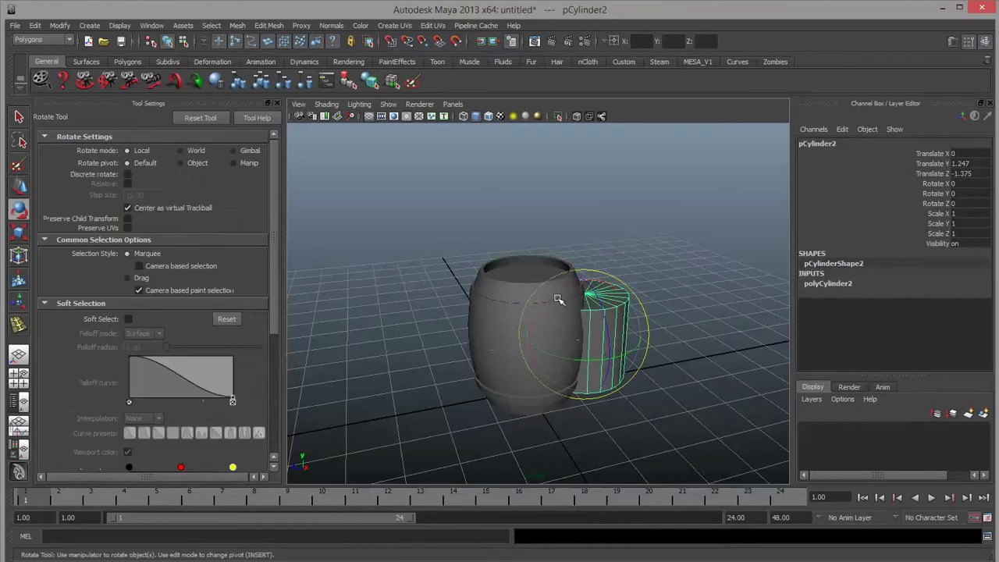
drag(556, 294, 646, 297)
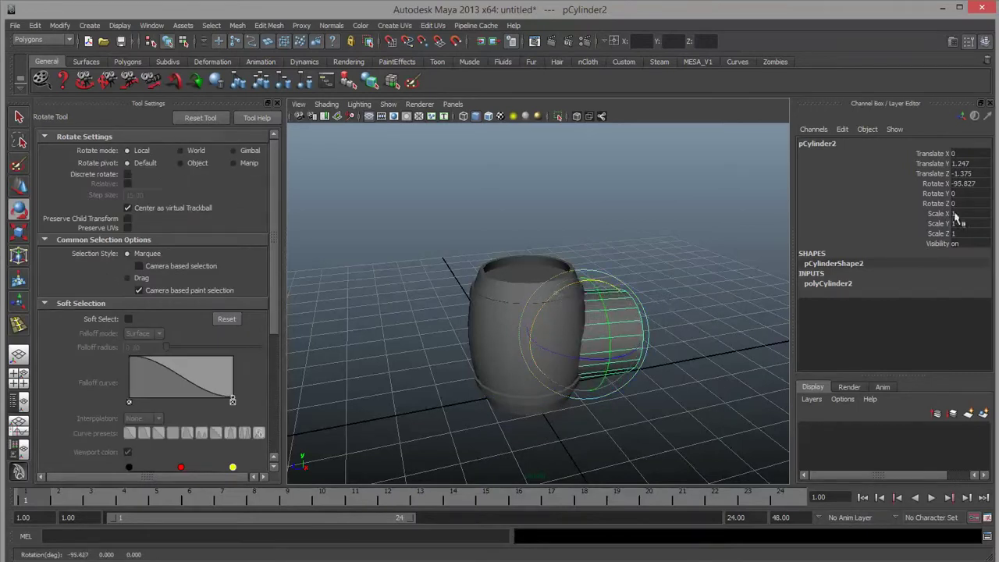
click(971, 185)
text(90)
key(Return)
Step: Scale the cylinder down to 0.12 and reselect it
key(r)
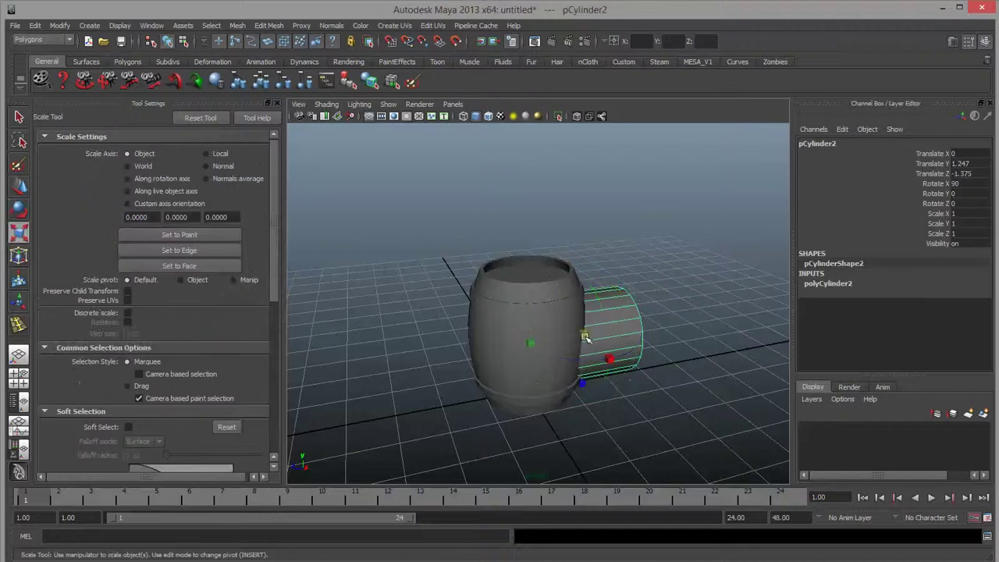
drag(584, 334, 533, 374)
scroll(533, 375, up, 10)
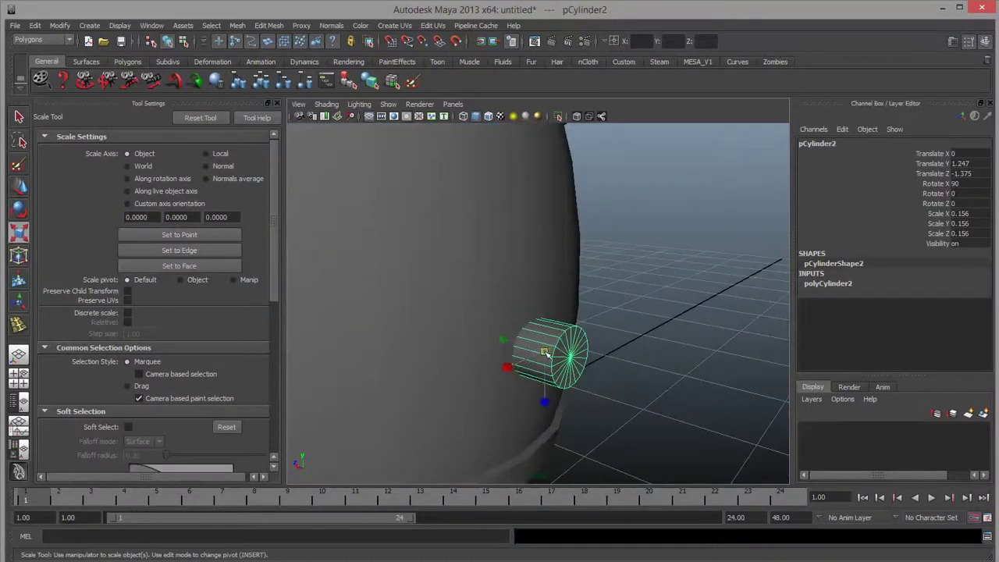
drag(539, 352, 543, 352)
key(w)
key(e)
scroll(559, 348, up, 5)
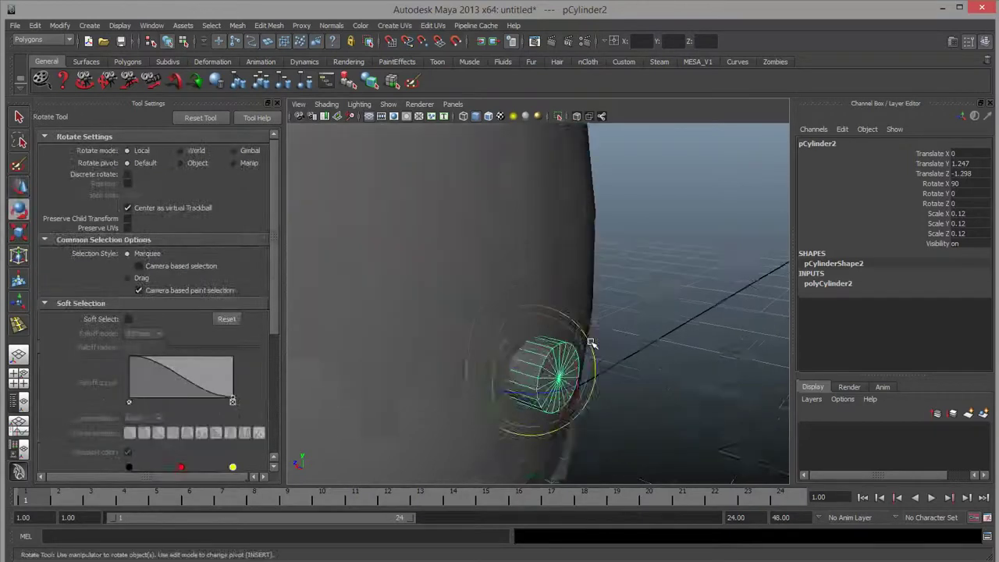
click(612, 355)
click(592, 392)
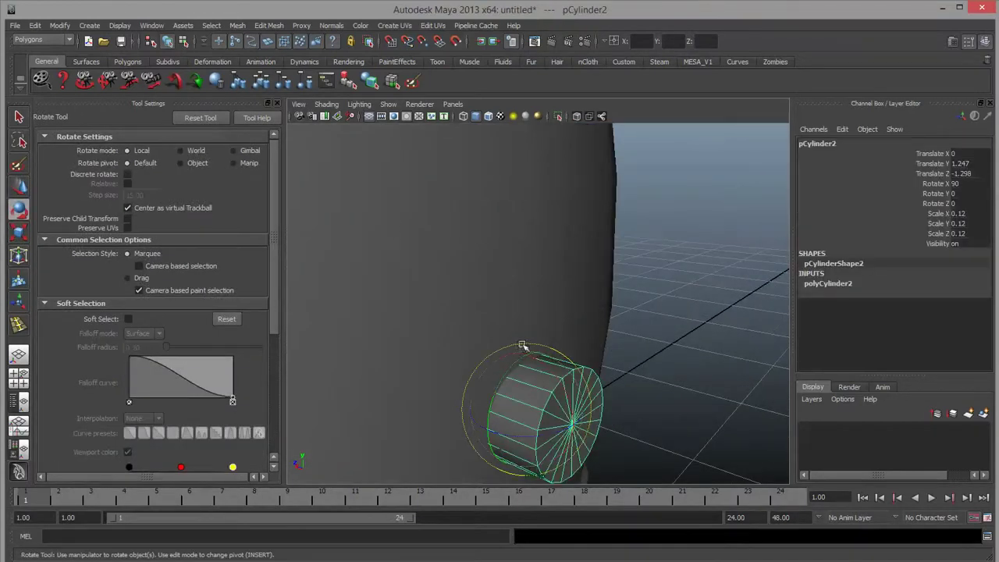
Step: Select the edge loop at the bung's end and scale it
key(w)
right_drag(593, 406, 591, 366)
double_click(558, 387)
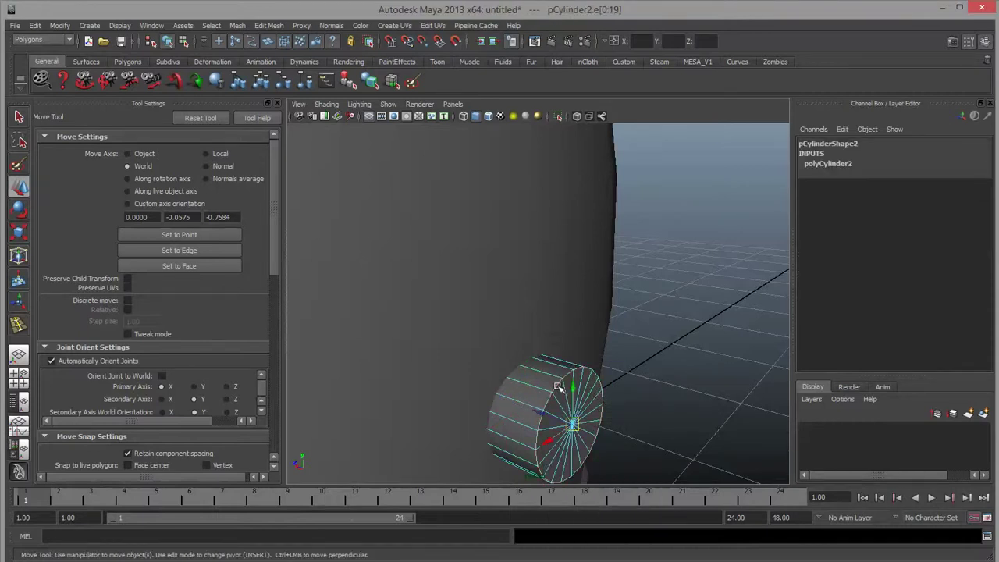
key(r)
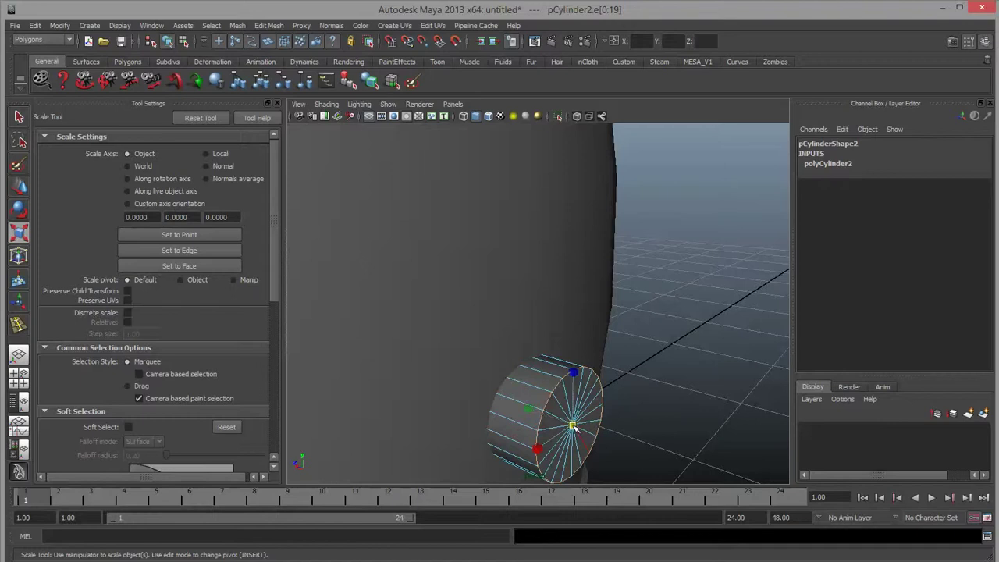
drag(575, 426, 575, 417)
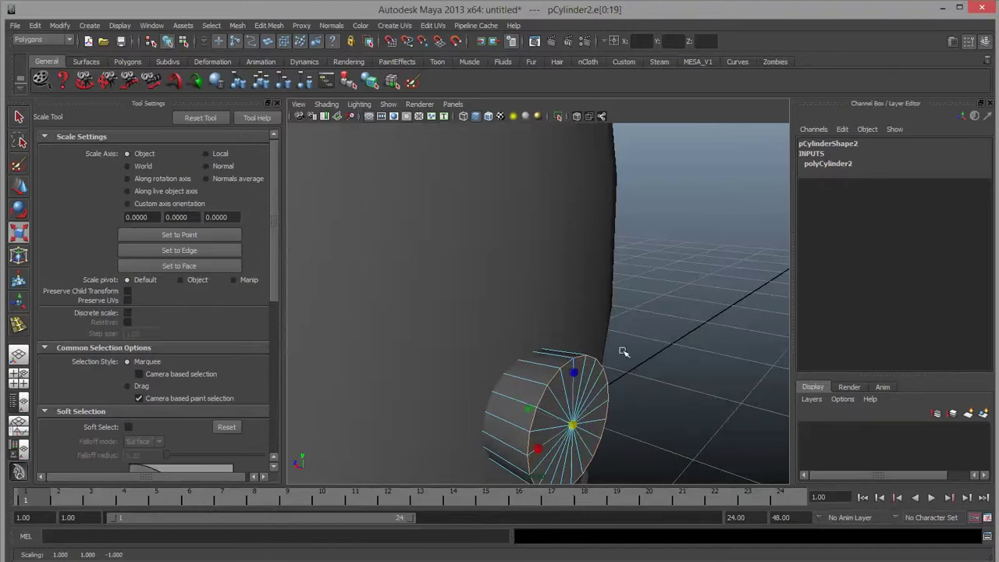
Step: Bevel the bung's end edge loop and narrow the polyBevel2 offset to 0.1
shift+right_click(543, 393)
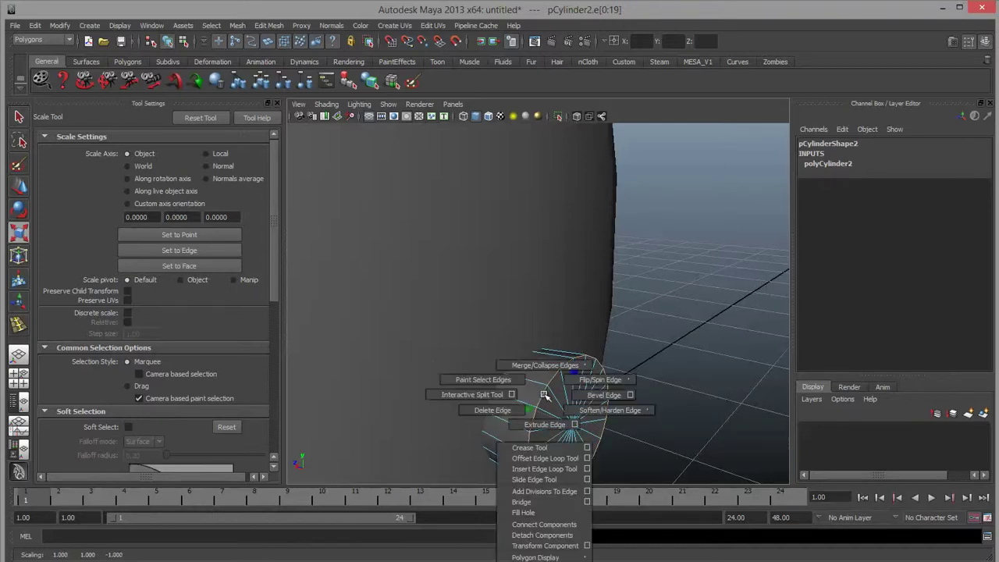
click(583, 394)
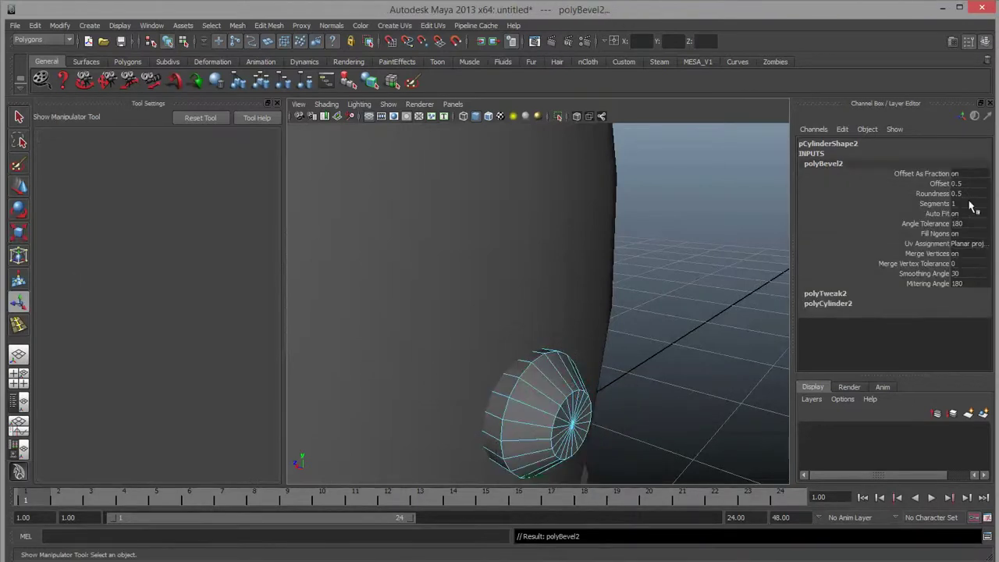
click(942, 183)
middle_drag(647, 323, 651, 321)
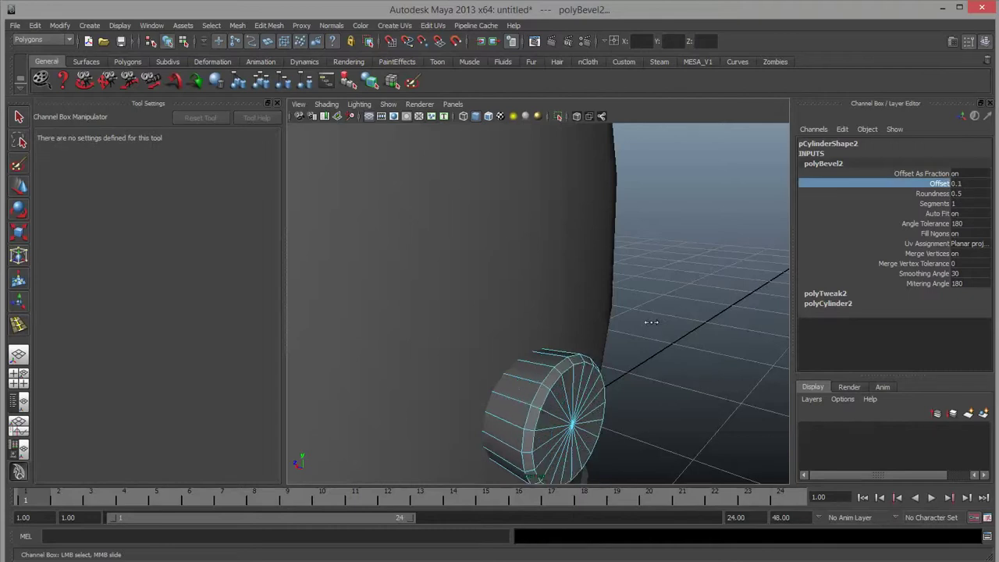
Step: Deselect the bung and pull the view back to show the whole barrel
right_drag(577, 405, 622, 382)
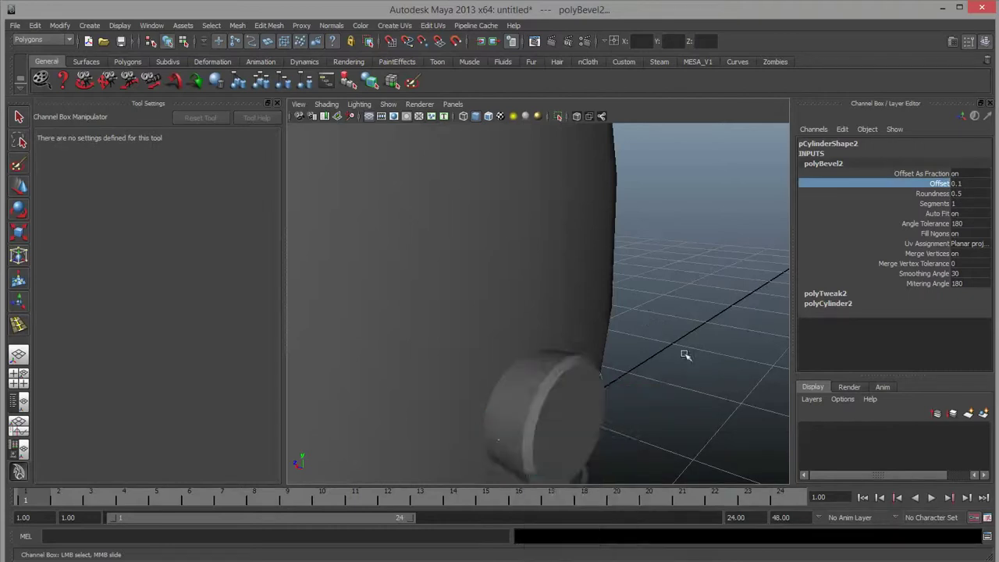
click(687, 357)
alt+right_drag(687, 357, 585, 276)
alt+drag(584, 276, 563, 341)
scroll(582, 312, up, 2)
scroll(622, 325, down, 2)
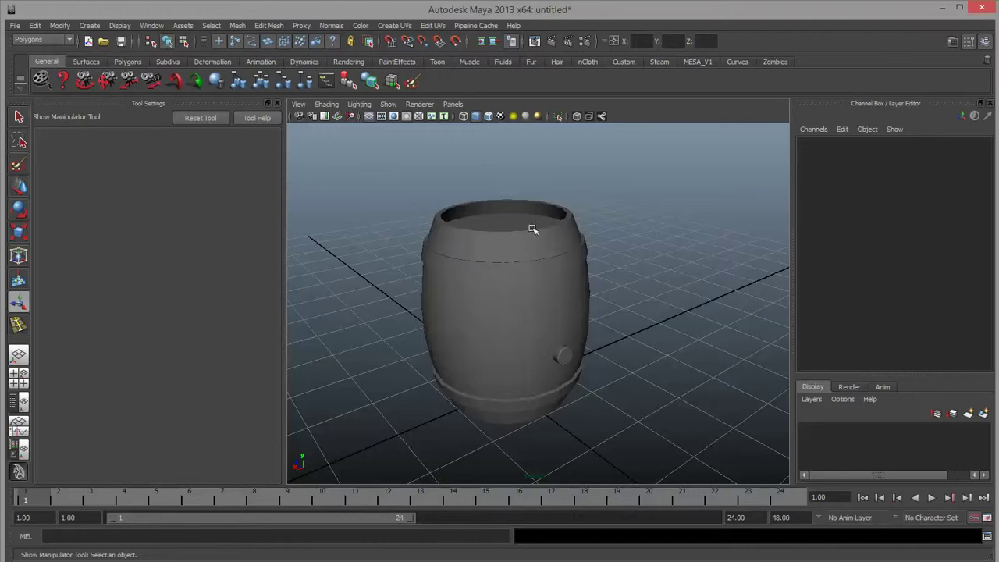
Step: Orbit and dolly around the barrel, briefly selecting it, then view it from a flatter angle
alt+drag(657, 274, 604, 291)
mouse_move(604, 291)
alt+right_down()
mouse_move(677, 304)
mouse_move(597, 292)
alt+right_up()
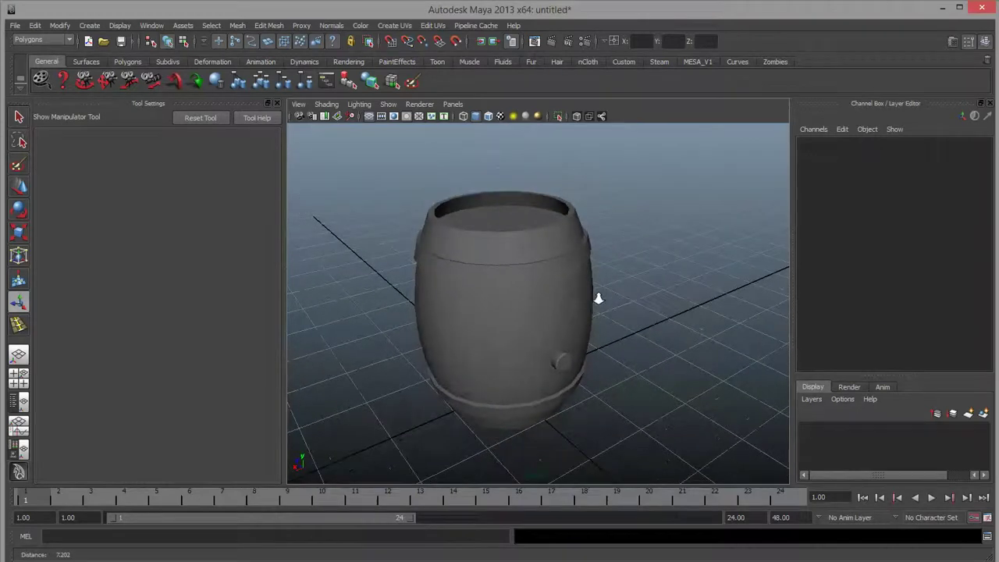
mouse_move(597, 292)
alt+mouse_down()
mouse_move(608, 288)
mouse_move(606, 273)
alt+mouse_up()
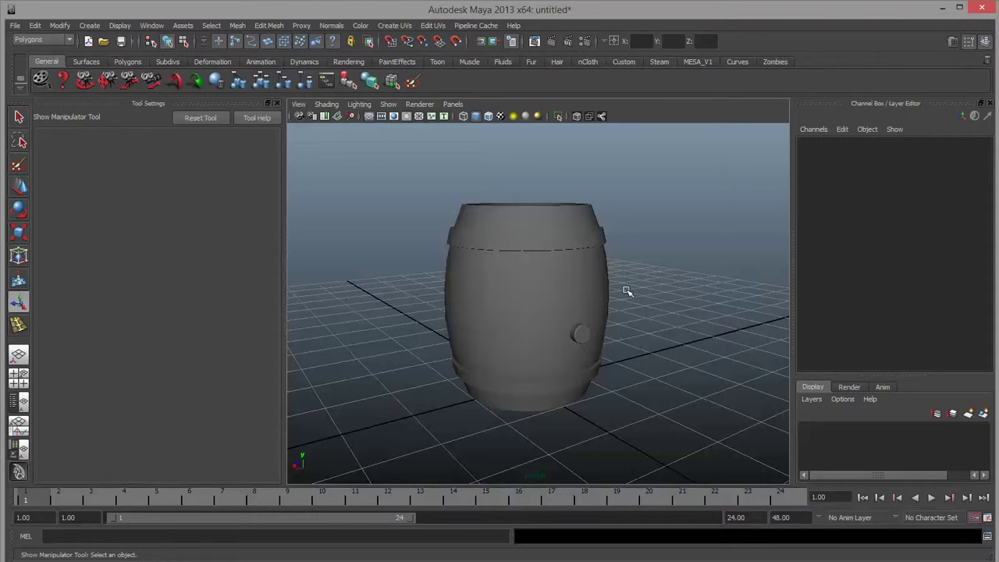
click(569, 273)
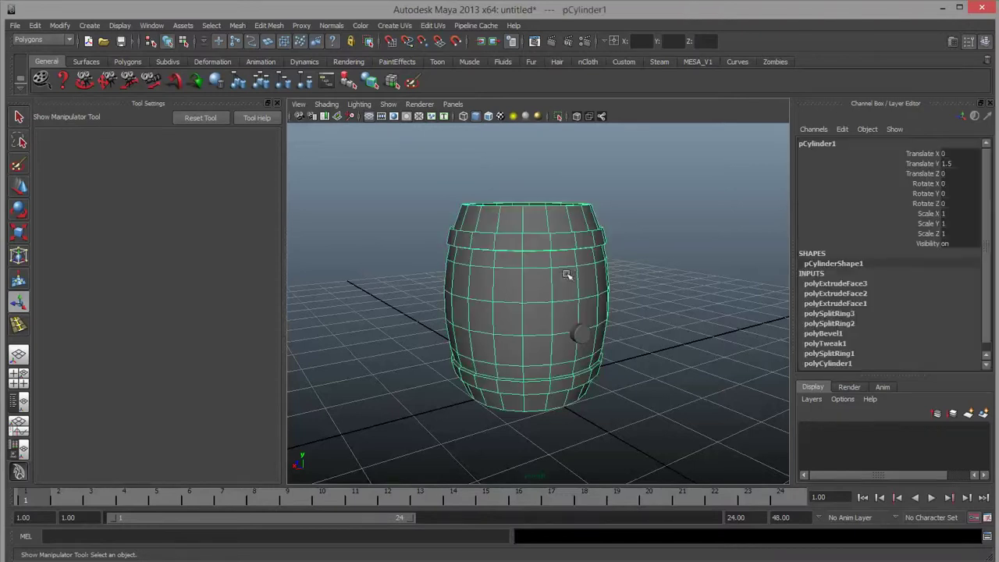
click(682, 315)
alt+drag(682, 315, 635, 342)
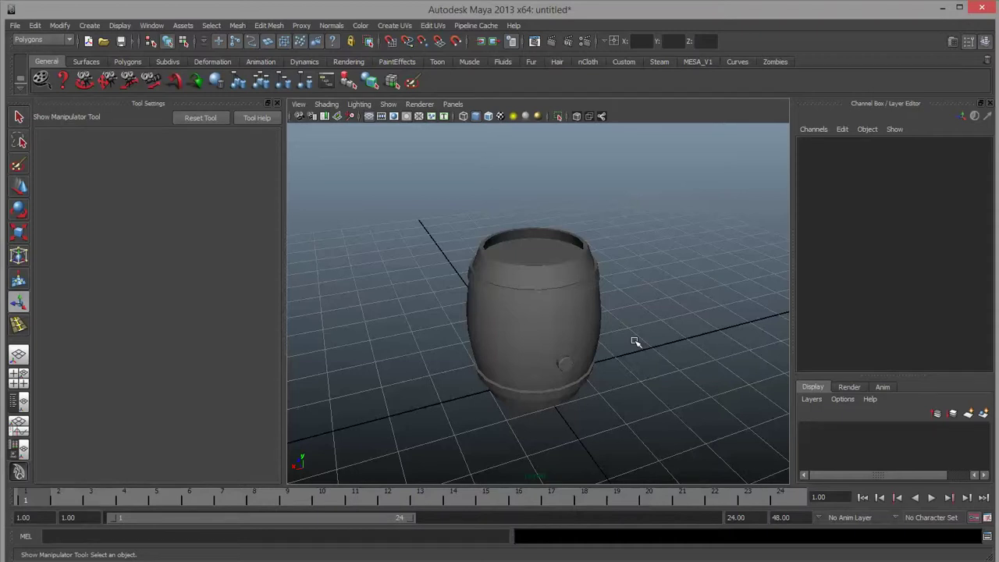
scroll(635, 338, down, 5)
alt+drag(635, 339, 546, 320)
scroll(695, 330, up, 3)
scroll(627, 350, up, 2)
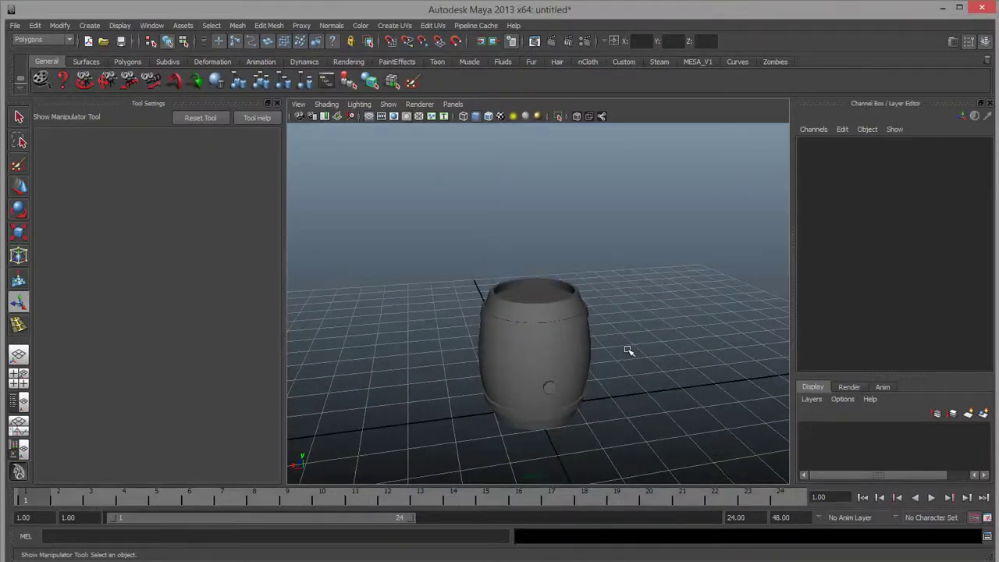
scroll(628, 350, down, 2)
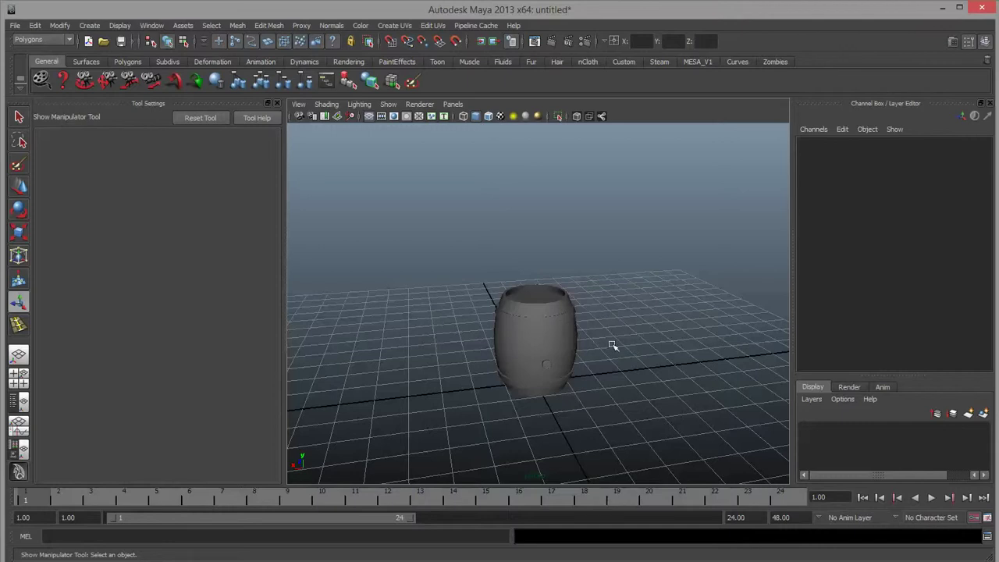
Step: Look down into the barrel's open top from several angles, then marquee-select the barrel and bung
alt+drag(612, 345, 510, 348)
alt+right_drag(510, 348, 674, 346)
alt+drag(673, 346, 609, 325)
alt+right_drag(608, 325, 595, 344)
alt+drag(595, 344, 655, 325)
alt+right_drag(655, 325, 459, 346)
alt+drag(460, 346, 544, 304)
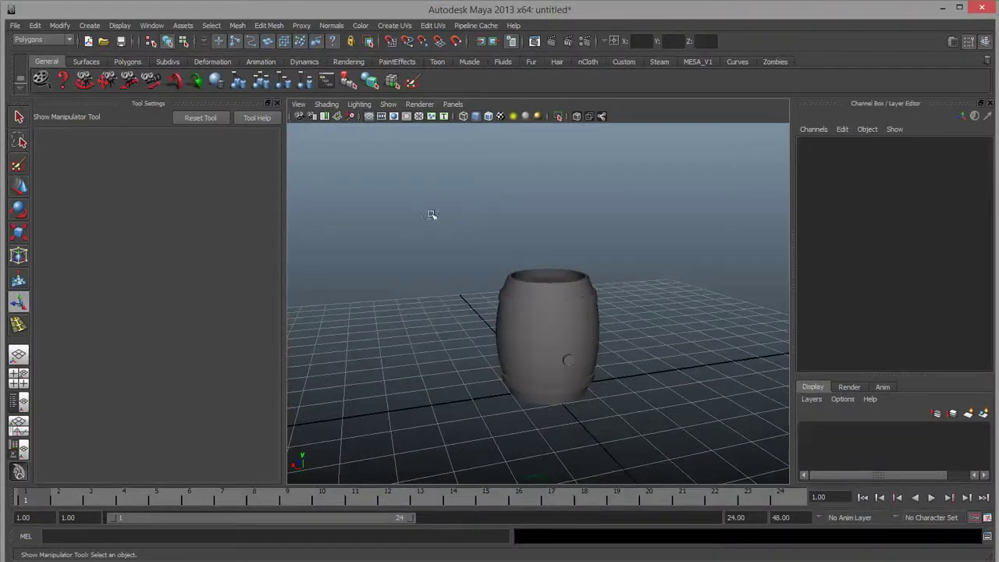
drag(431, 215, 684, 476)
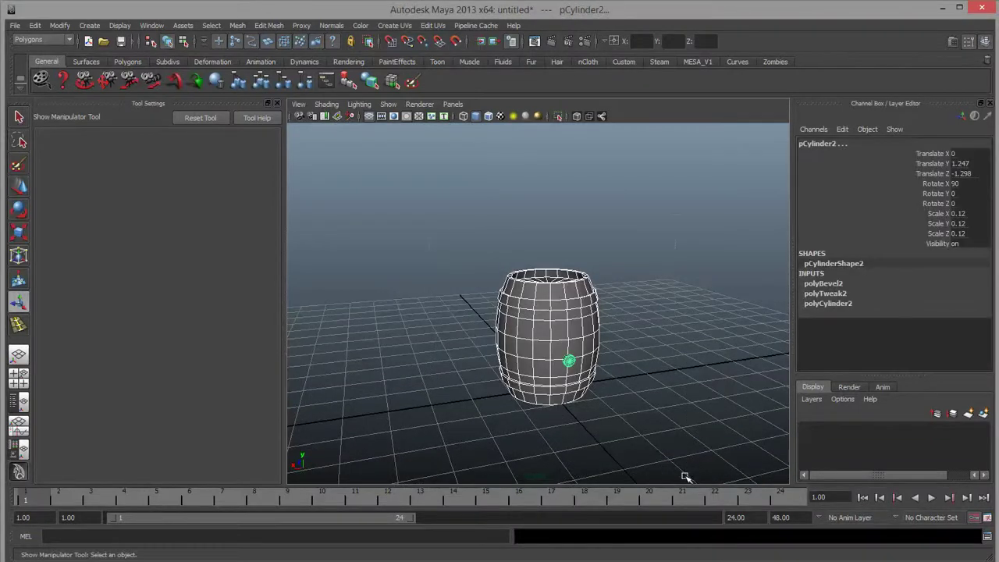
Step: Delete the barrel and create a new polygon sphere
key(Delete)
click(82, 26)
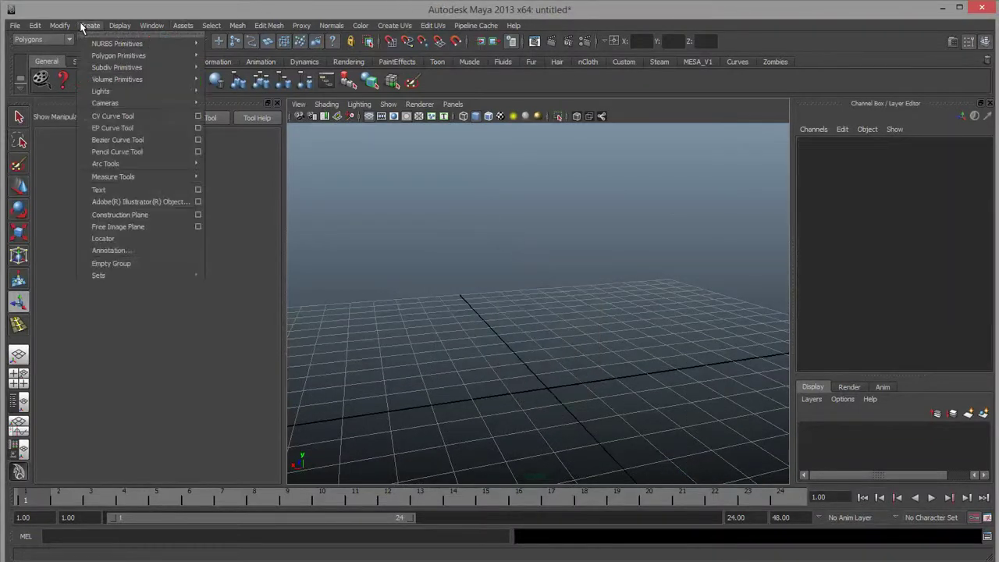
mouse_move(117, 56)
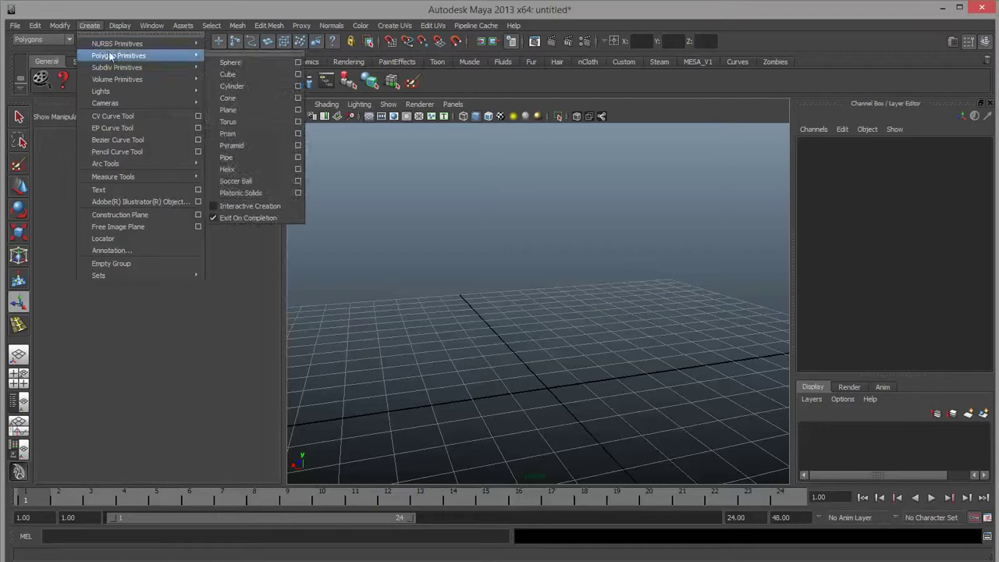
click(274, 62)
Step: Frame the sphere, raise it to Translate Y 1.254, and switch to vertex editing in the front view
key(f)
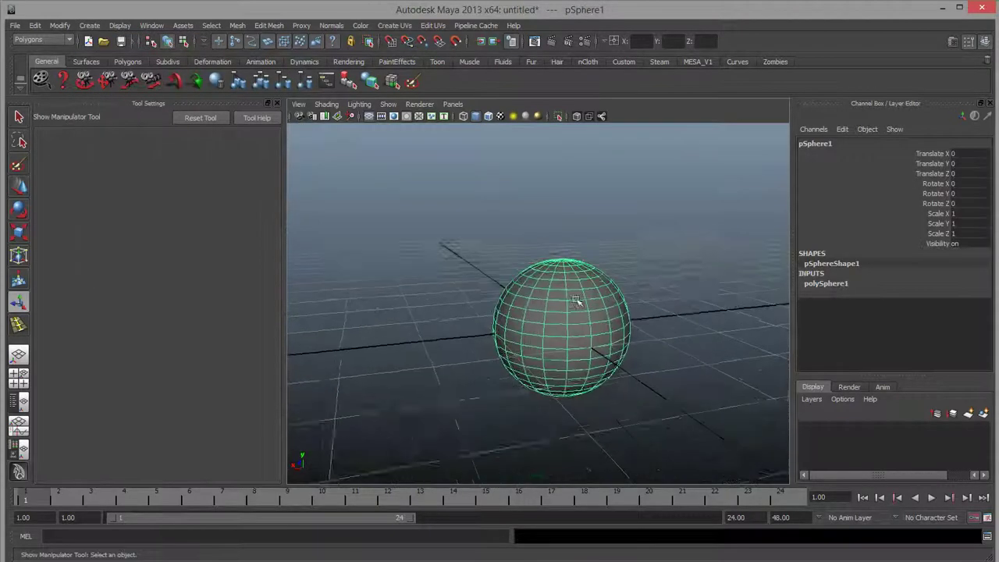
key(w)
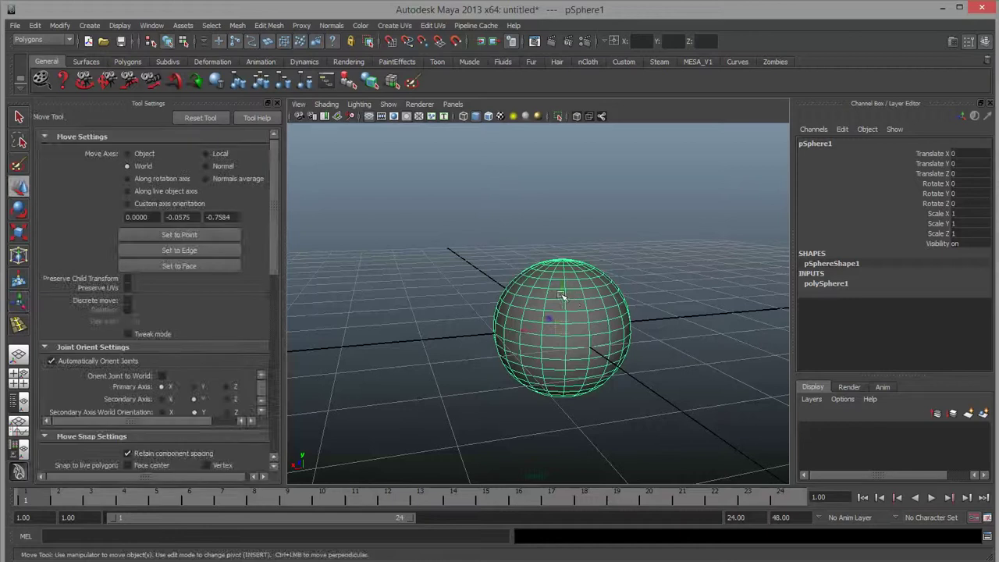
drag(563, 294, 557, 227)
right_drag(557, 227, 526, 208)
mouse_move(526, 208)
alt+mouse_down()
mouse_move(529, 245)
mouse_move(522, 223)
alt+mouse_up()
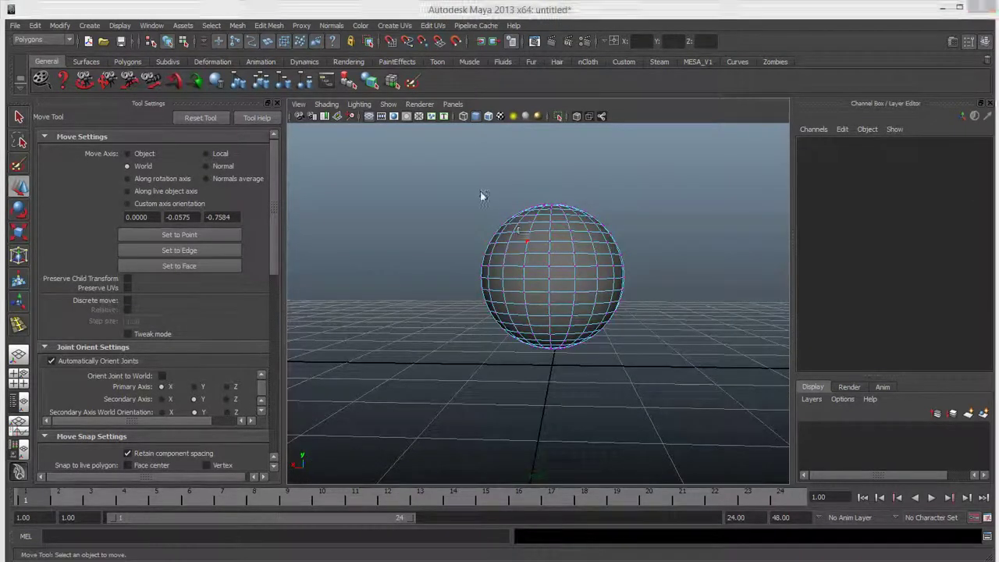
key(space)
key(space)
drag(374, 236, 624, 337)
key(space)
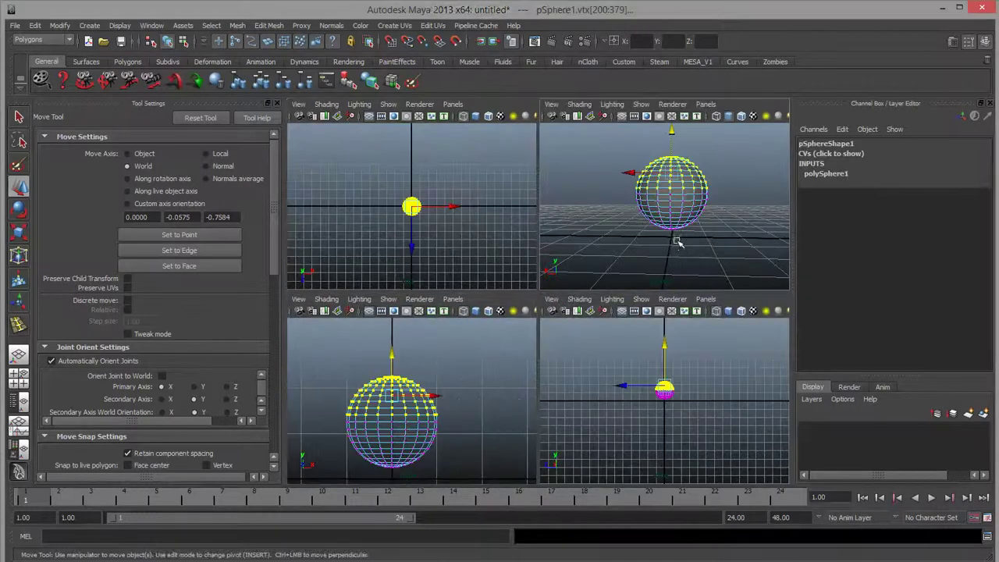
key(space)
key(r)
alt+drag(601, 226, 552, 281)
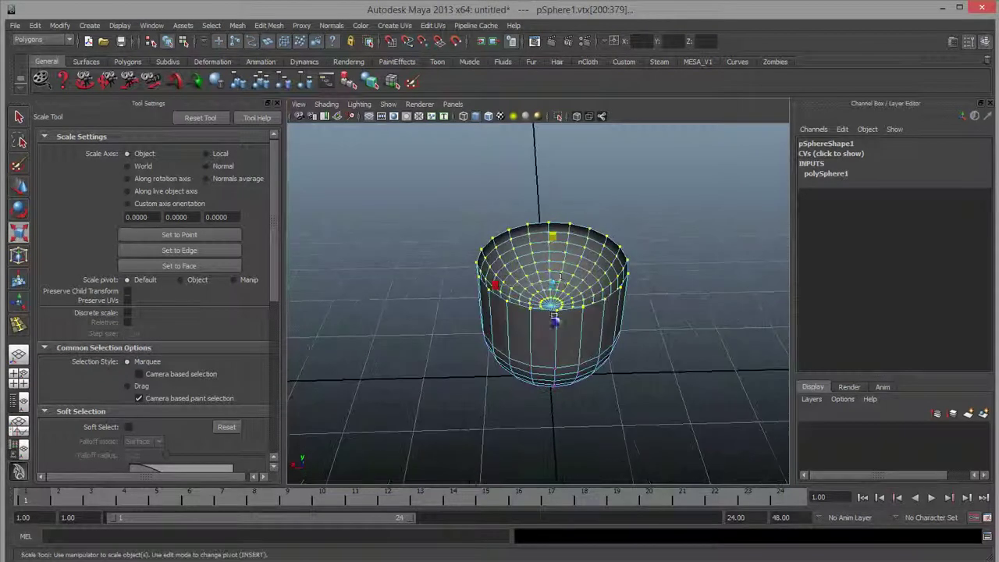
key(w)
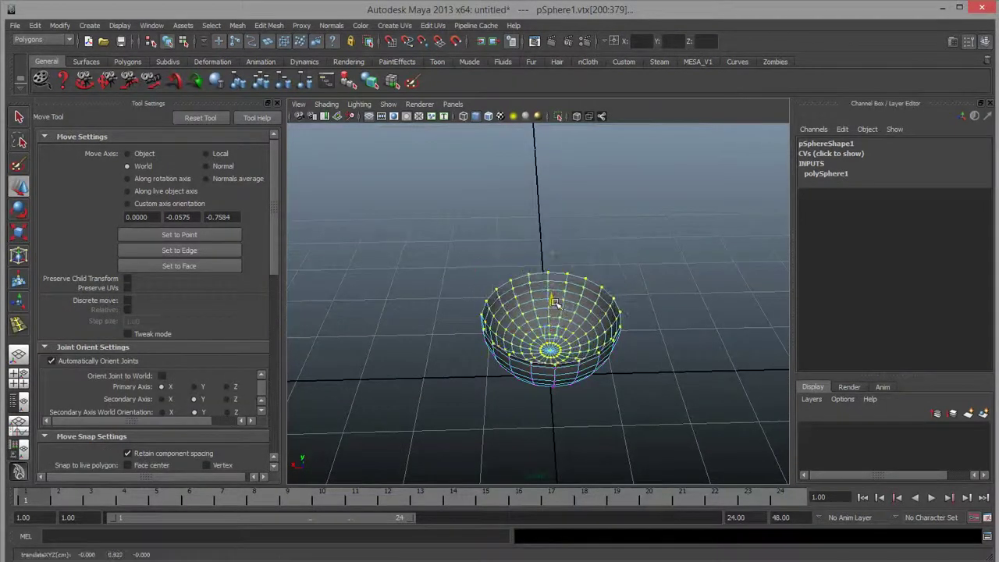
scroll(554, 303, up, 5)
key(5)
key(r)
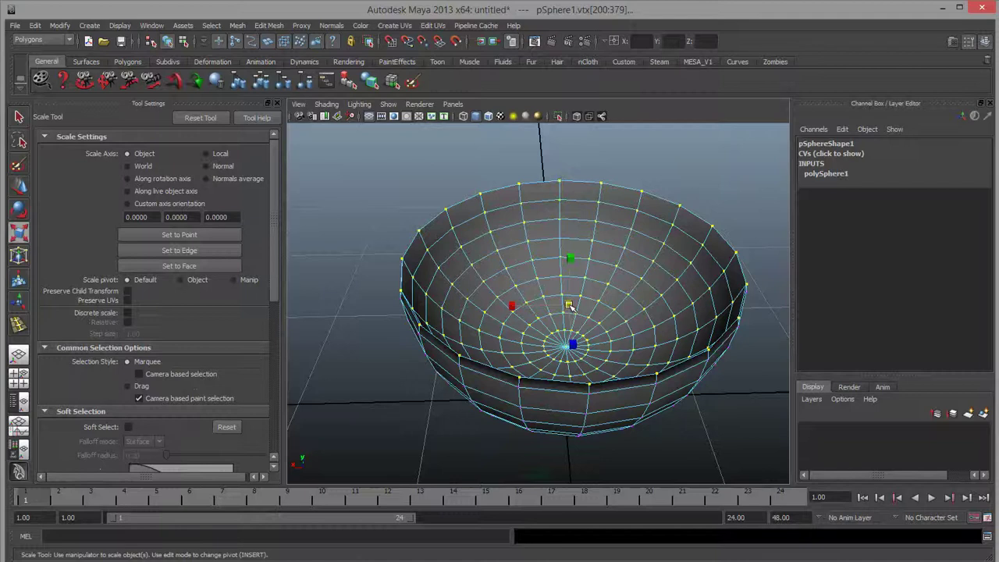
drag(570, 306, 590, 273)
key(w)
key(ctrl+z)
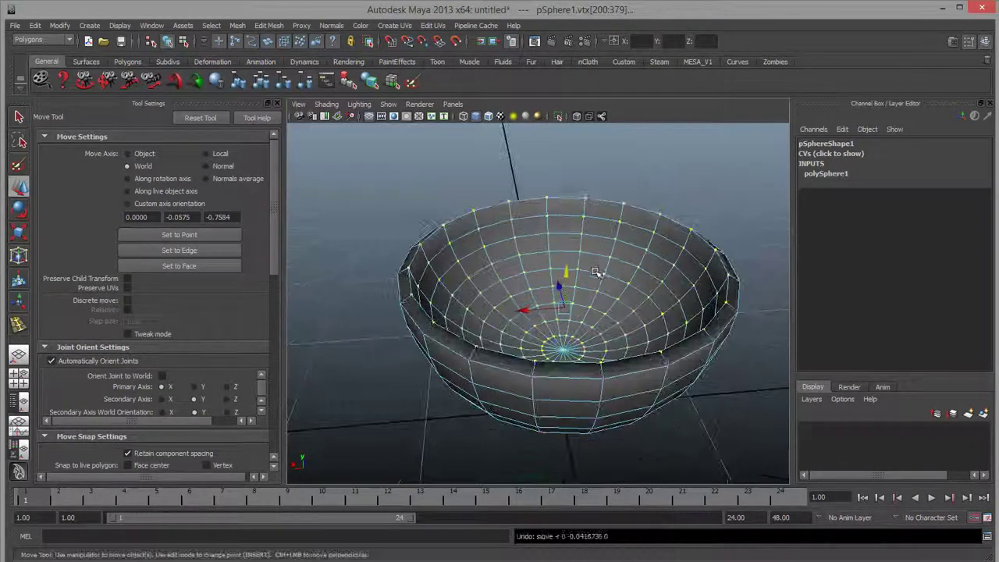
key(ctrl+z)
key(ctrl+z)
alt+drag(626, 311, 615, 289)
Step: Select the sphere's upper-half faces and delete them, leaving a hemisphere bowl
right_click(614, 287)
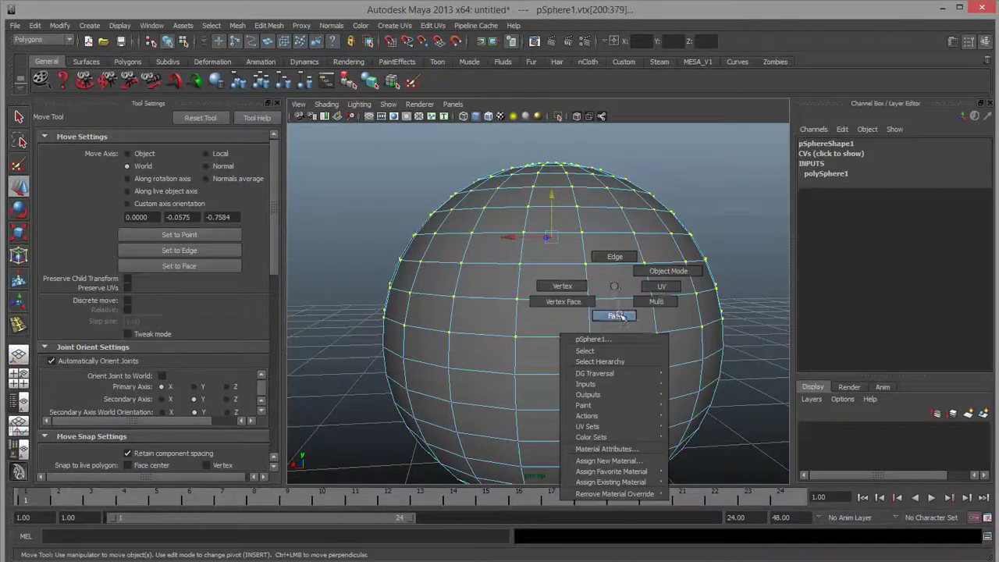
click(617, 316)
scroll(511, 328, down, 3)
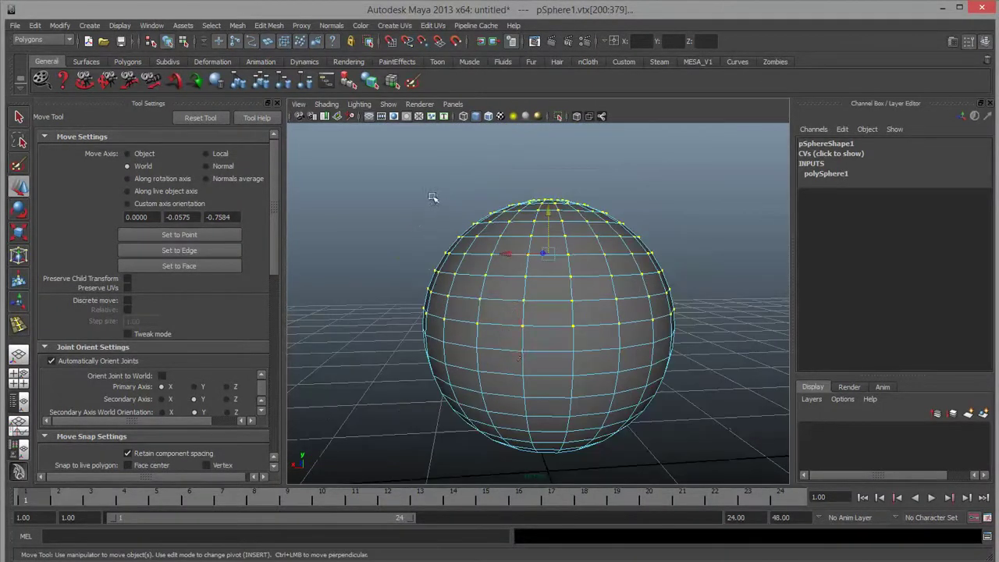
drag(417, 200, 699, 306)
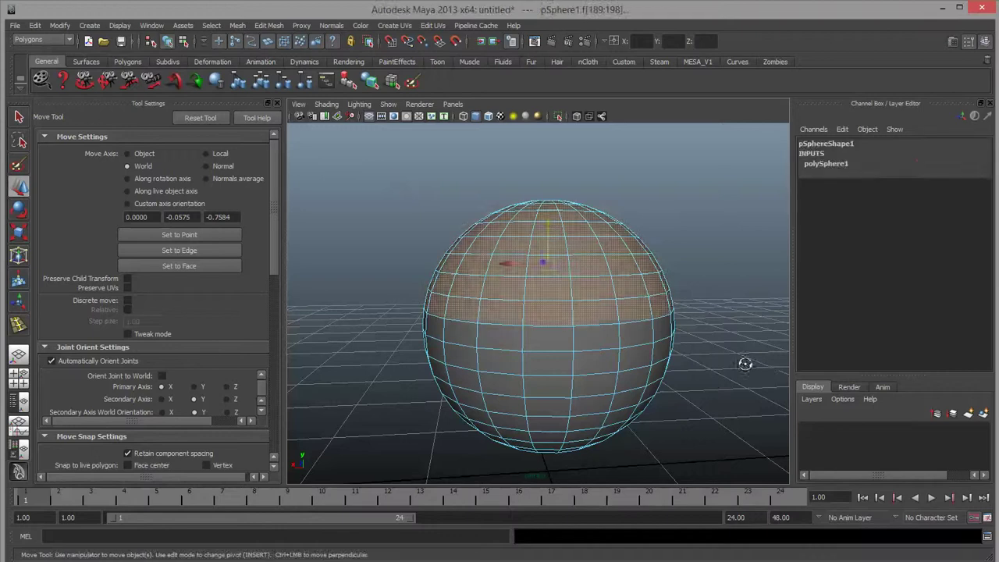
alt+drag(745, 364, 562, 351)
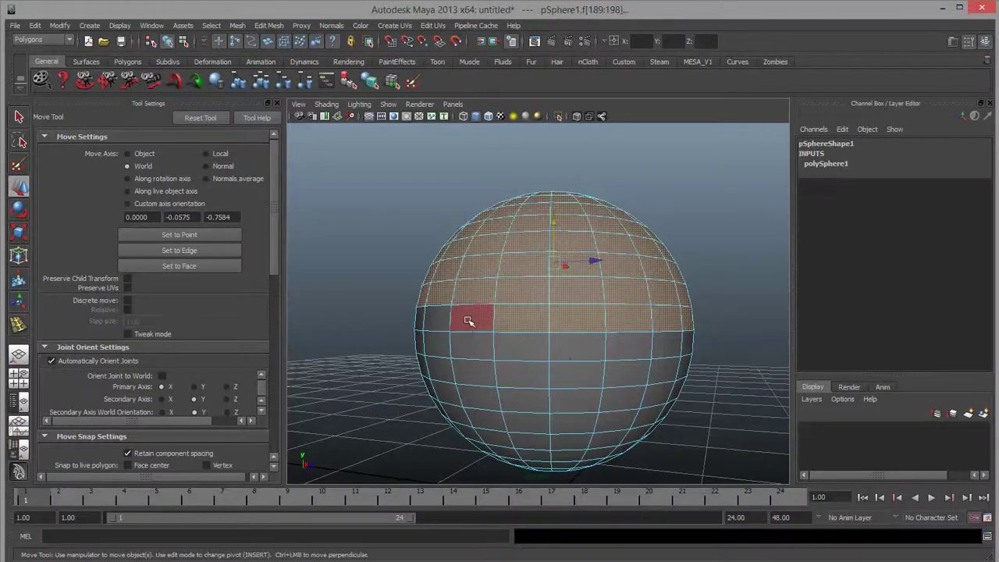
key(ctrl+z)
alt+drag(780, 356, 622, 393)
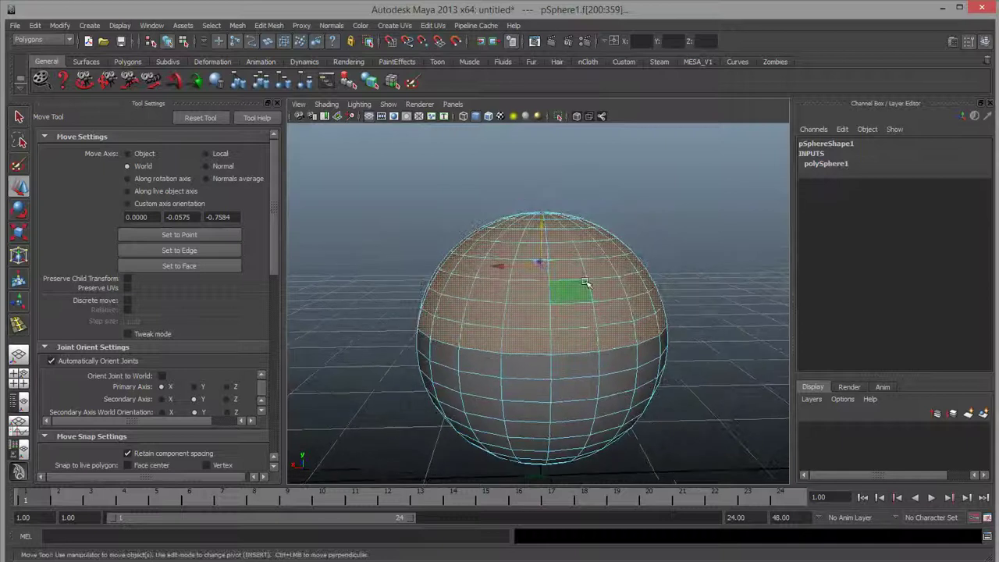
shift+right_click(586, 282)
key(Delete)
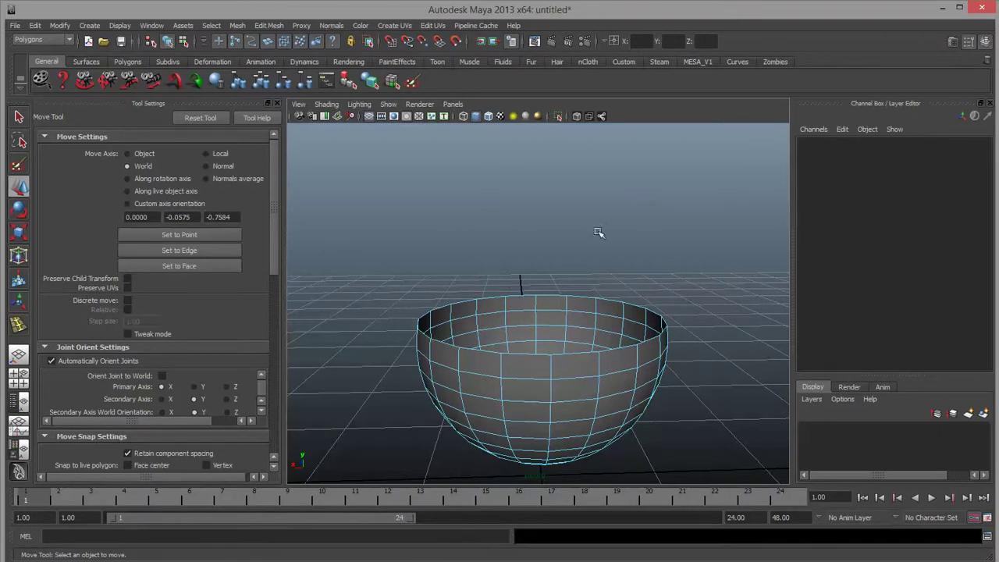
Step: Return to Object Mode, select the bowl and rotate it to about Rotate Z -90
alt+drag(568, 358, 608, 331)
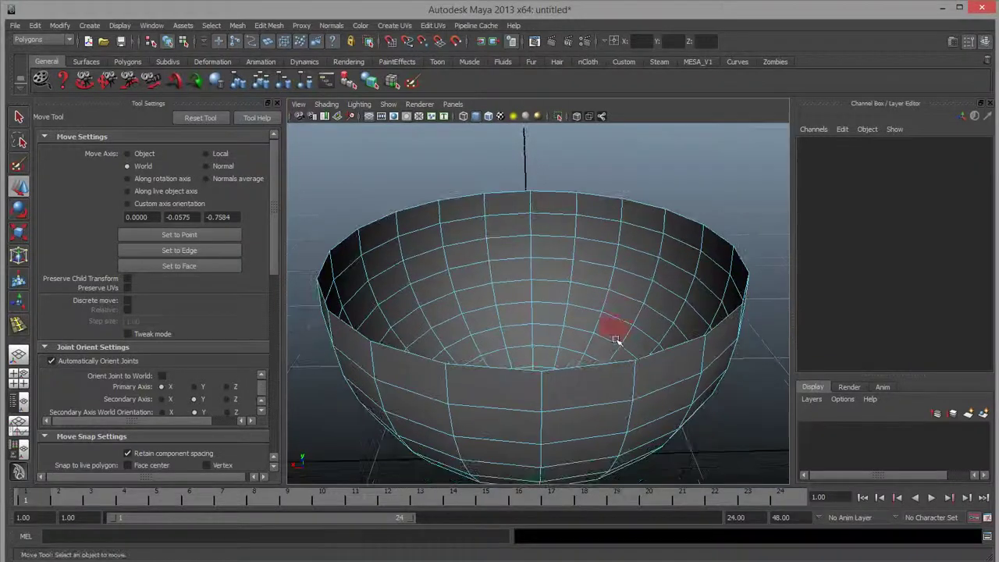
right_click(625, 308)
click(658, 291)
scroll(590, 302, down, 5)
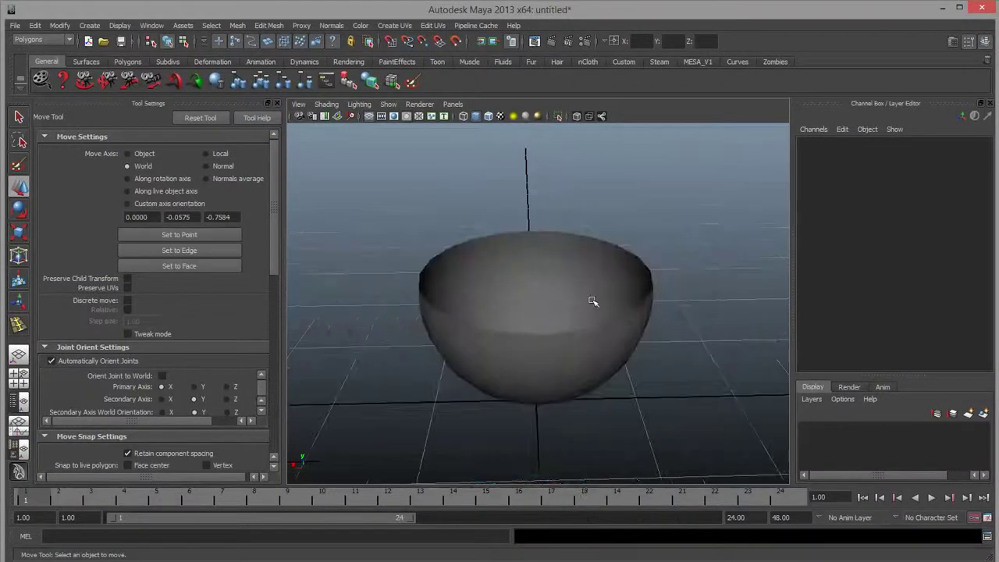
click(591, 301)
key(e)
drag(582, 257, 477, 236)
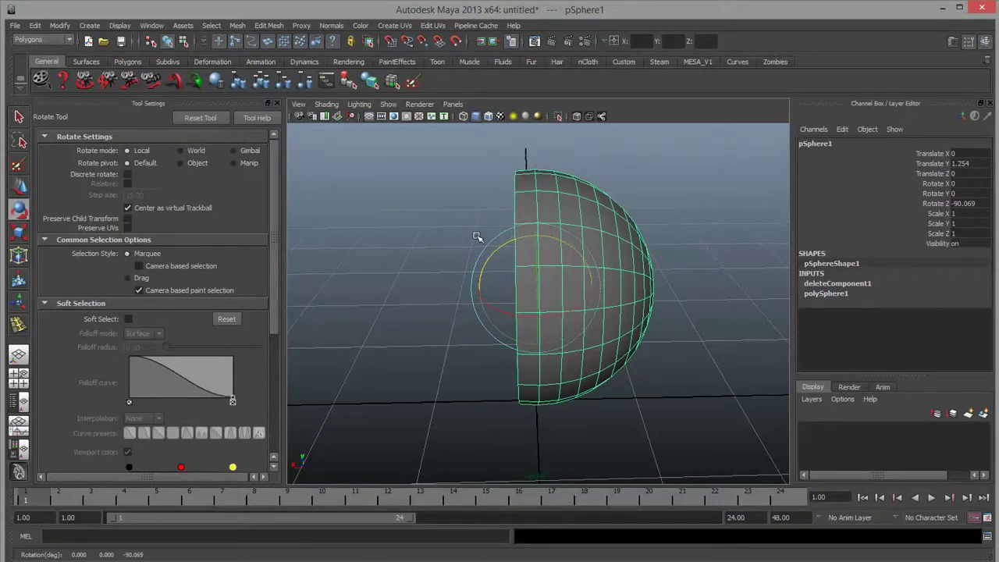